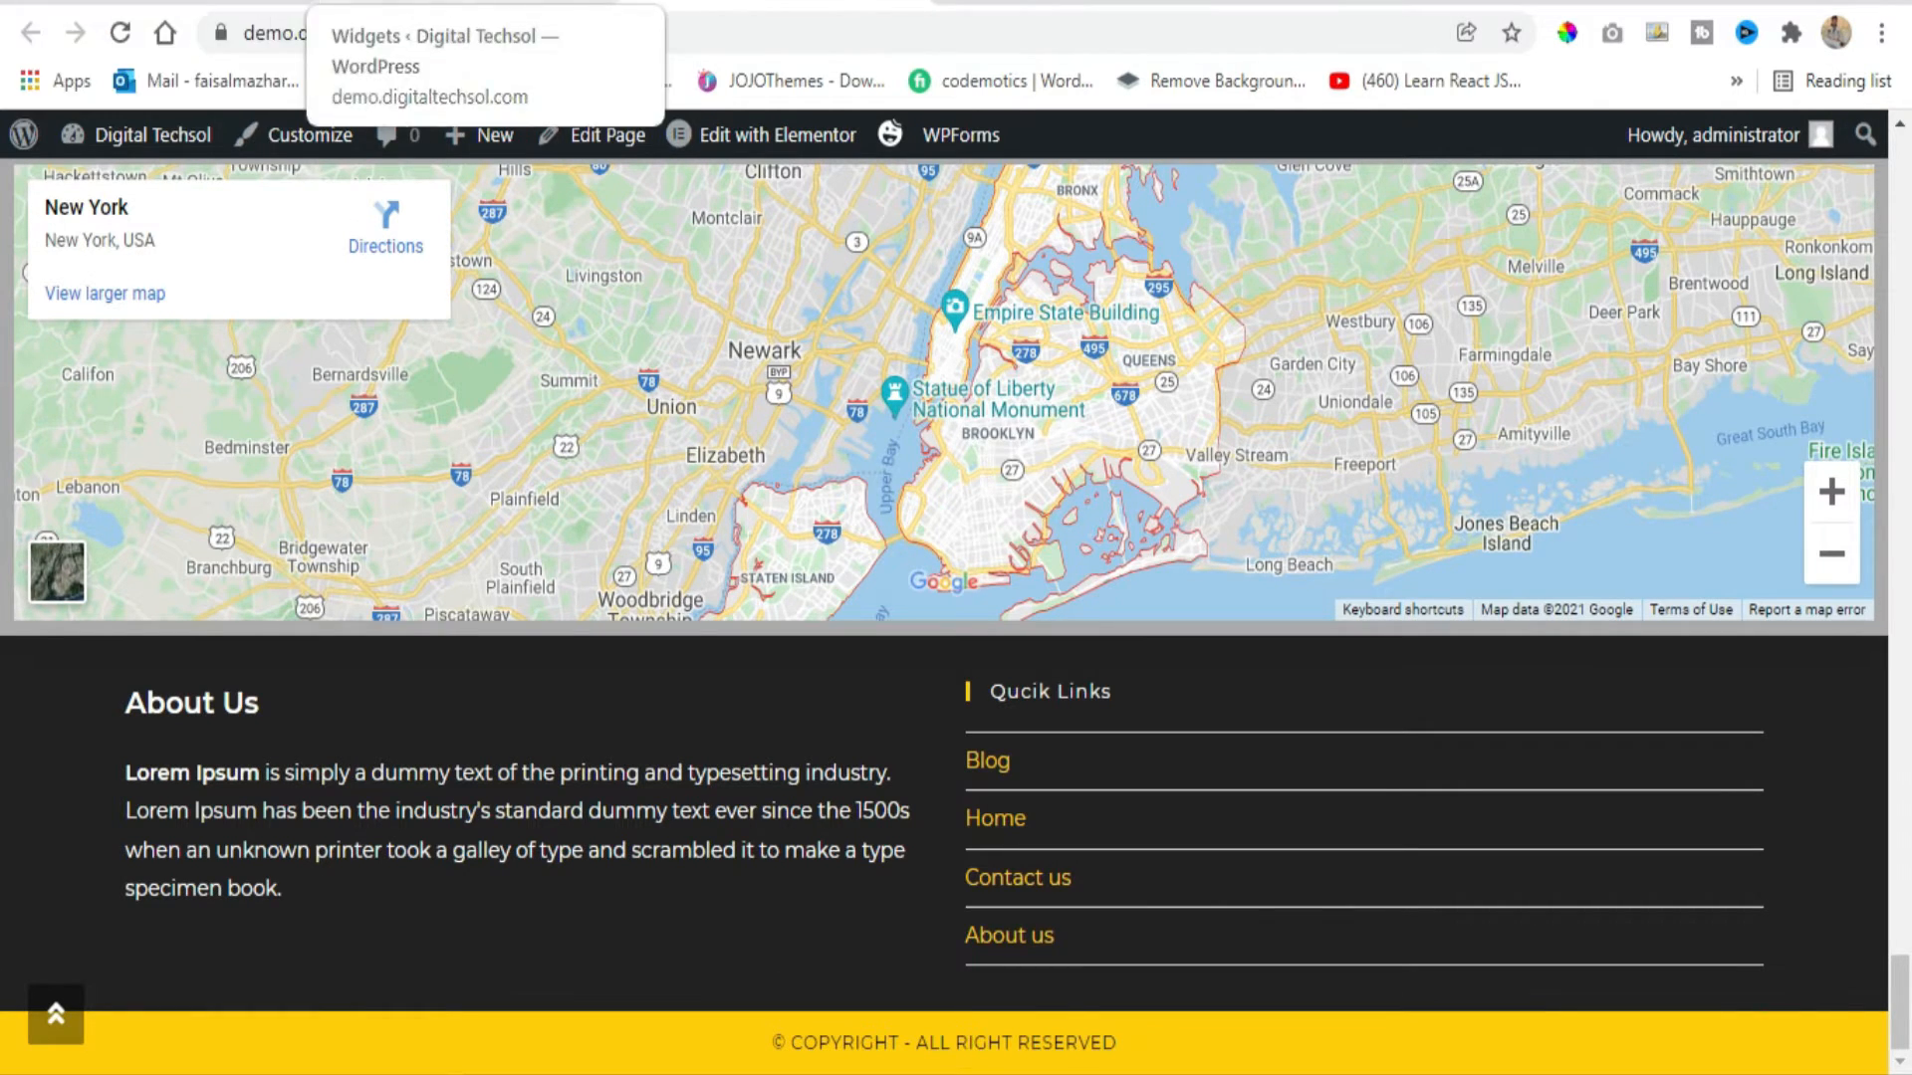
Switch to the WordPress dashboard, open the theme's My Library page and start a new template.
click(149, 3)
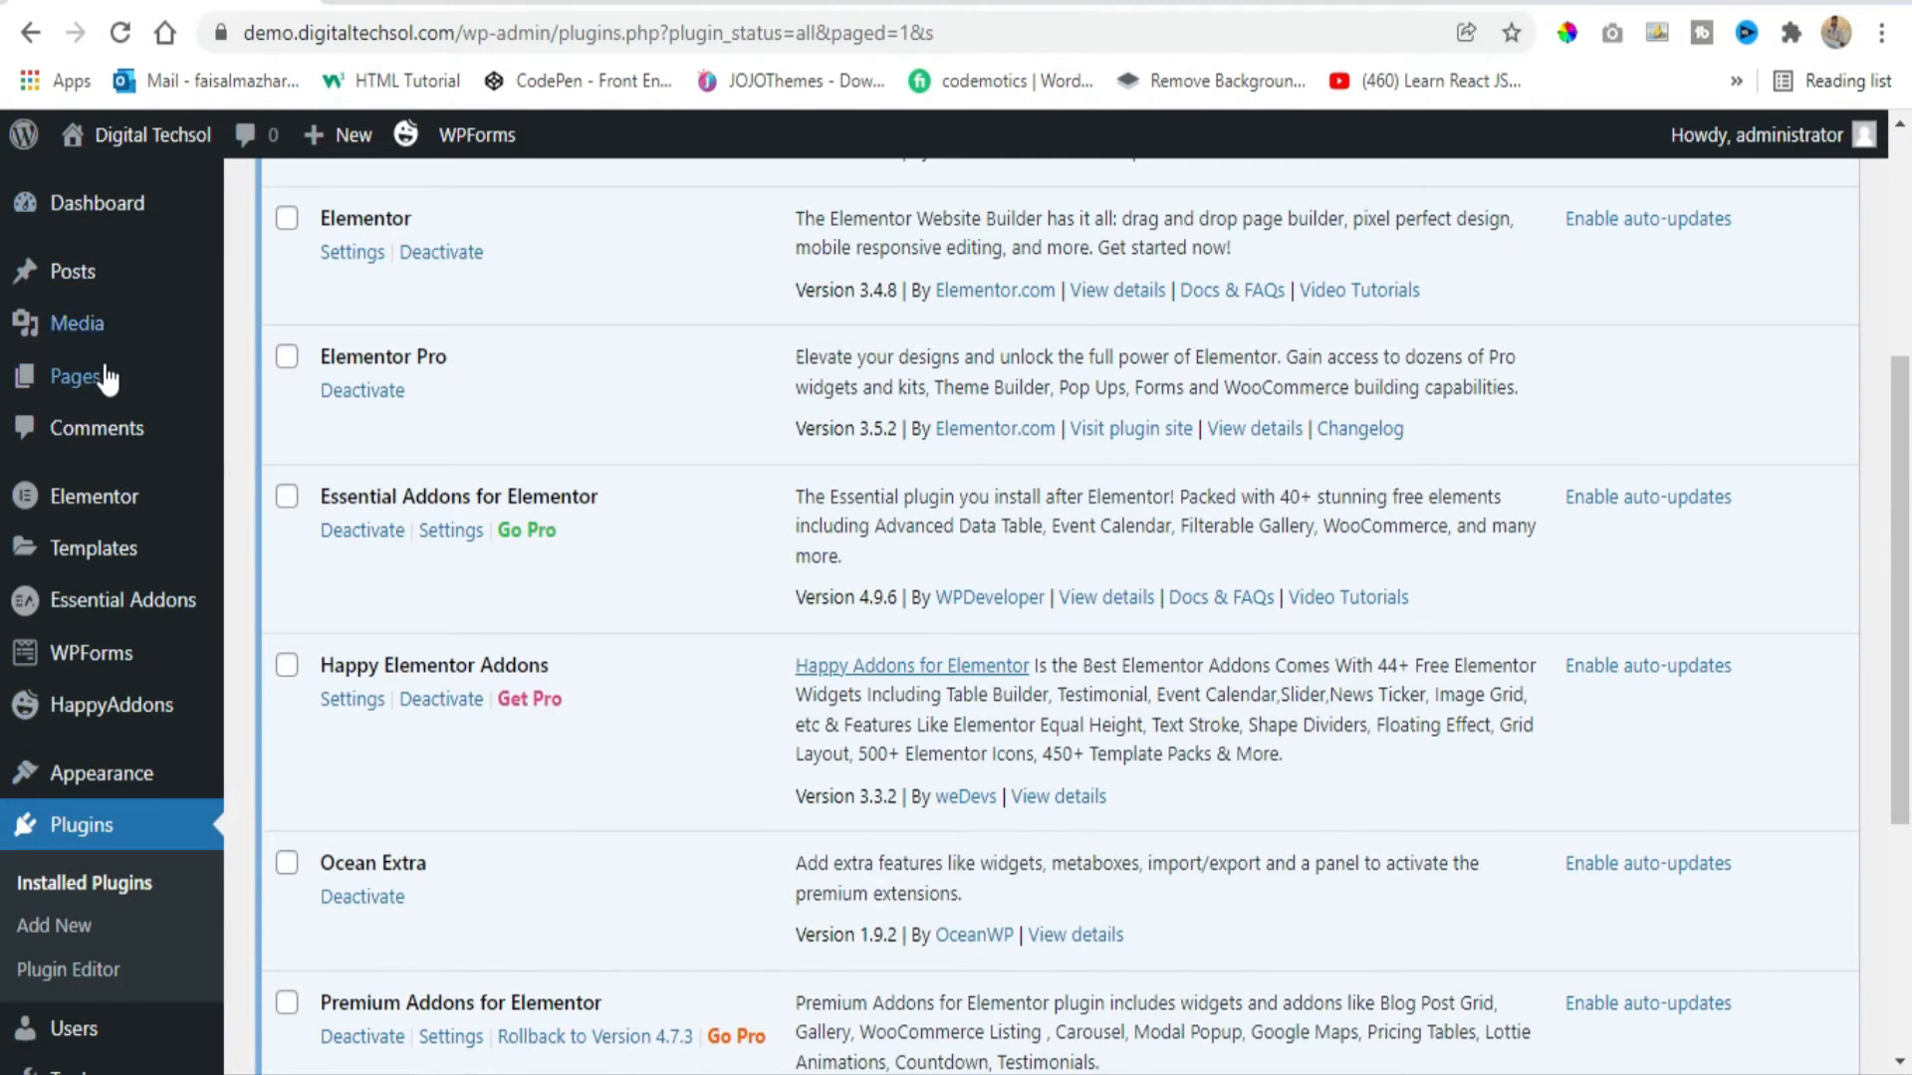
scroll(89, 364, up, 4)
scroll(85, 368, down, 9)
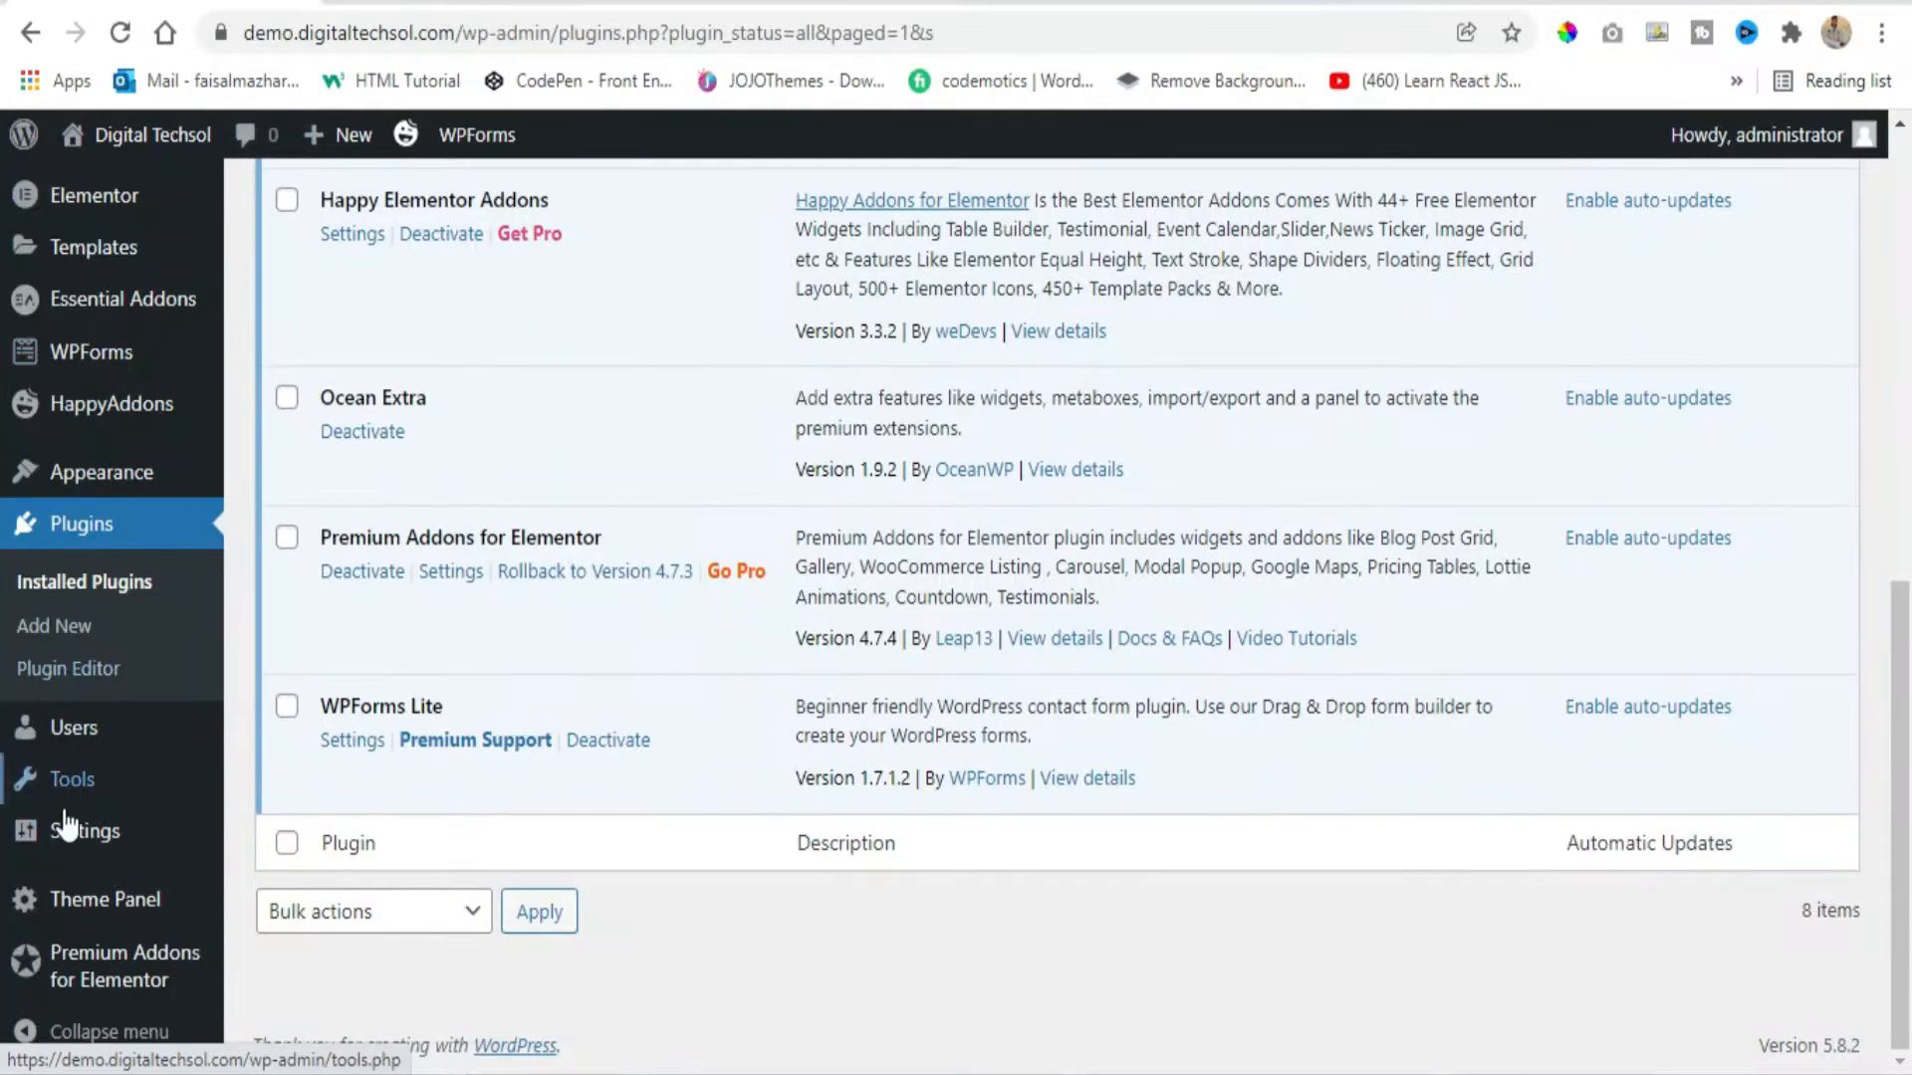
mouse_move(144, 921)
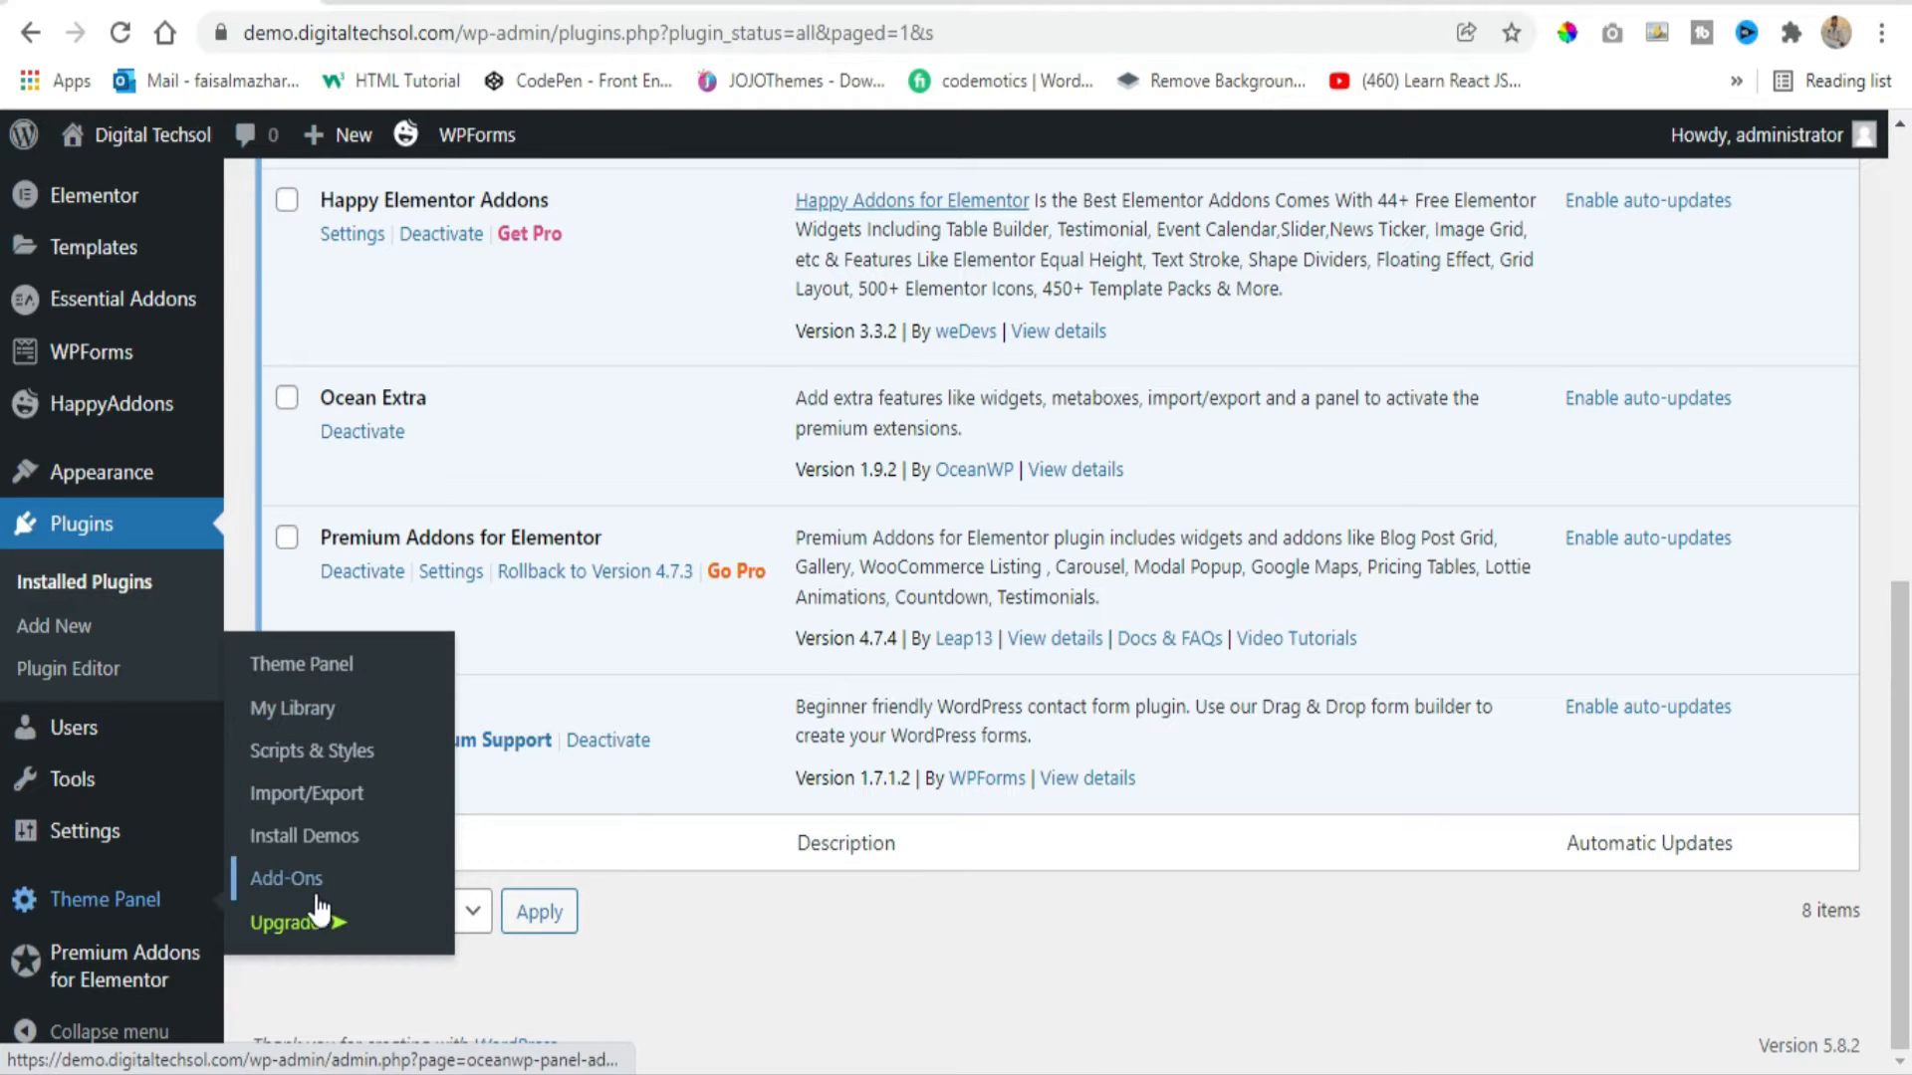
click(310, 710)
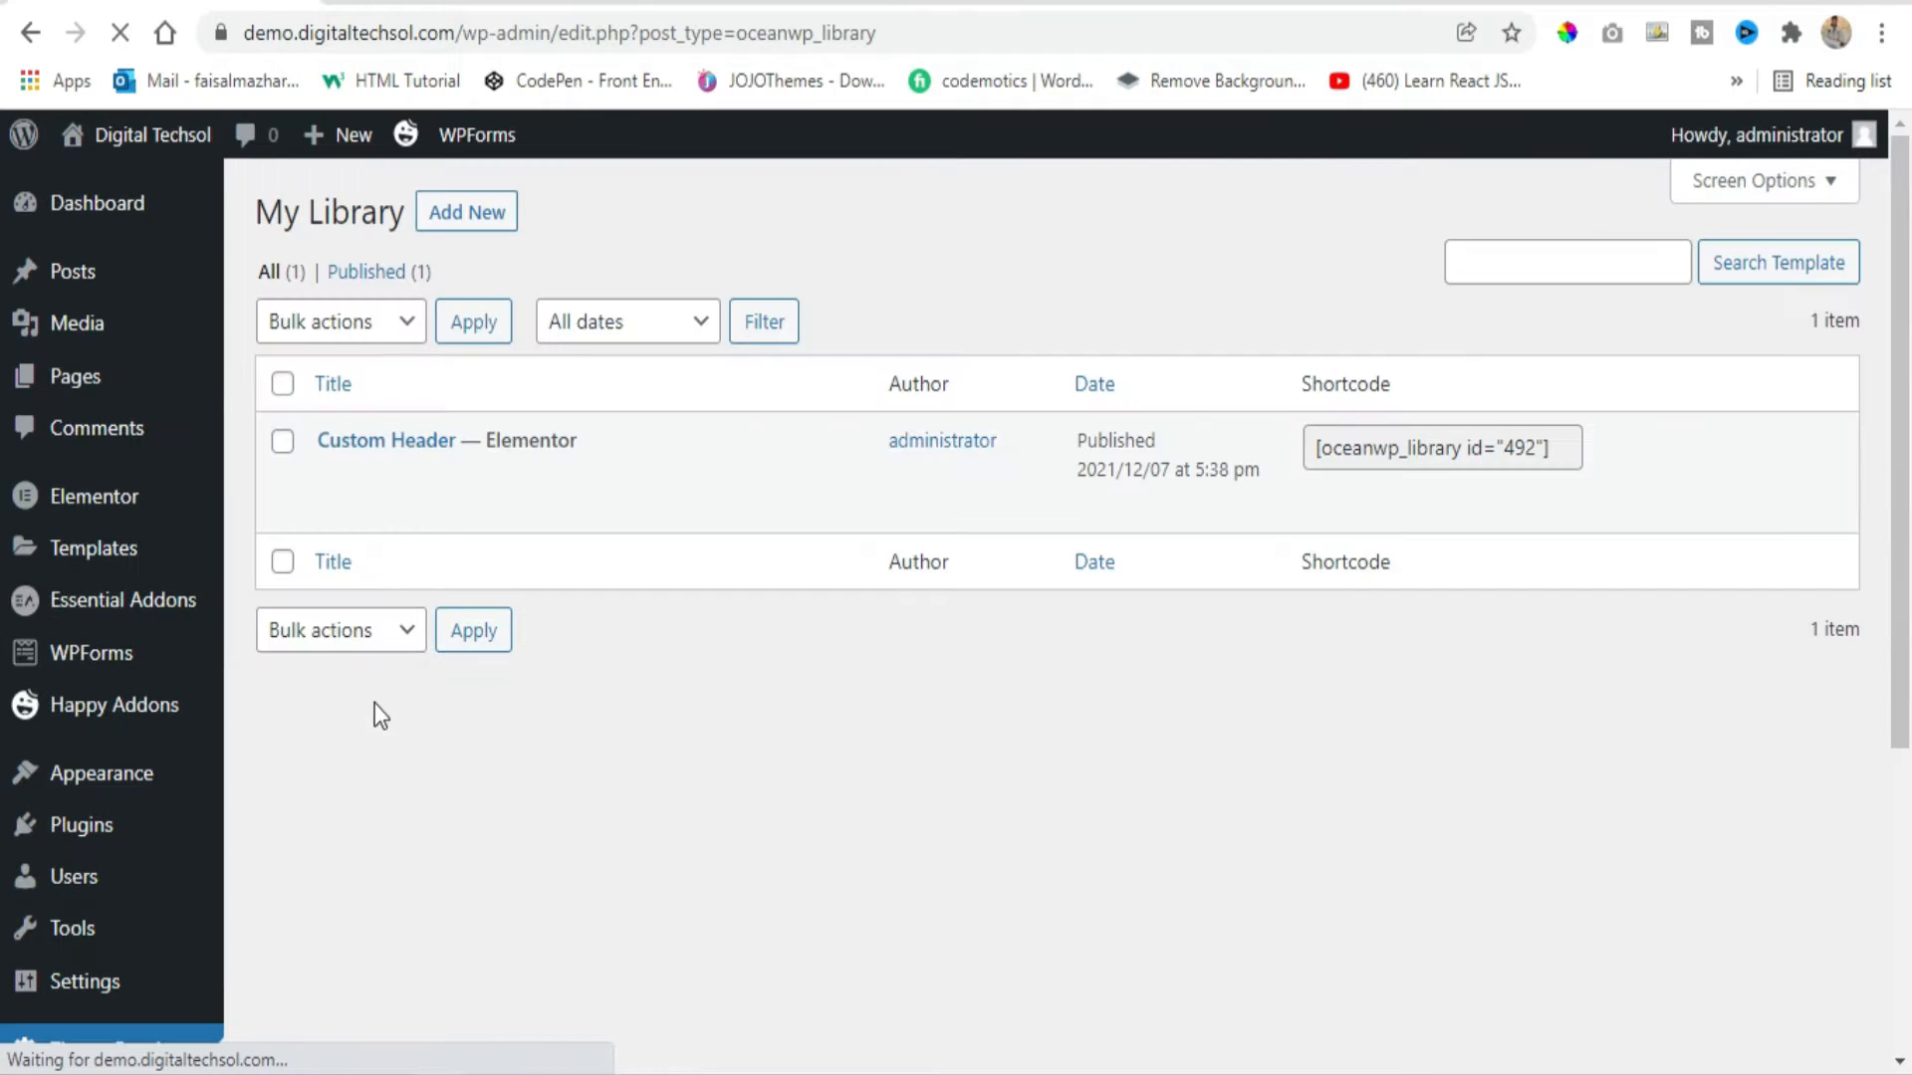
click(464, 227)
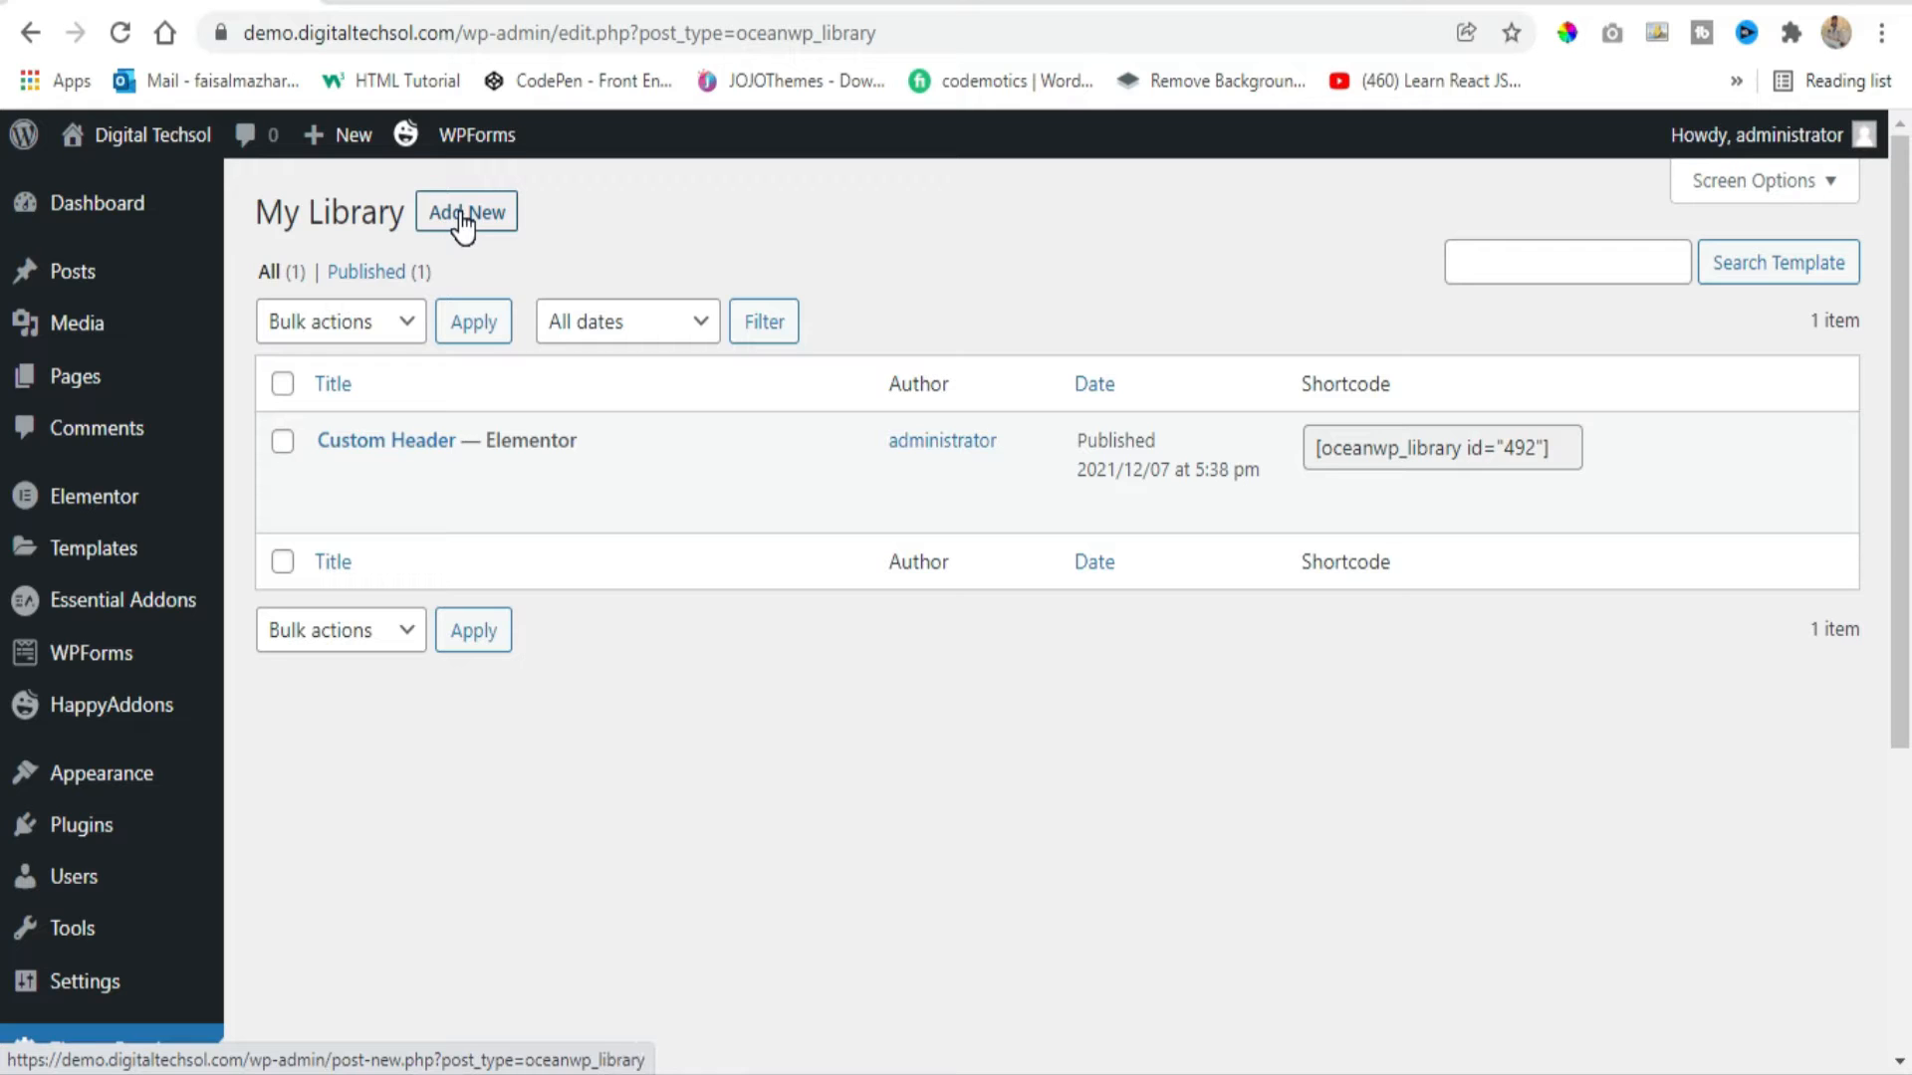
click(464, 213)
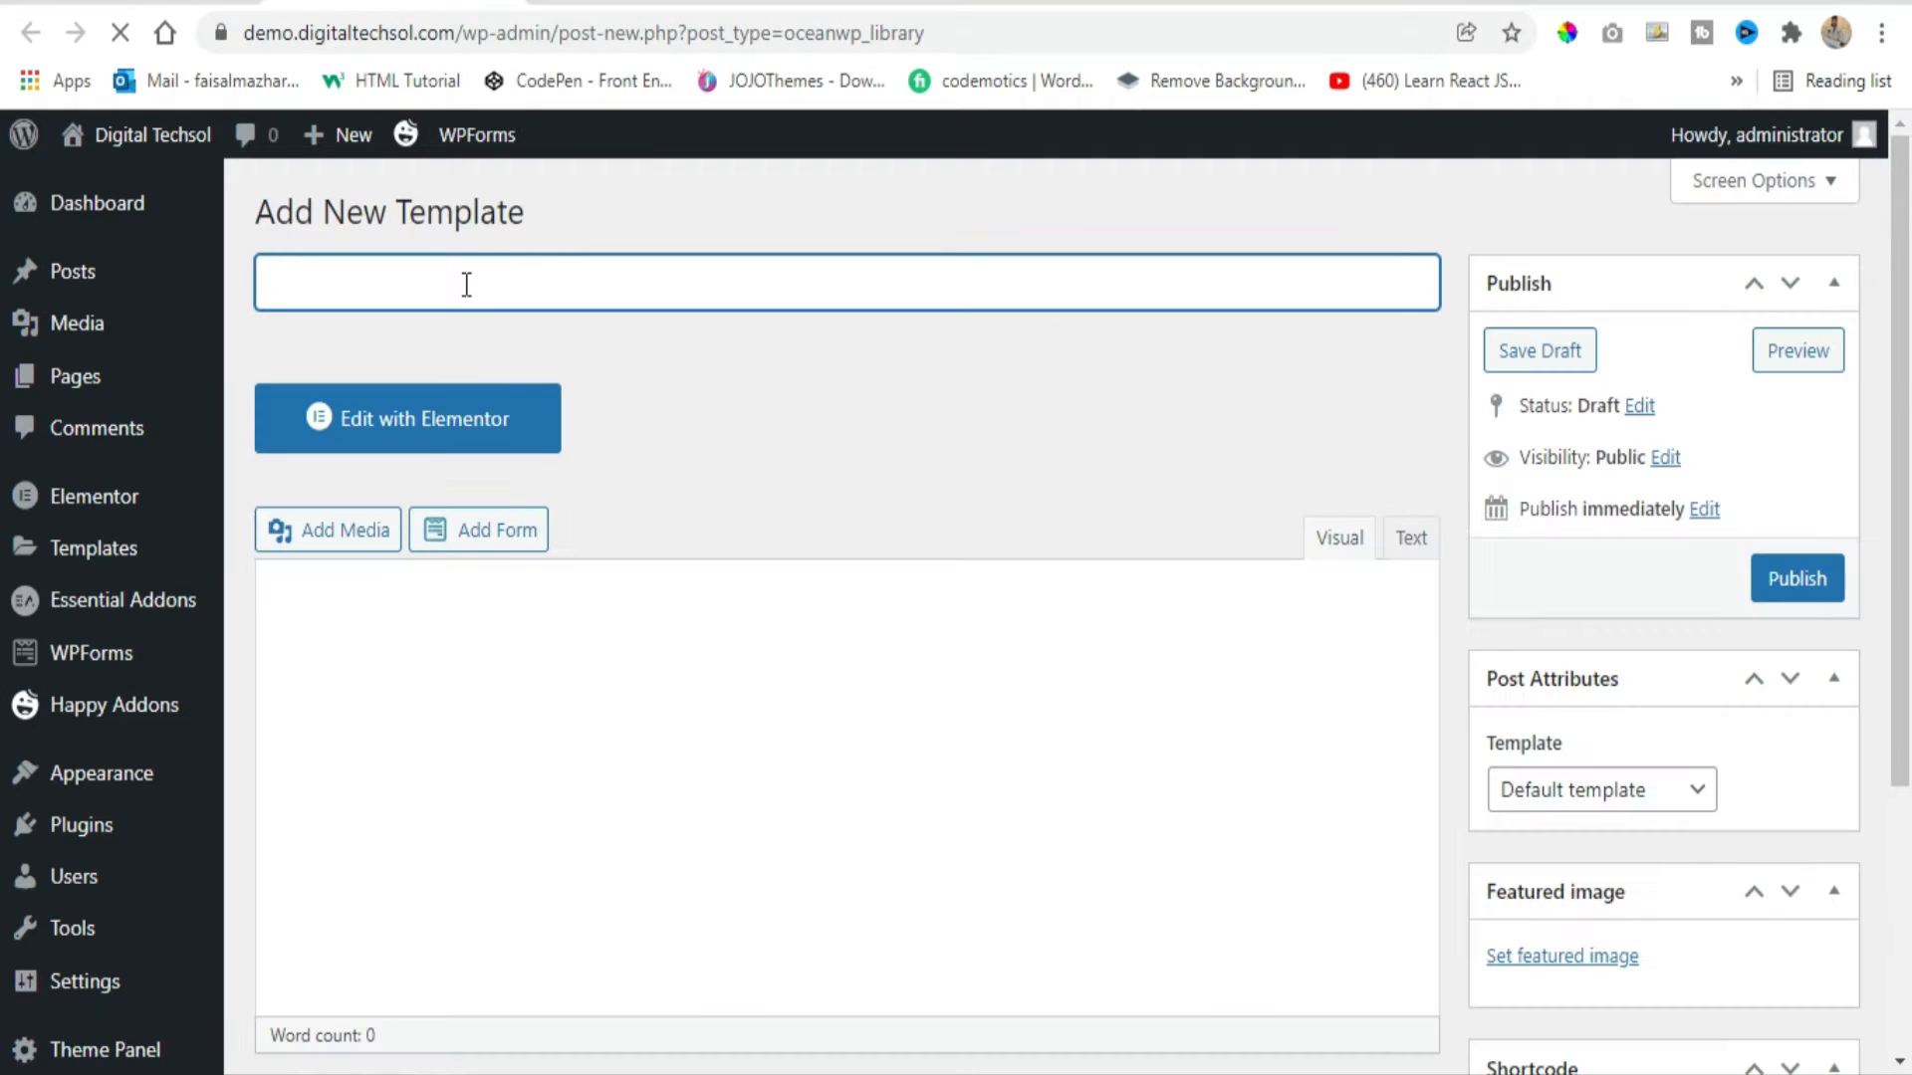
Name the new template Custom Footer and set its page template to Elementor Full Width.
click(464, 283)
text(Custom Foote)
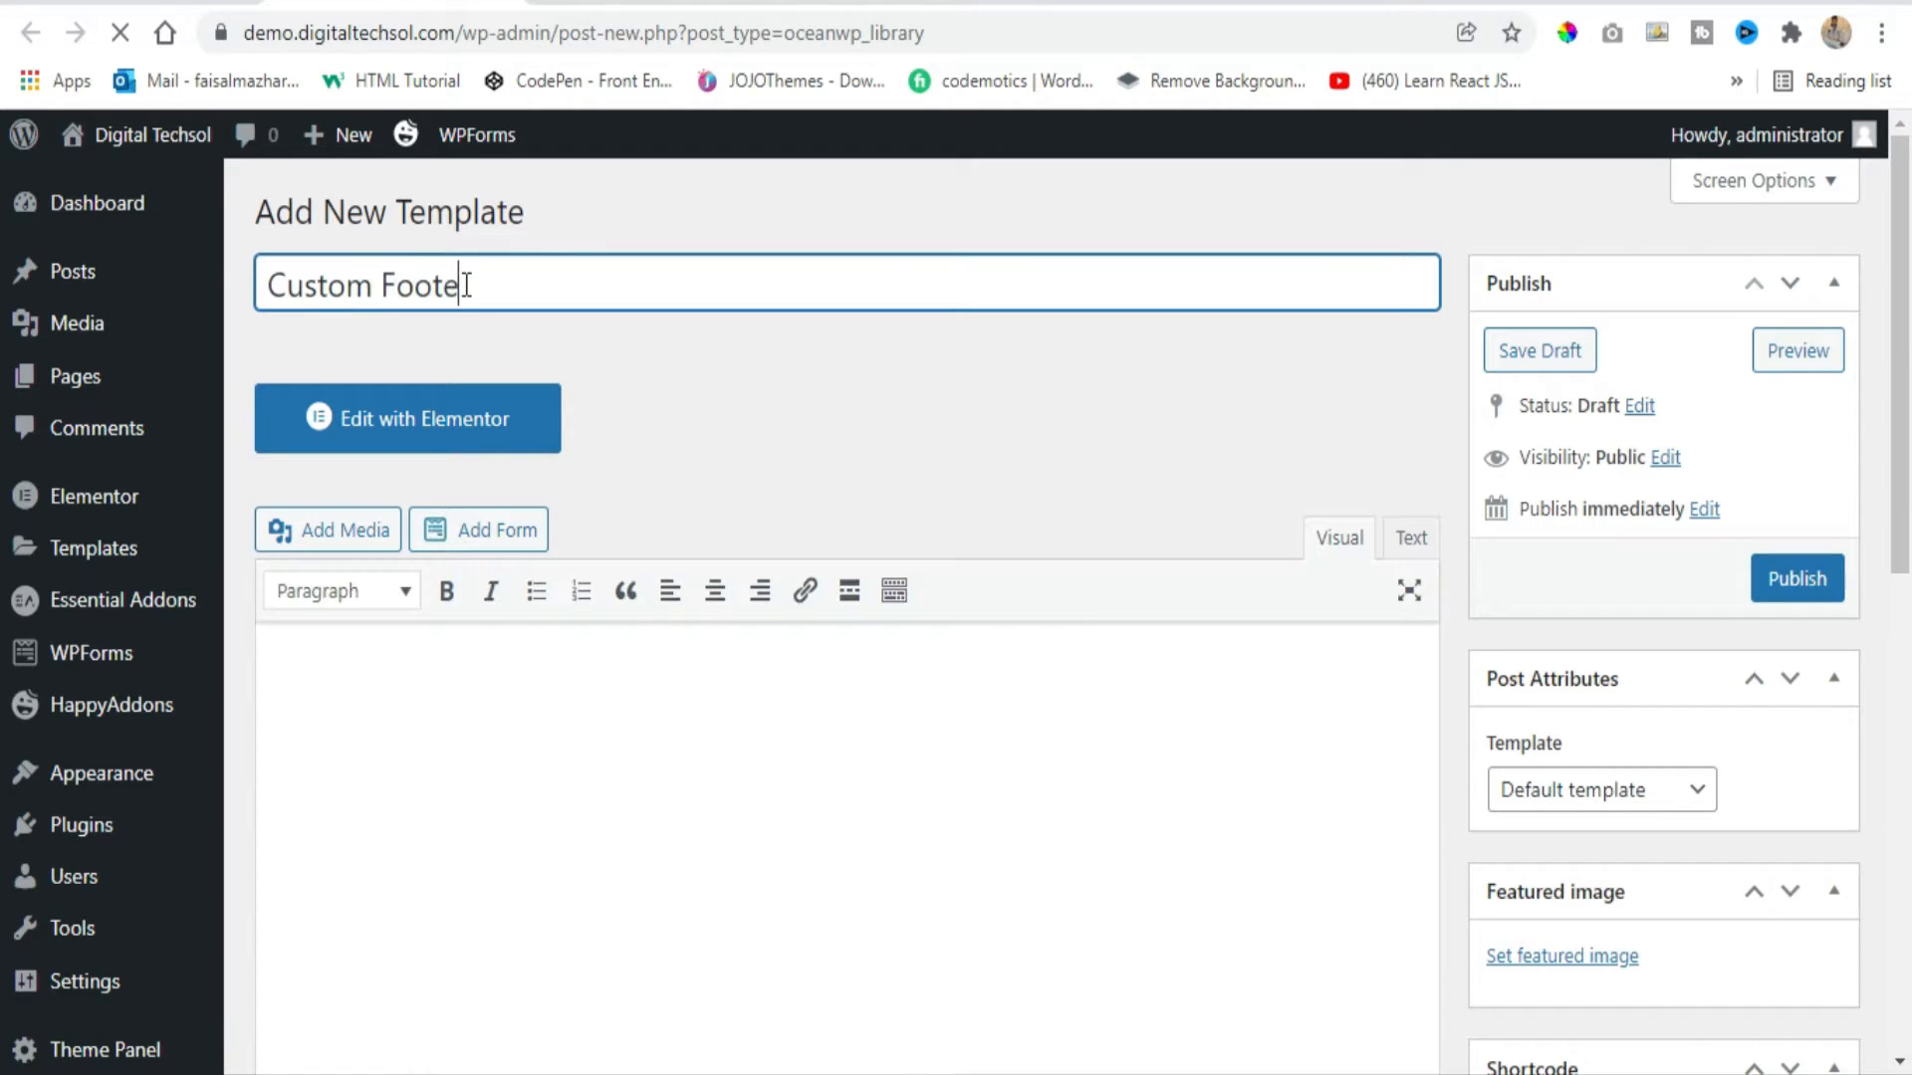
text(r)
click(1638, 791)
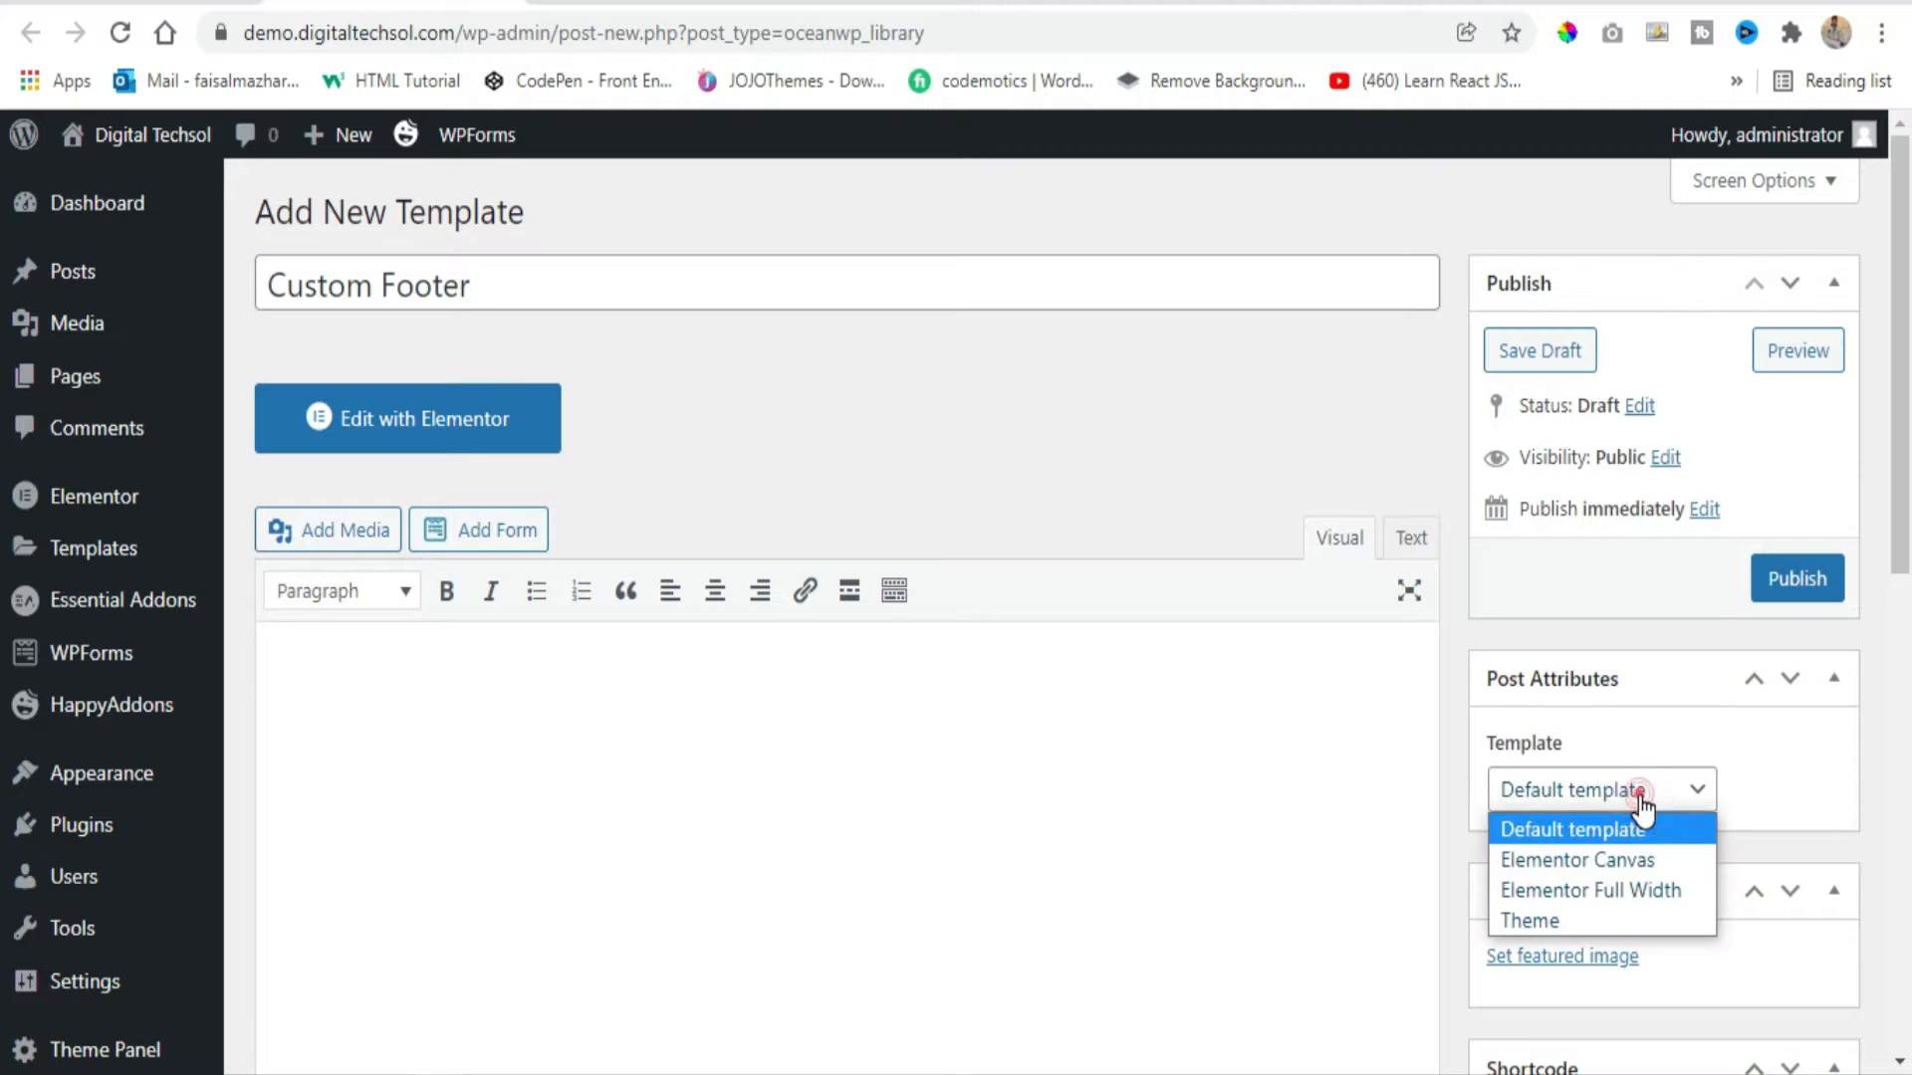
click(1638, 888)
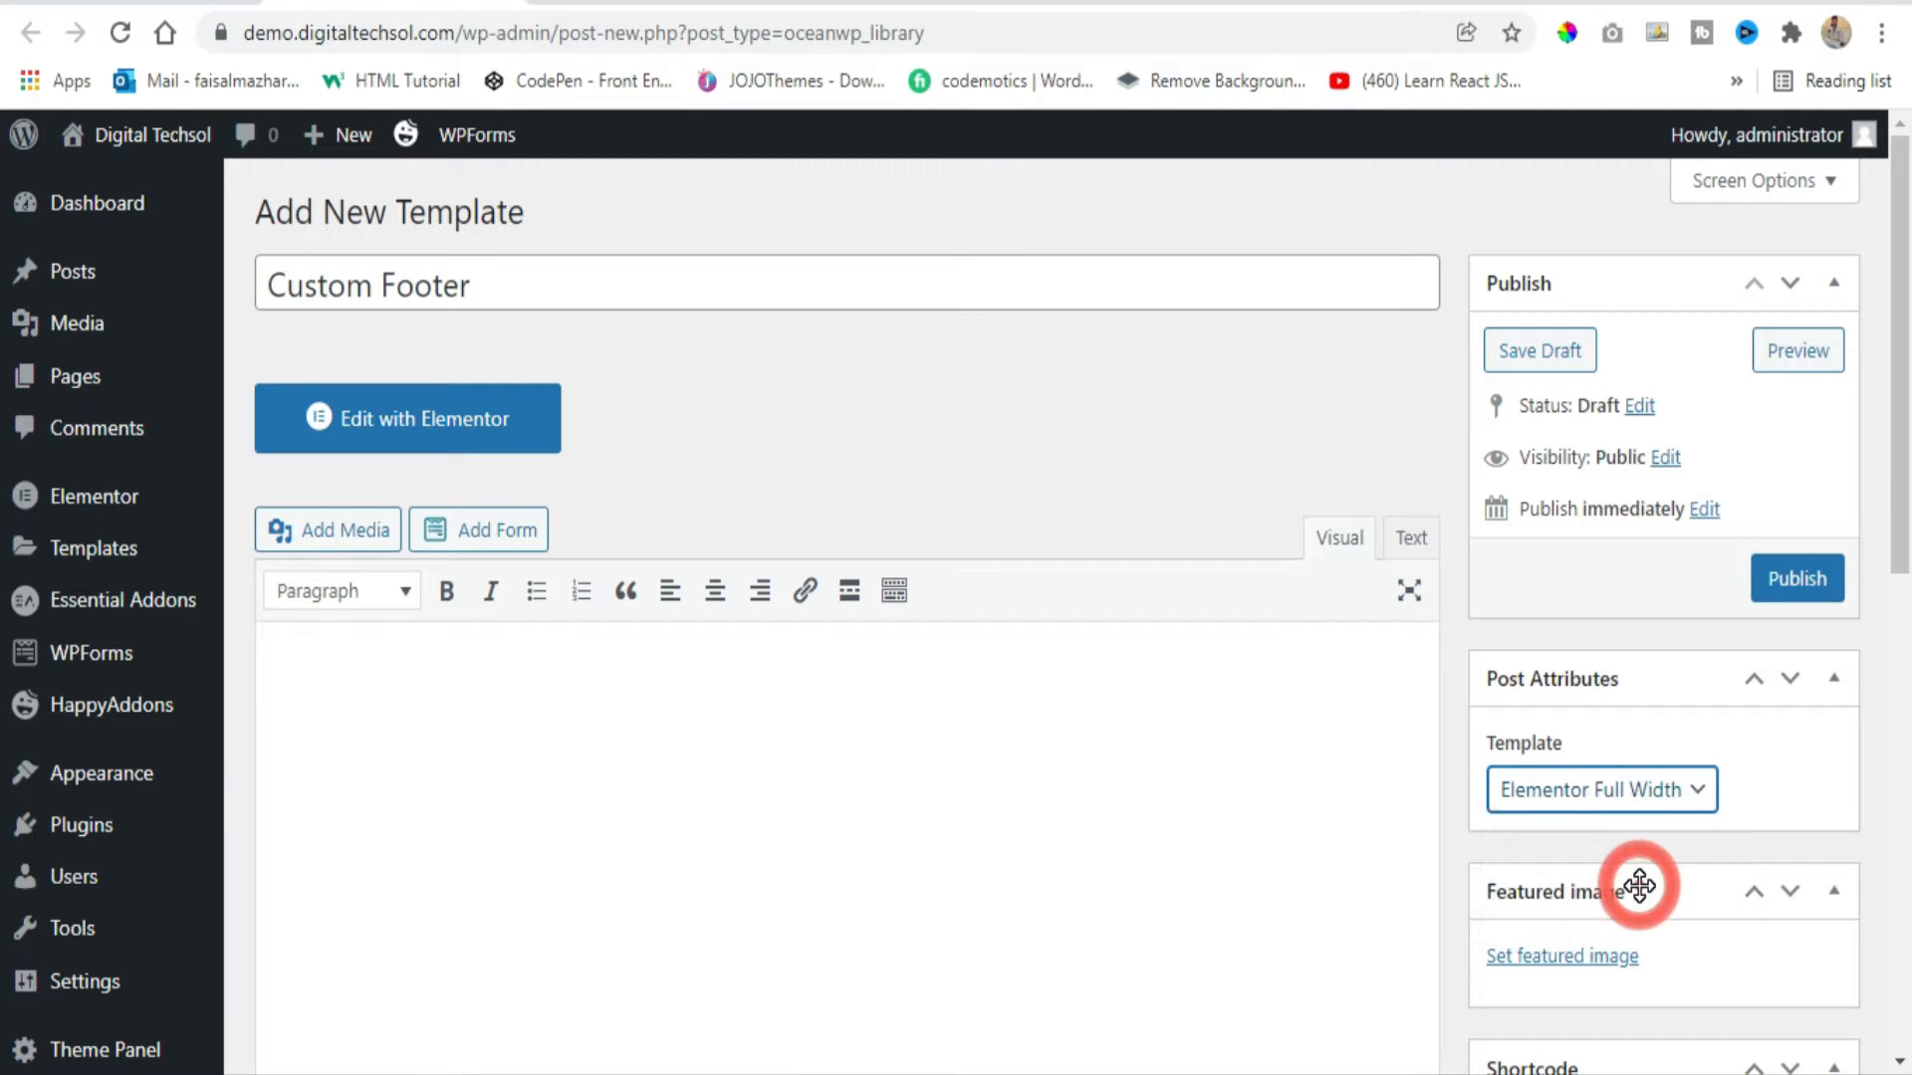
Disable the page title display for the template in the OceanWP settings.
scroll(924, 515, down, 8)
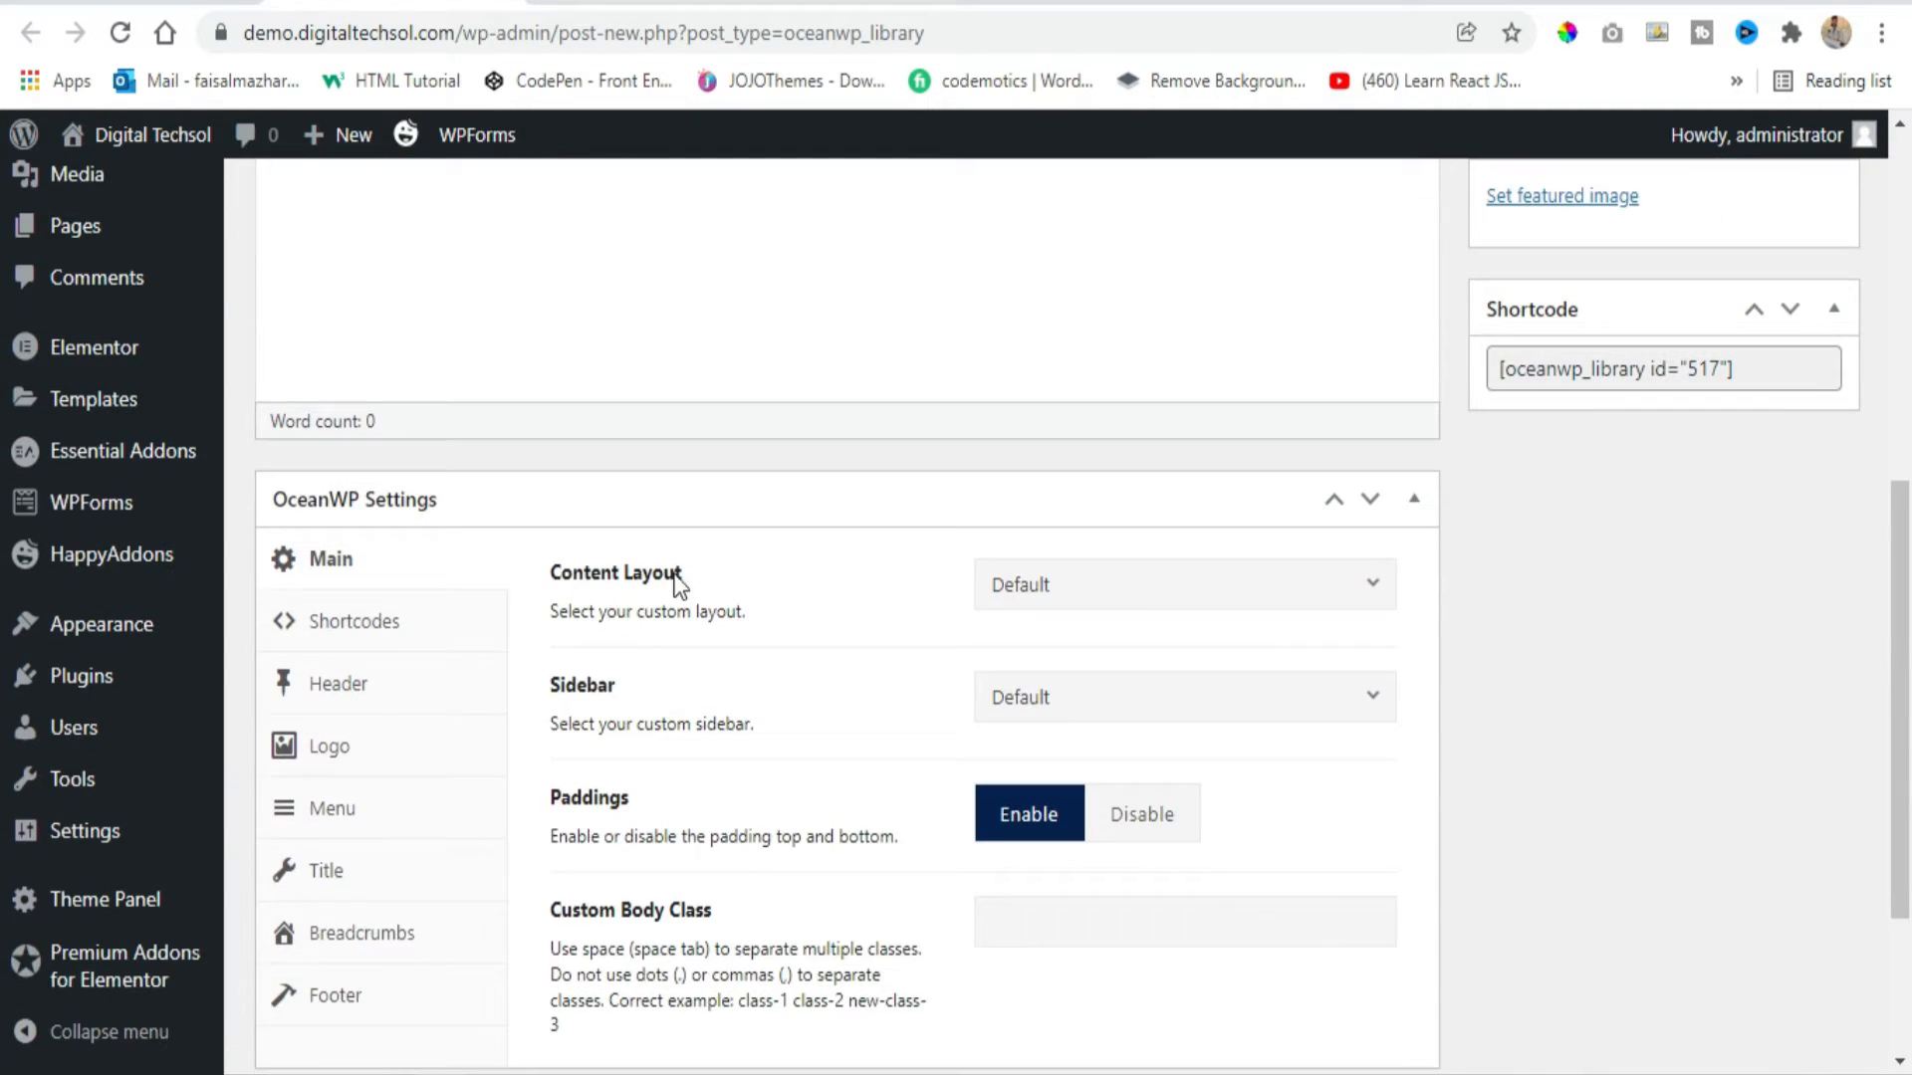
click(329, 870)
click(1258, 589)
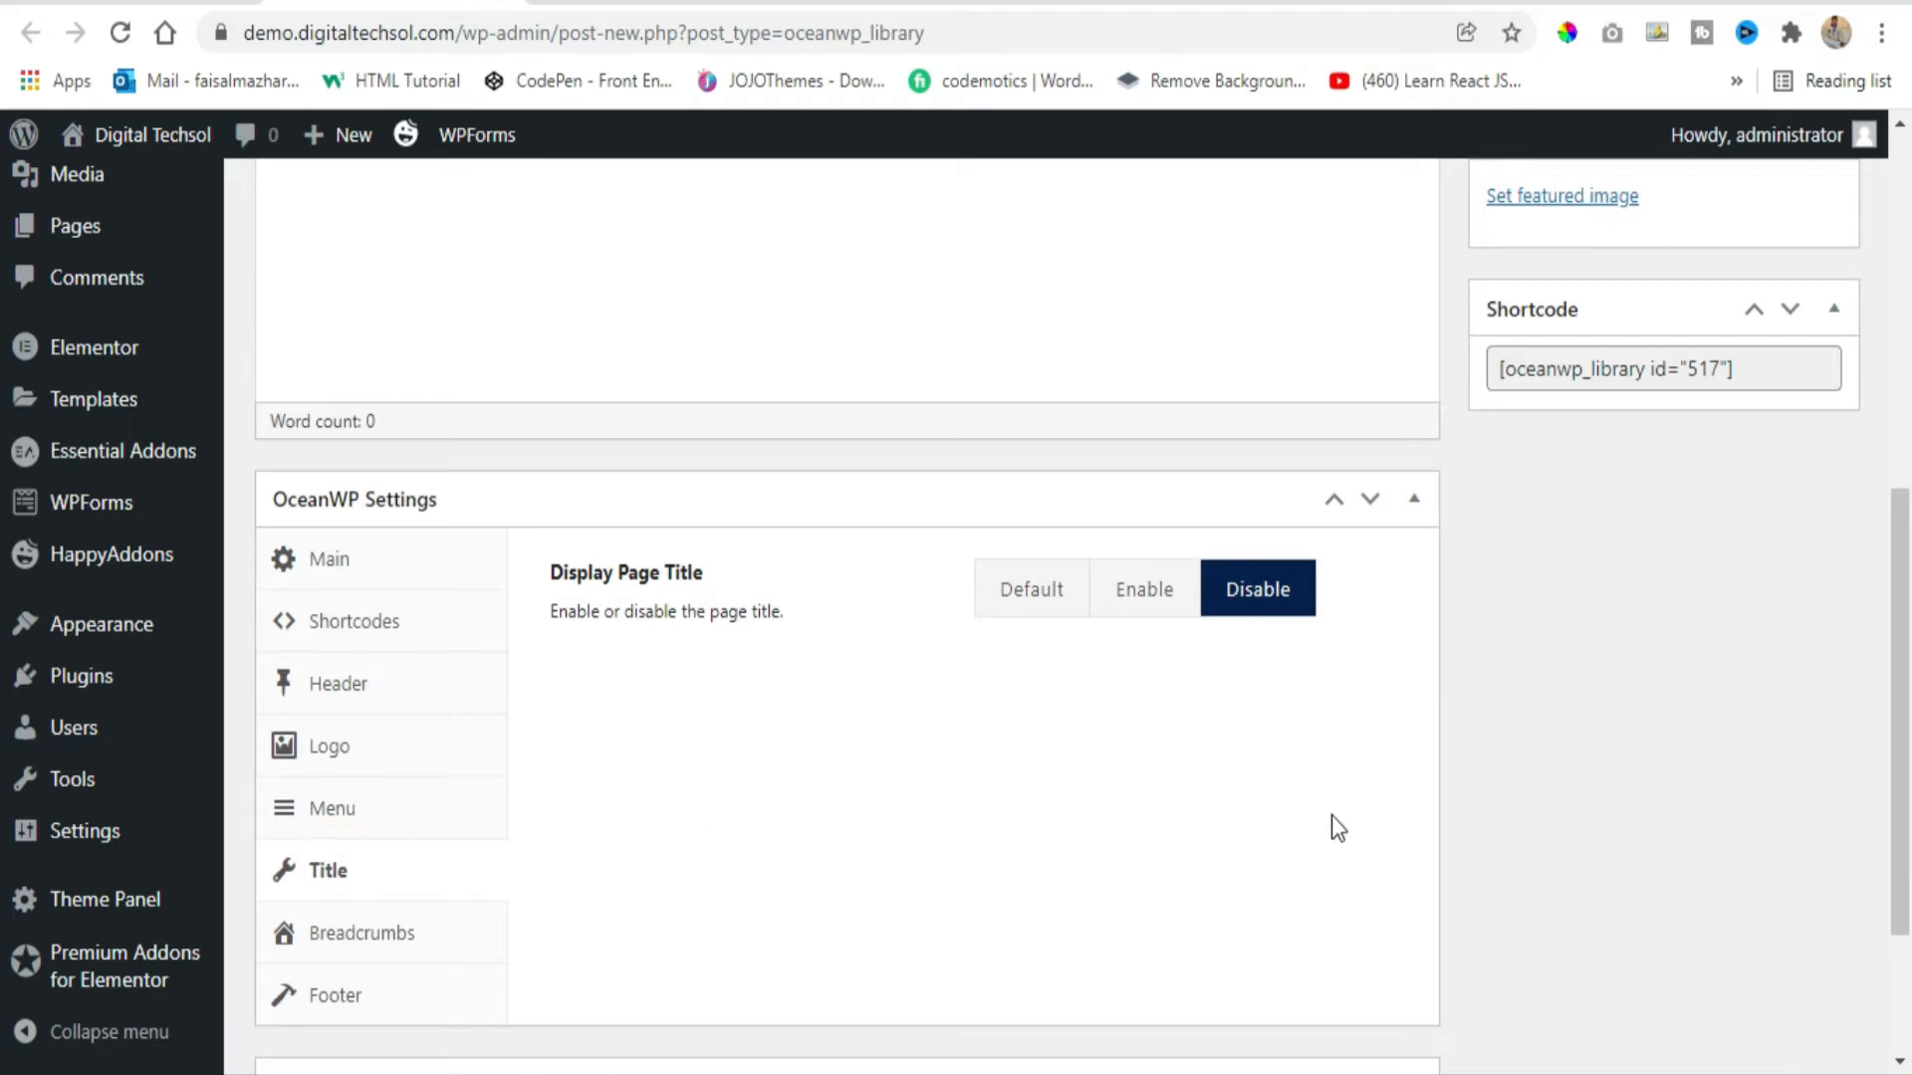
scroll(1331, 822, up, 10)
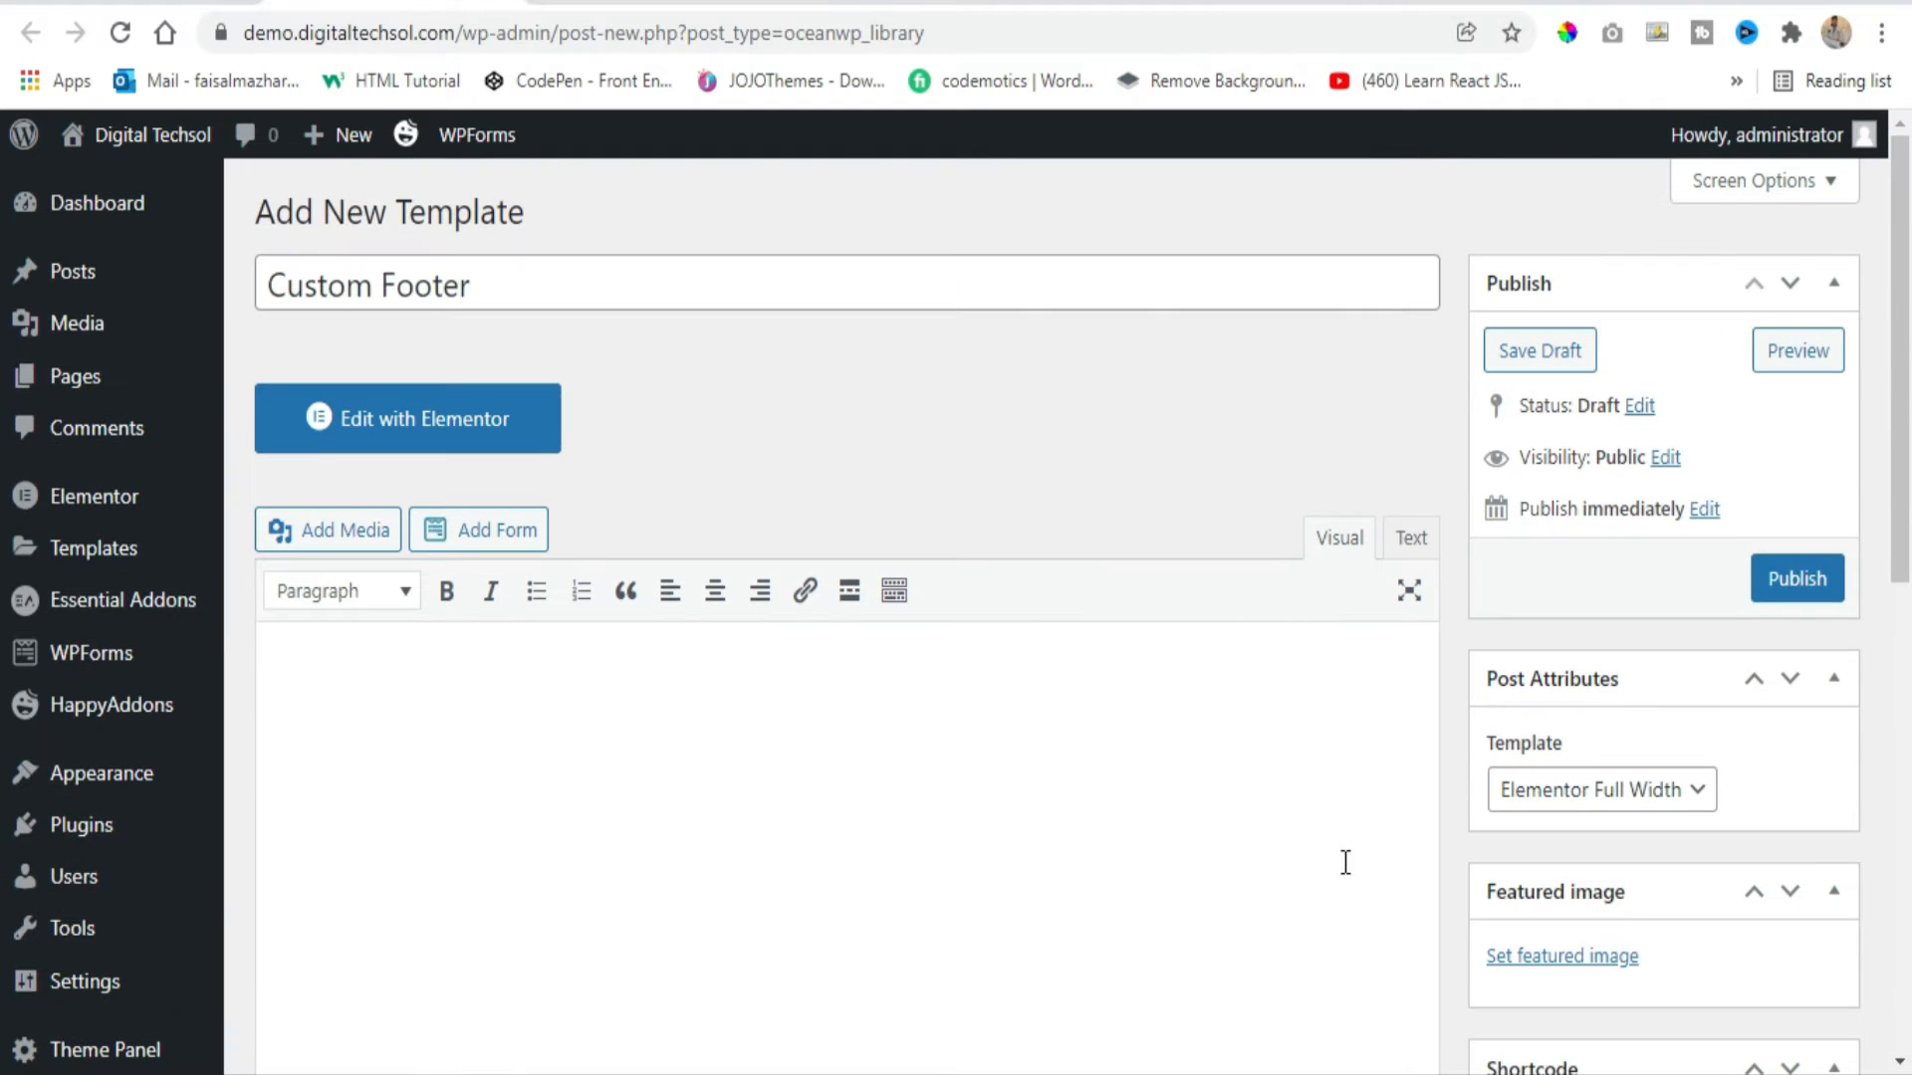
Publish the Custom Footer template and open it for editing in Elementor.
click(1800, 578)
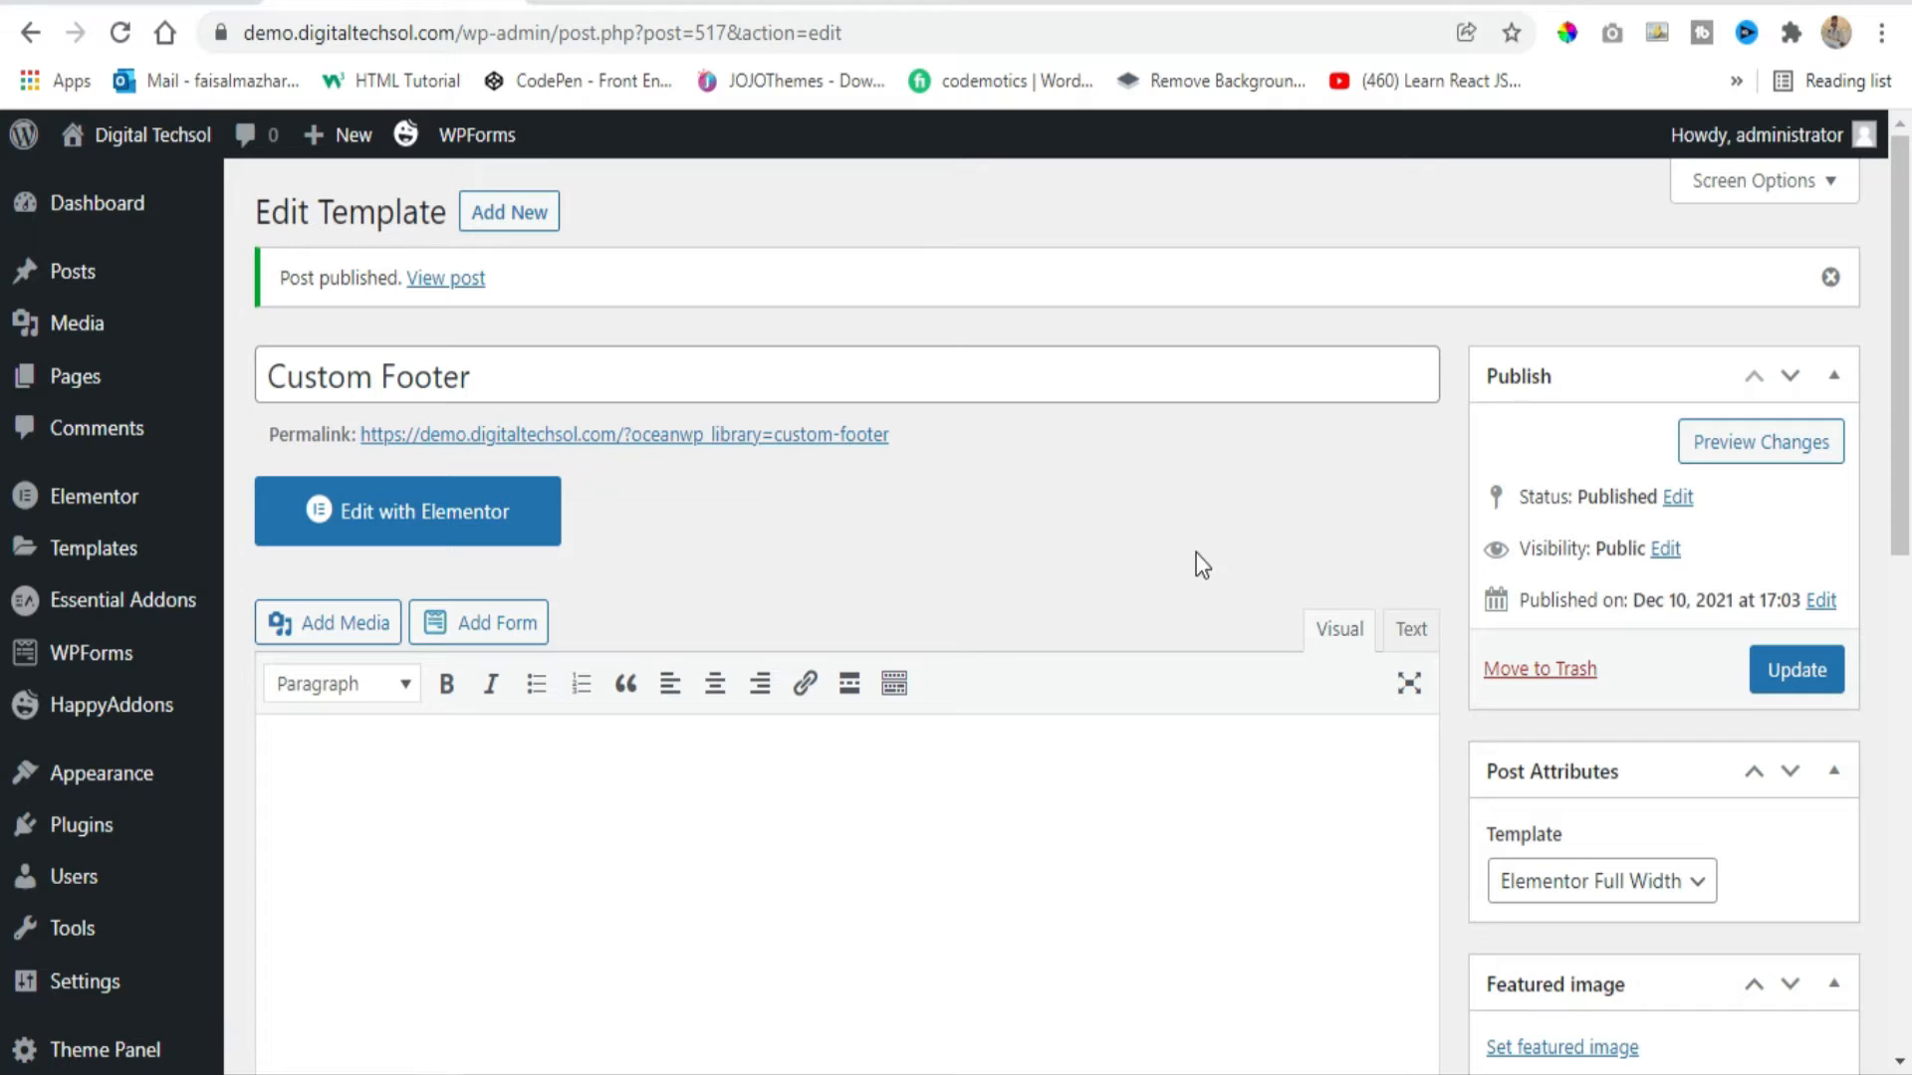
click(453, 528)
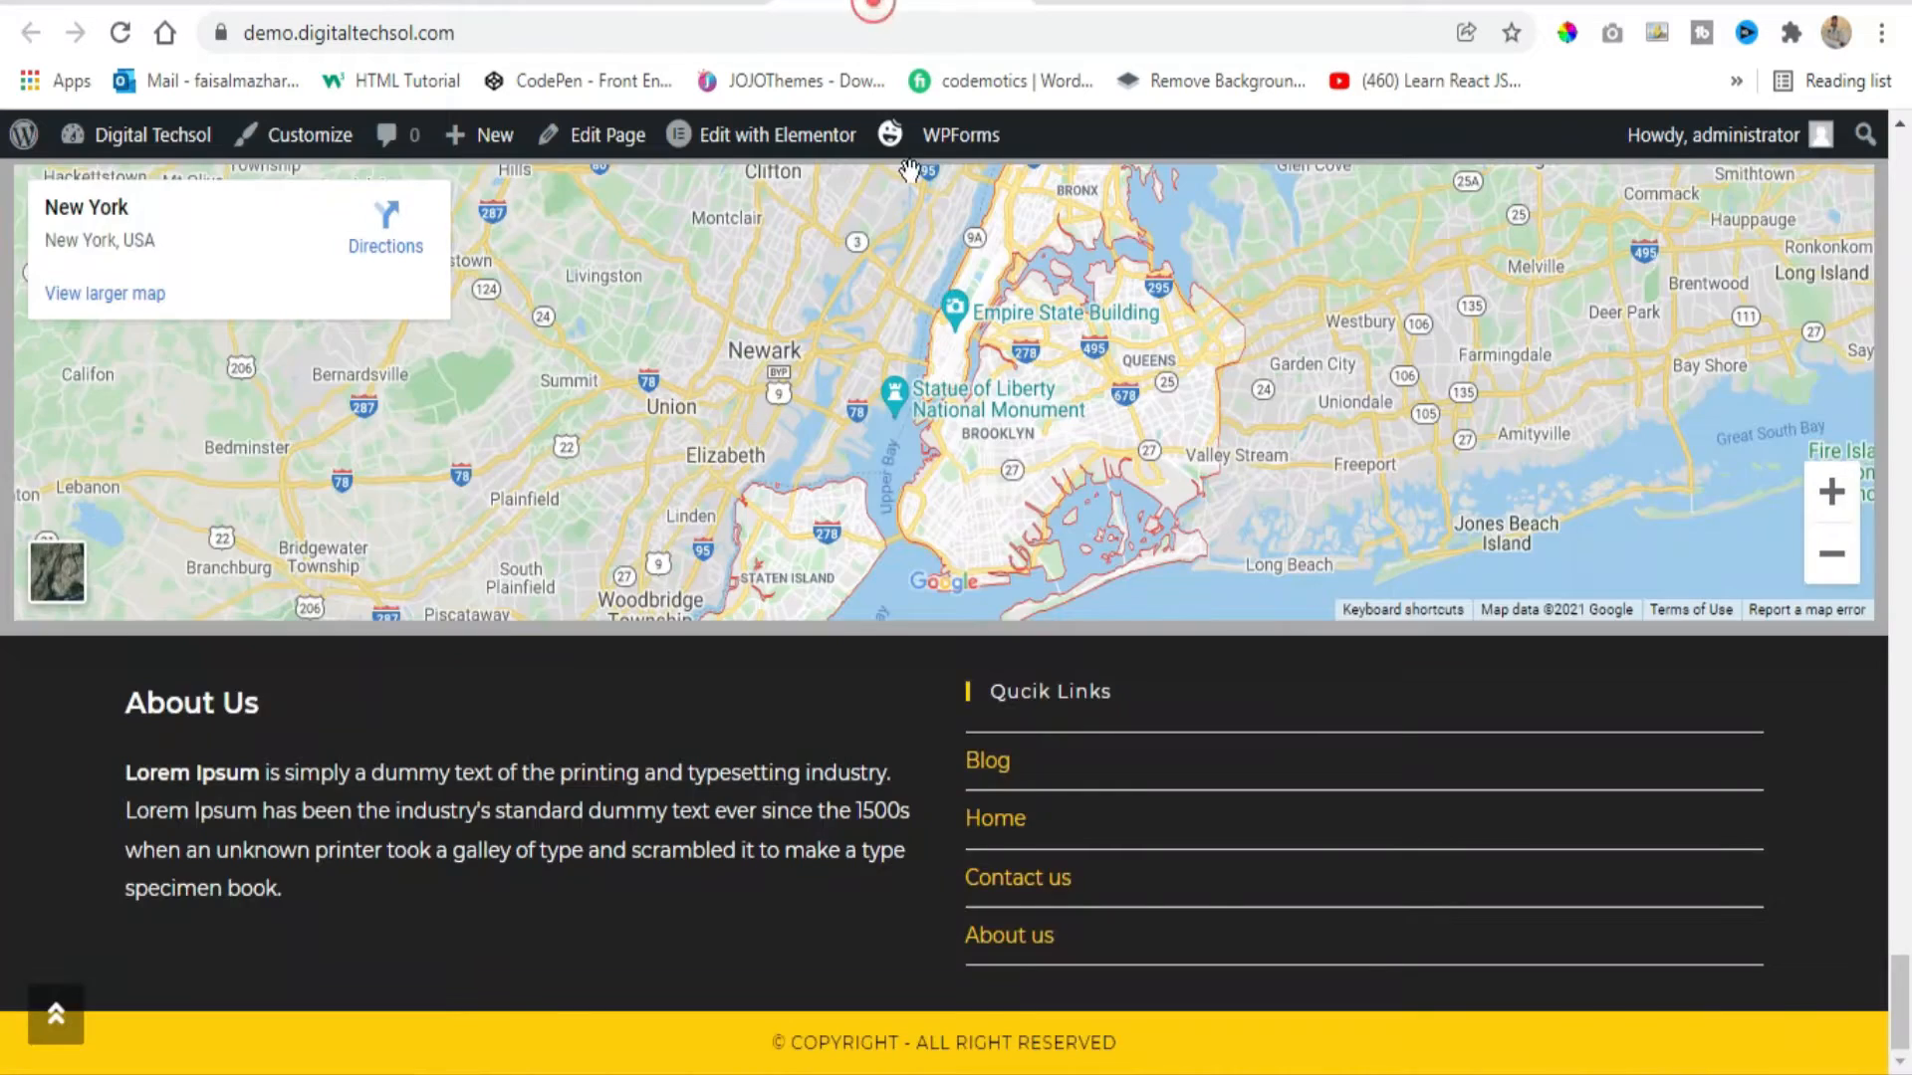
Look over the live homepage up to its header, and examine the existing footer below the empty template in the editor.
scroll(934, 654, up, 8)
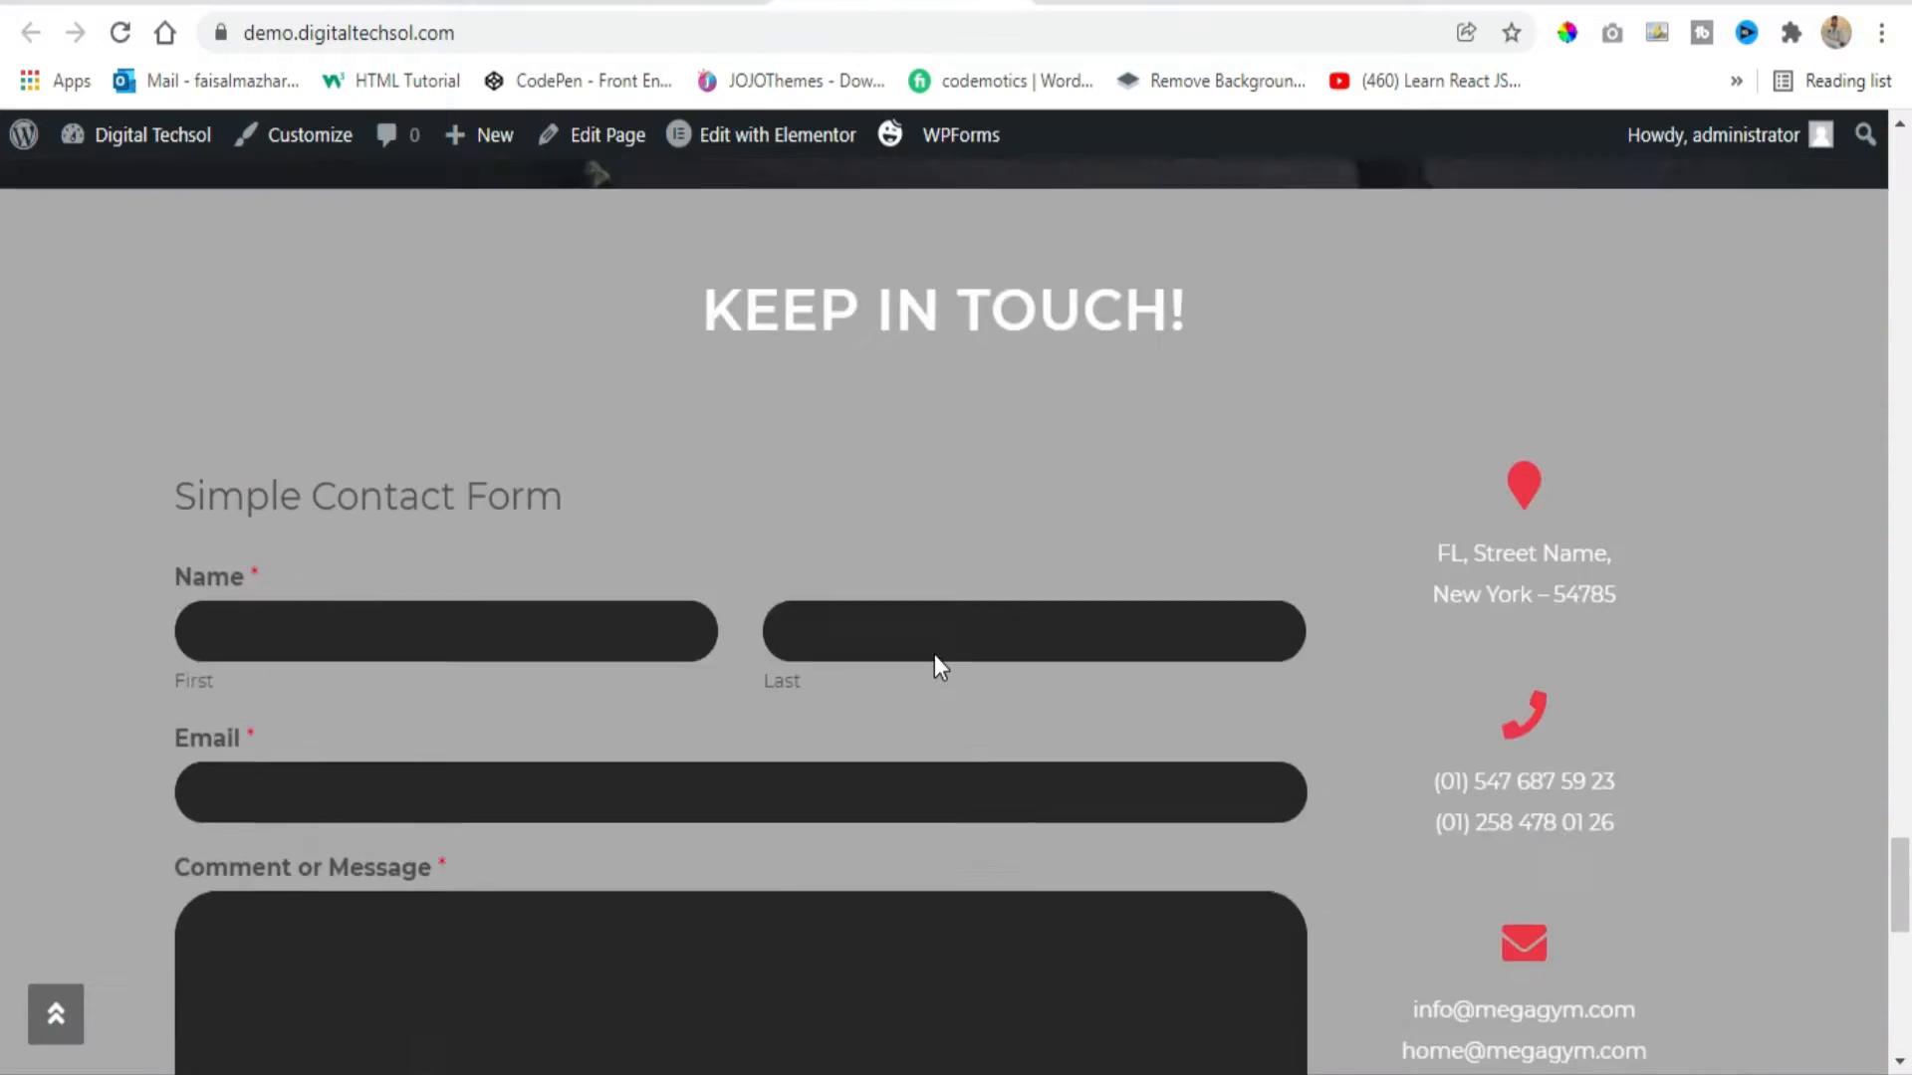
scroll(934, 654, up, 20)
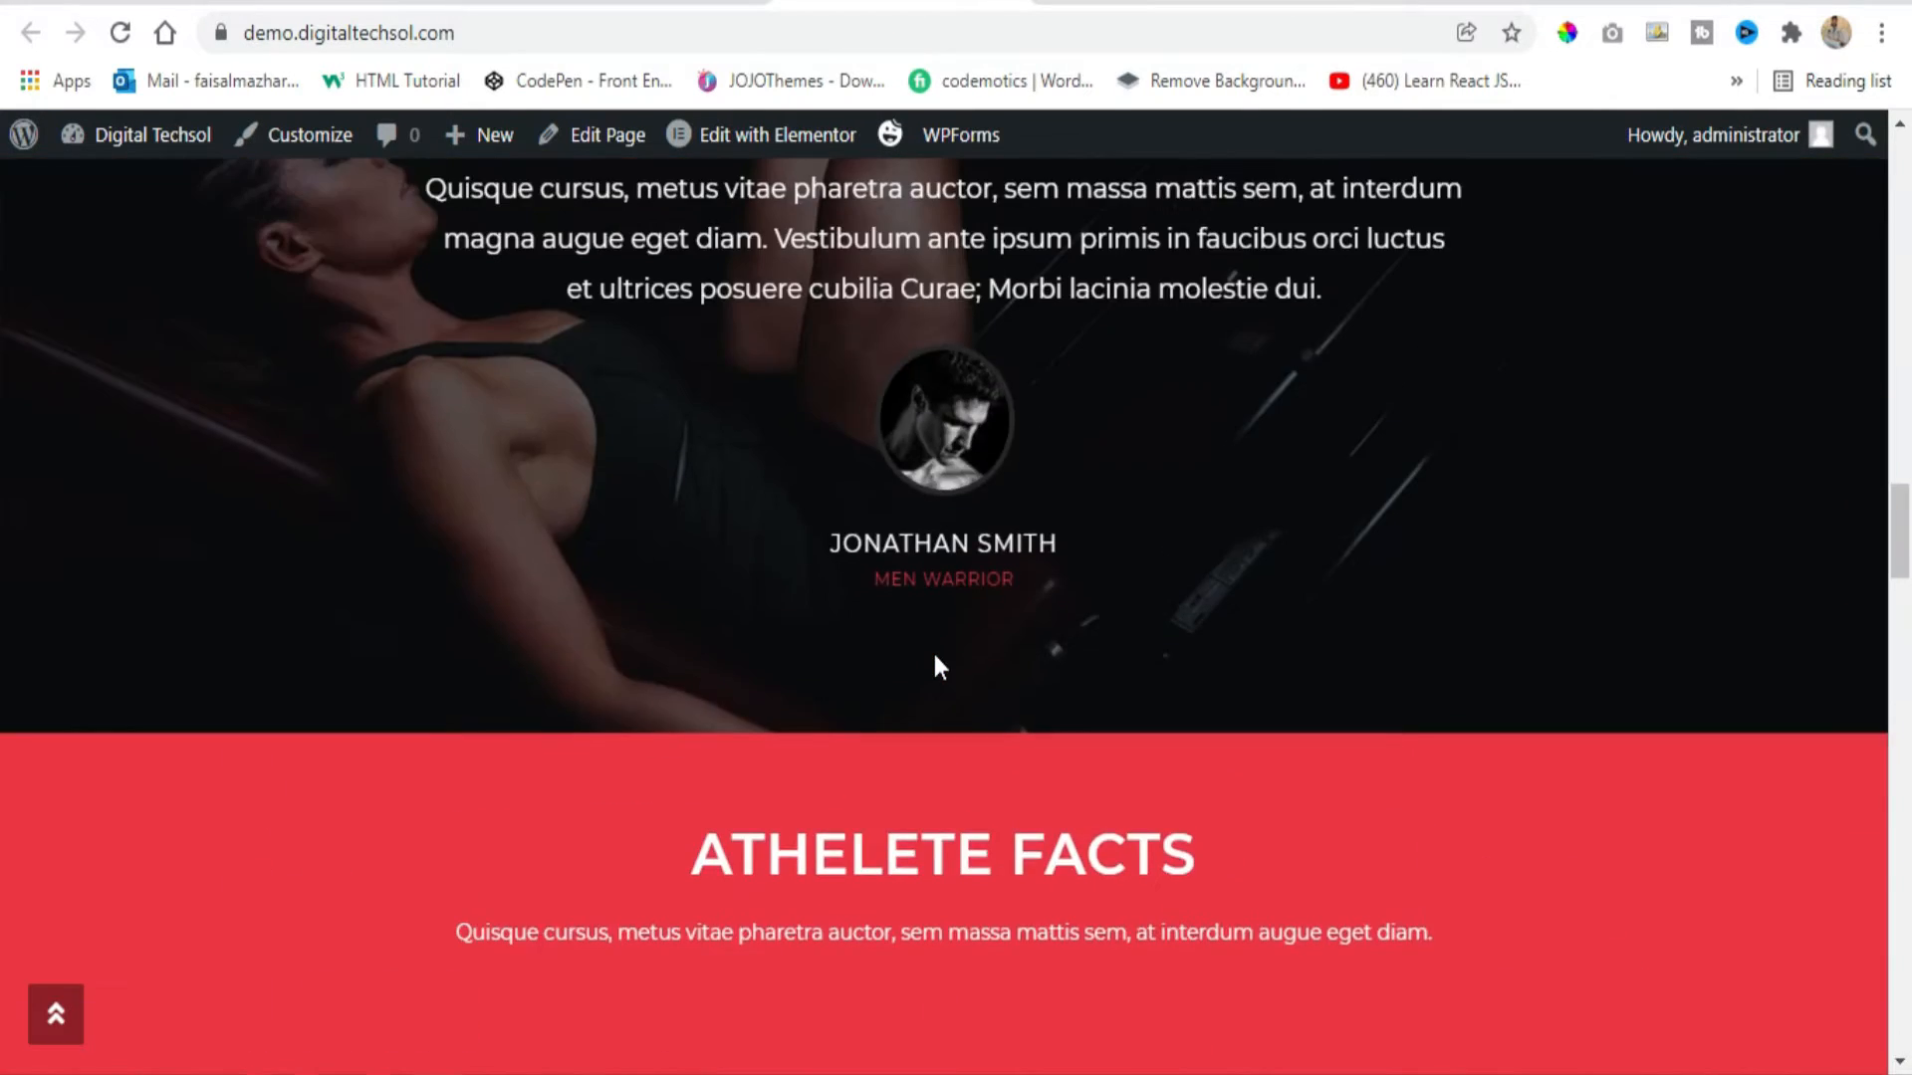
scroll(934, 655, up, 20)
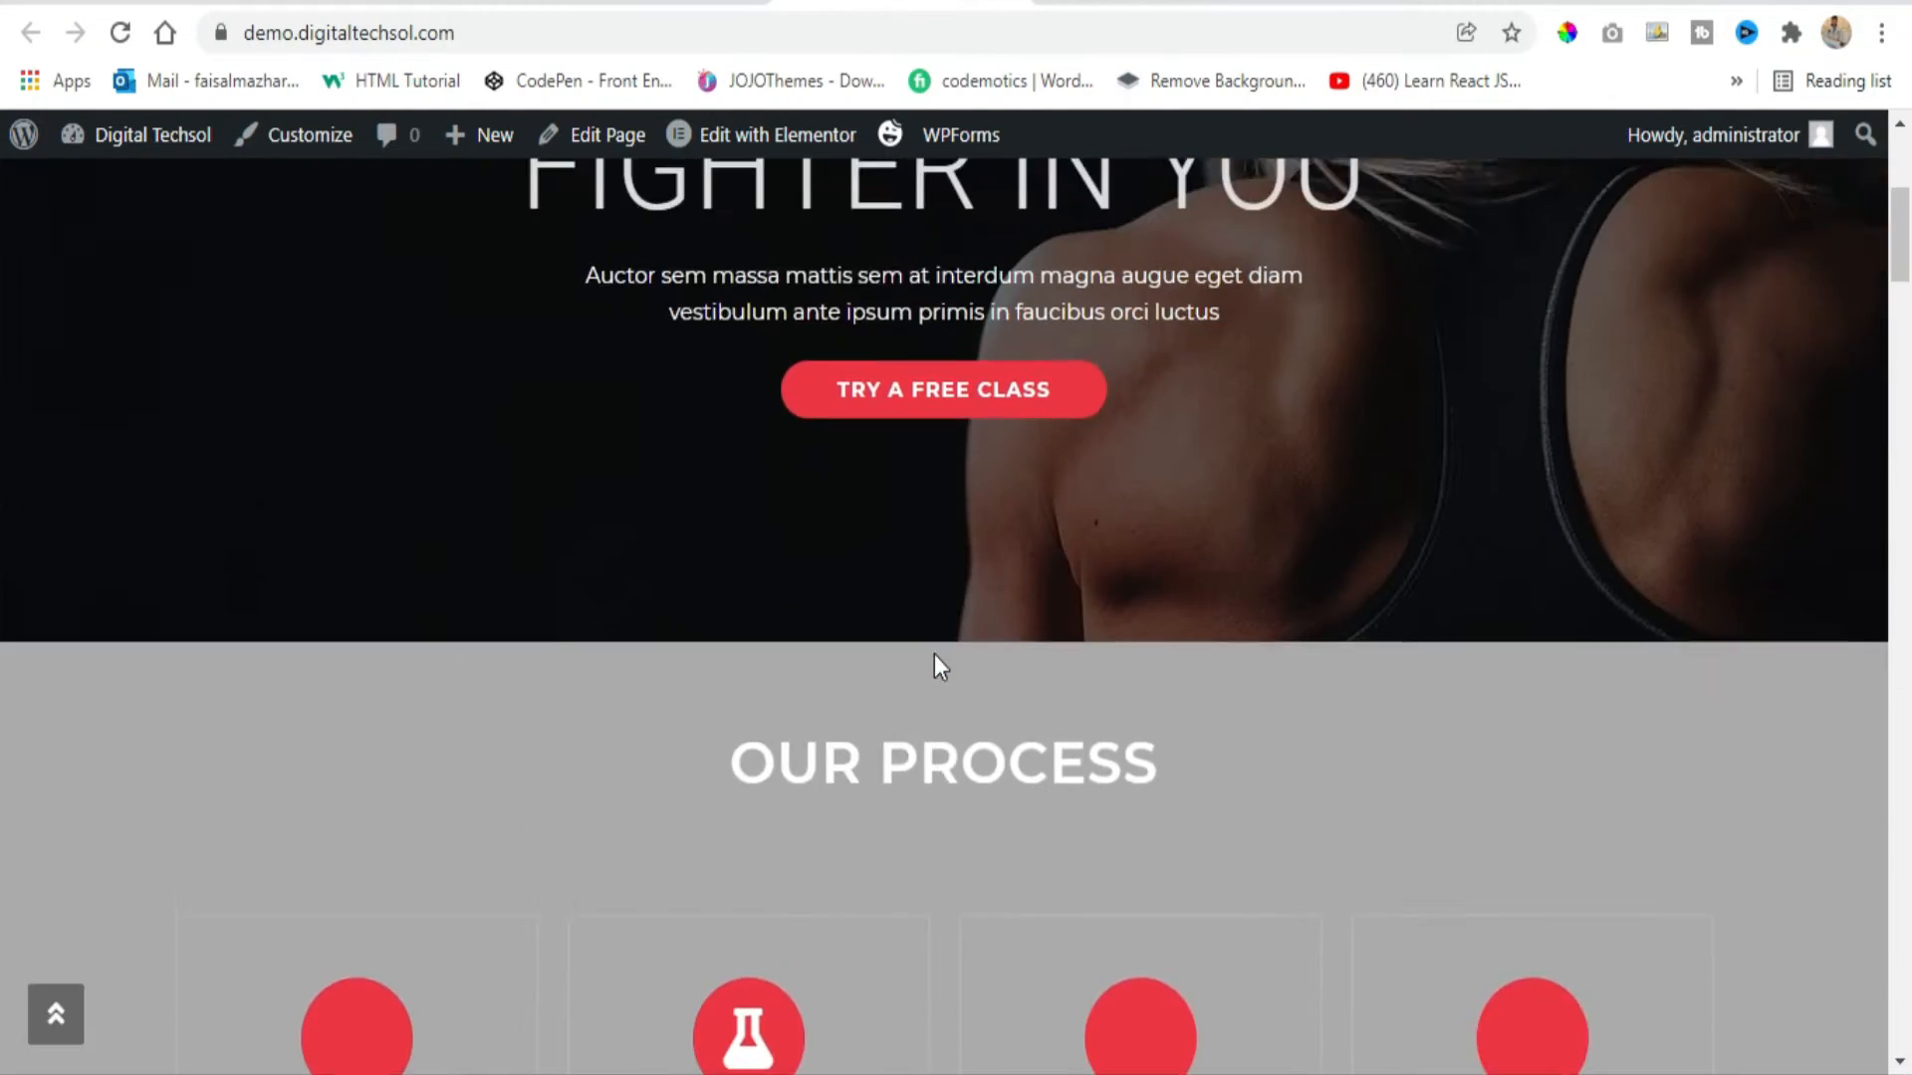
scroll(934, 654, up, 5)
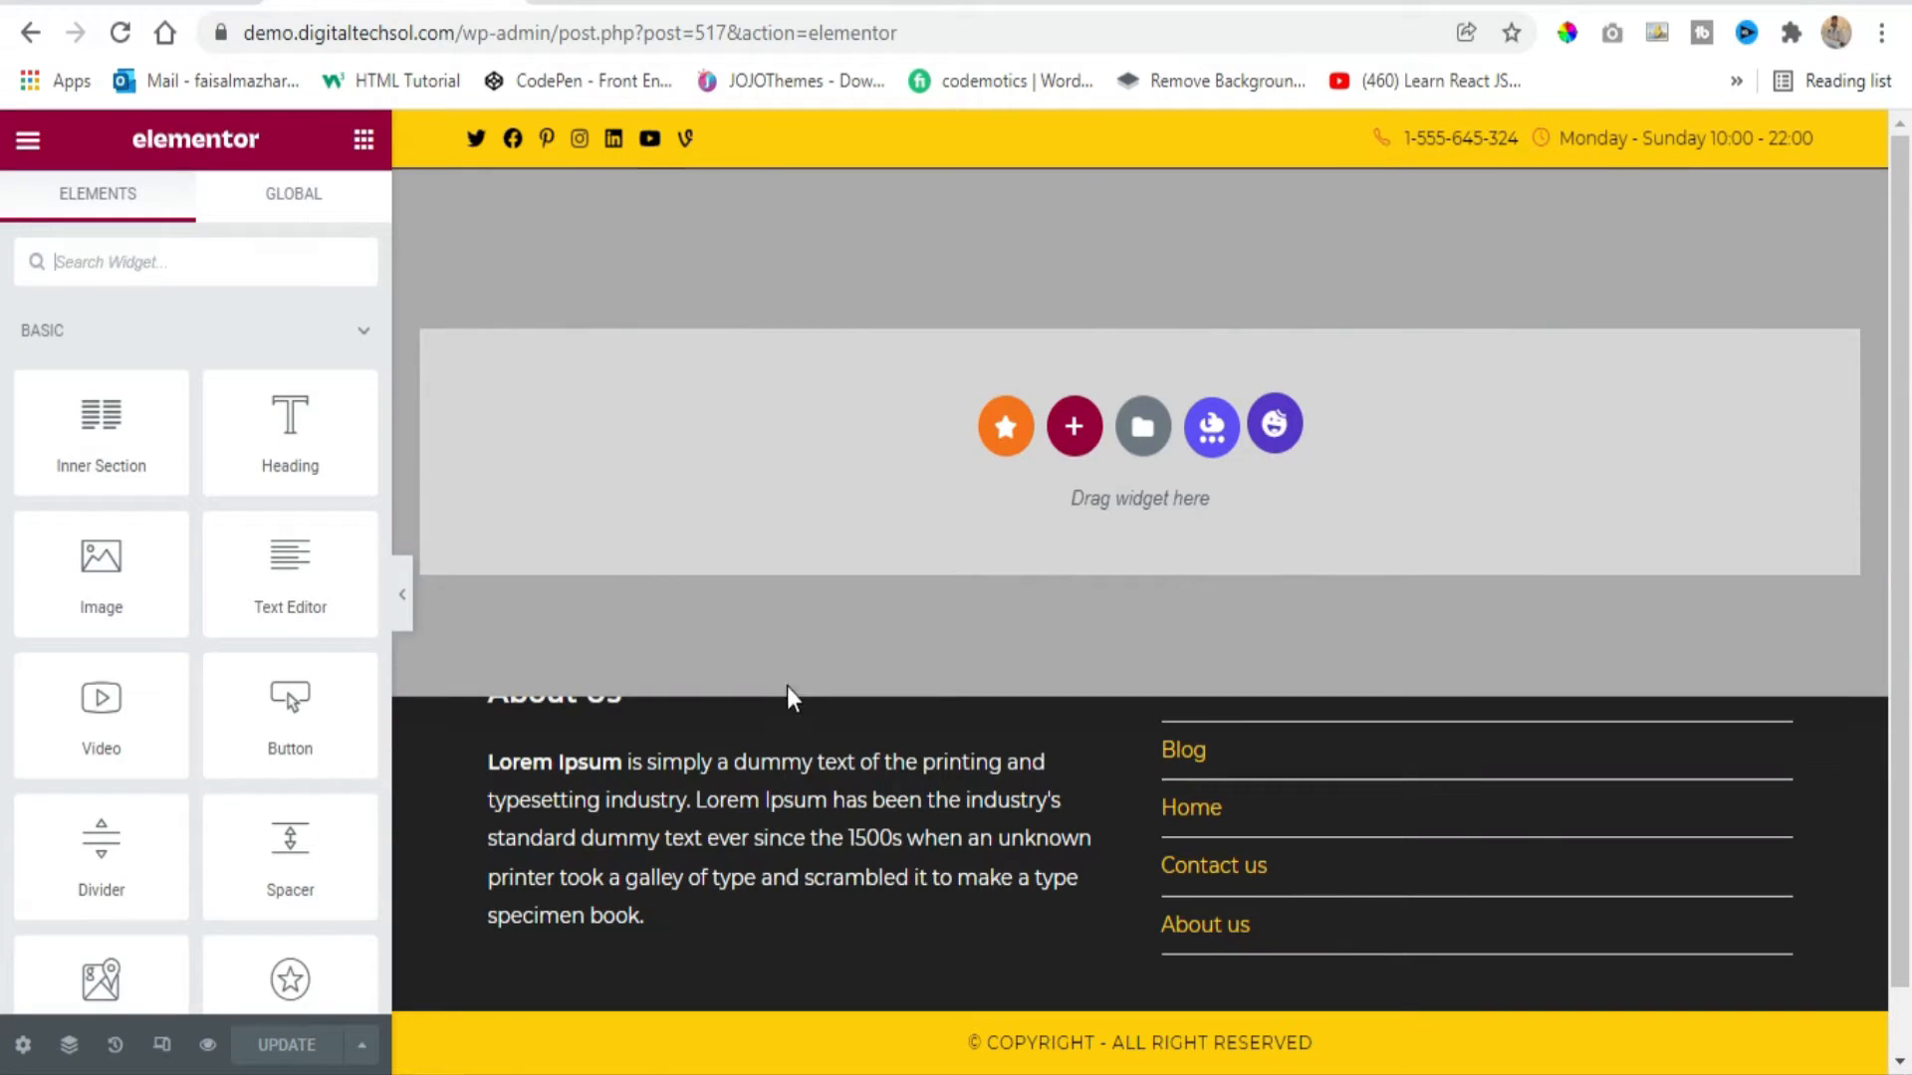
scroll(791, 709, down, 1)
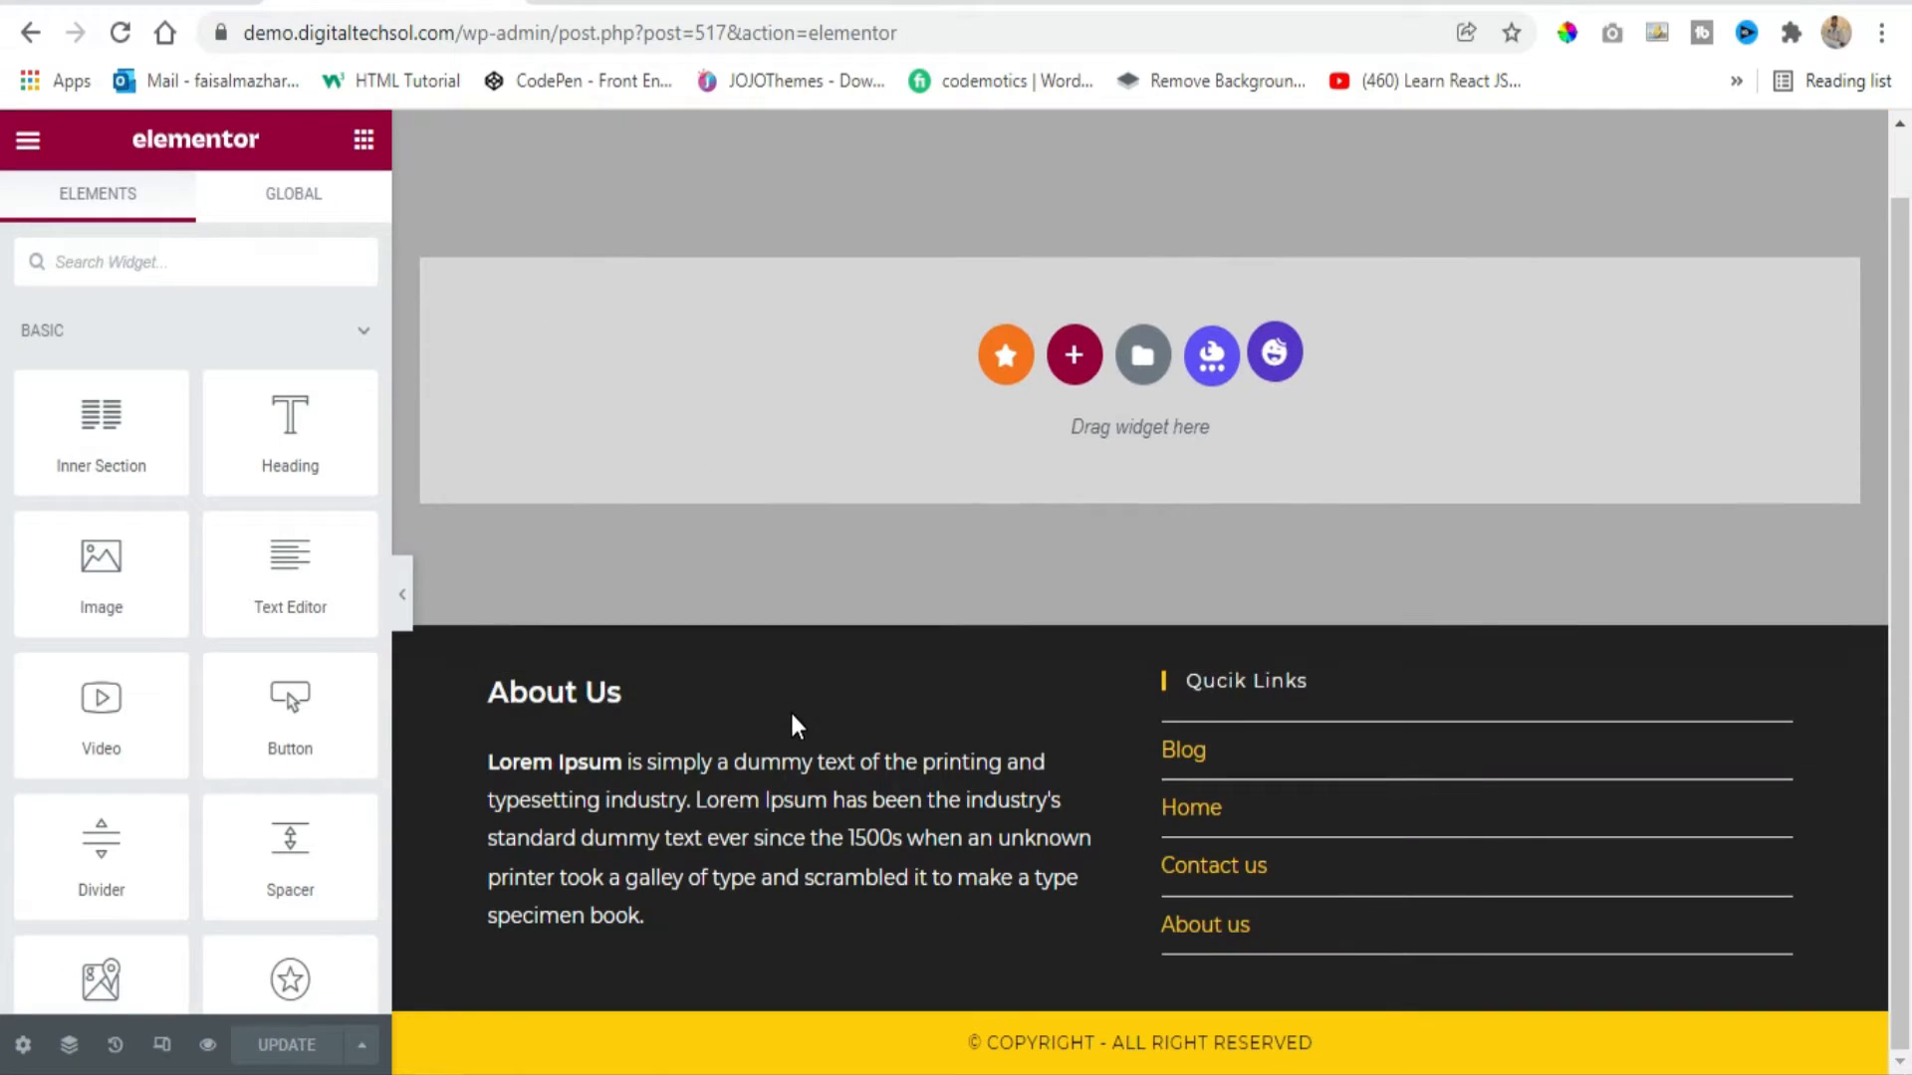
scroll(791, 709, up, 1)
scroll(790, 713, down, 1)
scroll(1041, 468, up, 1)
click(1073, 430)
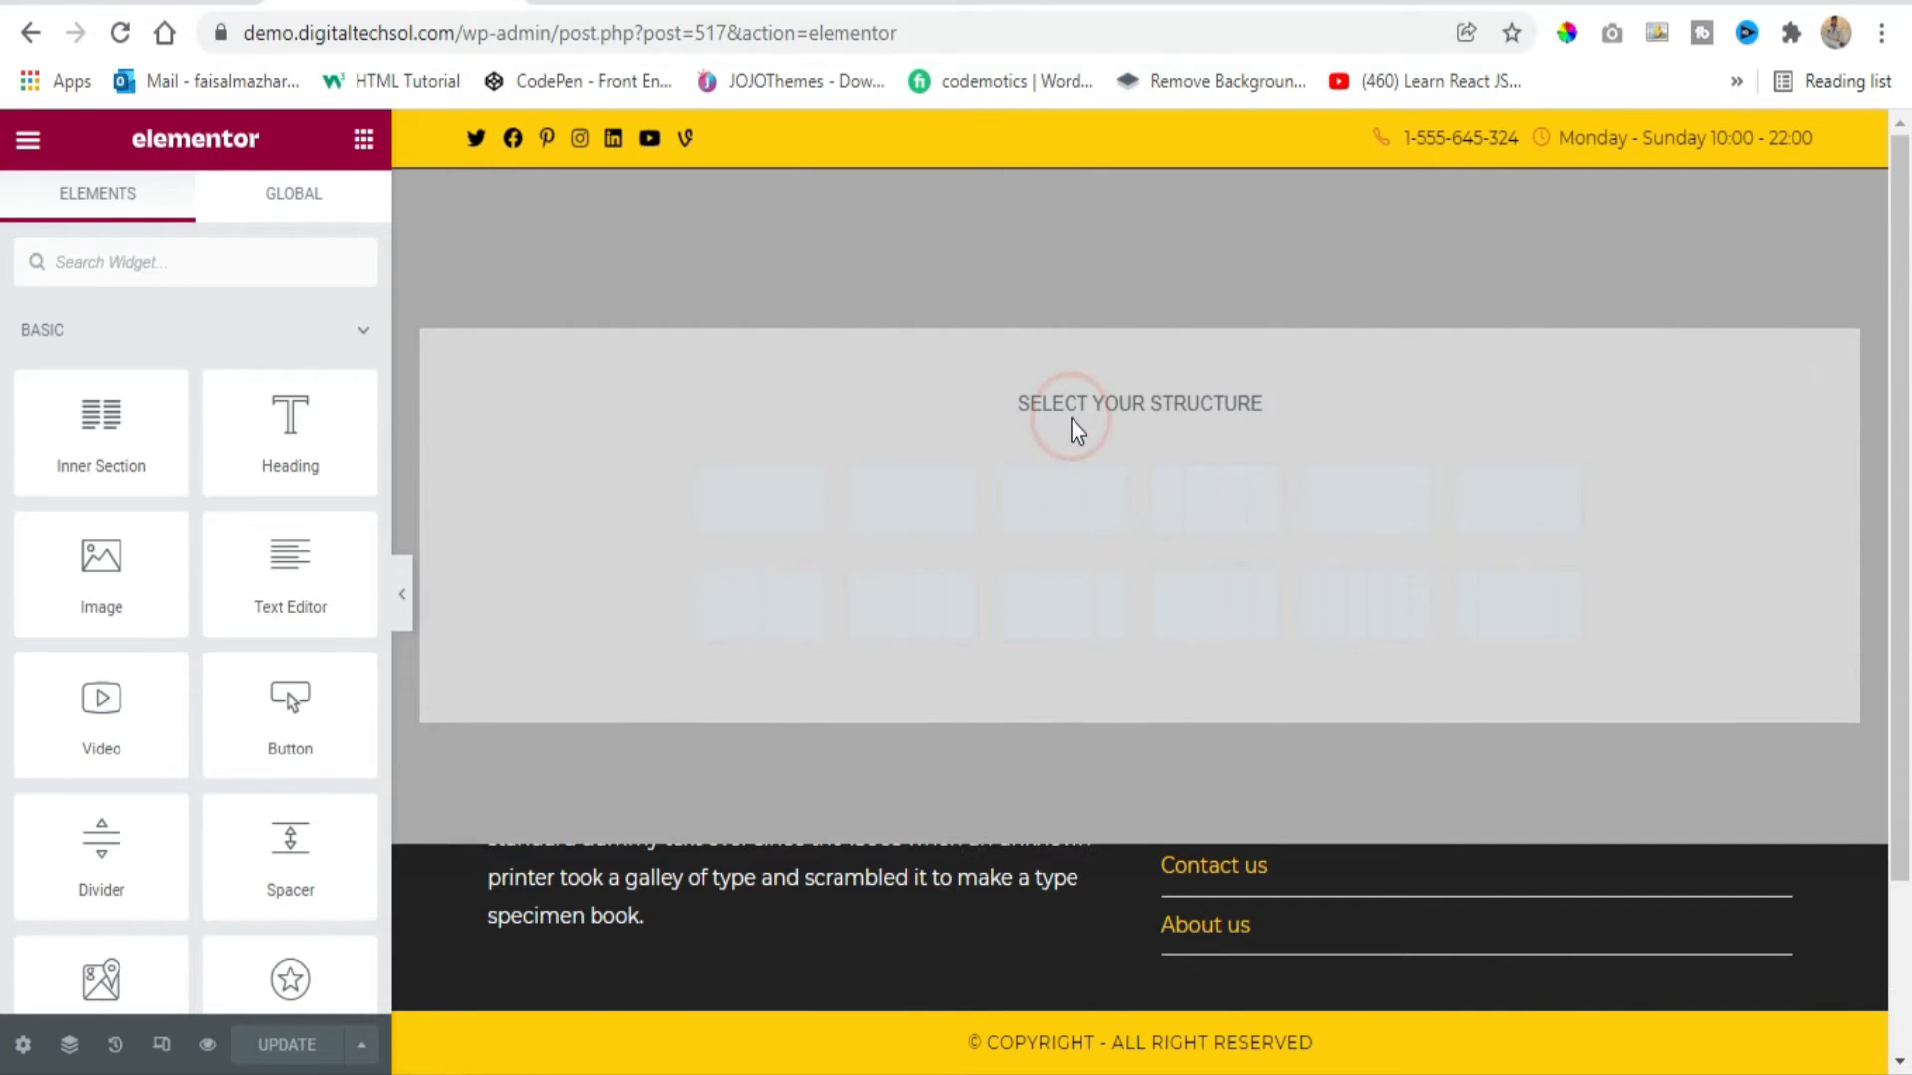
click(777, 498)
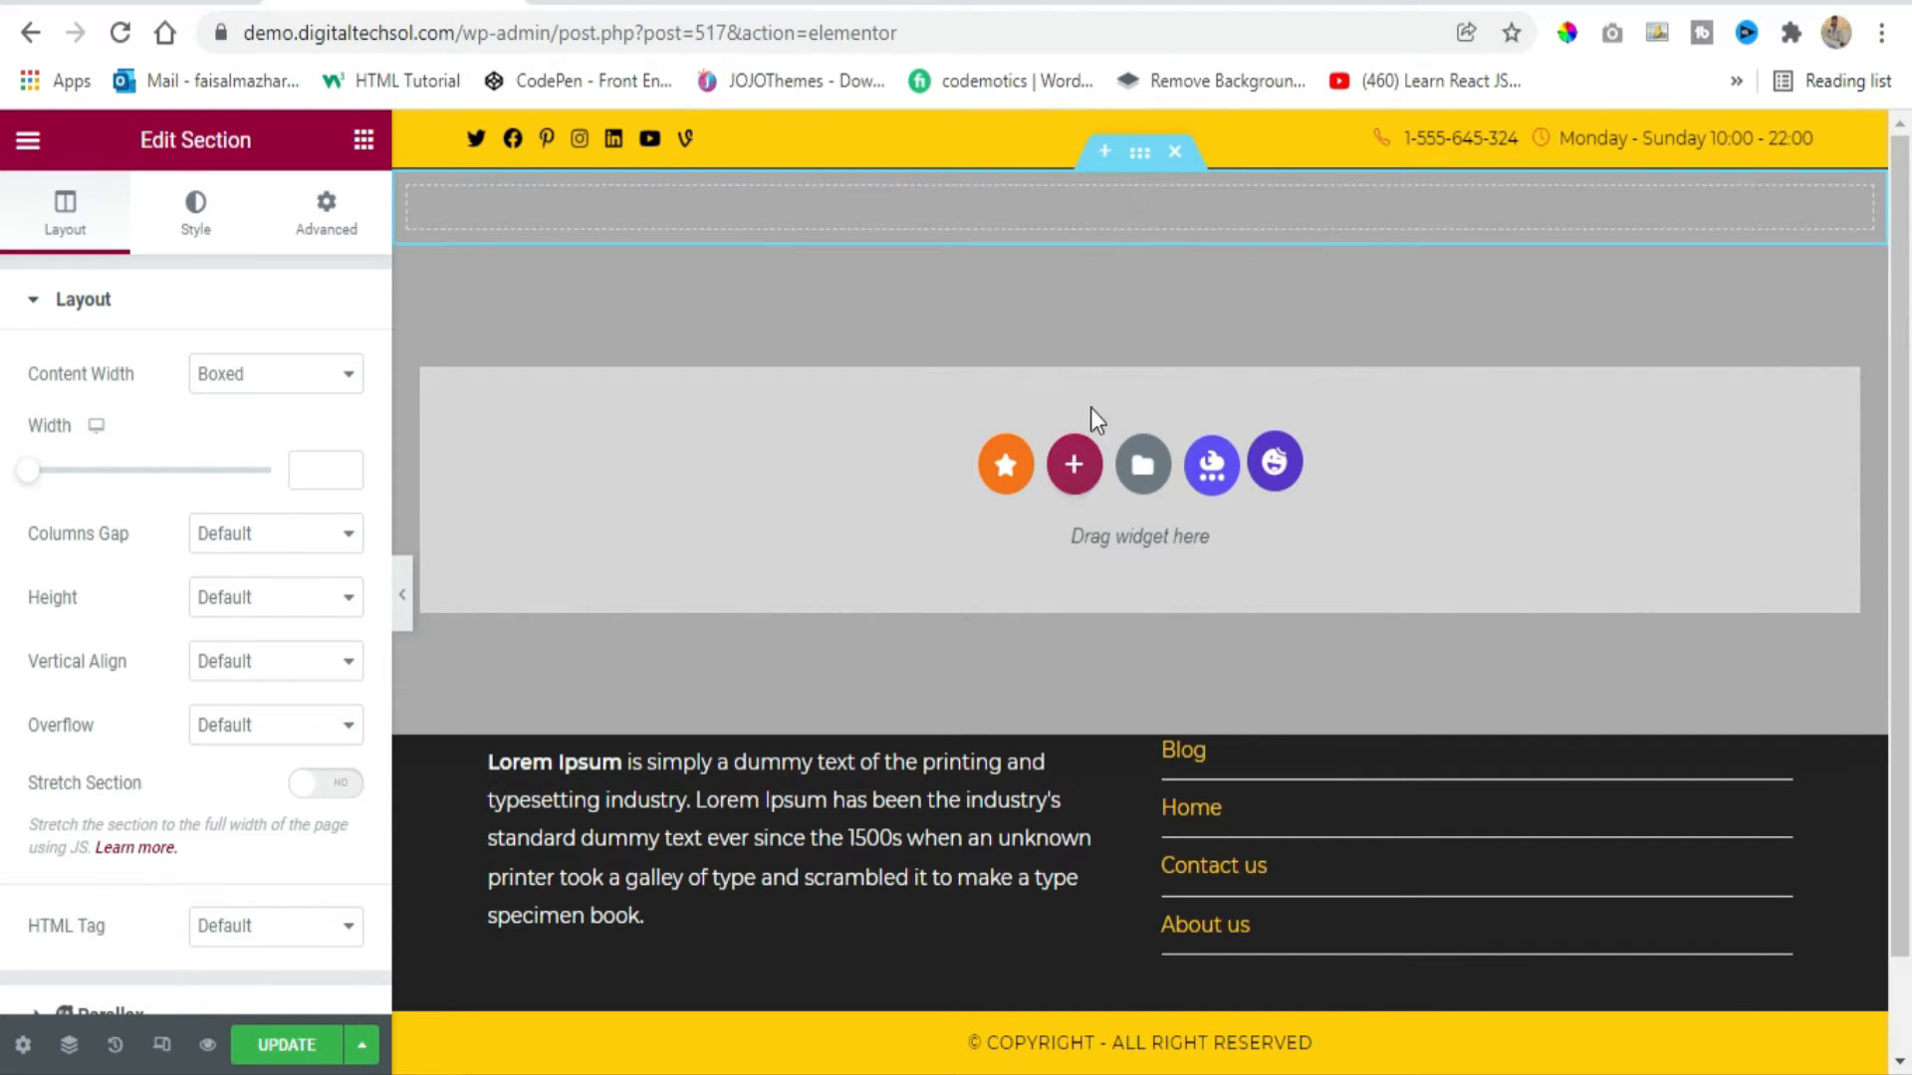
click(1177, 157)
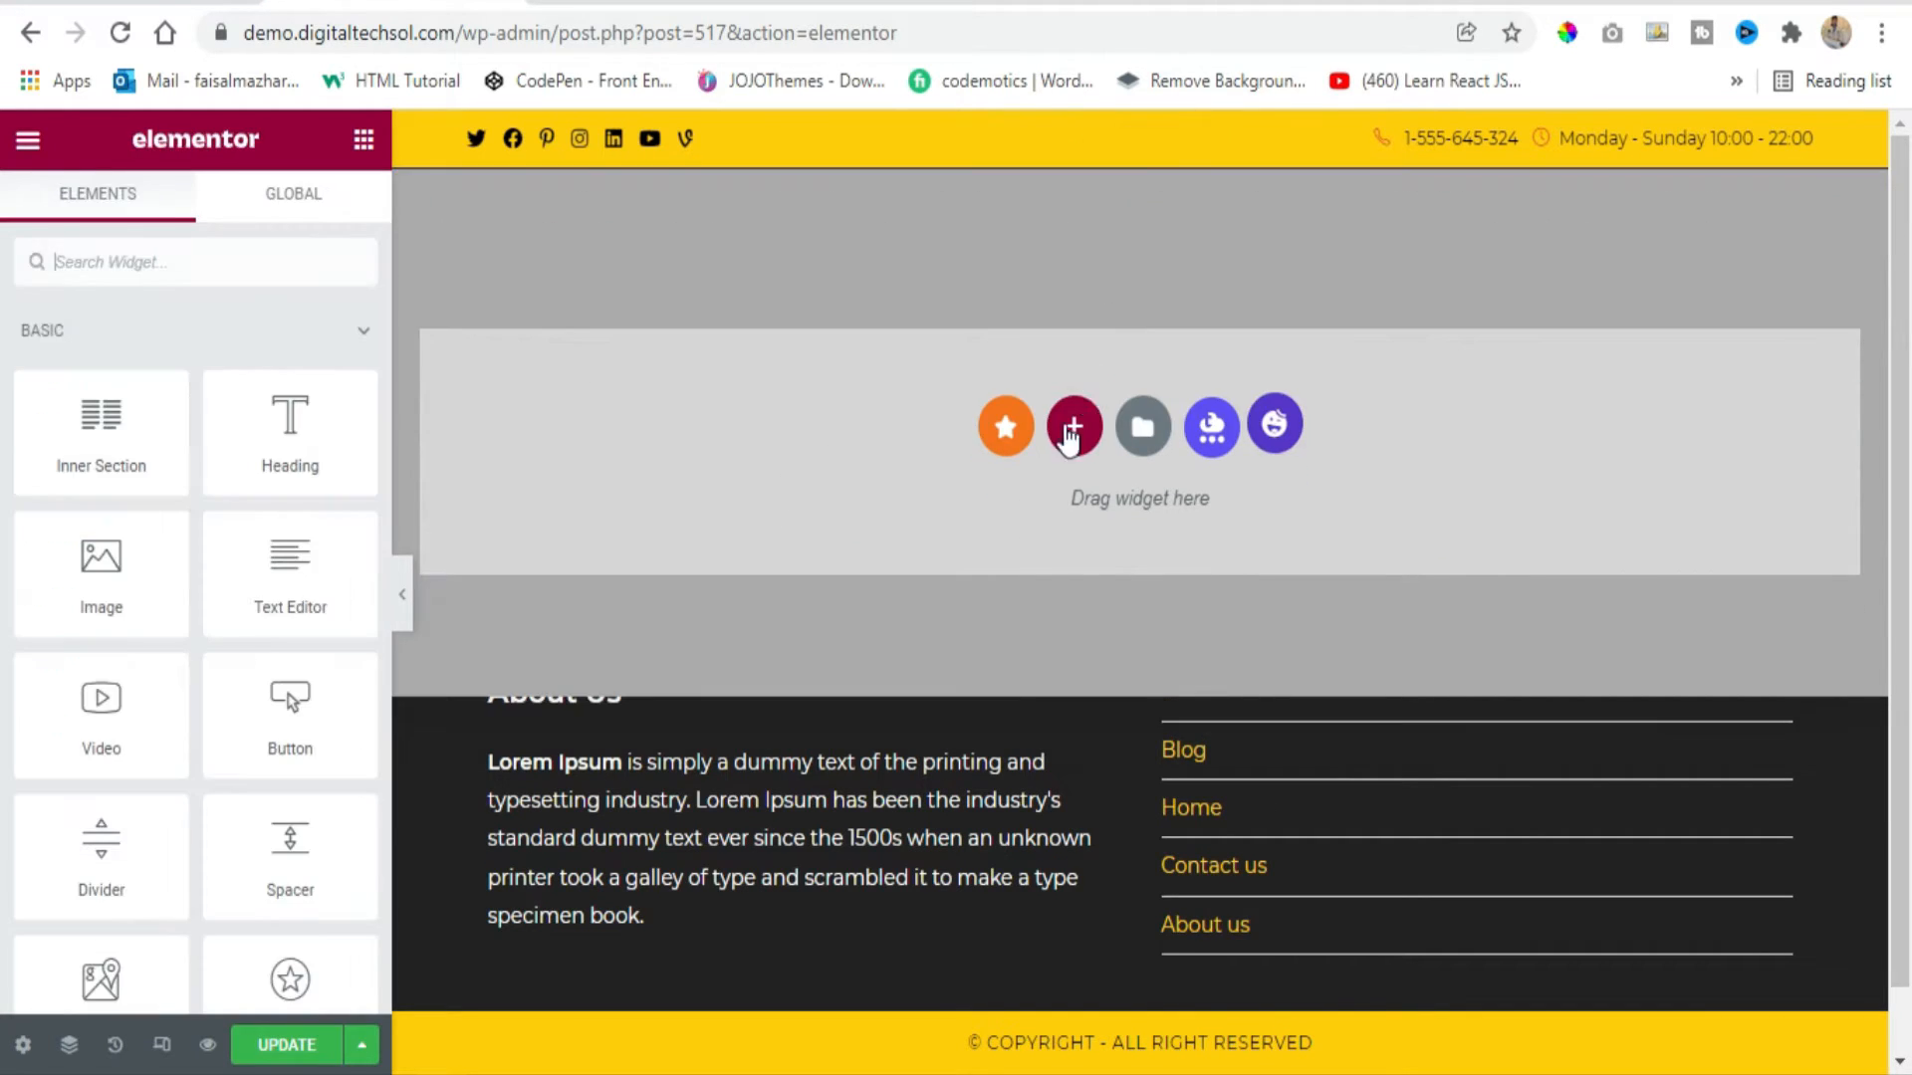
Add a section with three equal columns to the template and set its content width to Full Width.
click(1074, 430)
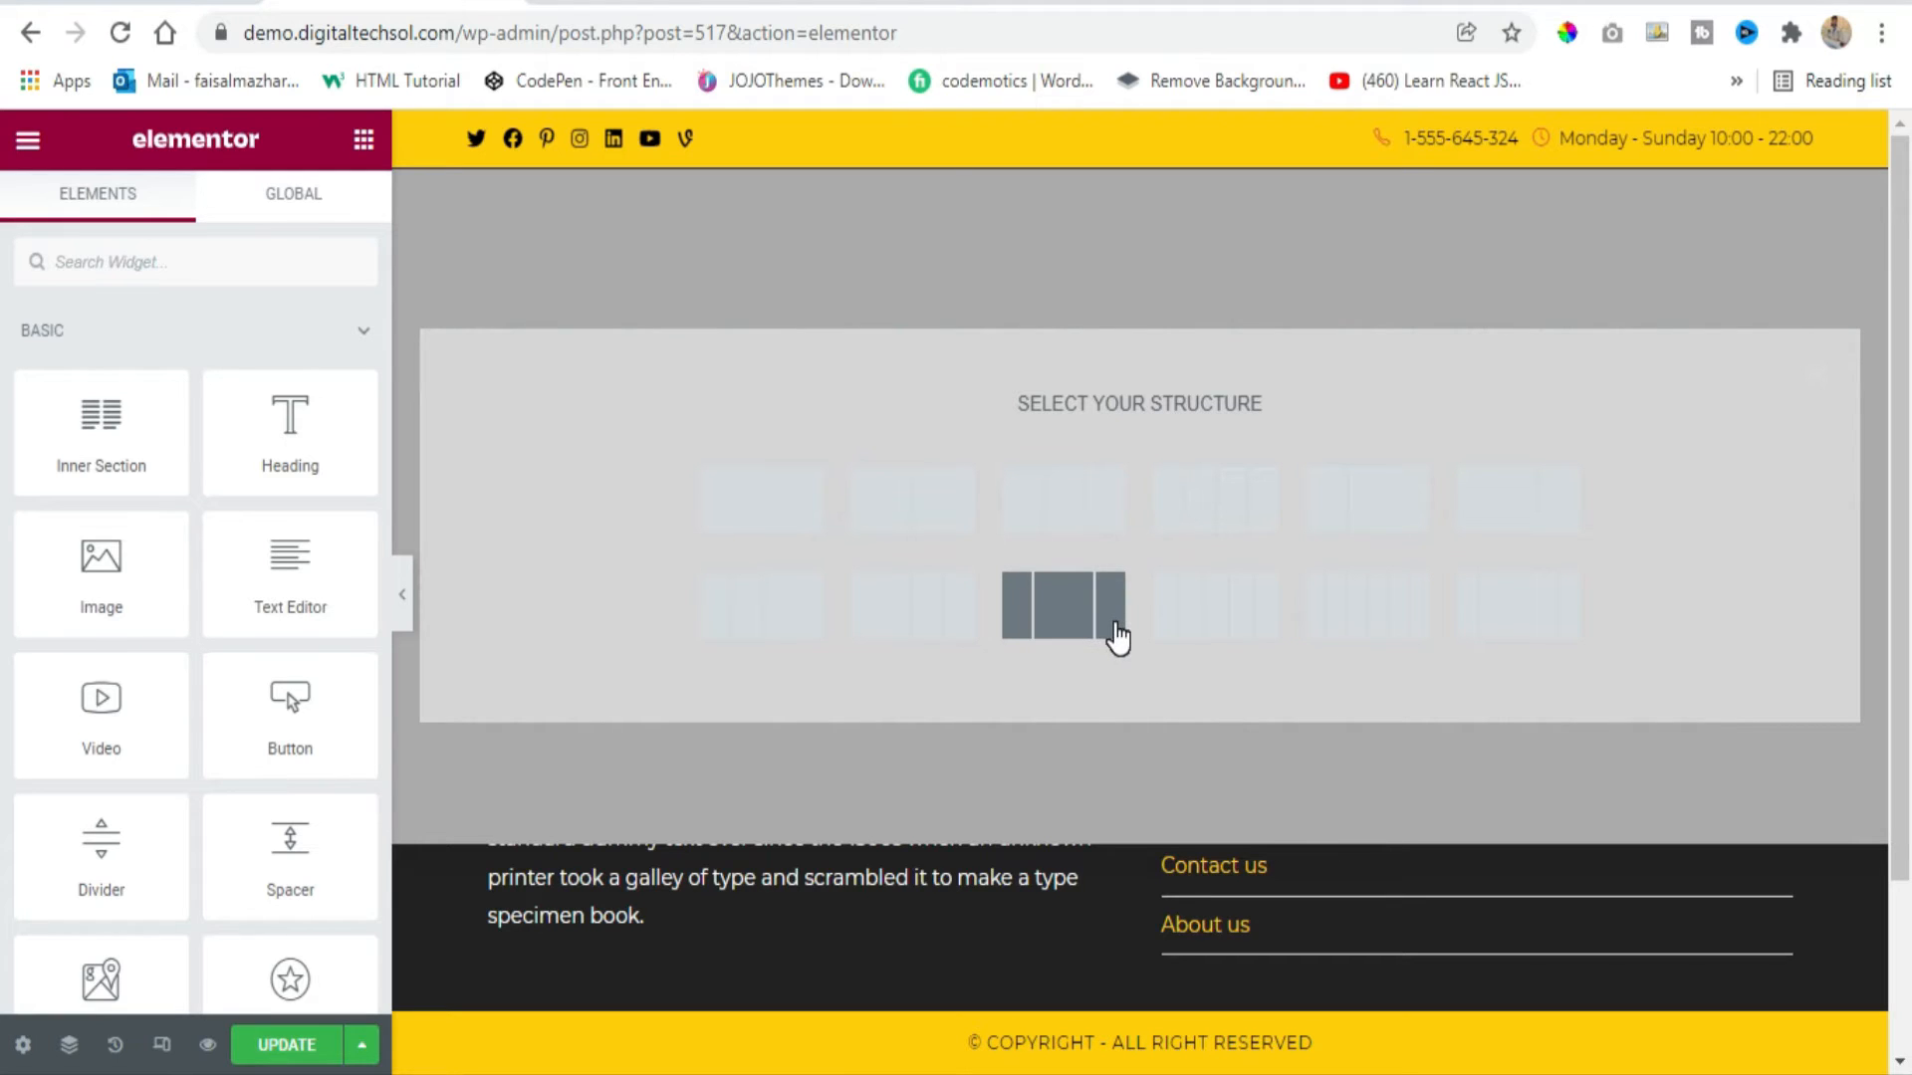
click(1074, 515)
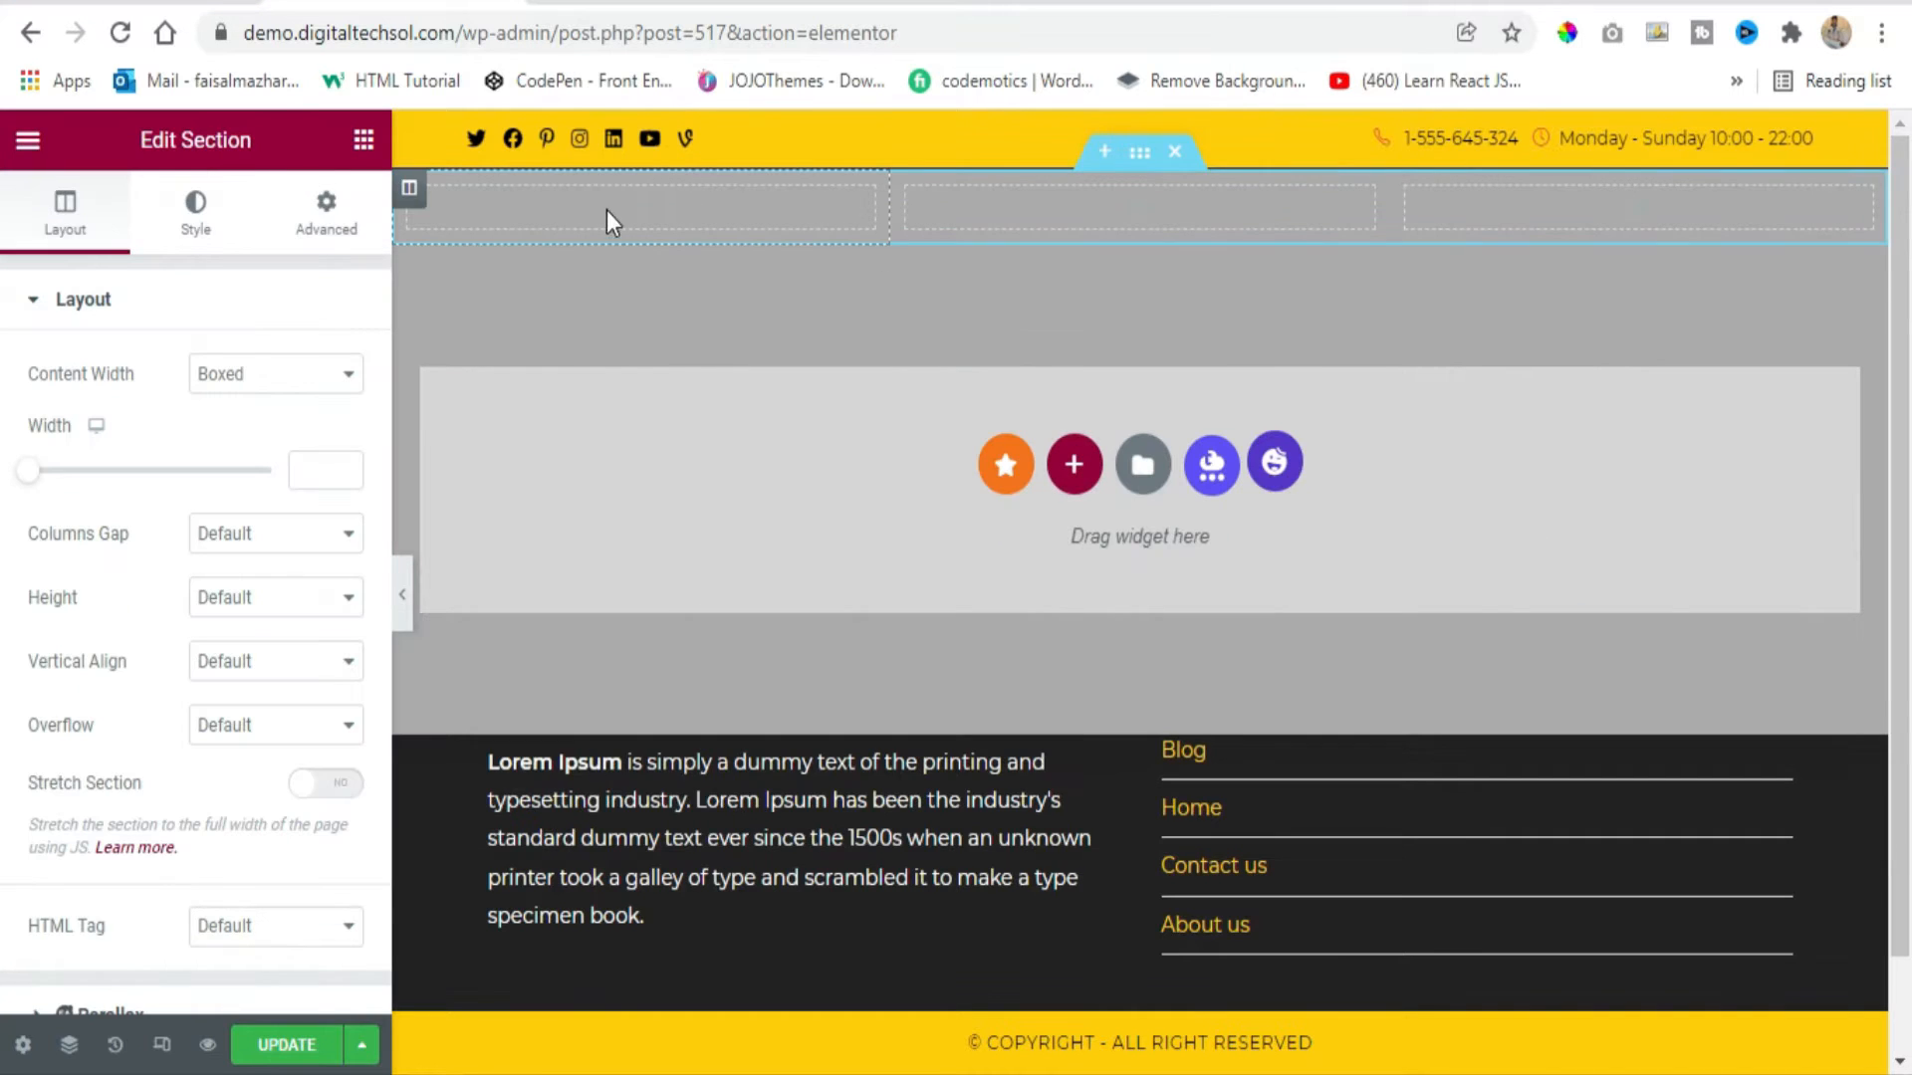
click(278, 371)
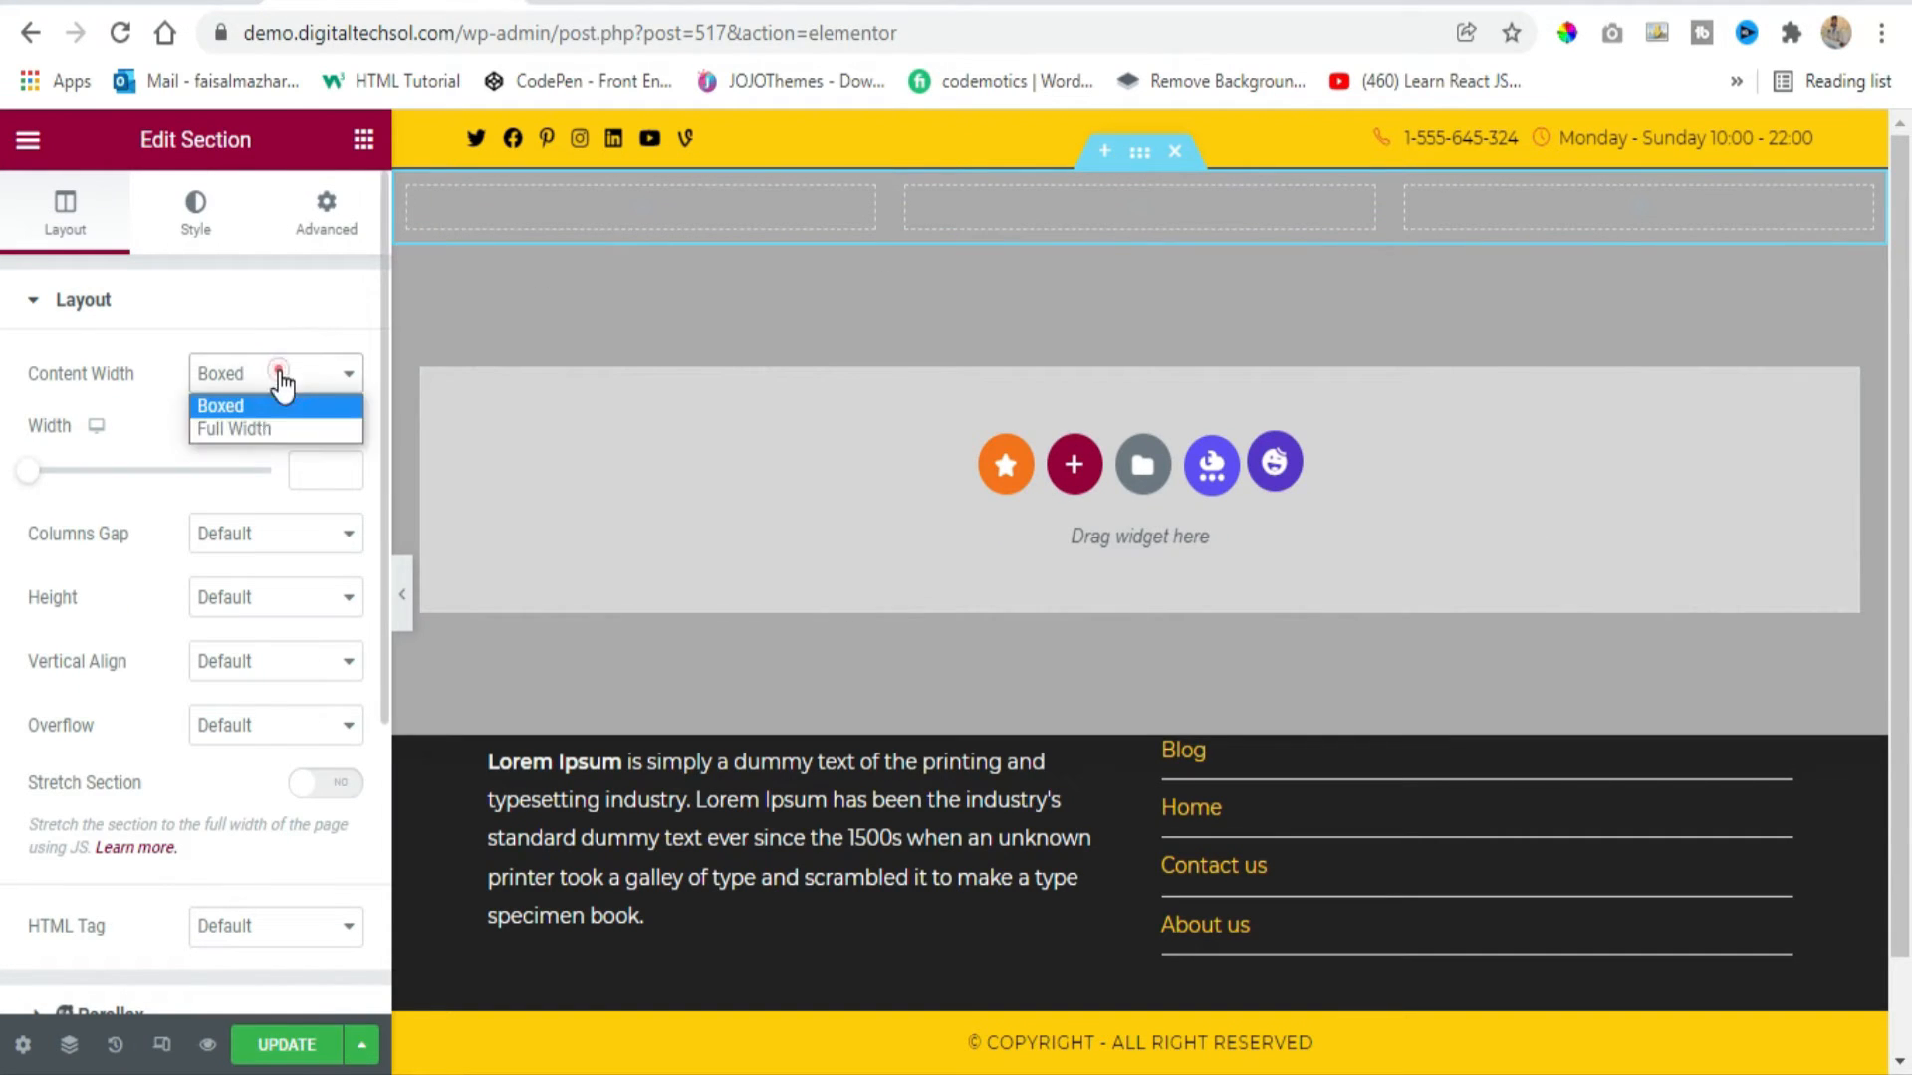
click(262, 430)
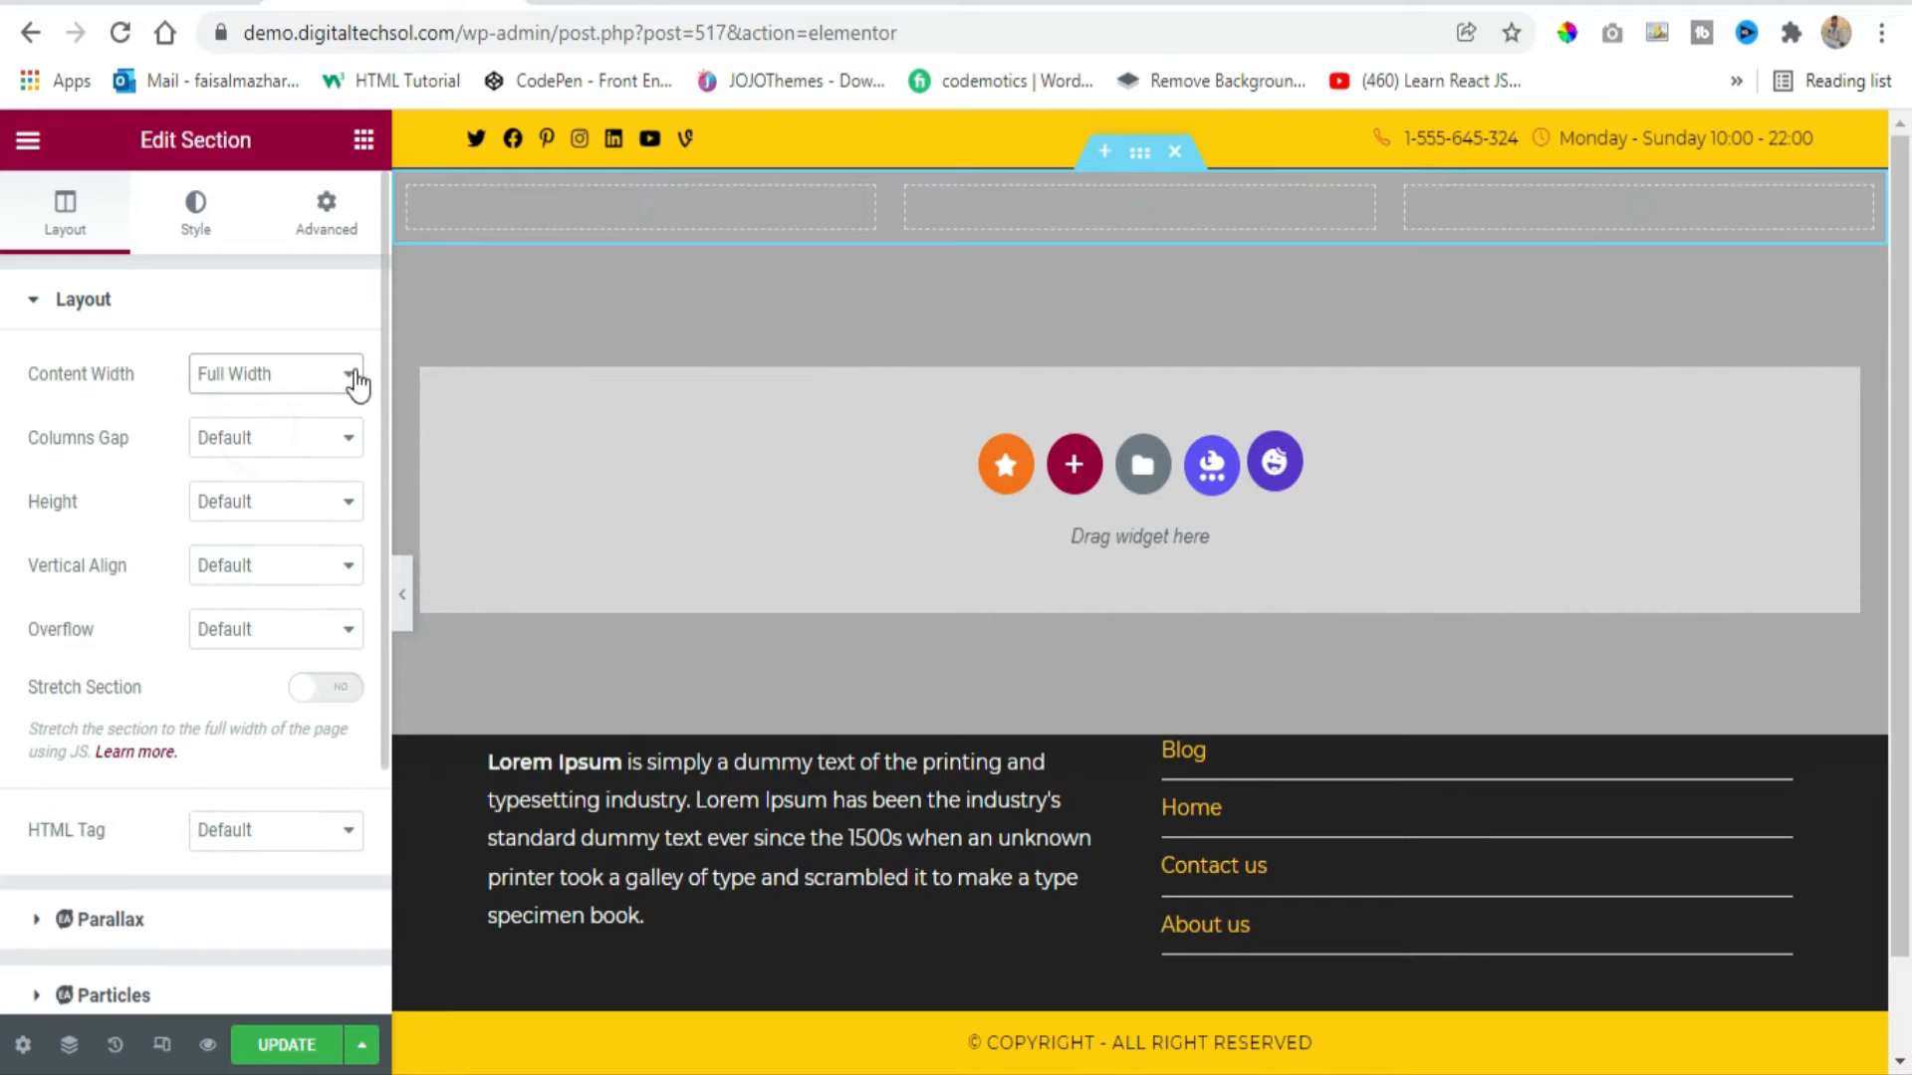
Add a Heading widget to the section's first column and set its title to ABOUT US.
click(638, 215)
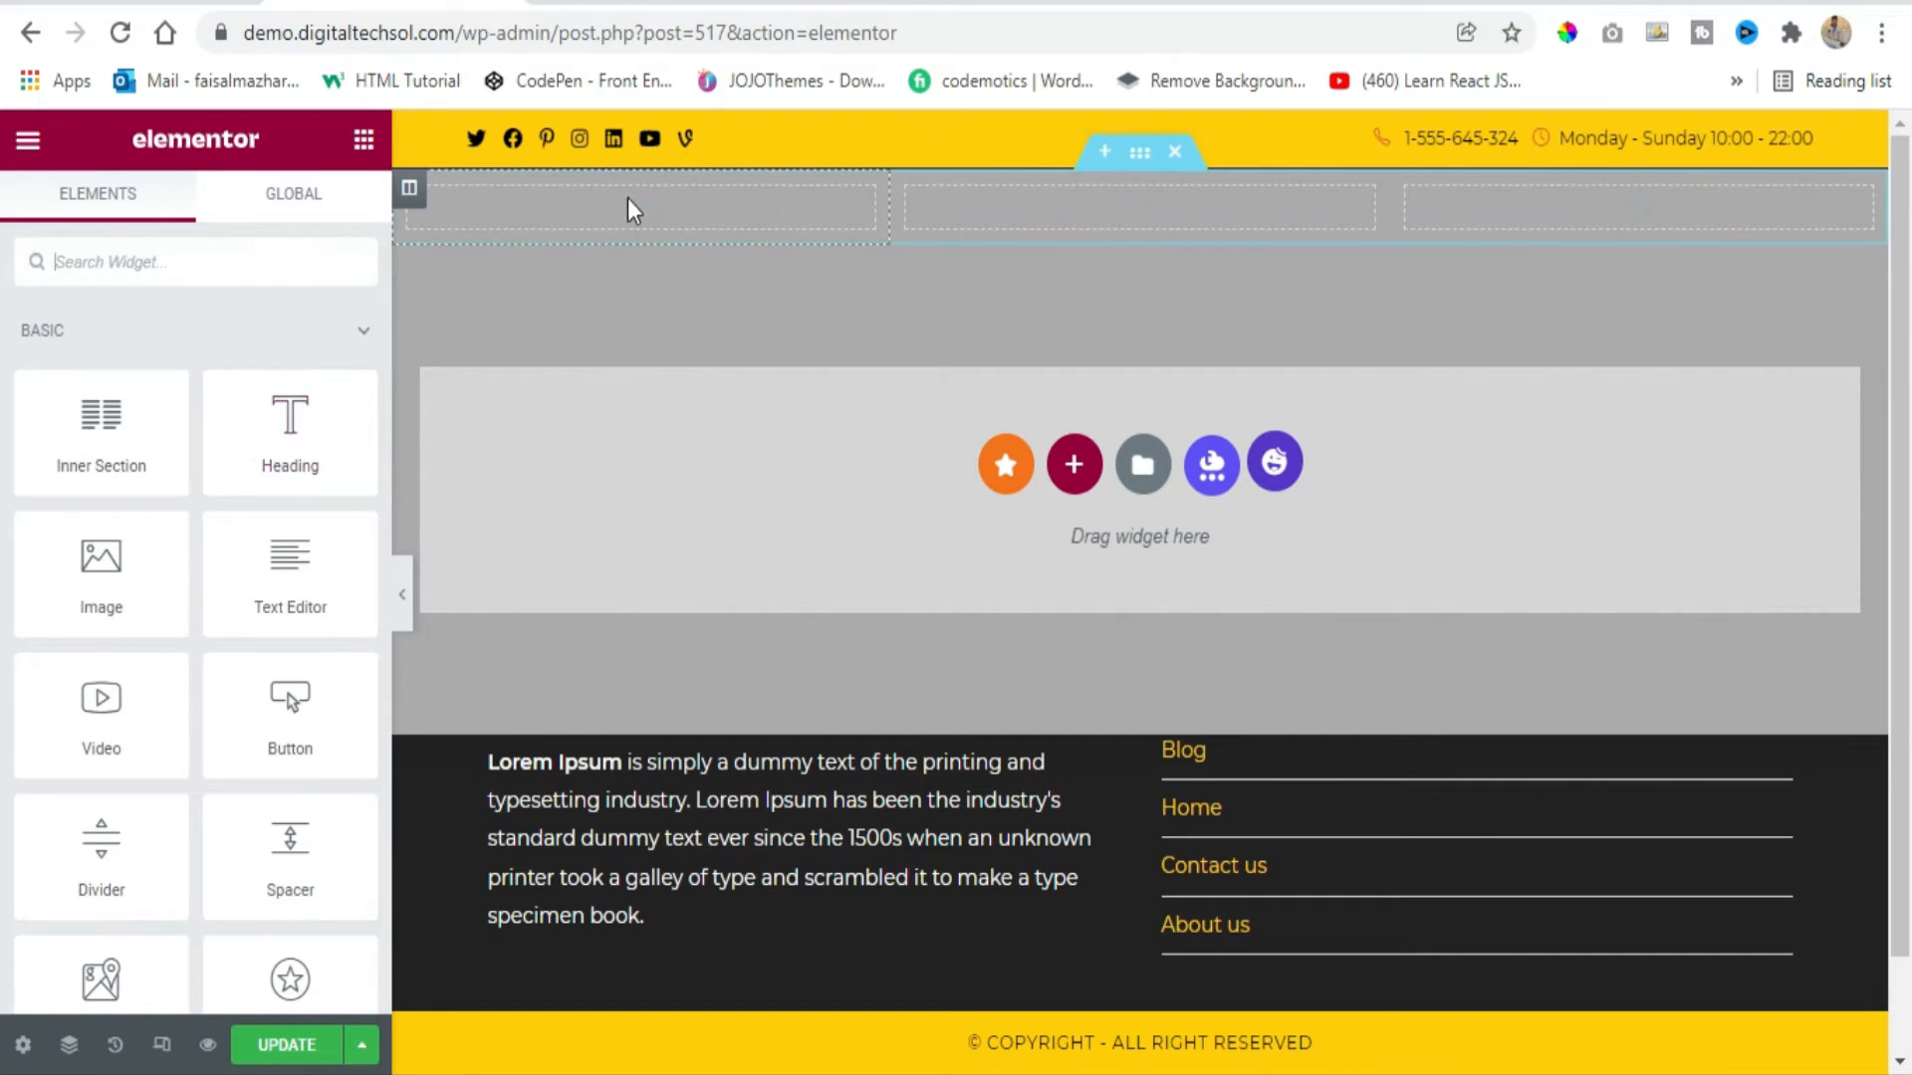
drag(272, 461, 627, 221)
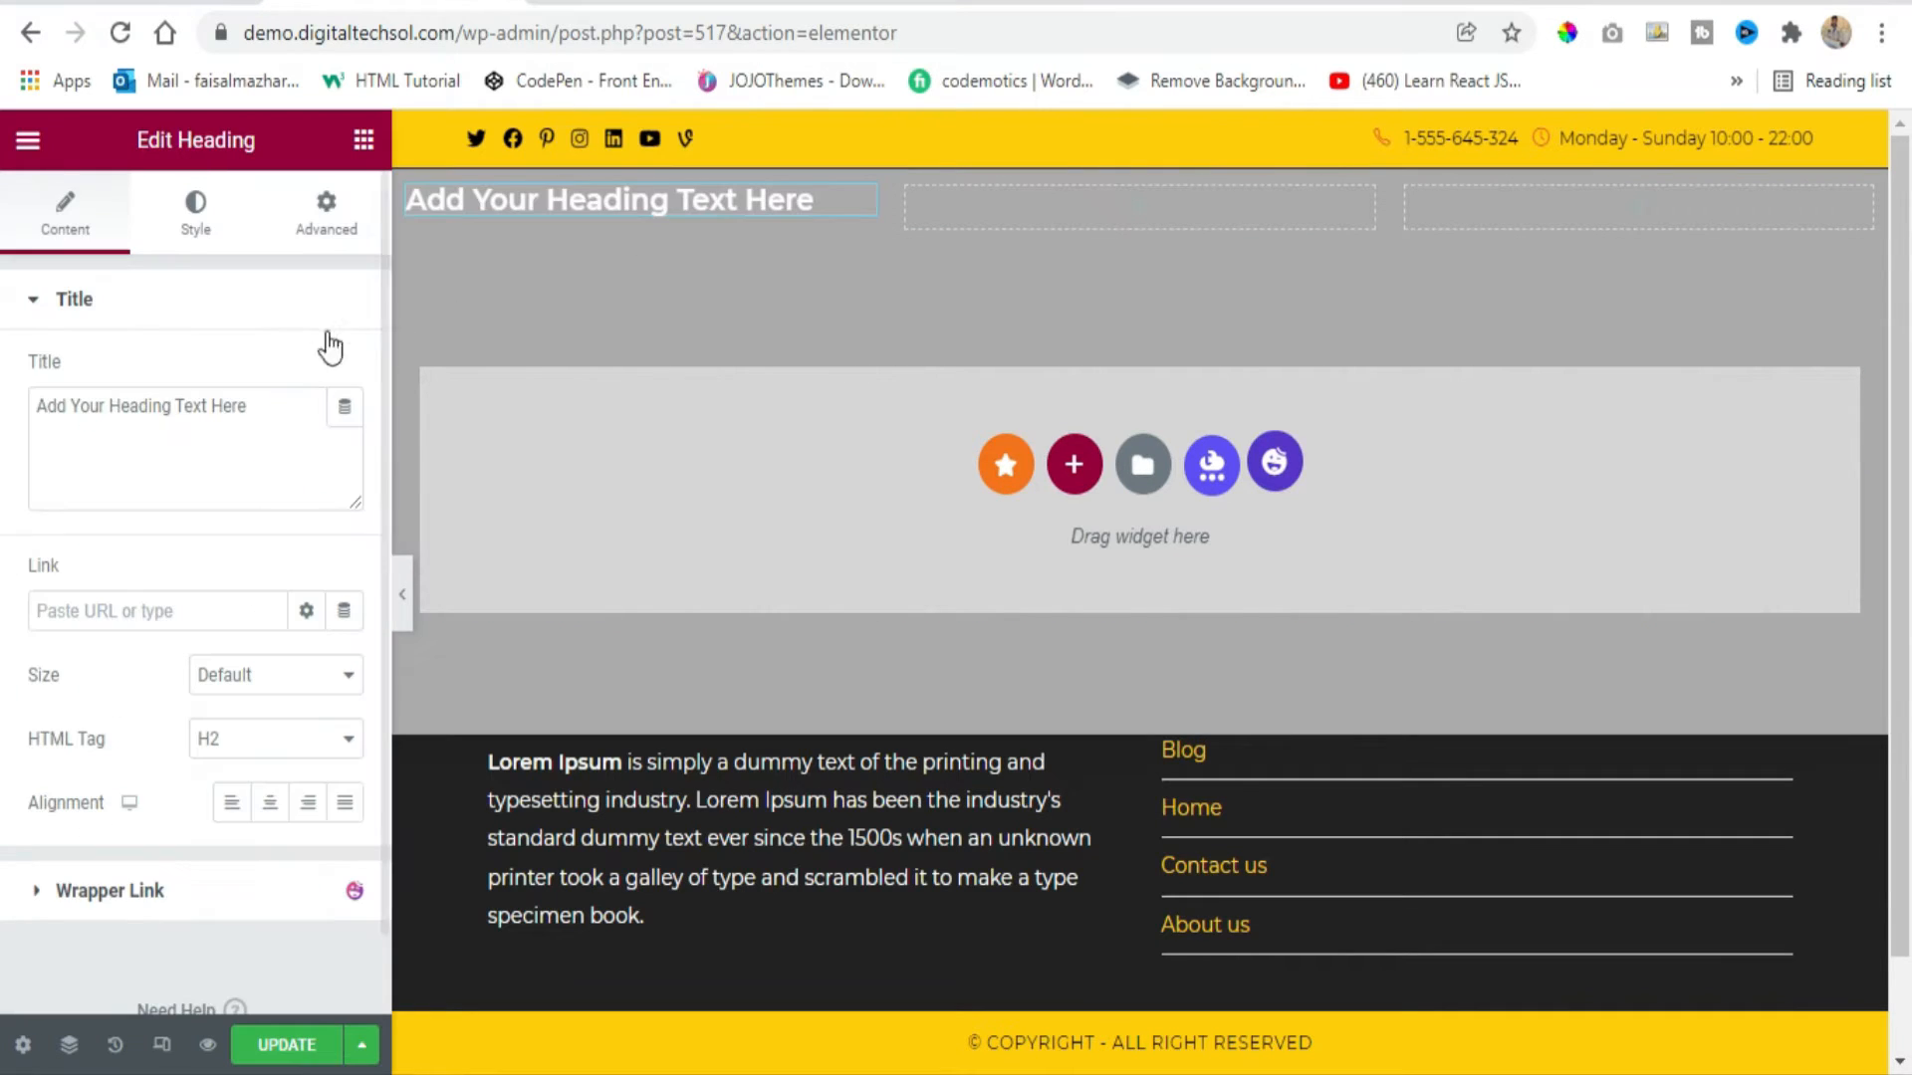
triple_click(244, 454)
text(ABOUT US)
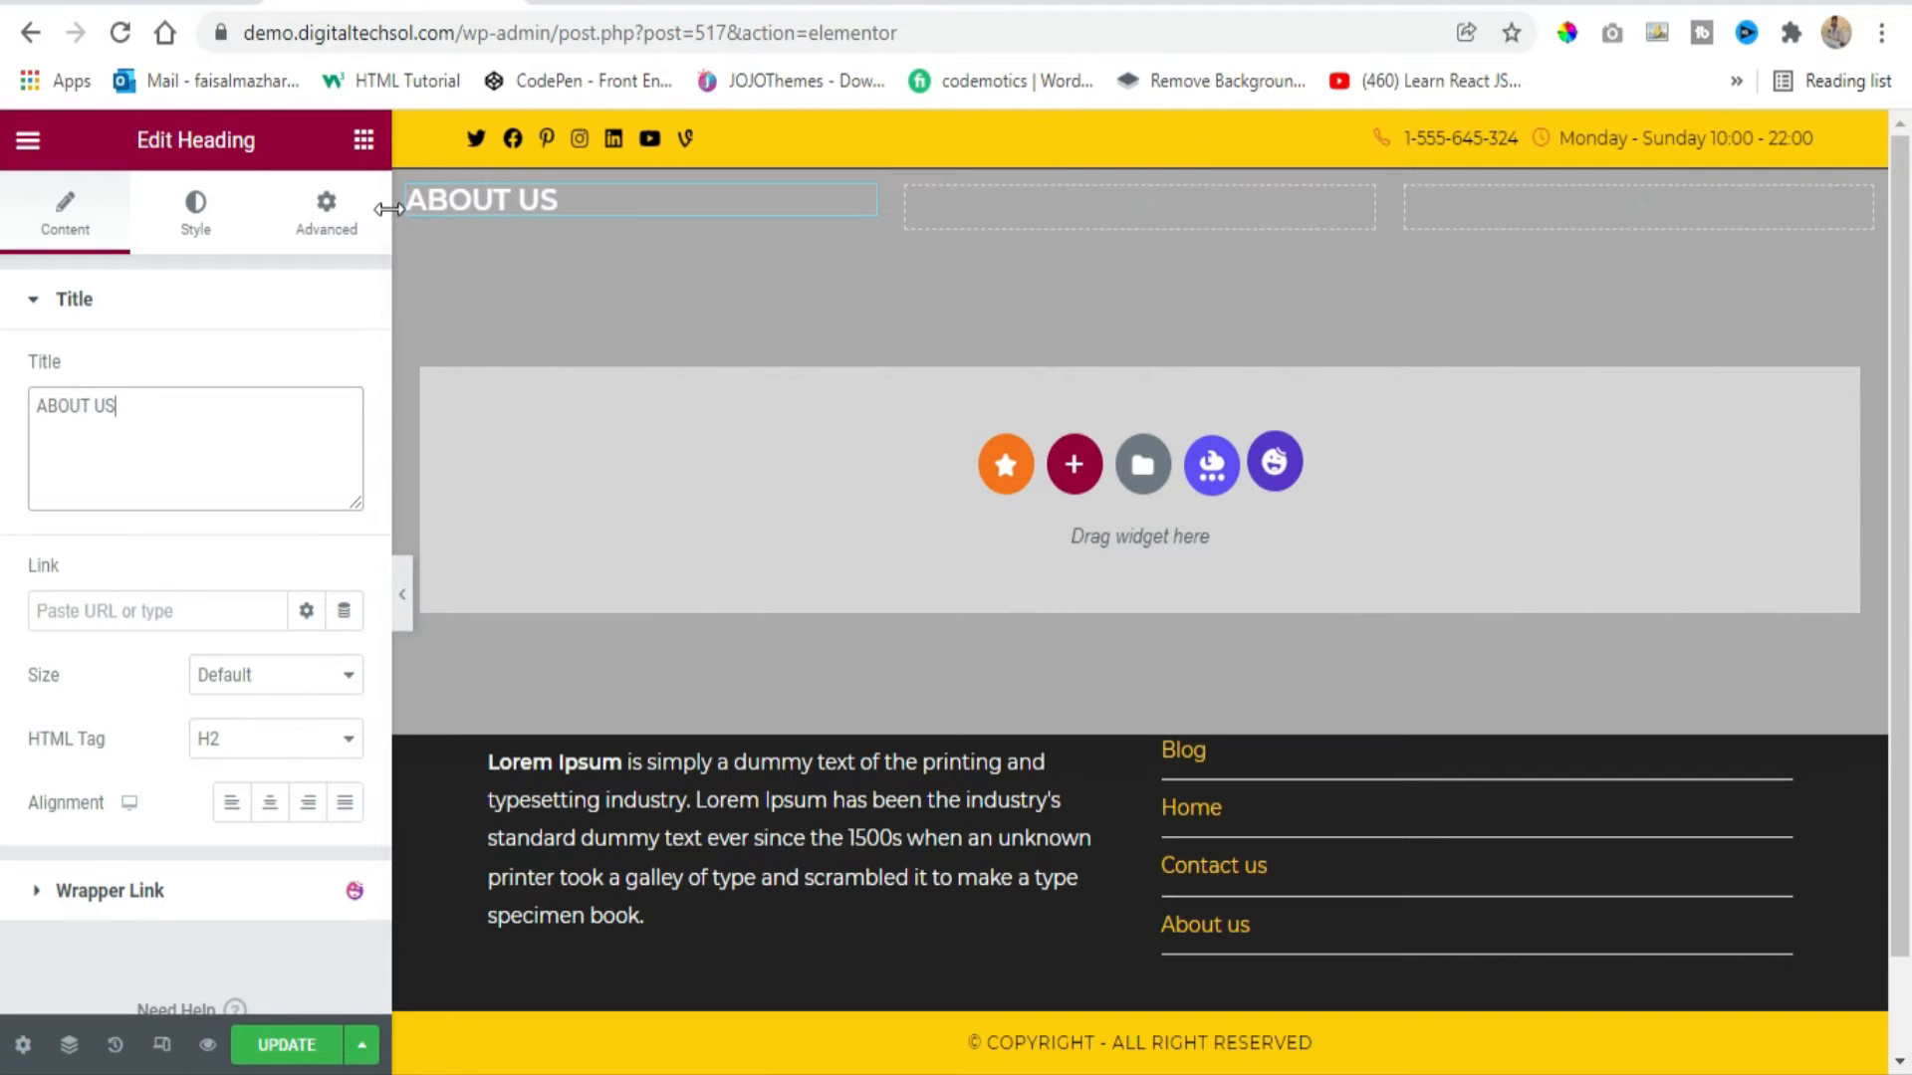
Set the ABOUT US heading's text color to white, #FFFFFF.
click(194, 231)
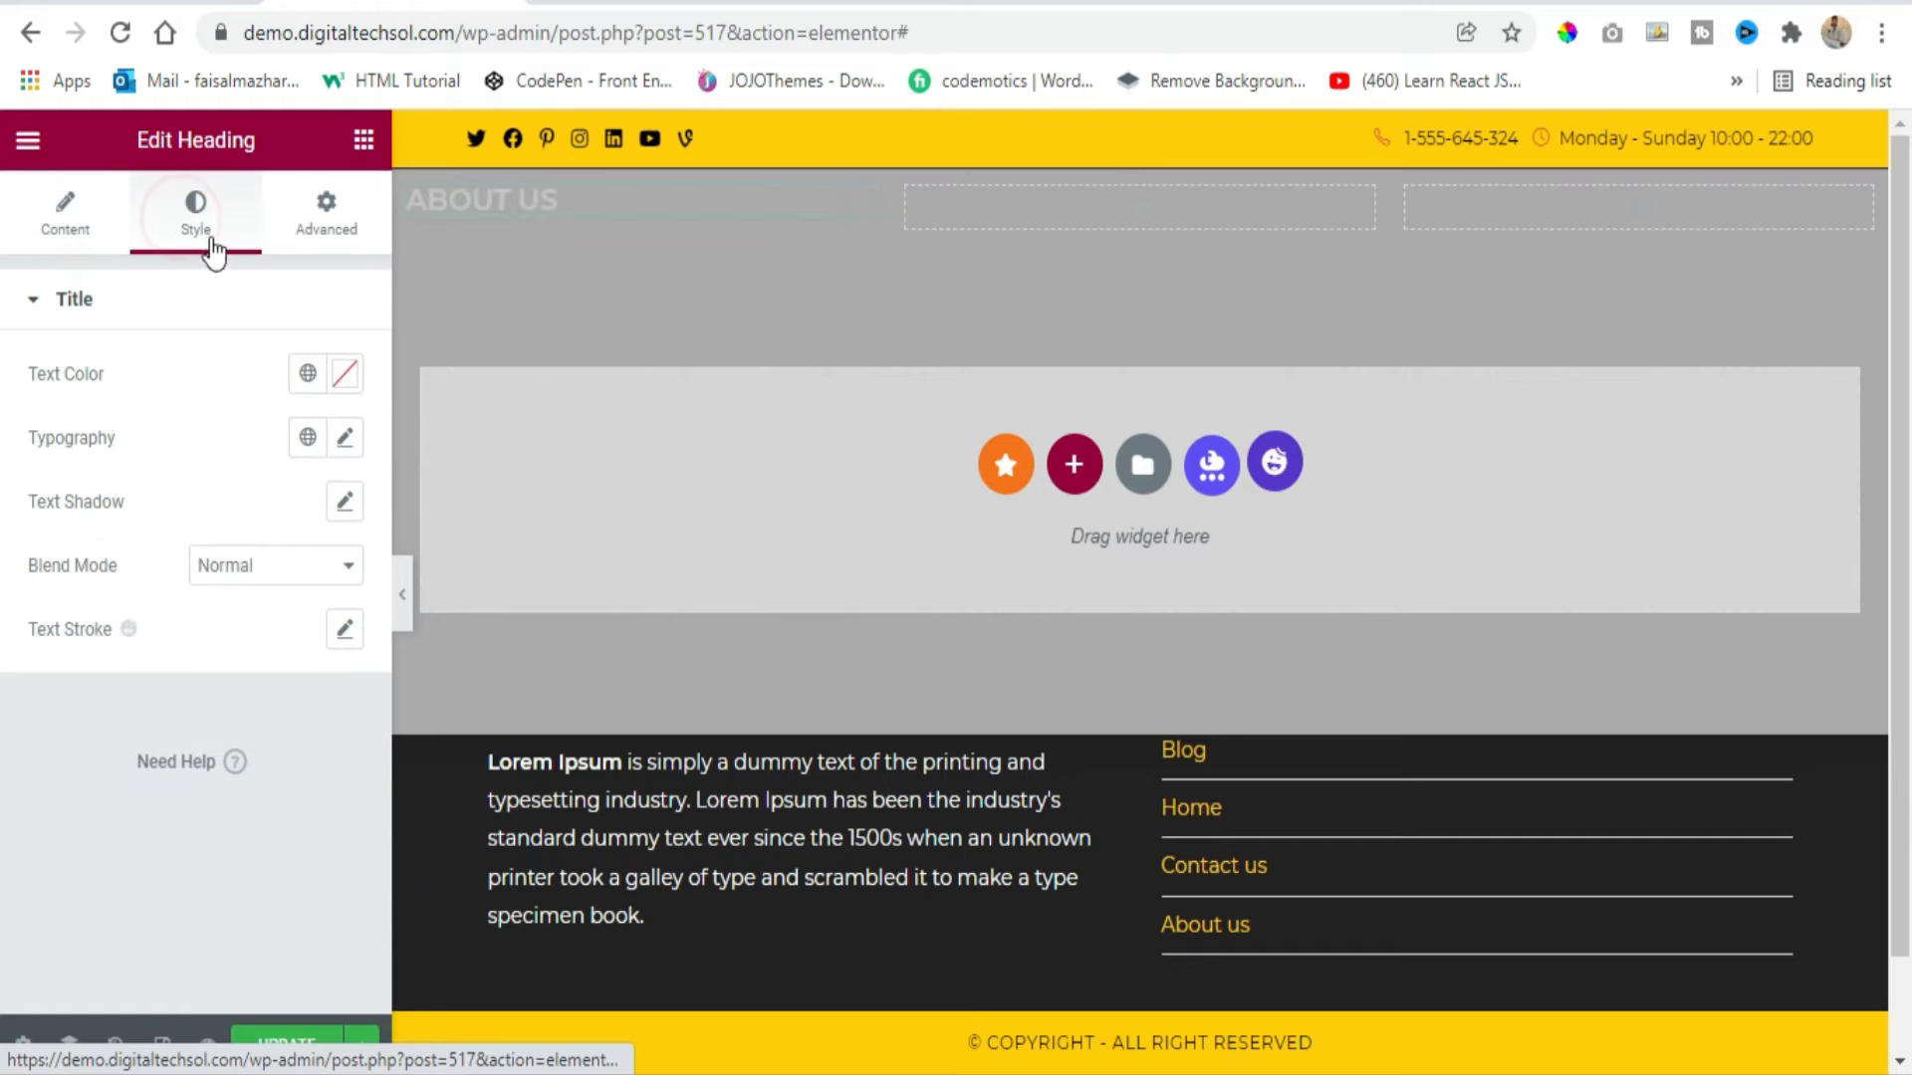
click(344, 374)
text(#FFFFFF)
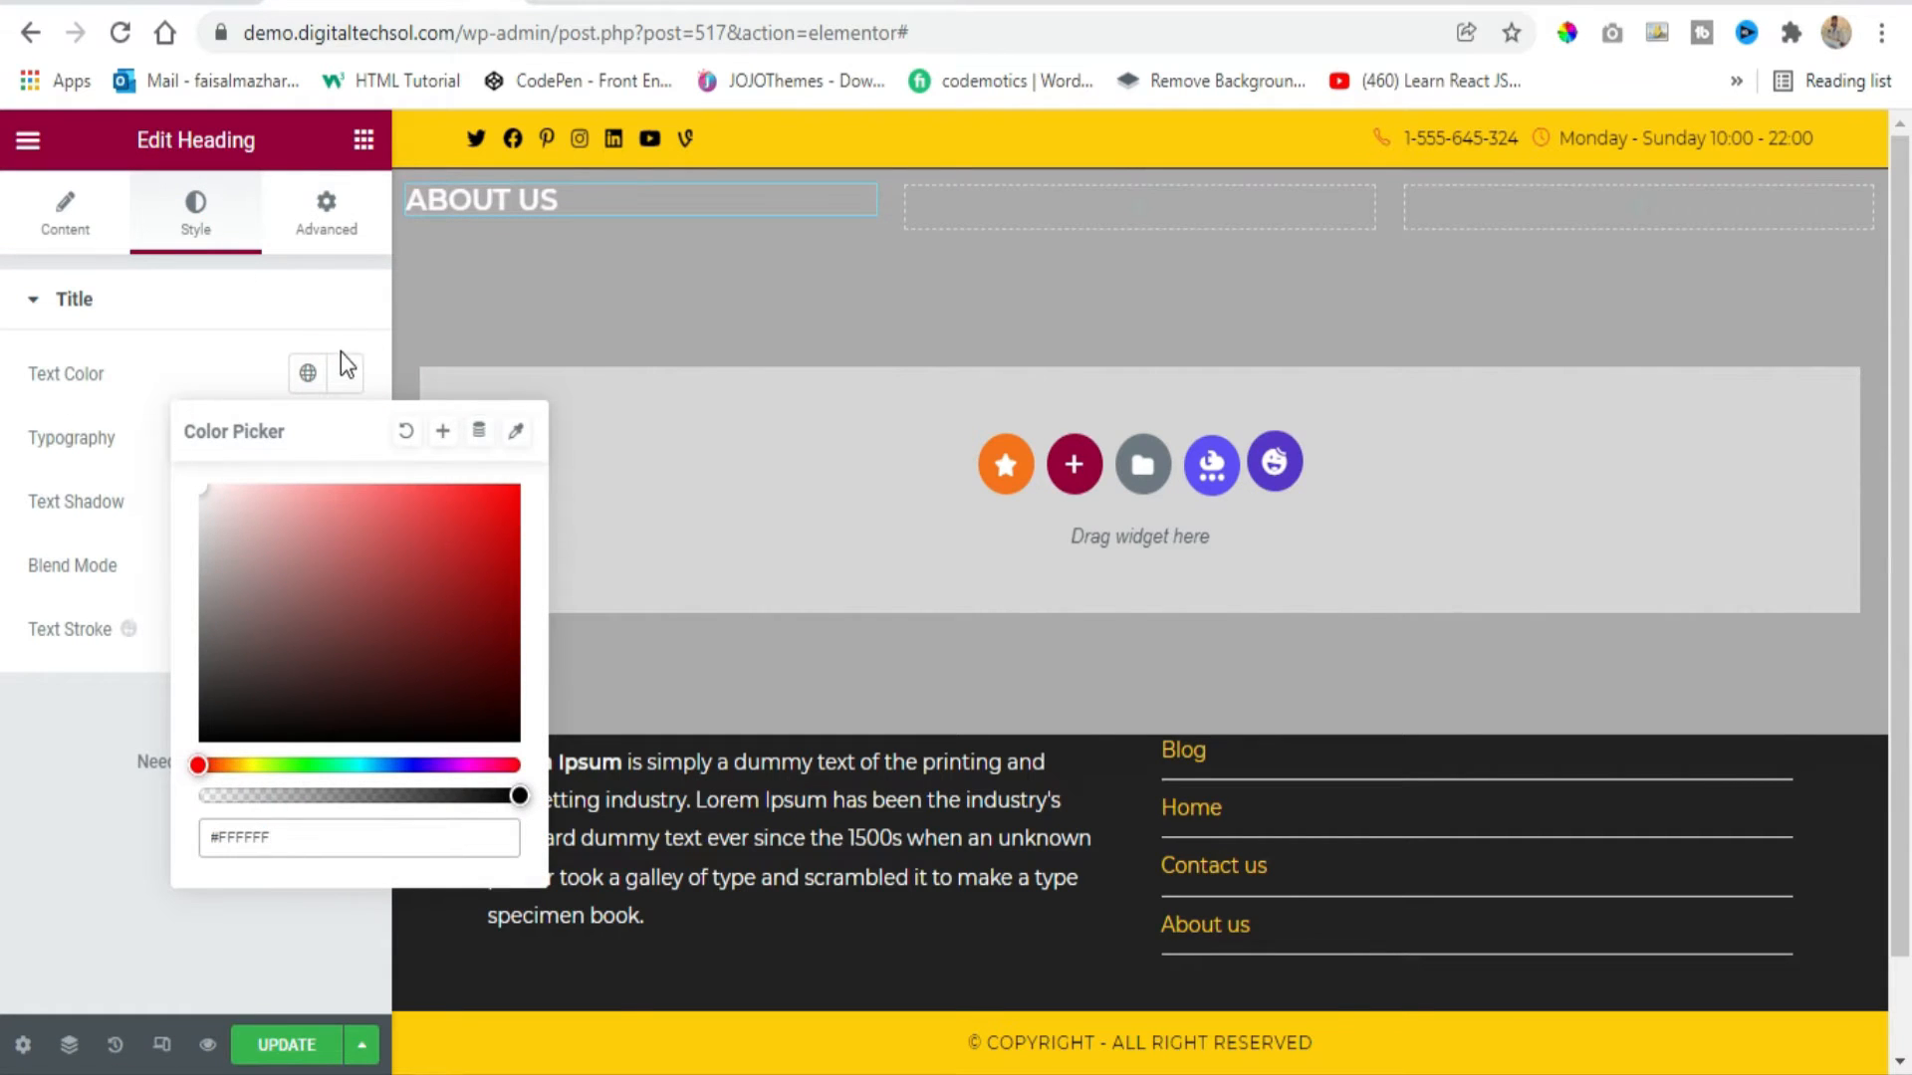
click(346, 370)
Set the ABOUT US heading's font family to Montserrat.
click(345, 436)
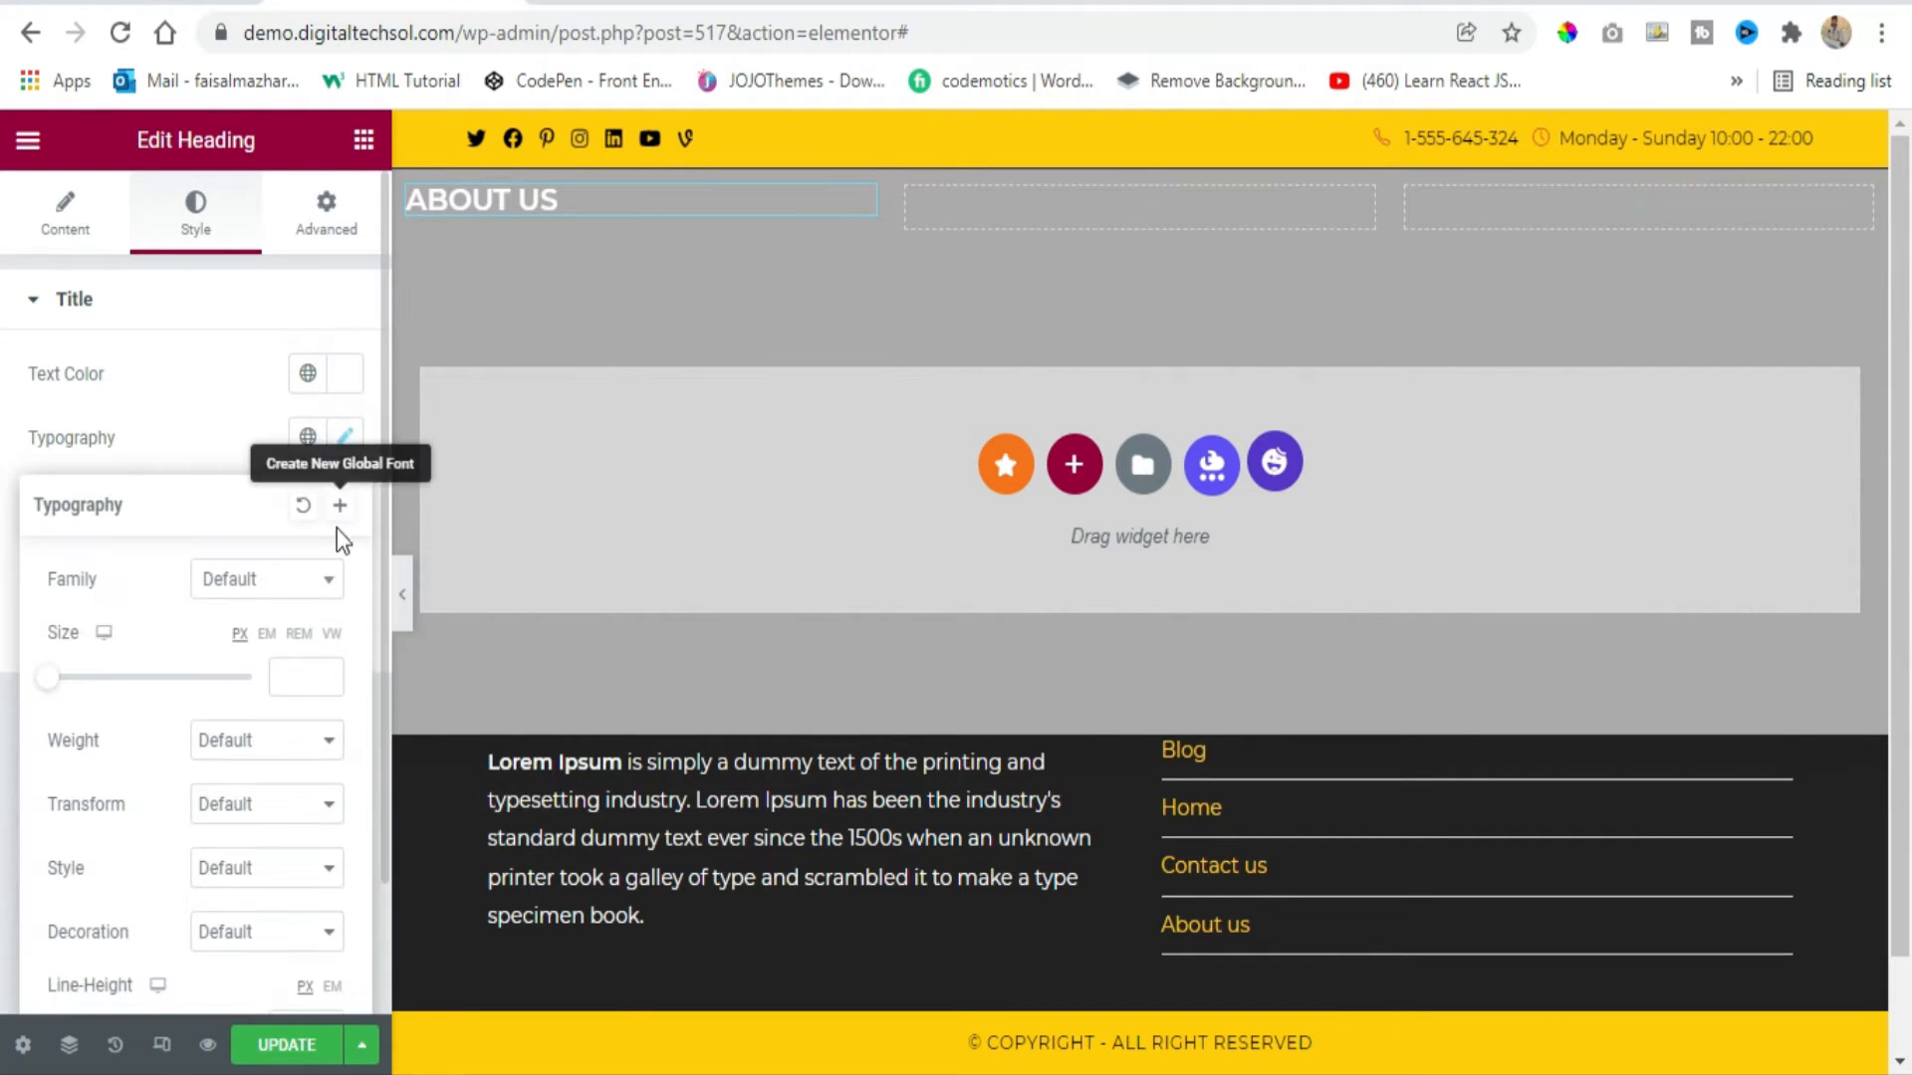
click(305, 587)
scroll(269, 737, down, 5)
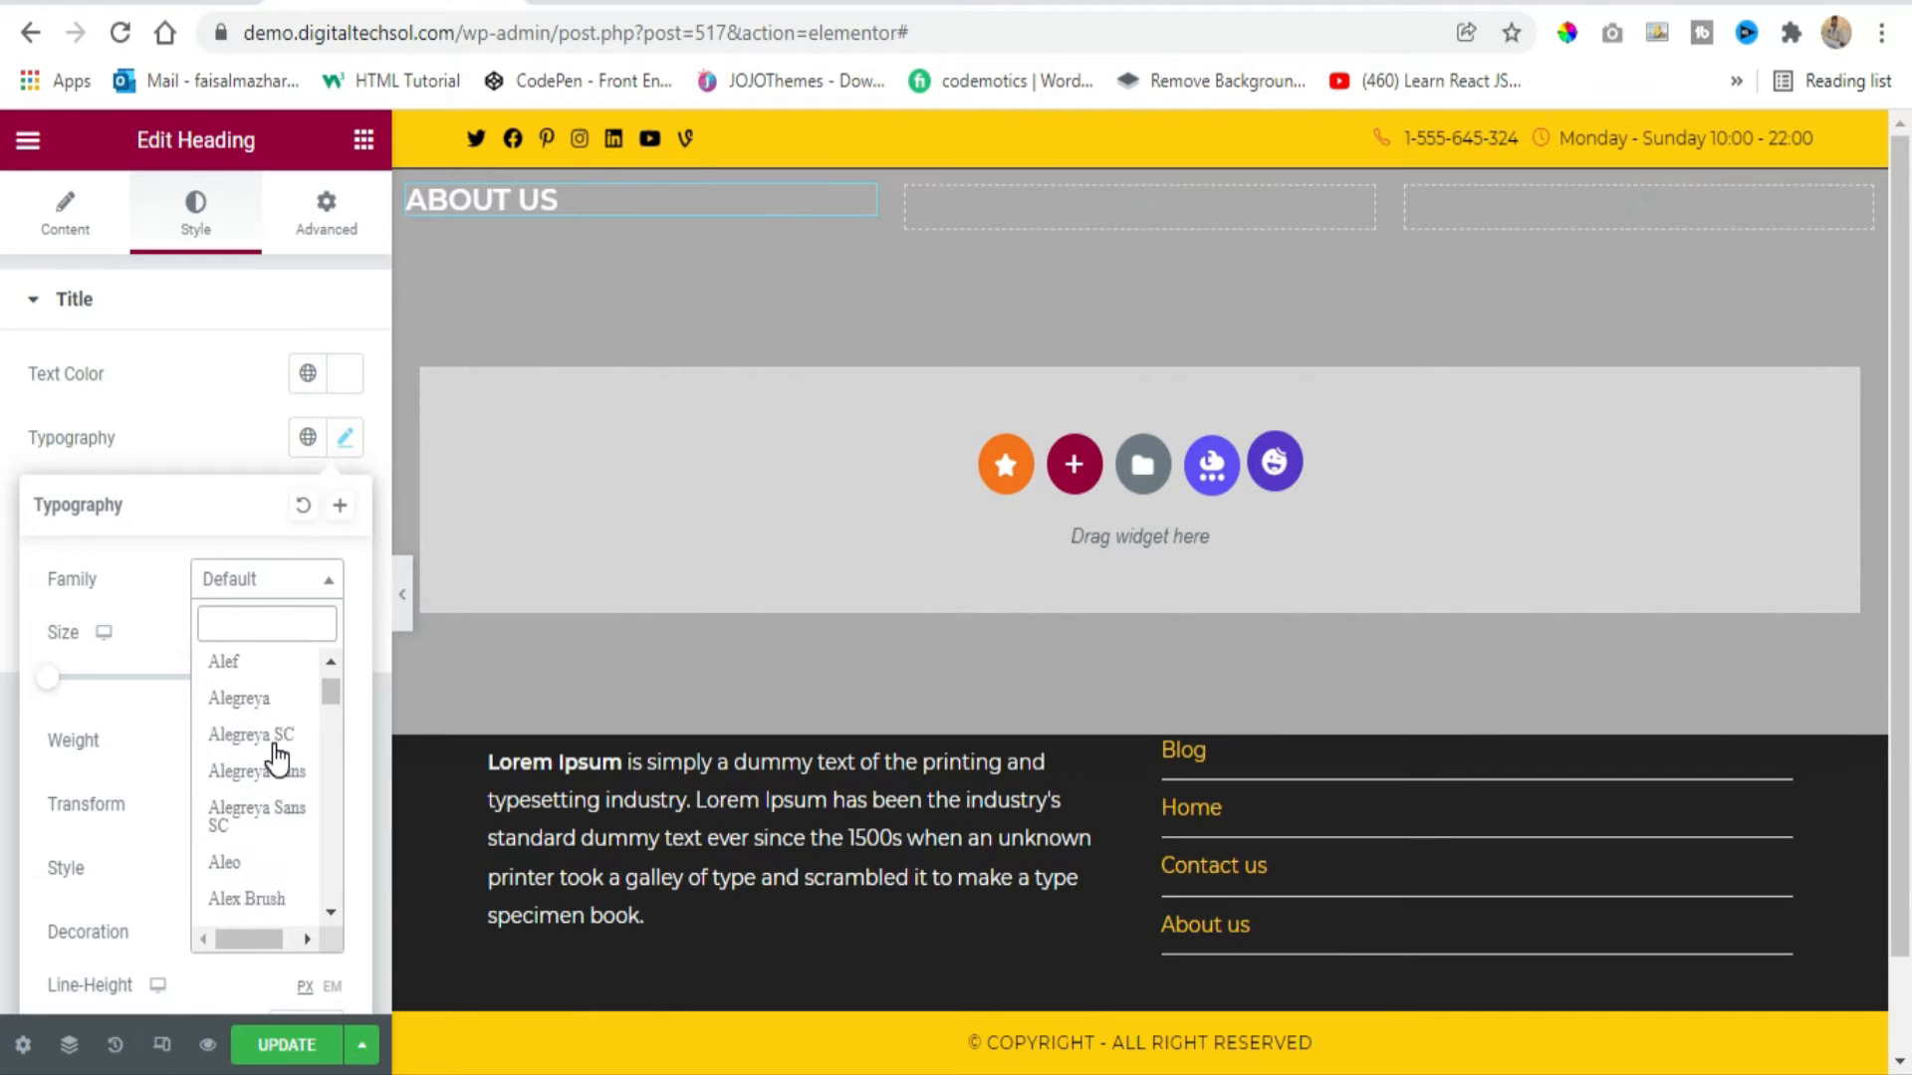
scroll(277, 759, down, 10)
click(277, 757)
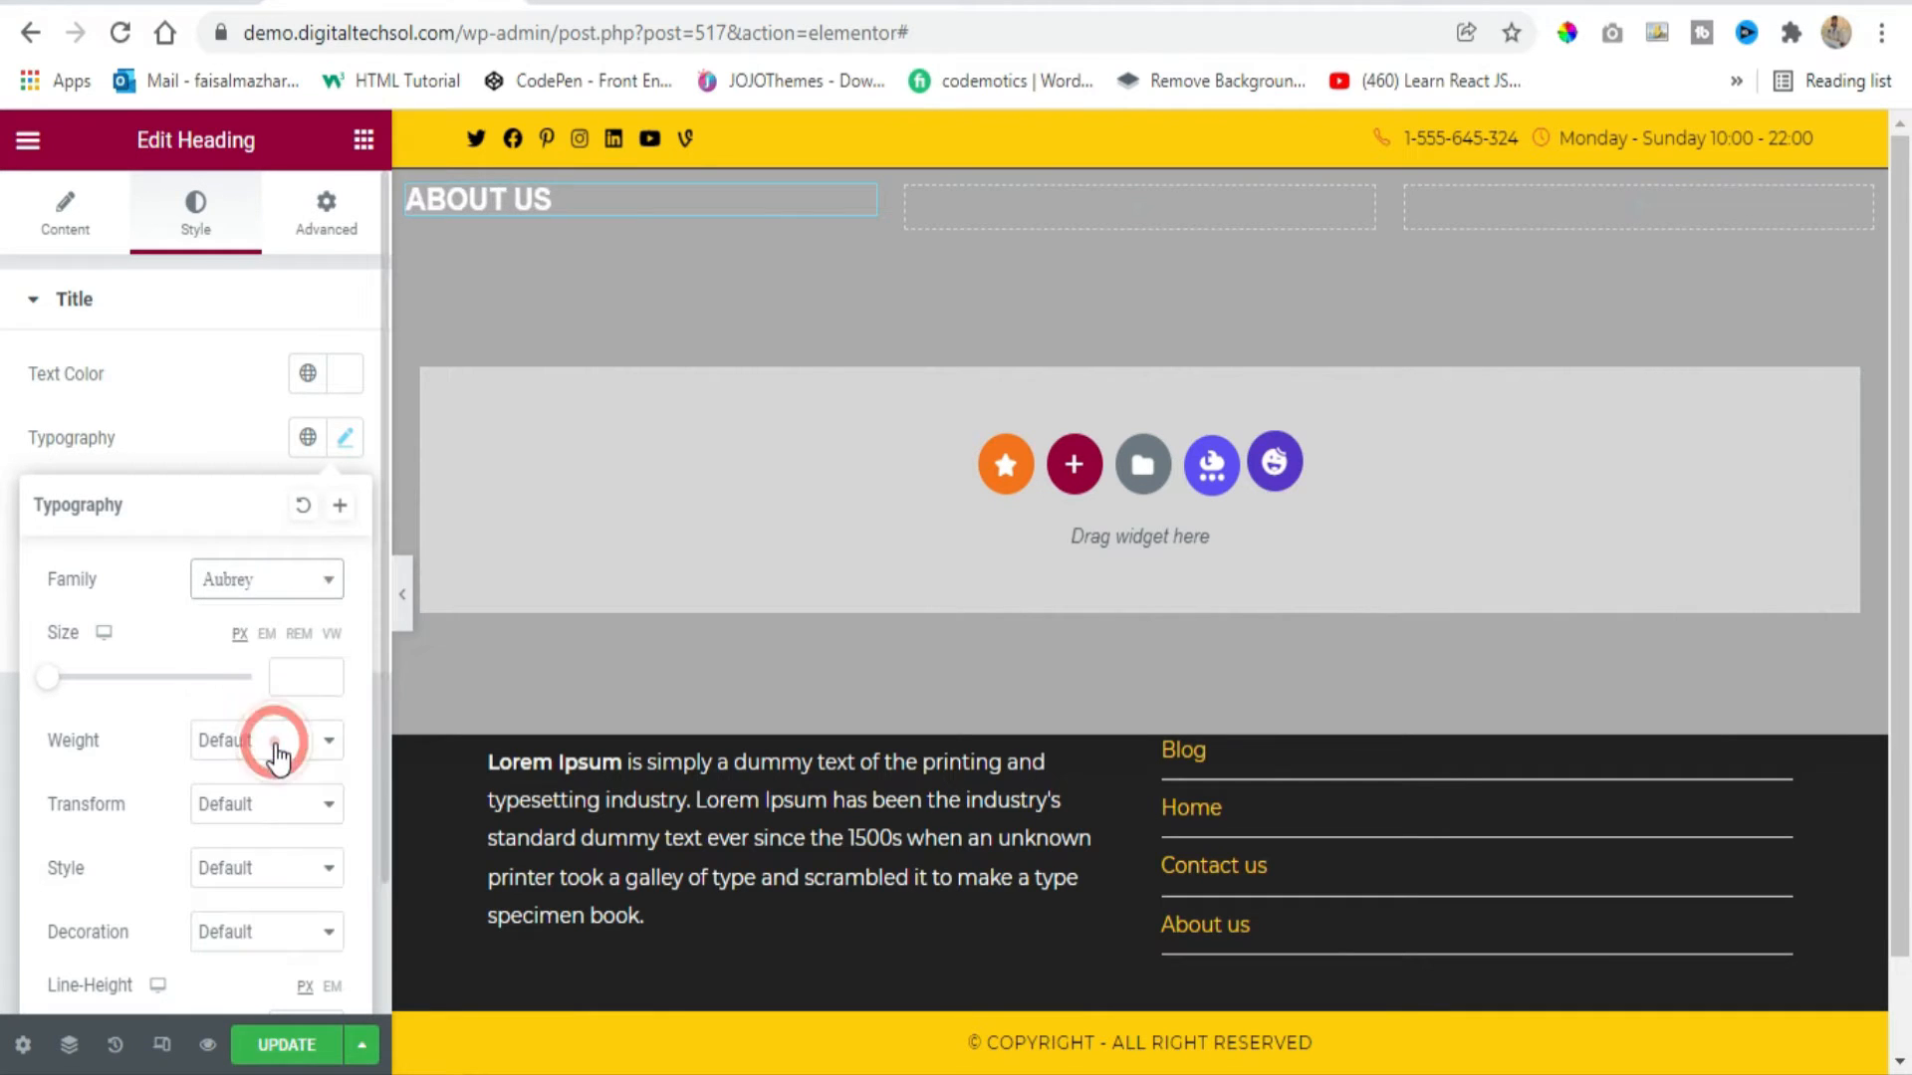
click(267, 581)
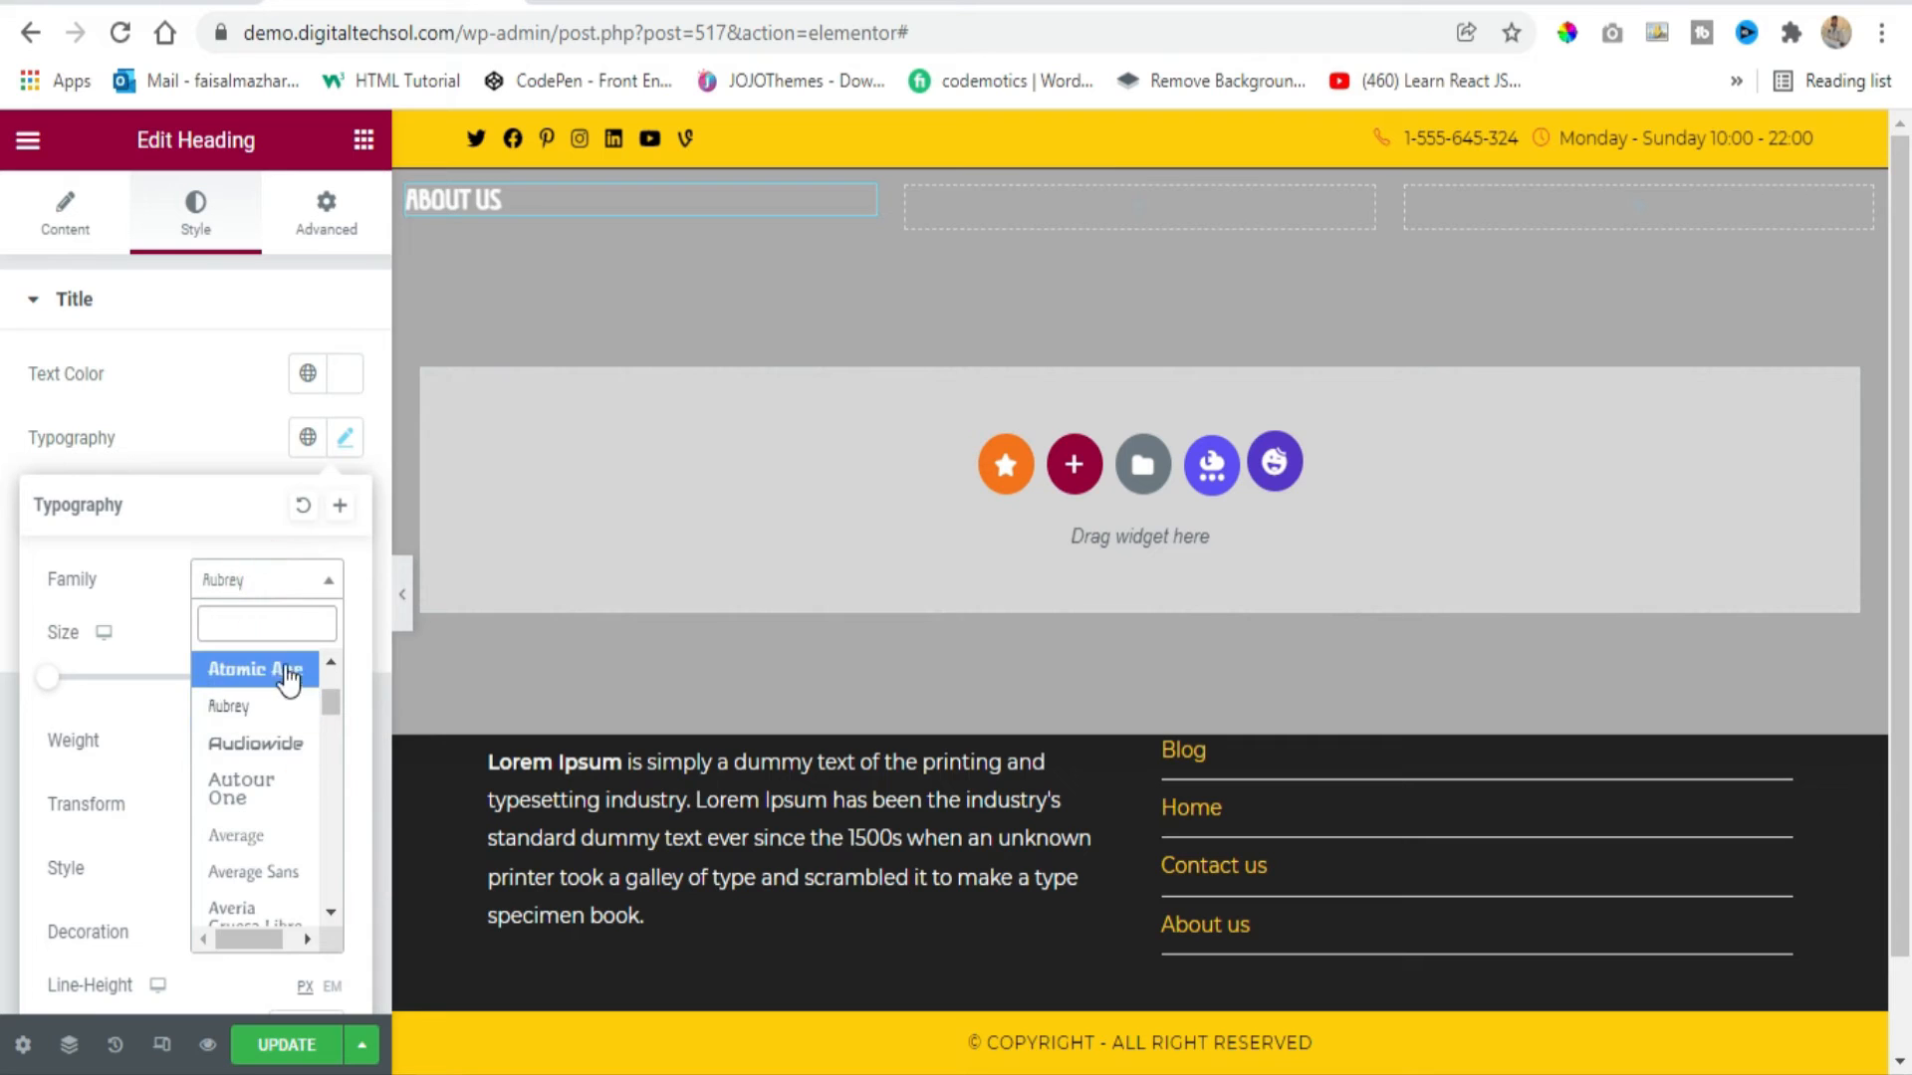
click(280, 623)
text(MONT)
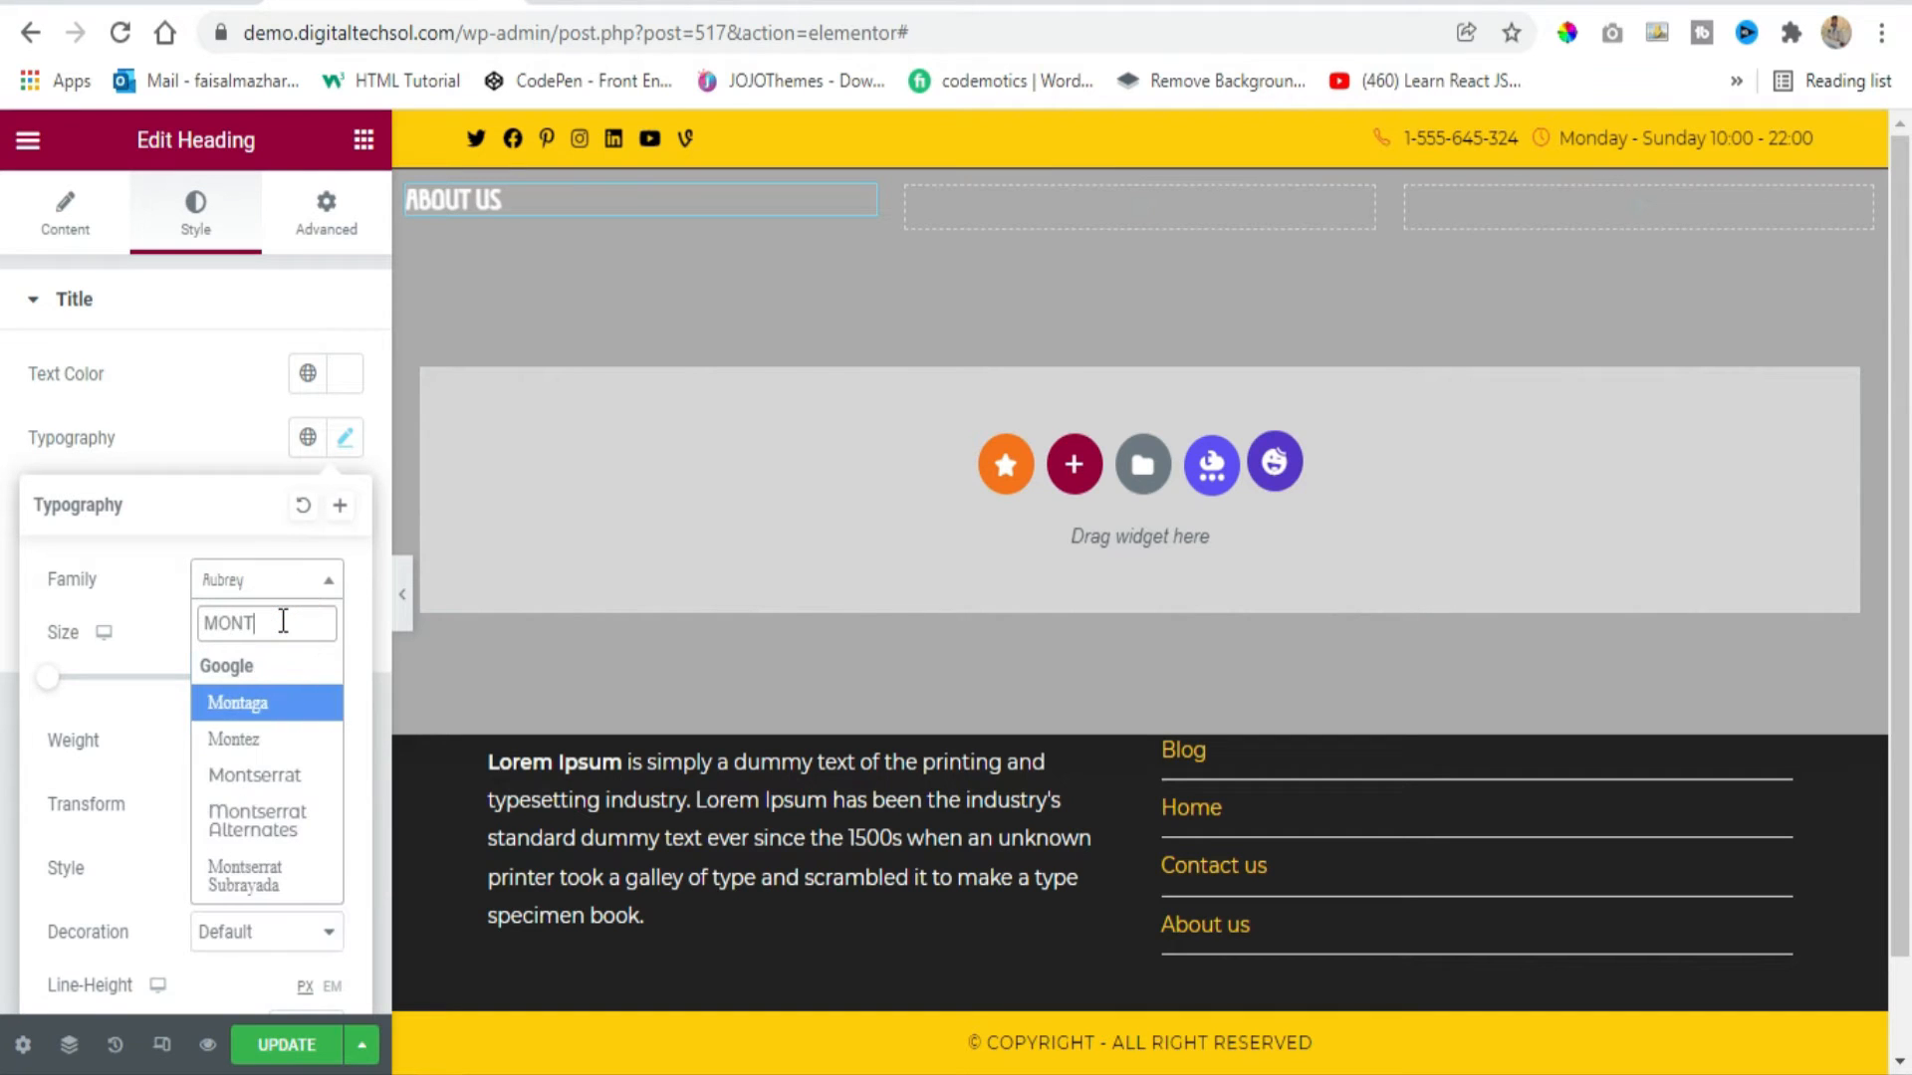
click(251, 774)
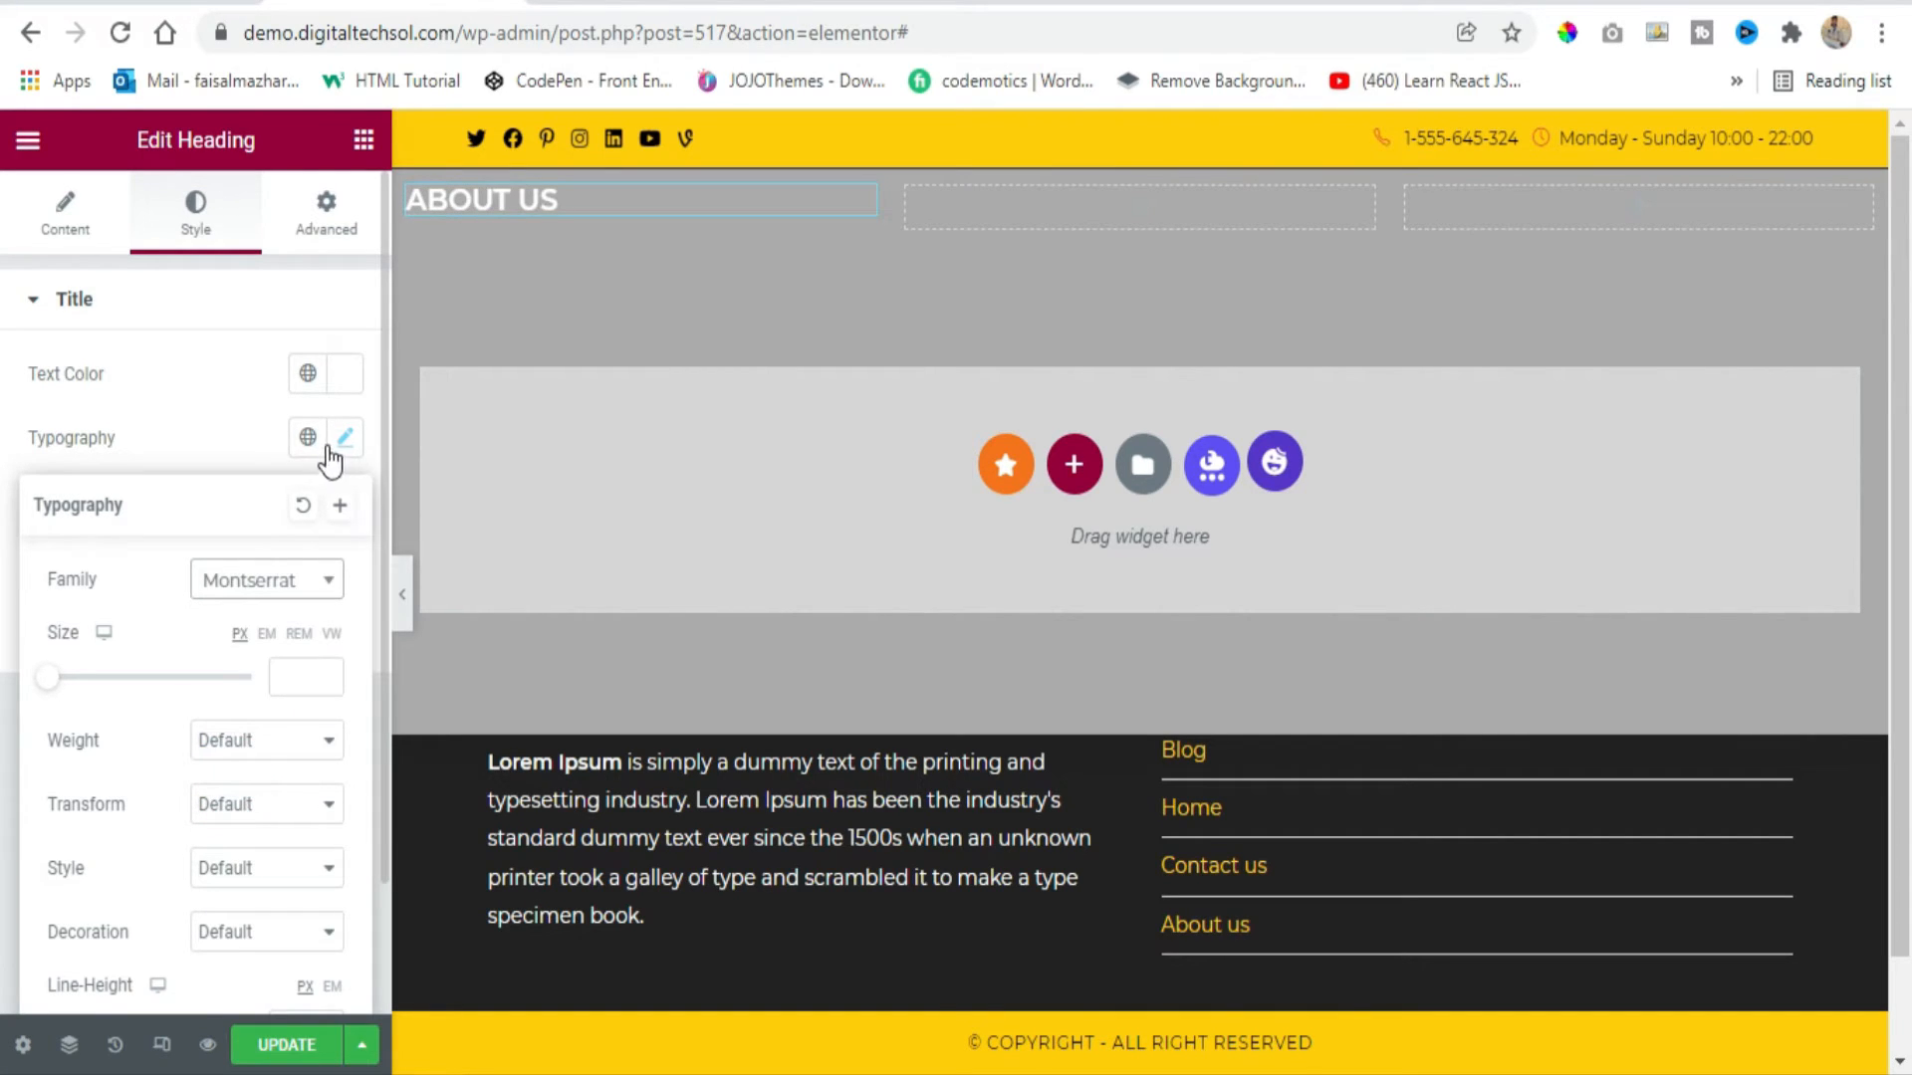
Set the ABOUT US heading's font weight to Bold and close its typography settings.
click(298, 742)
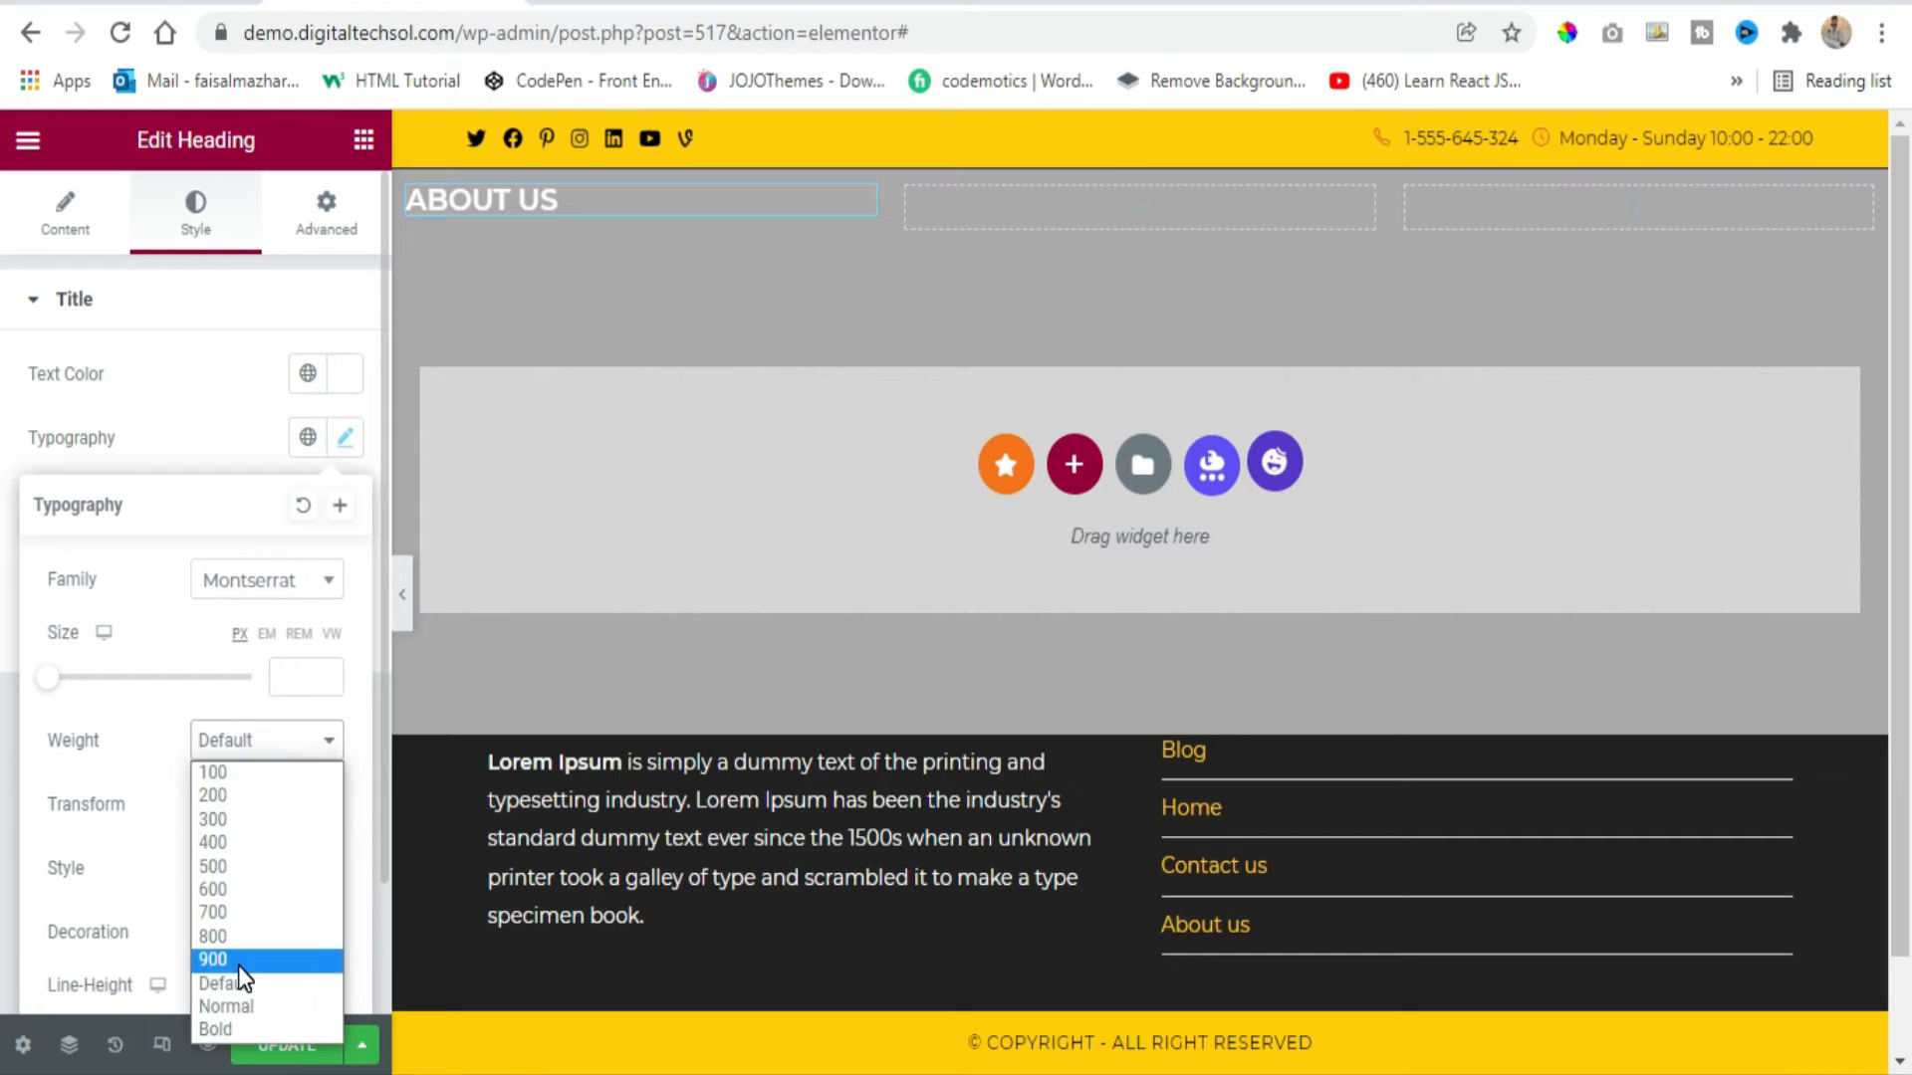
click(223, 1027)
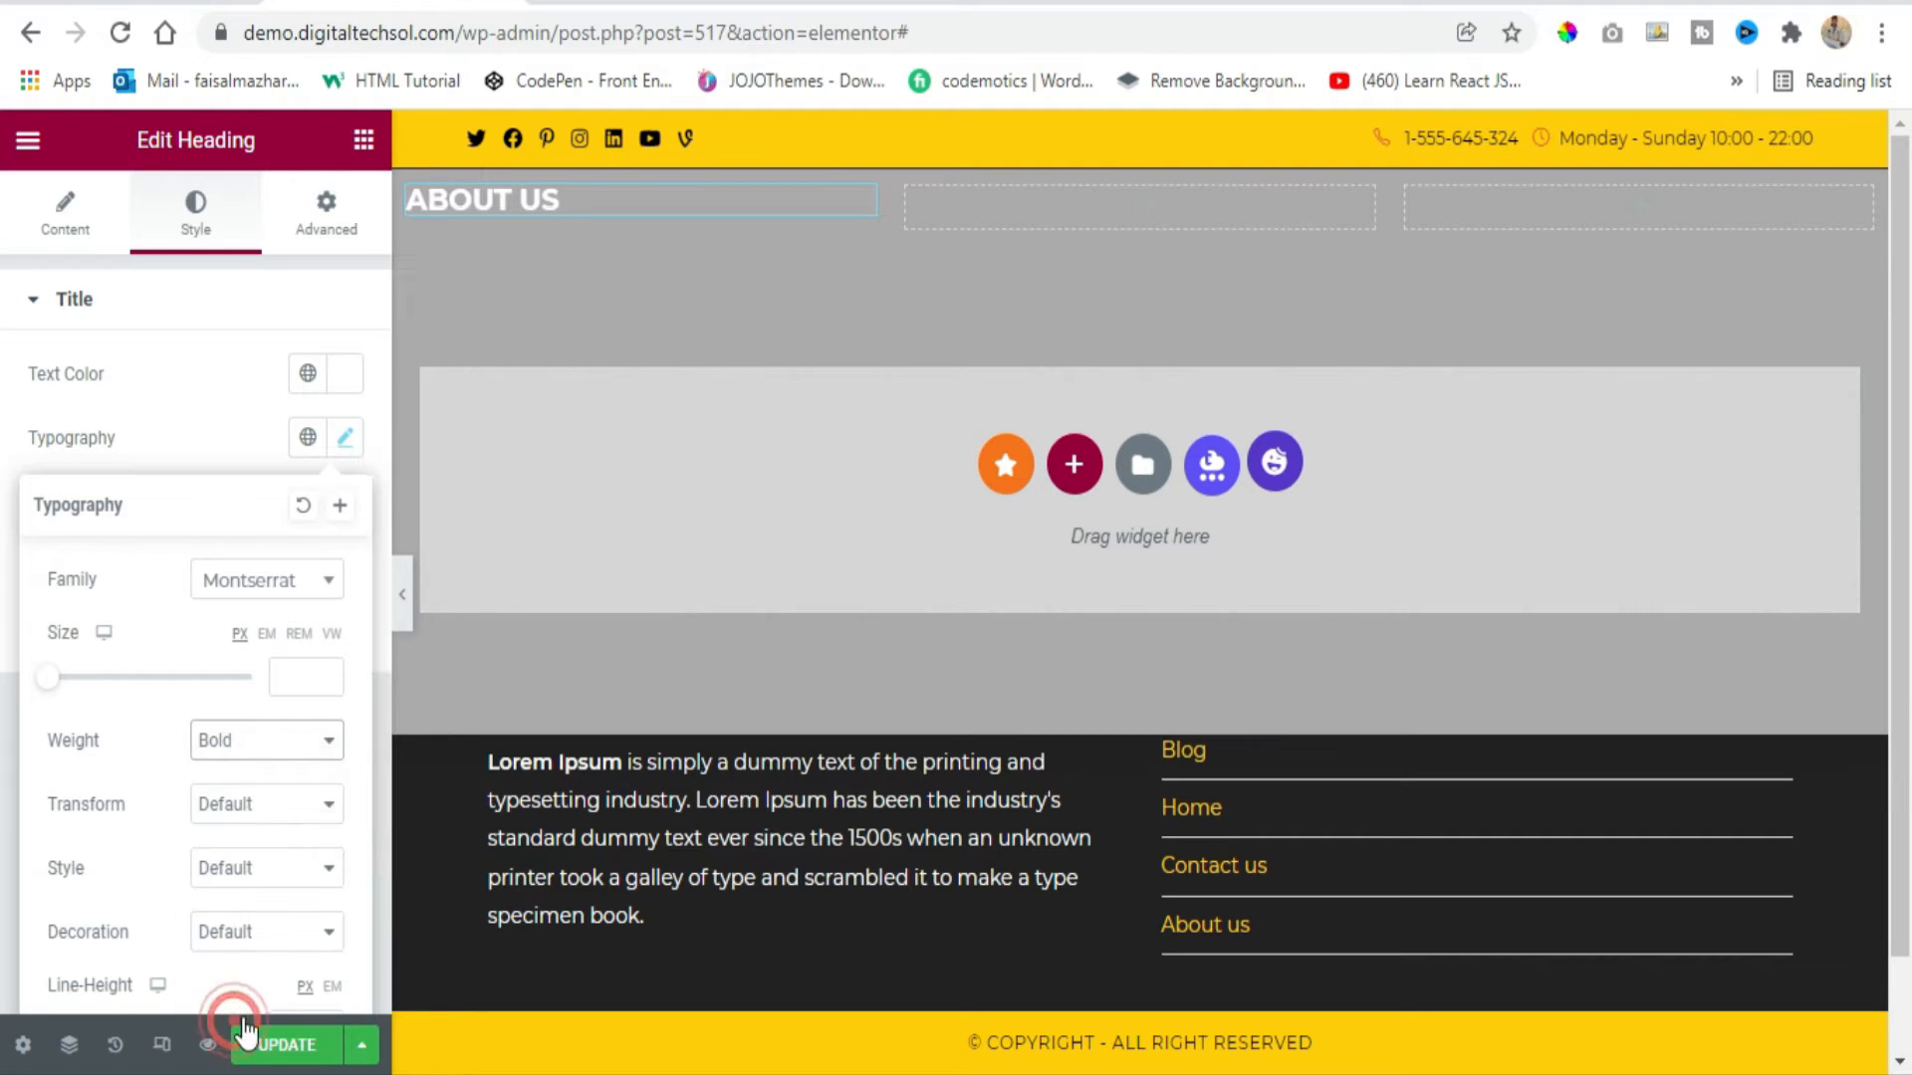
click(346, 441)
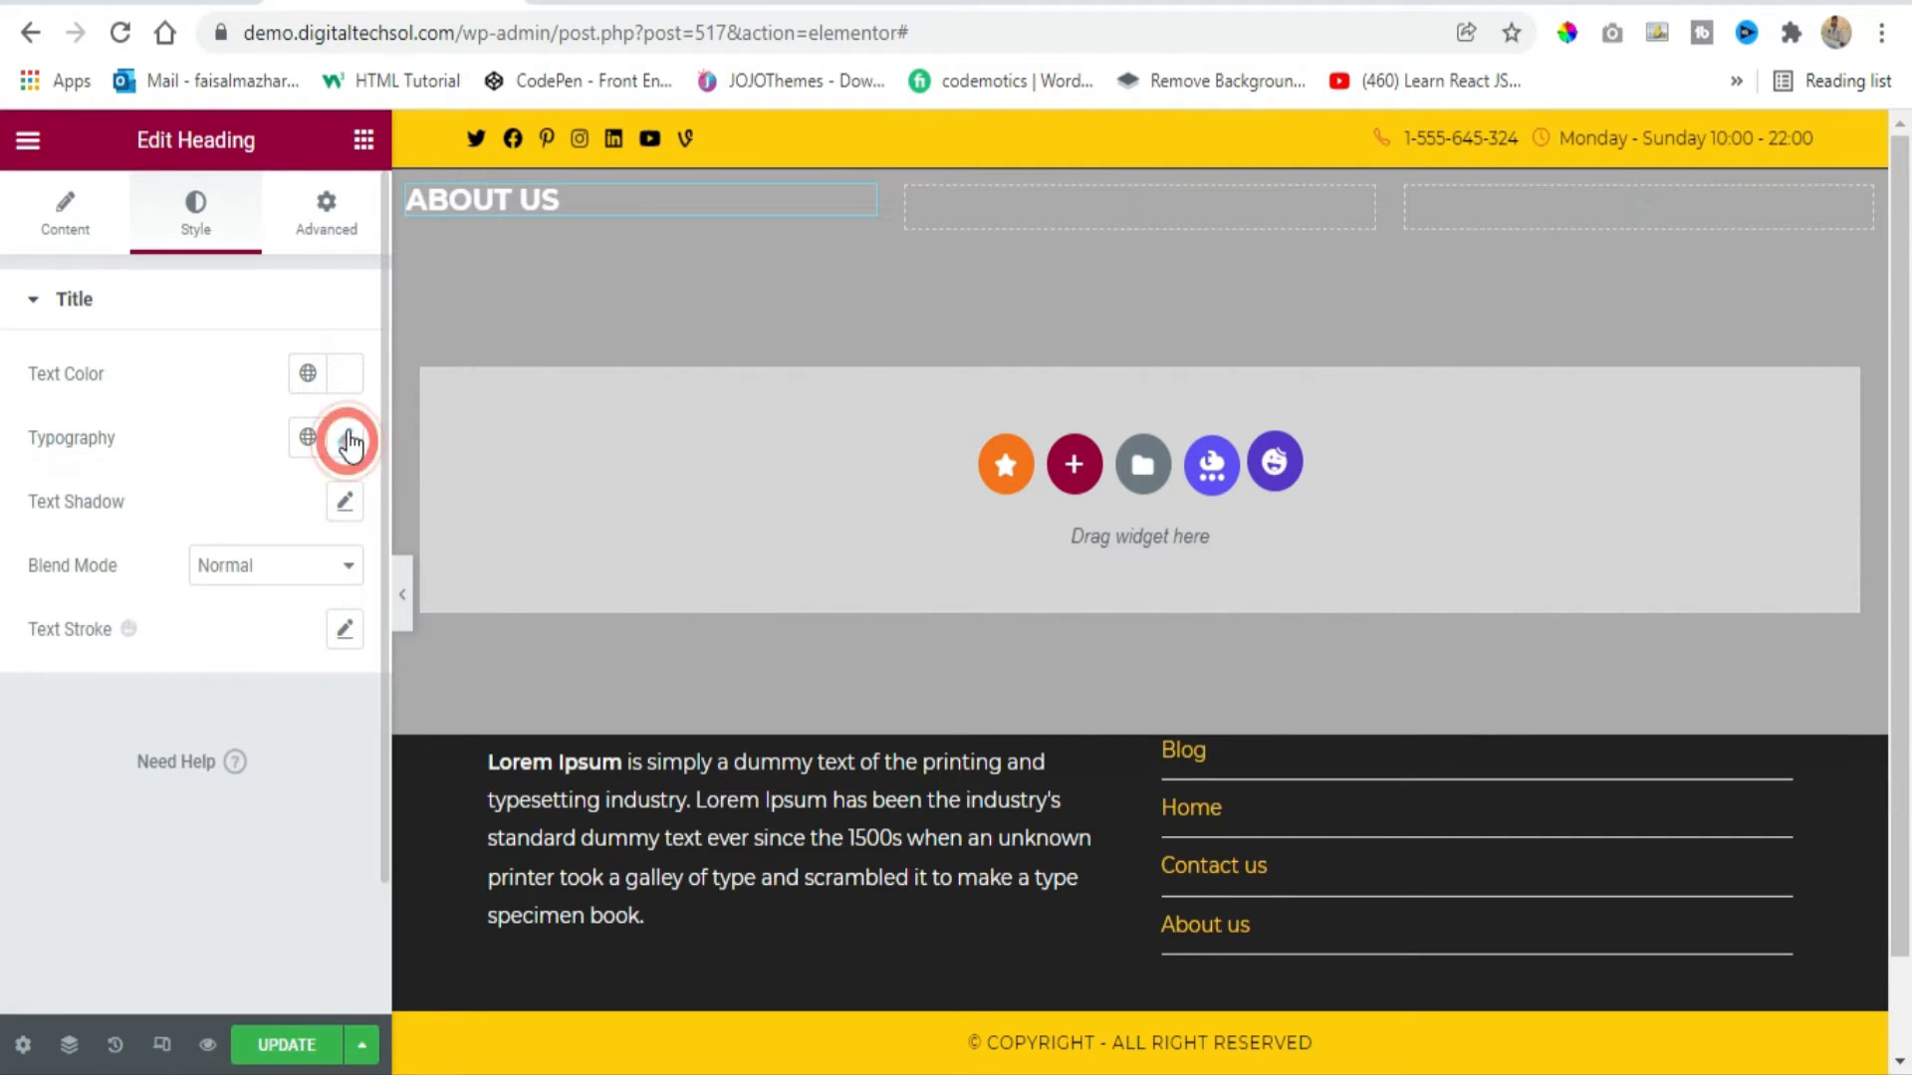
Add a Text Editor widget below the ABOUT US heading in the first column.
click(363, 140)
drag(289, 573, 504, 225)
click(226, 679)
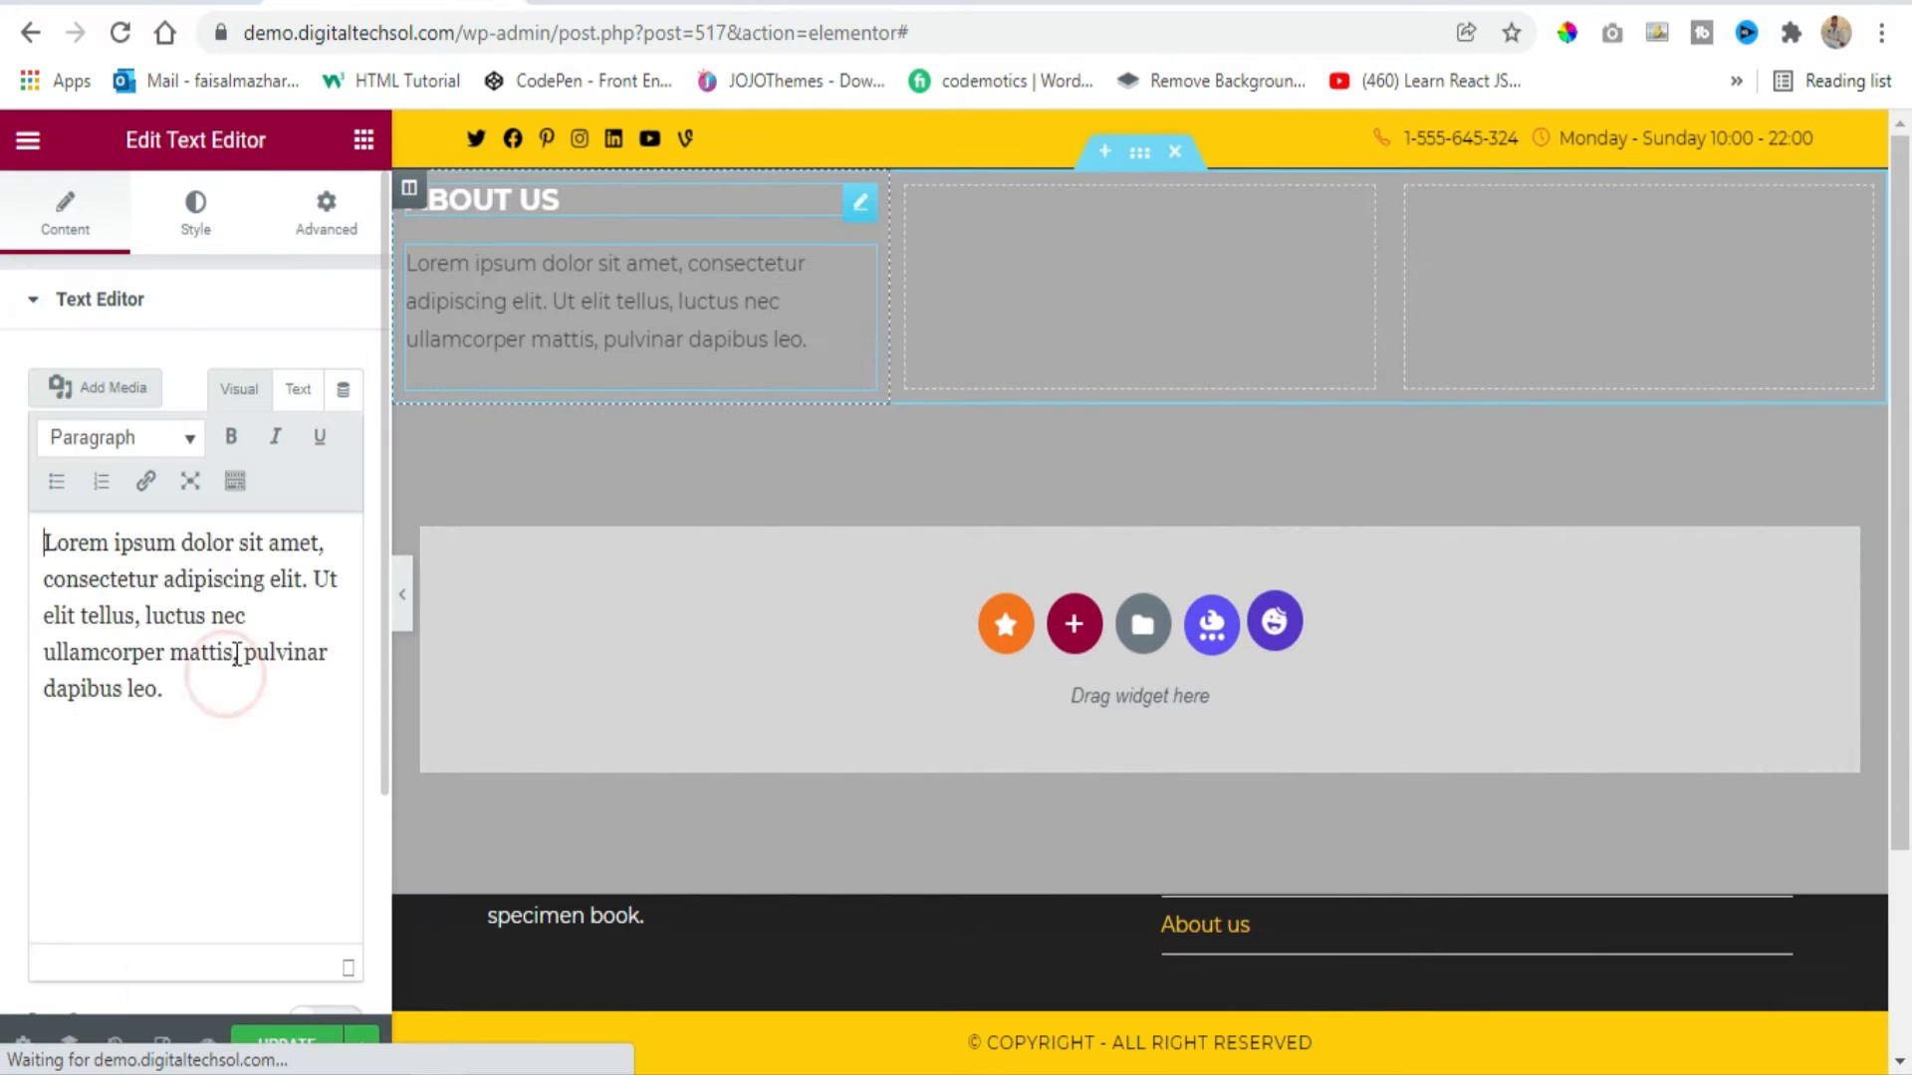
key(ctrl+a)
text(OceanWP Theme by Nick Powered by <a href="https://wordpress.org/" title="WordPress" target="_blank">WordPress</a>)
key(ctrl+a)
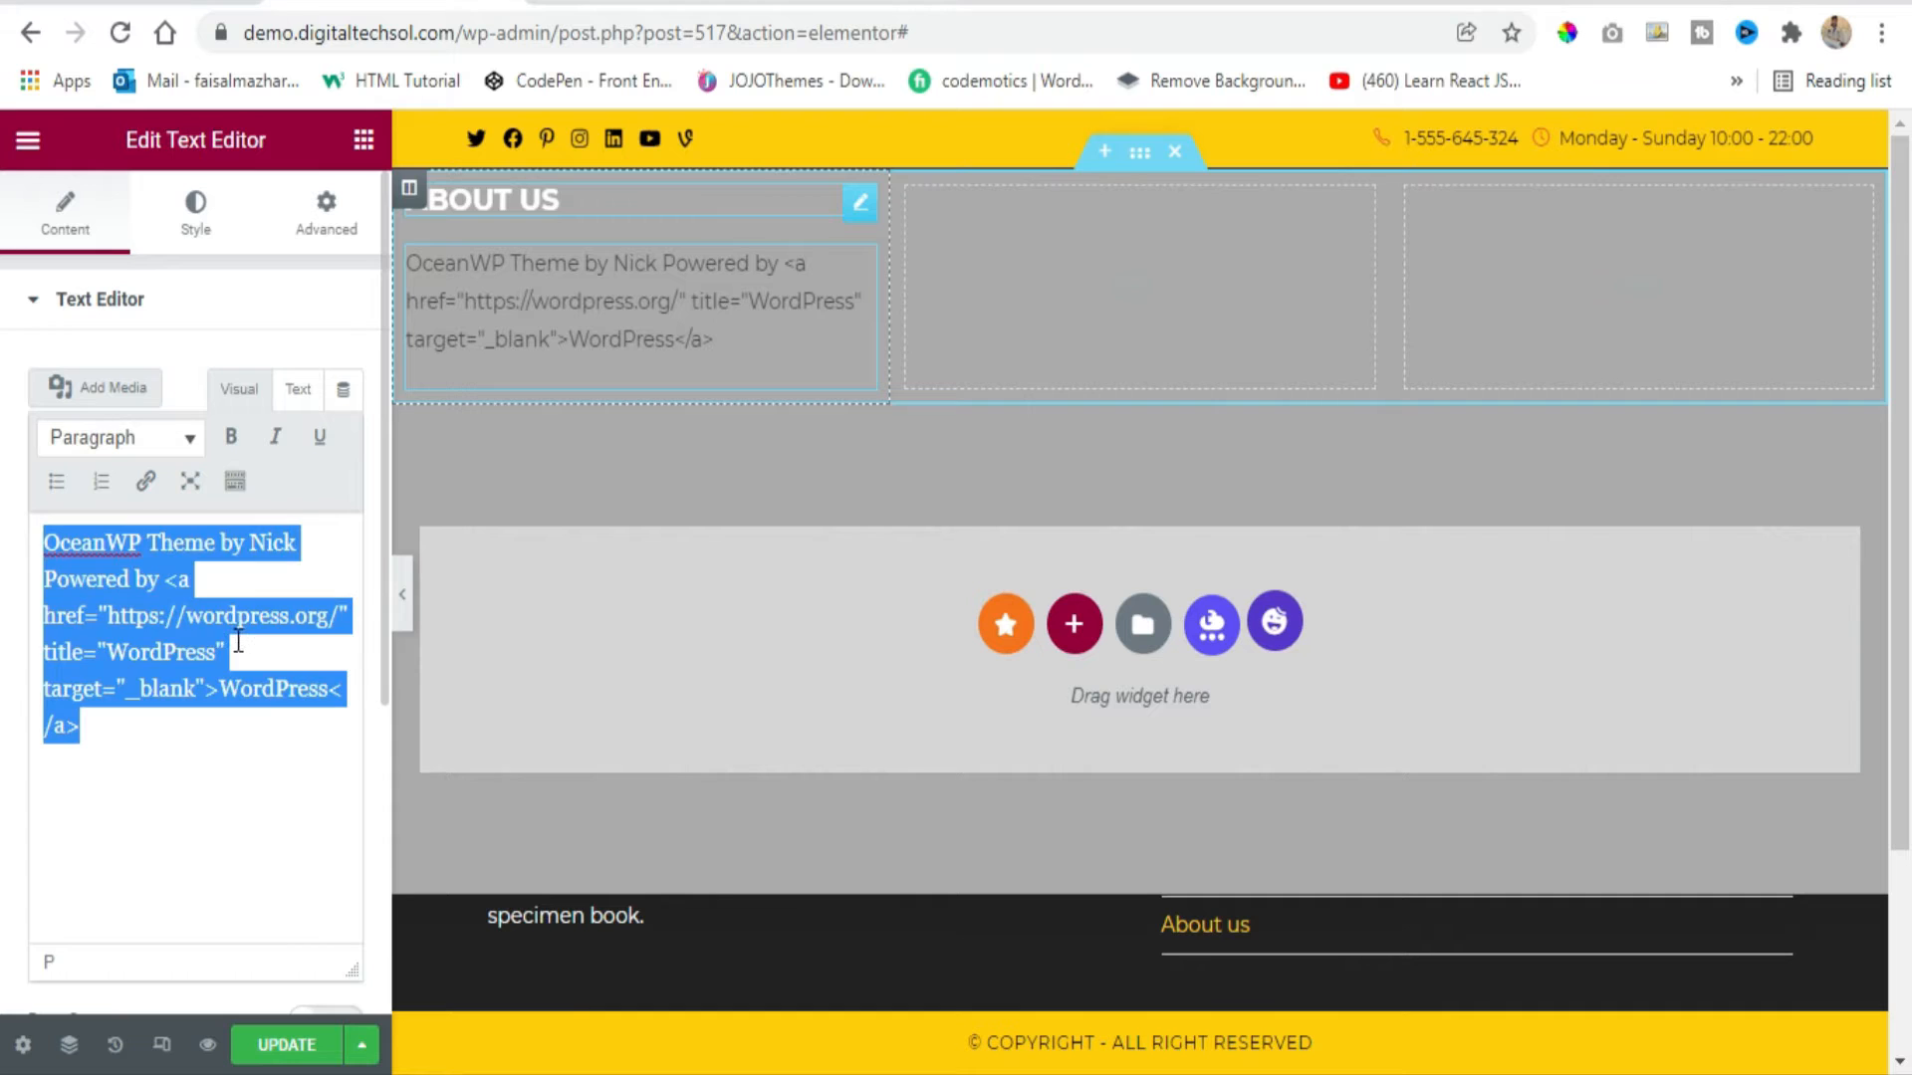
Copy the highlighted "What is Lorem Ipsum?" passage from lipsum.com and replace the text widget's content with it.
click(1377, 5)
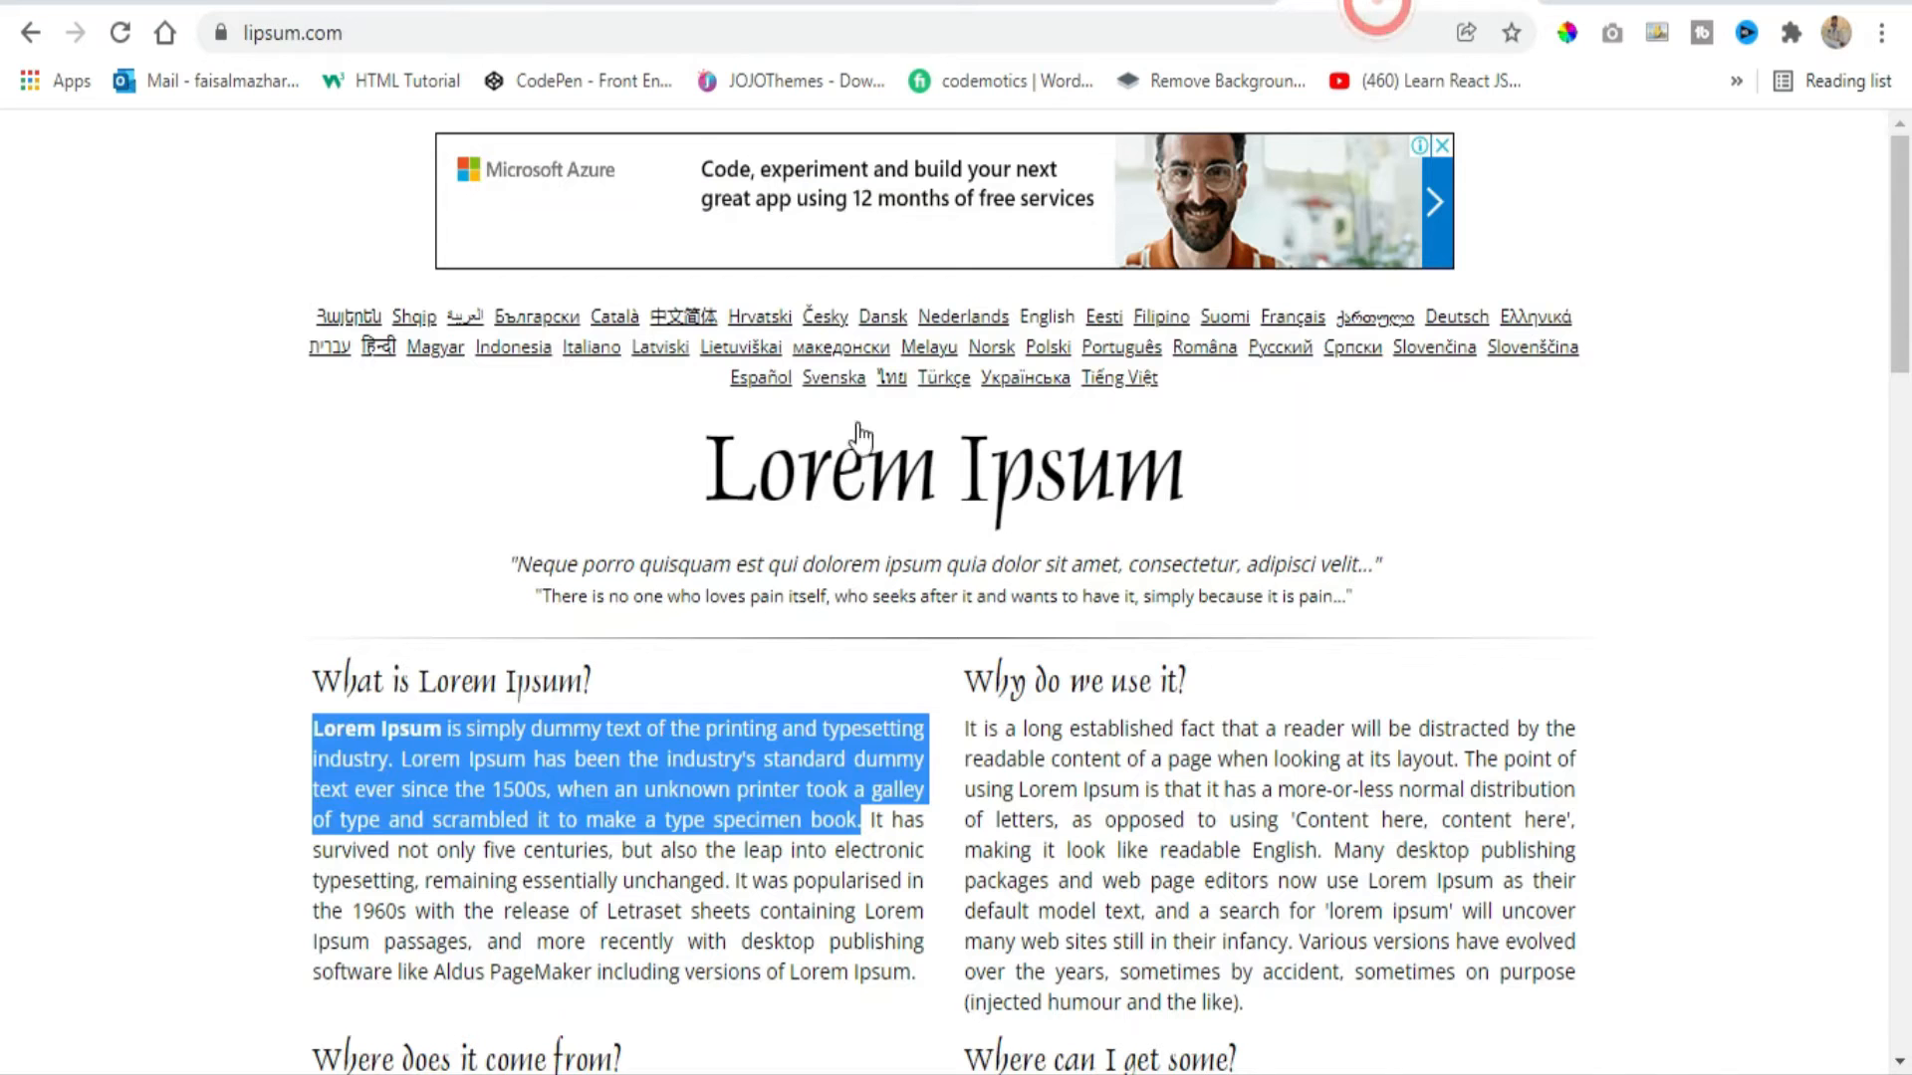
right_click(671, 744)
click(721, 780)
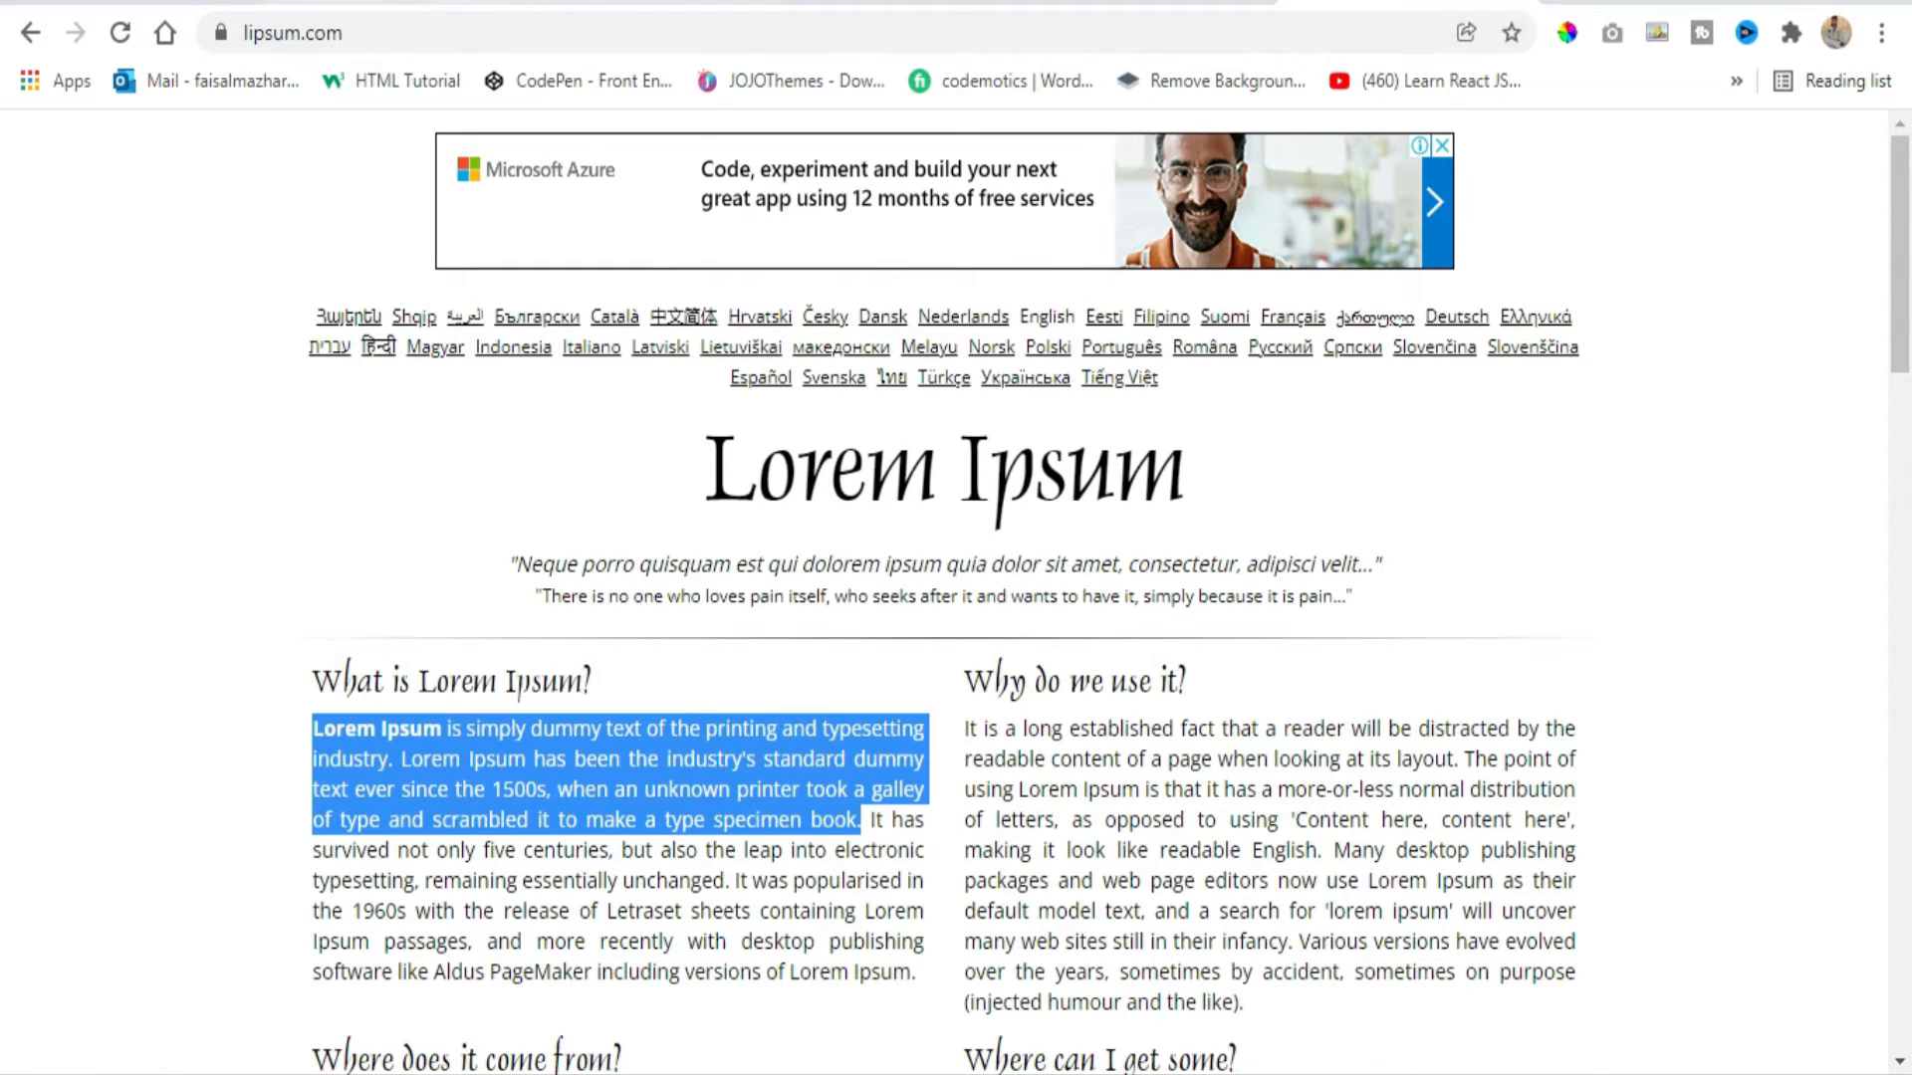
click(467, 4)
click(255, 772)
key(ctrl+a)
key(ctrl+v)
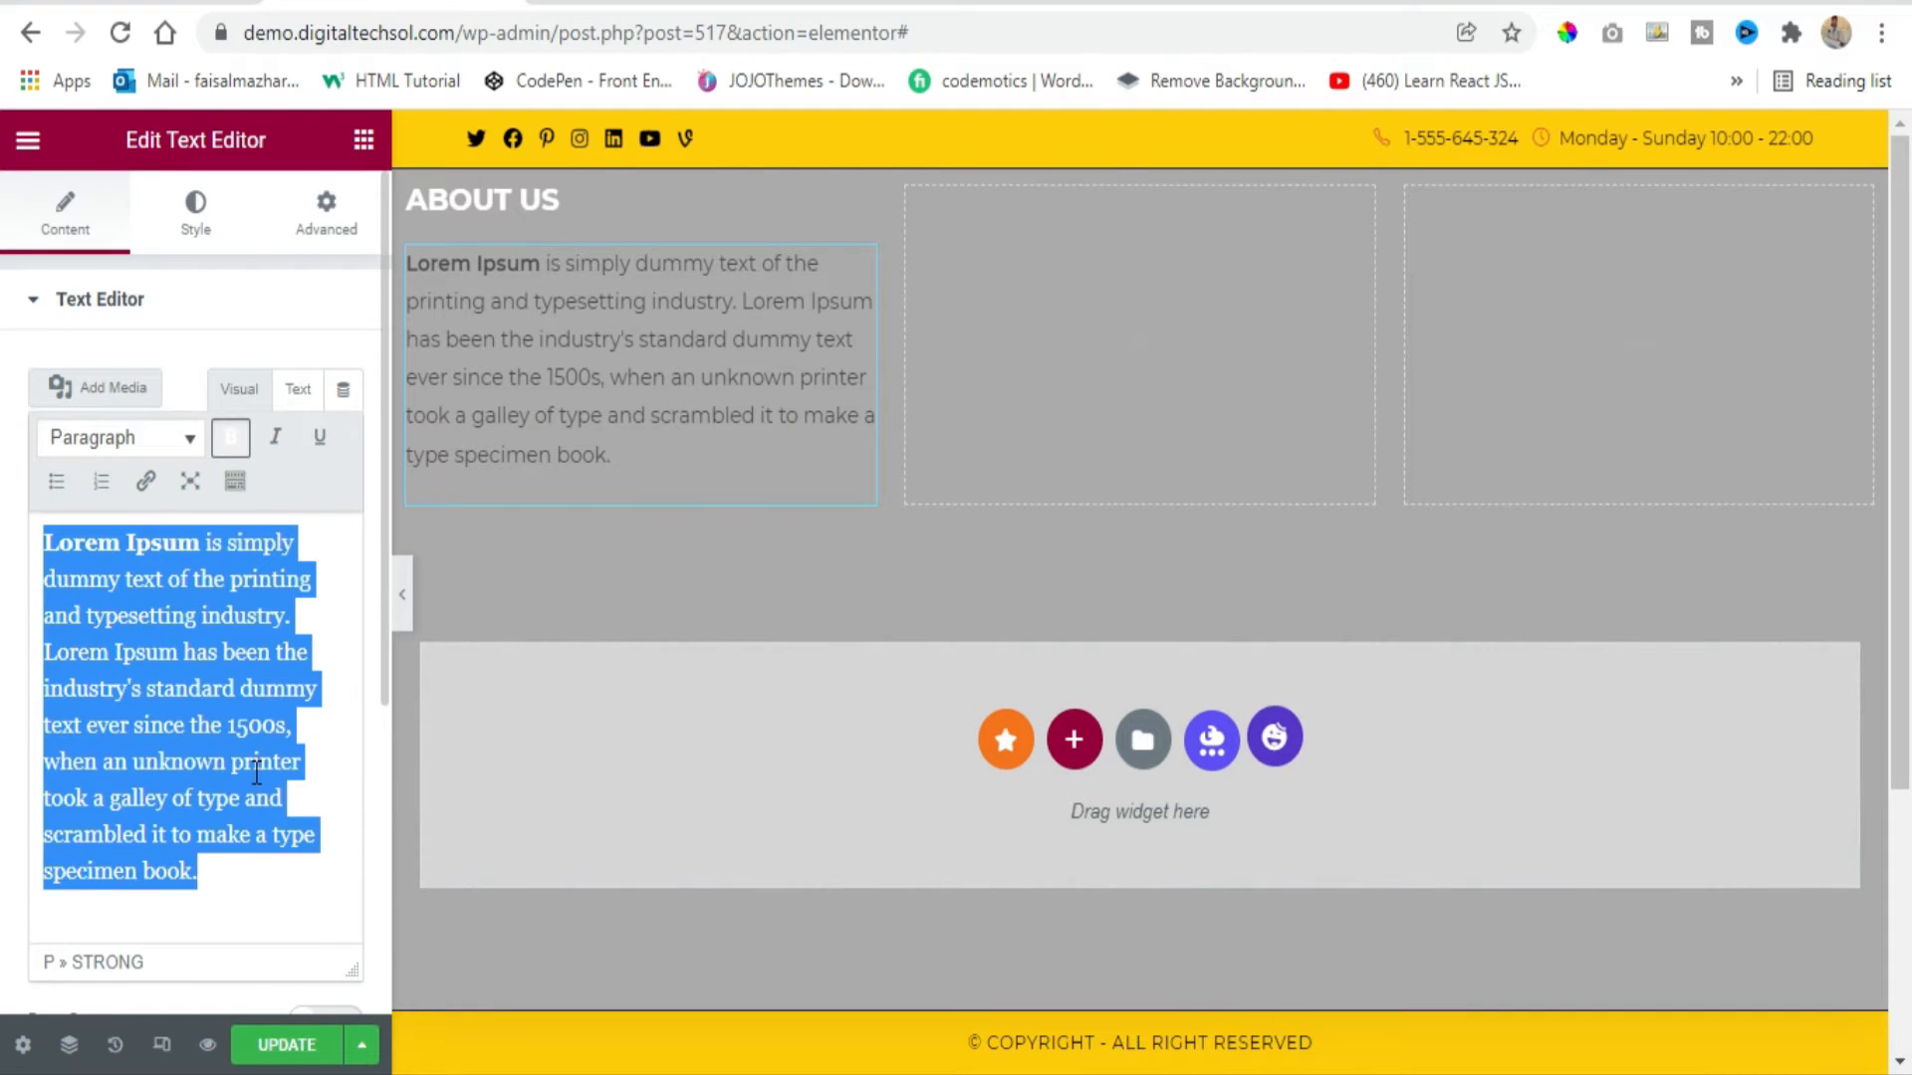
Try center and right alignment on the Lorem Ipsum paragraph and return it to left alignment.
click(234, 485)
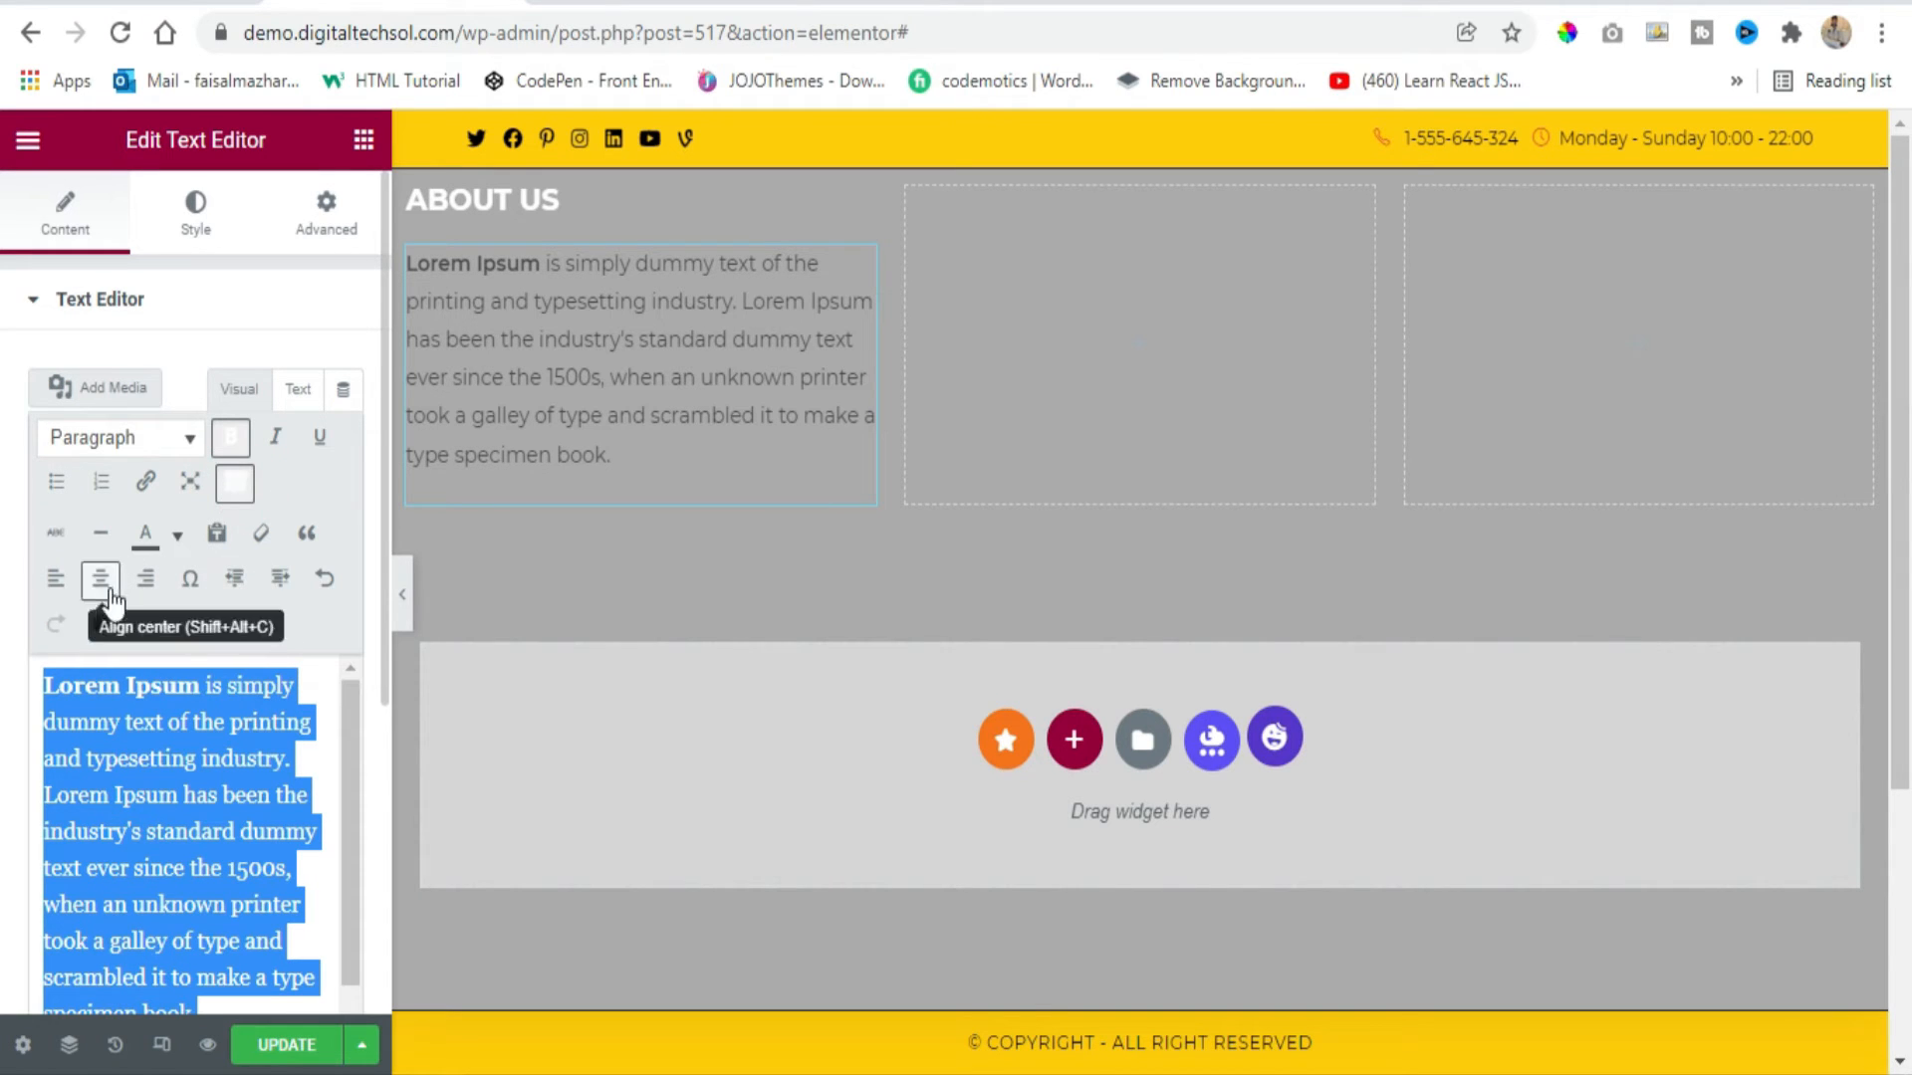
click(60, 585)
click(99, 582)
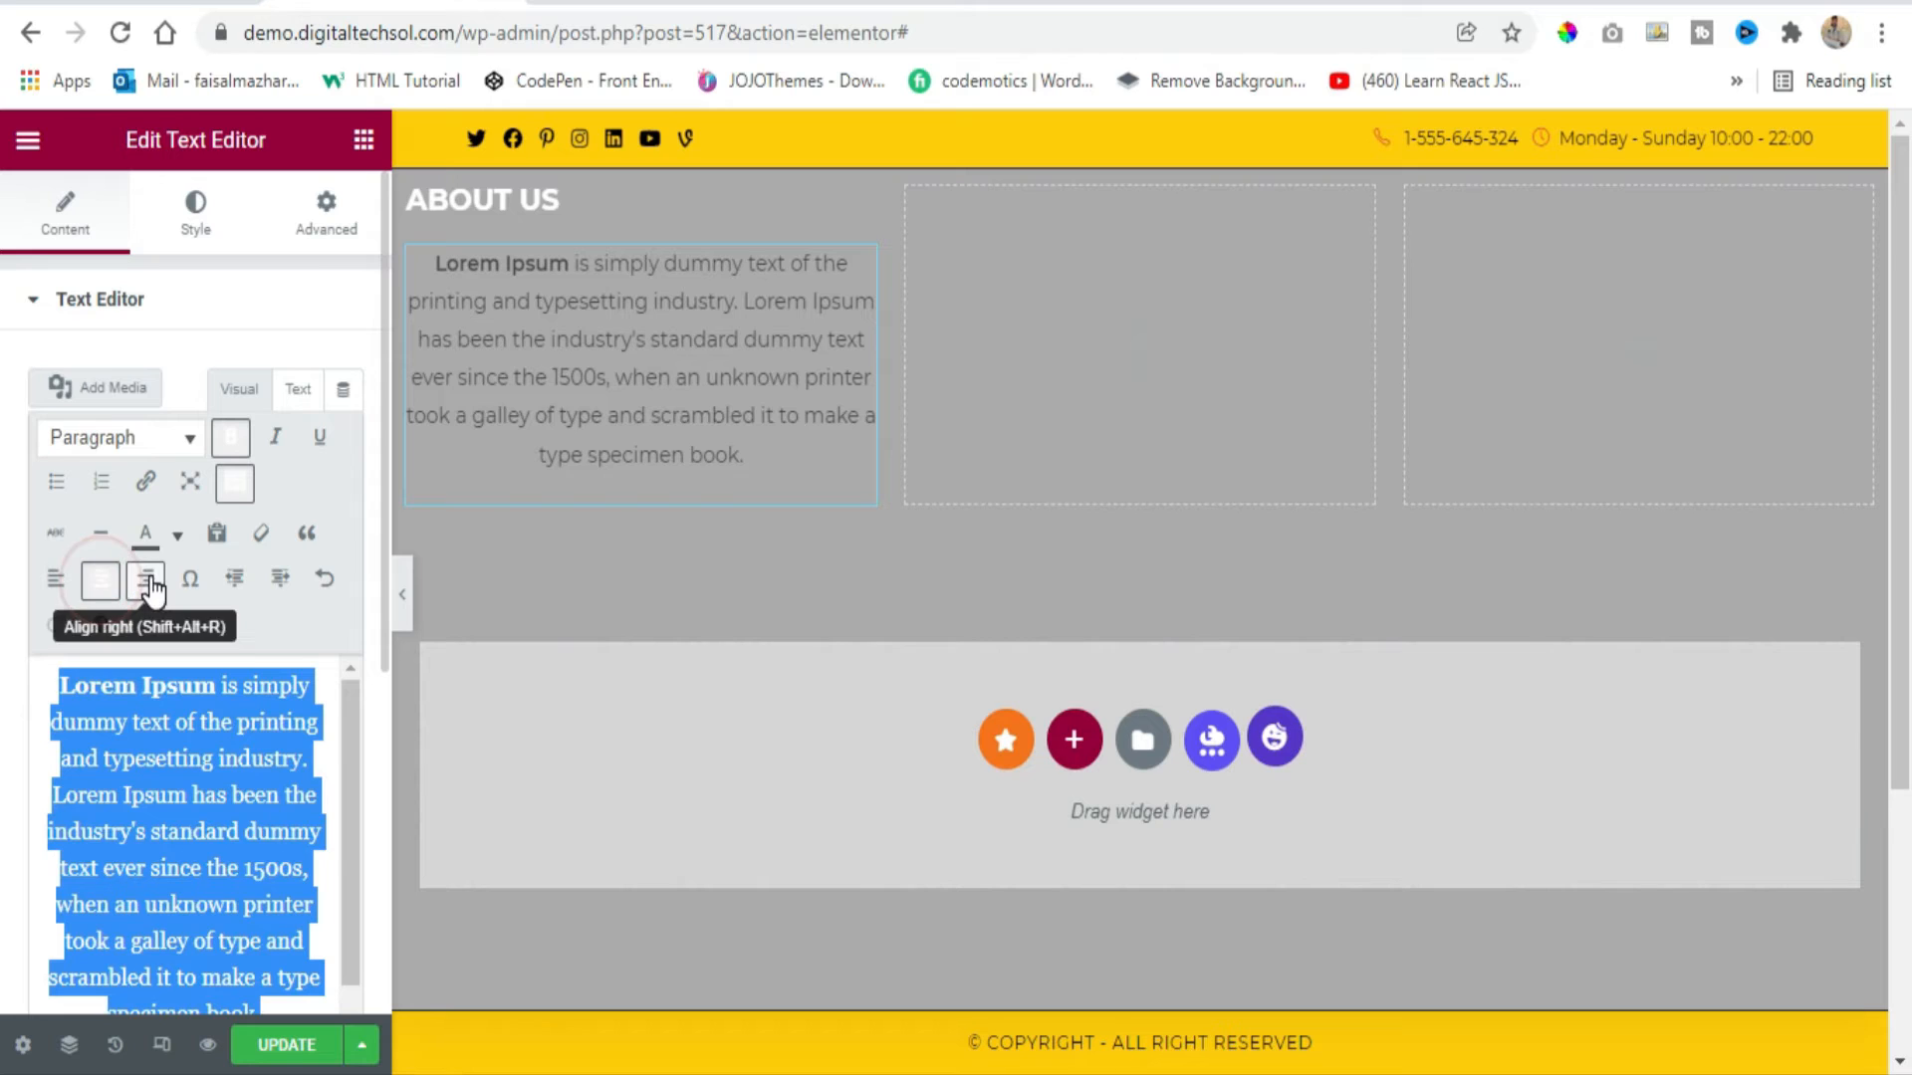
click(148, 582)
click(55, 582)
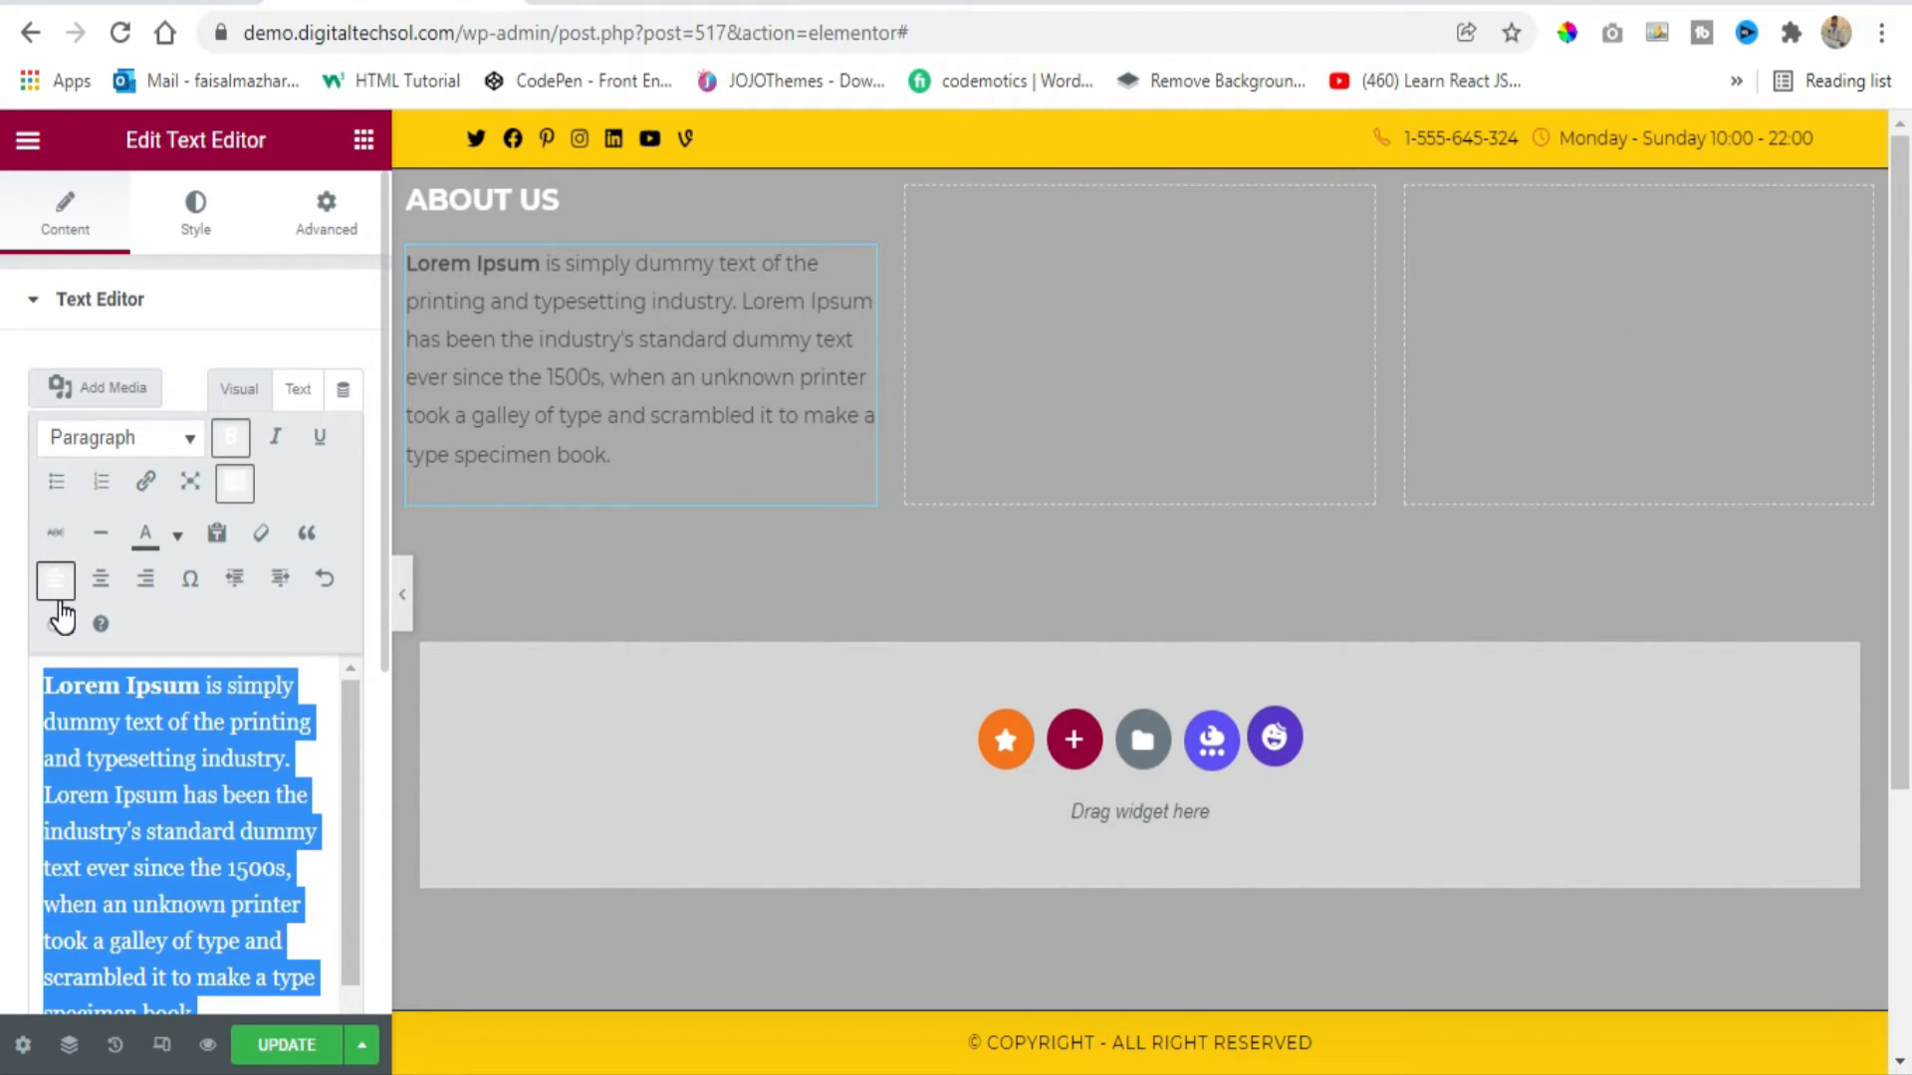
key(alt)
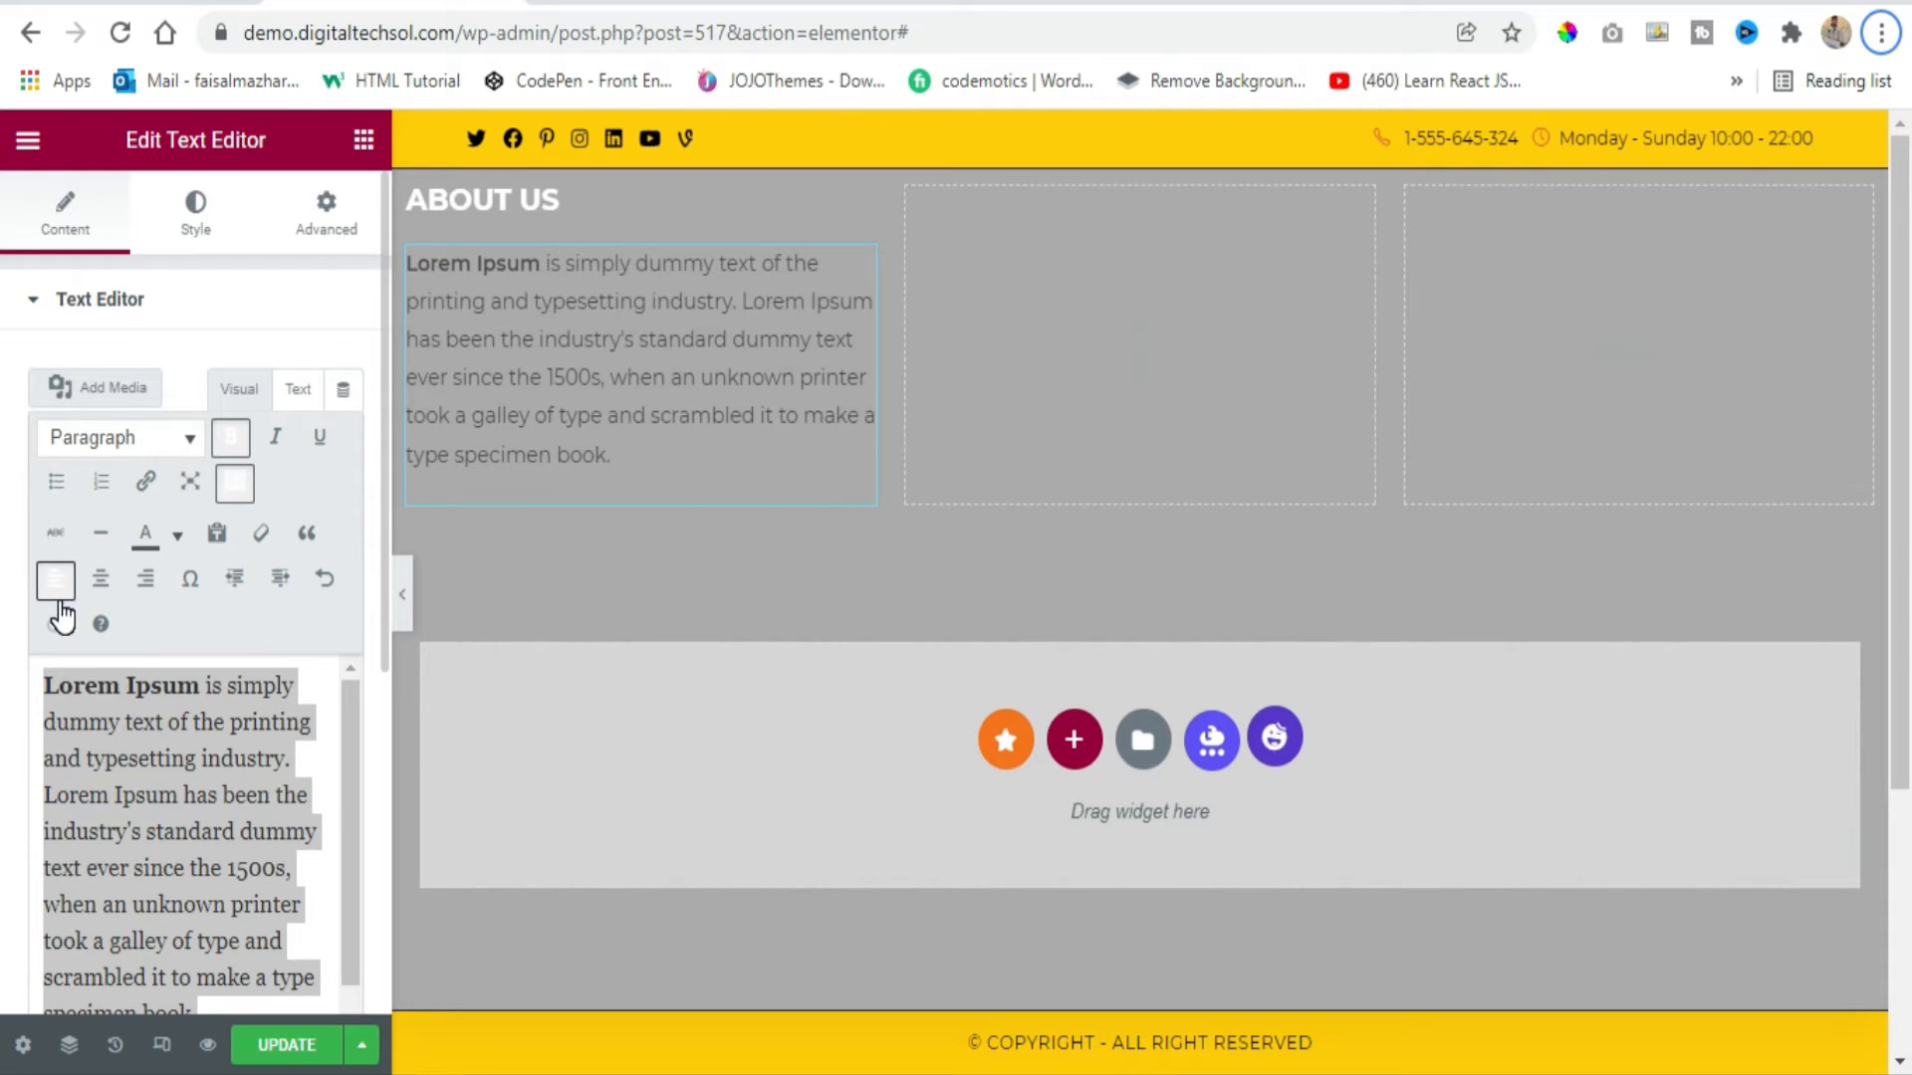
key(ctrl+shift+i)
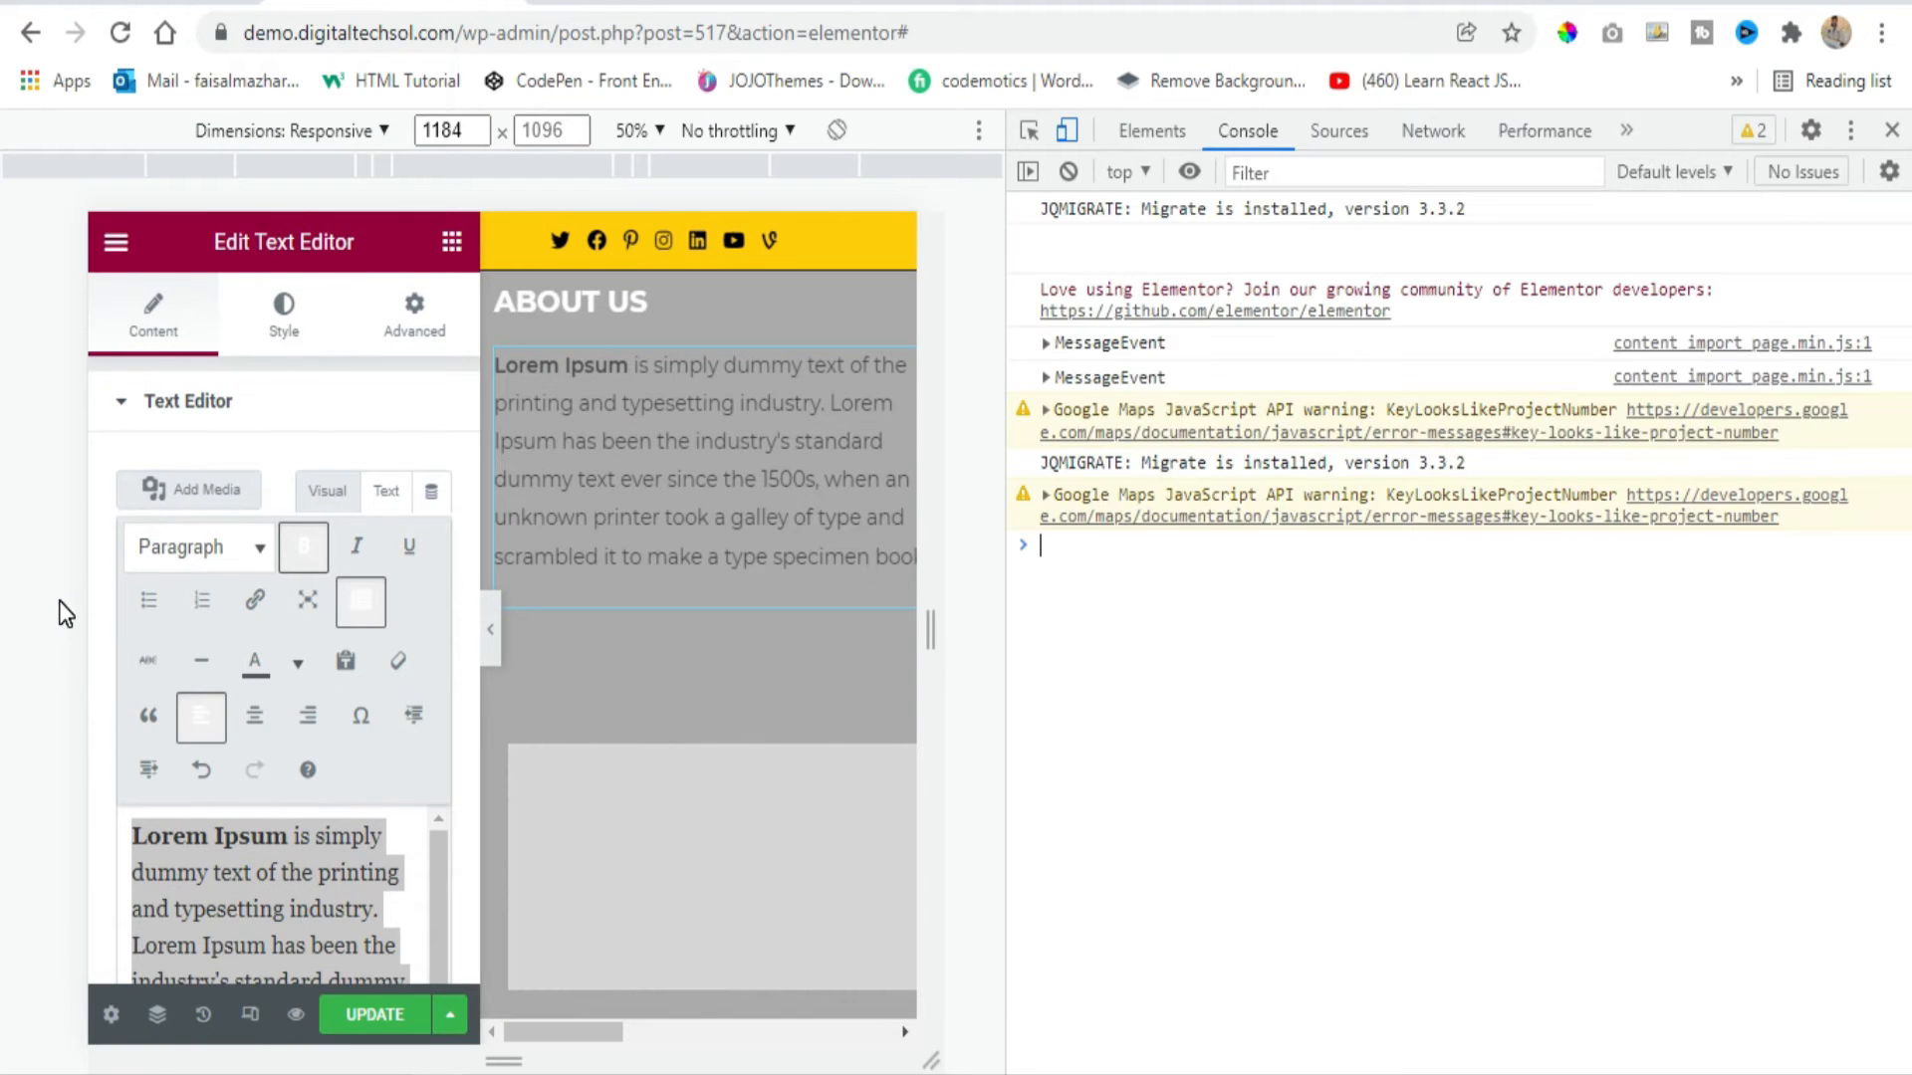
click(1891, 131)
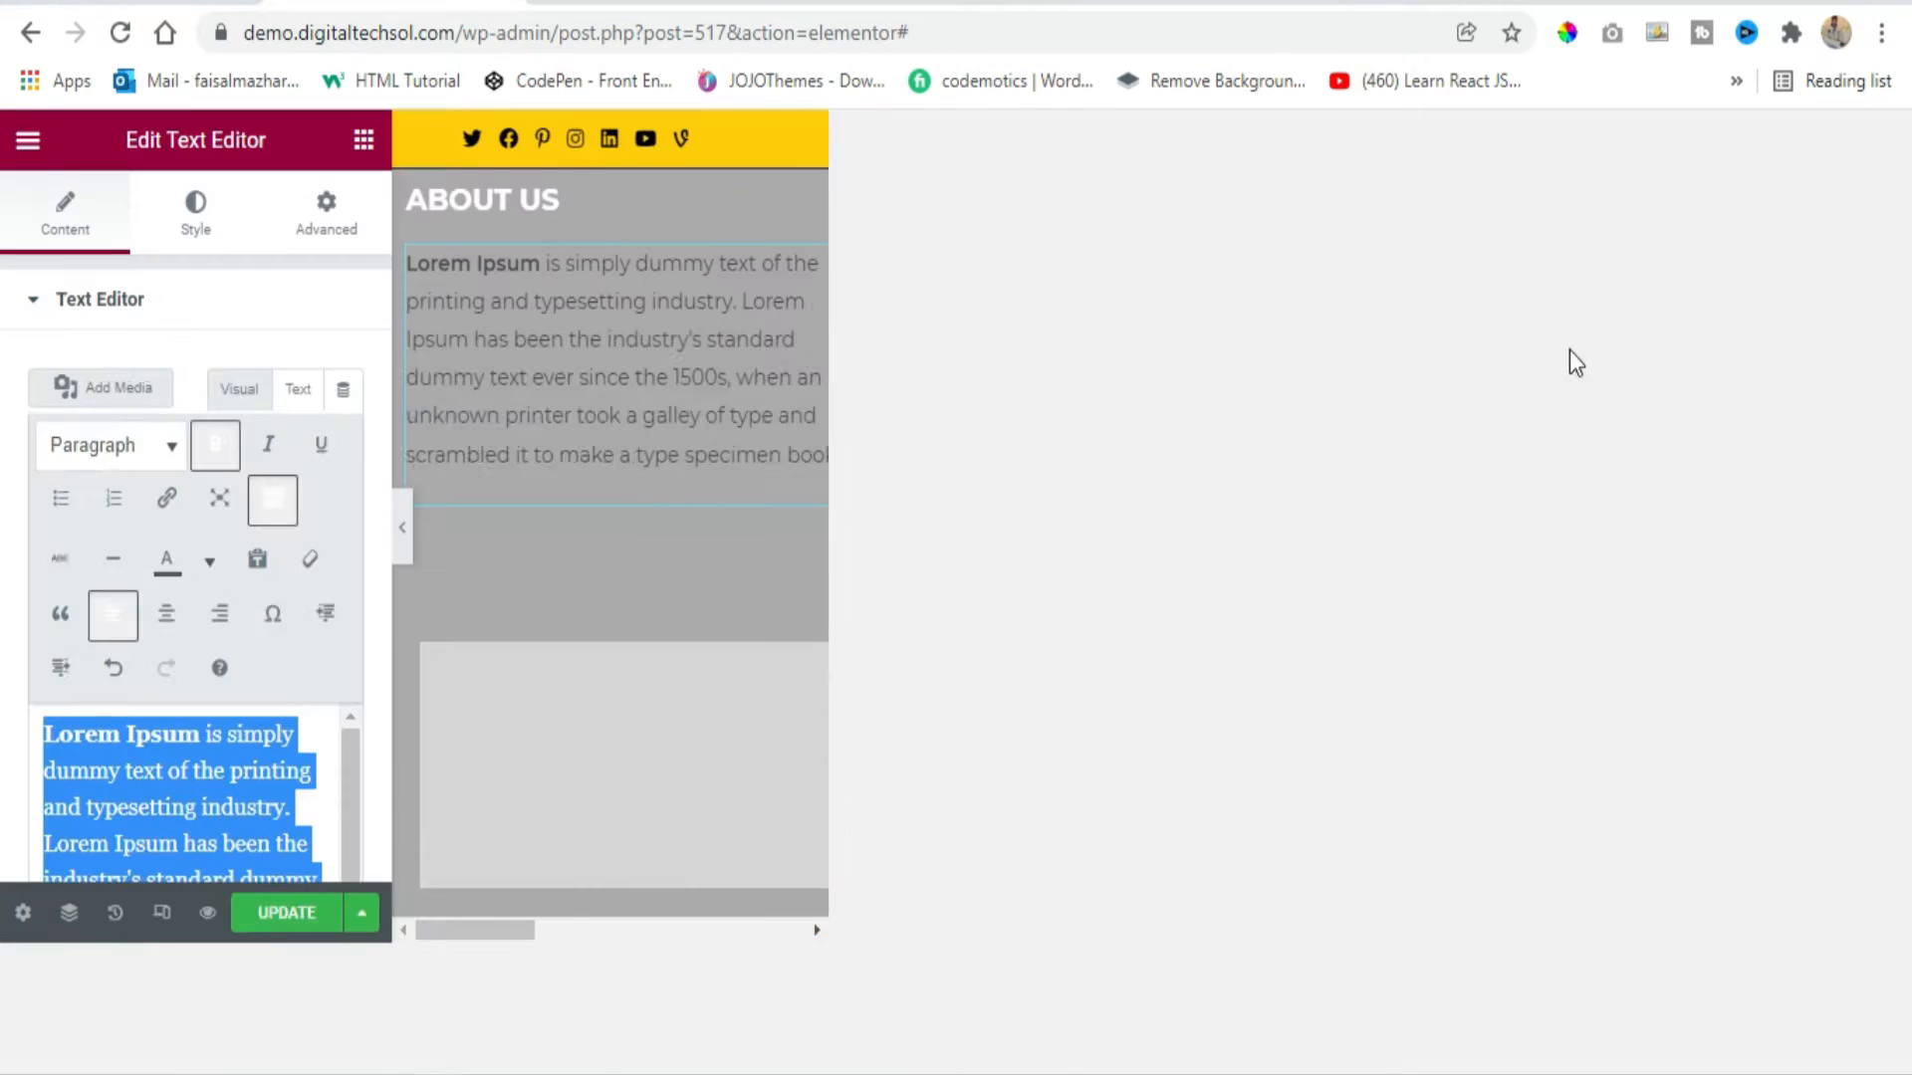
Justify the whole Lorem Ipsum paragraph in the text widget.
key(alt+shift+j)
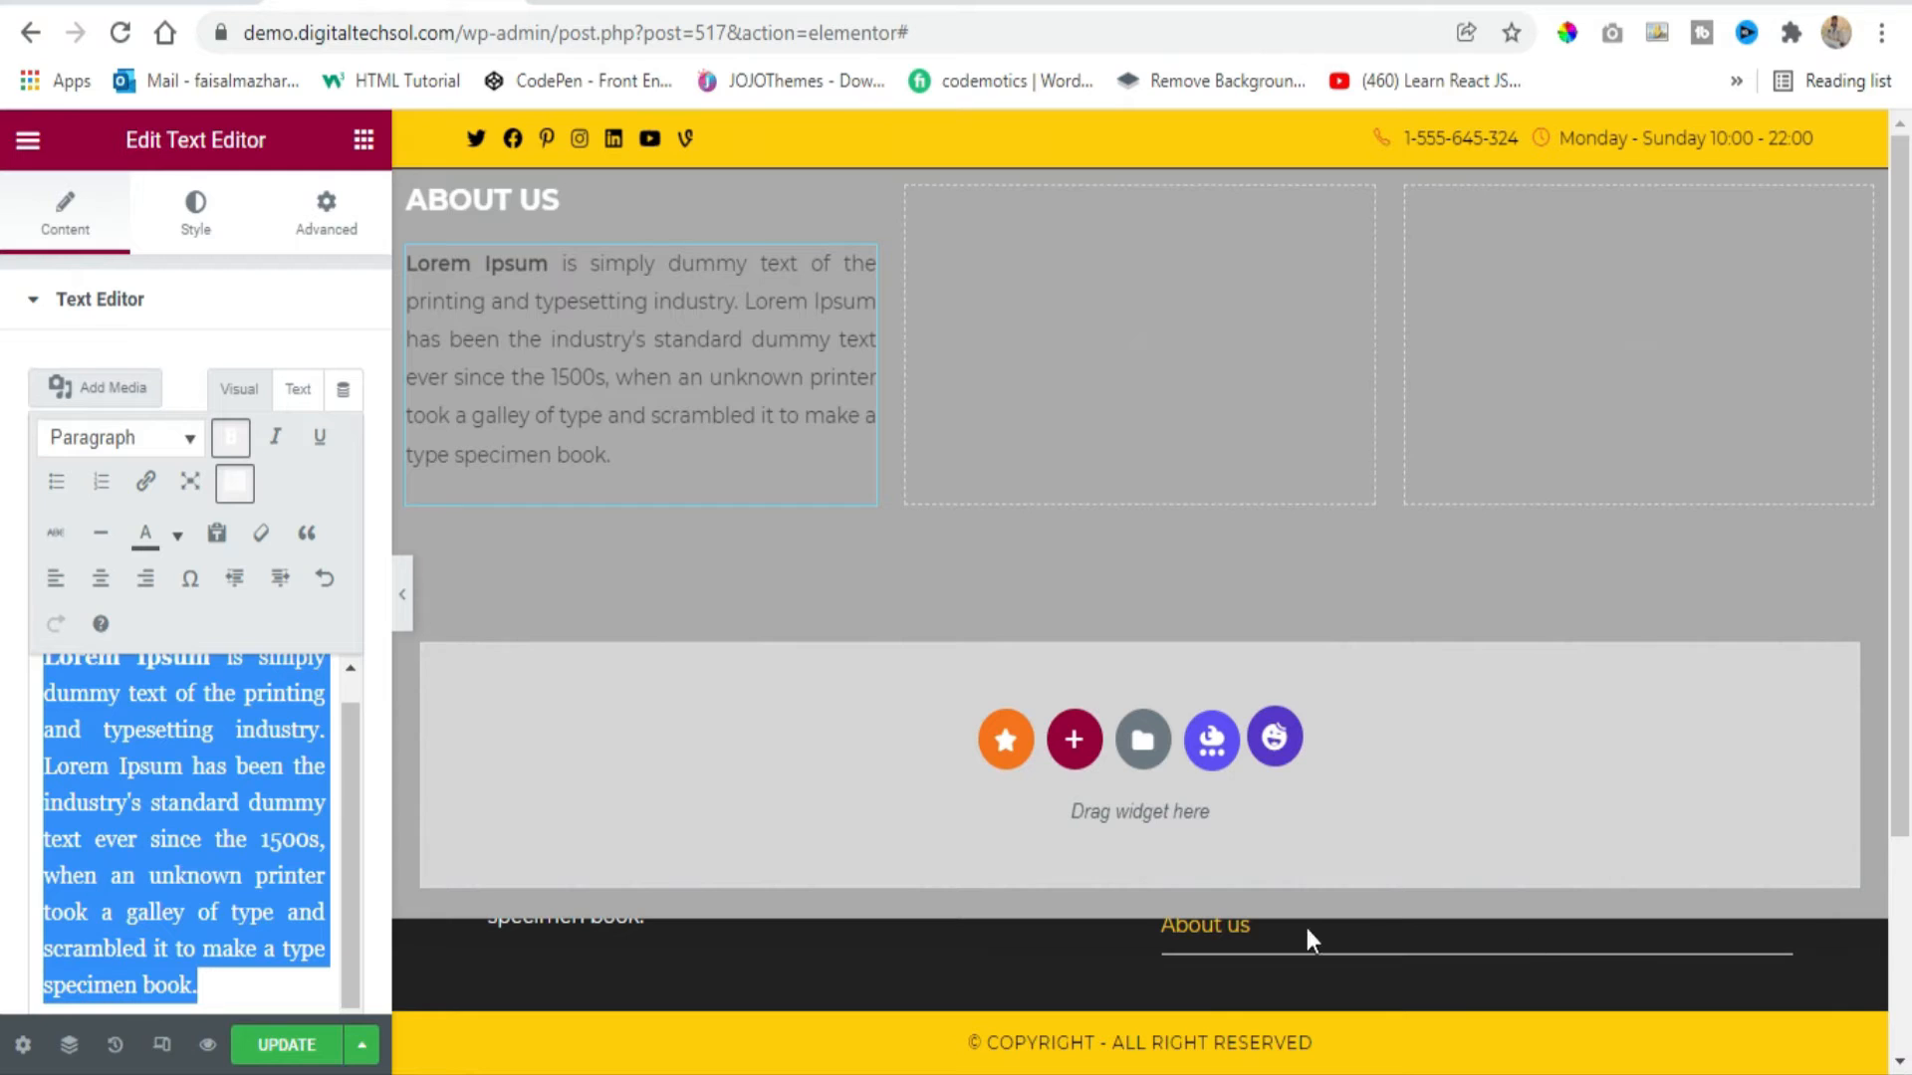
scroll(184, 804, up, 1)
click(203, 845)
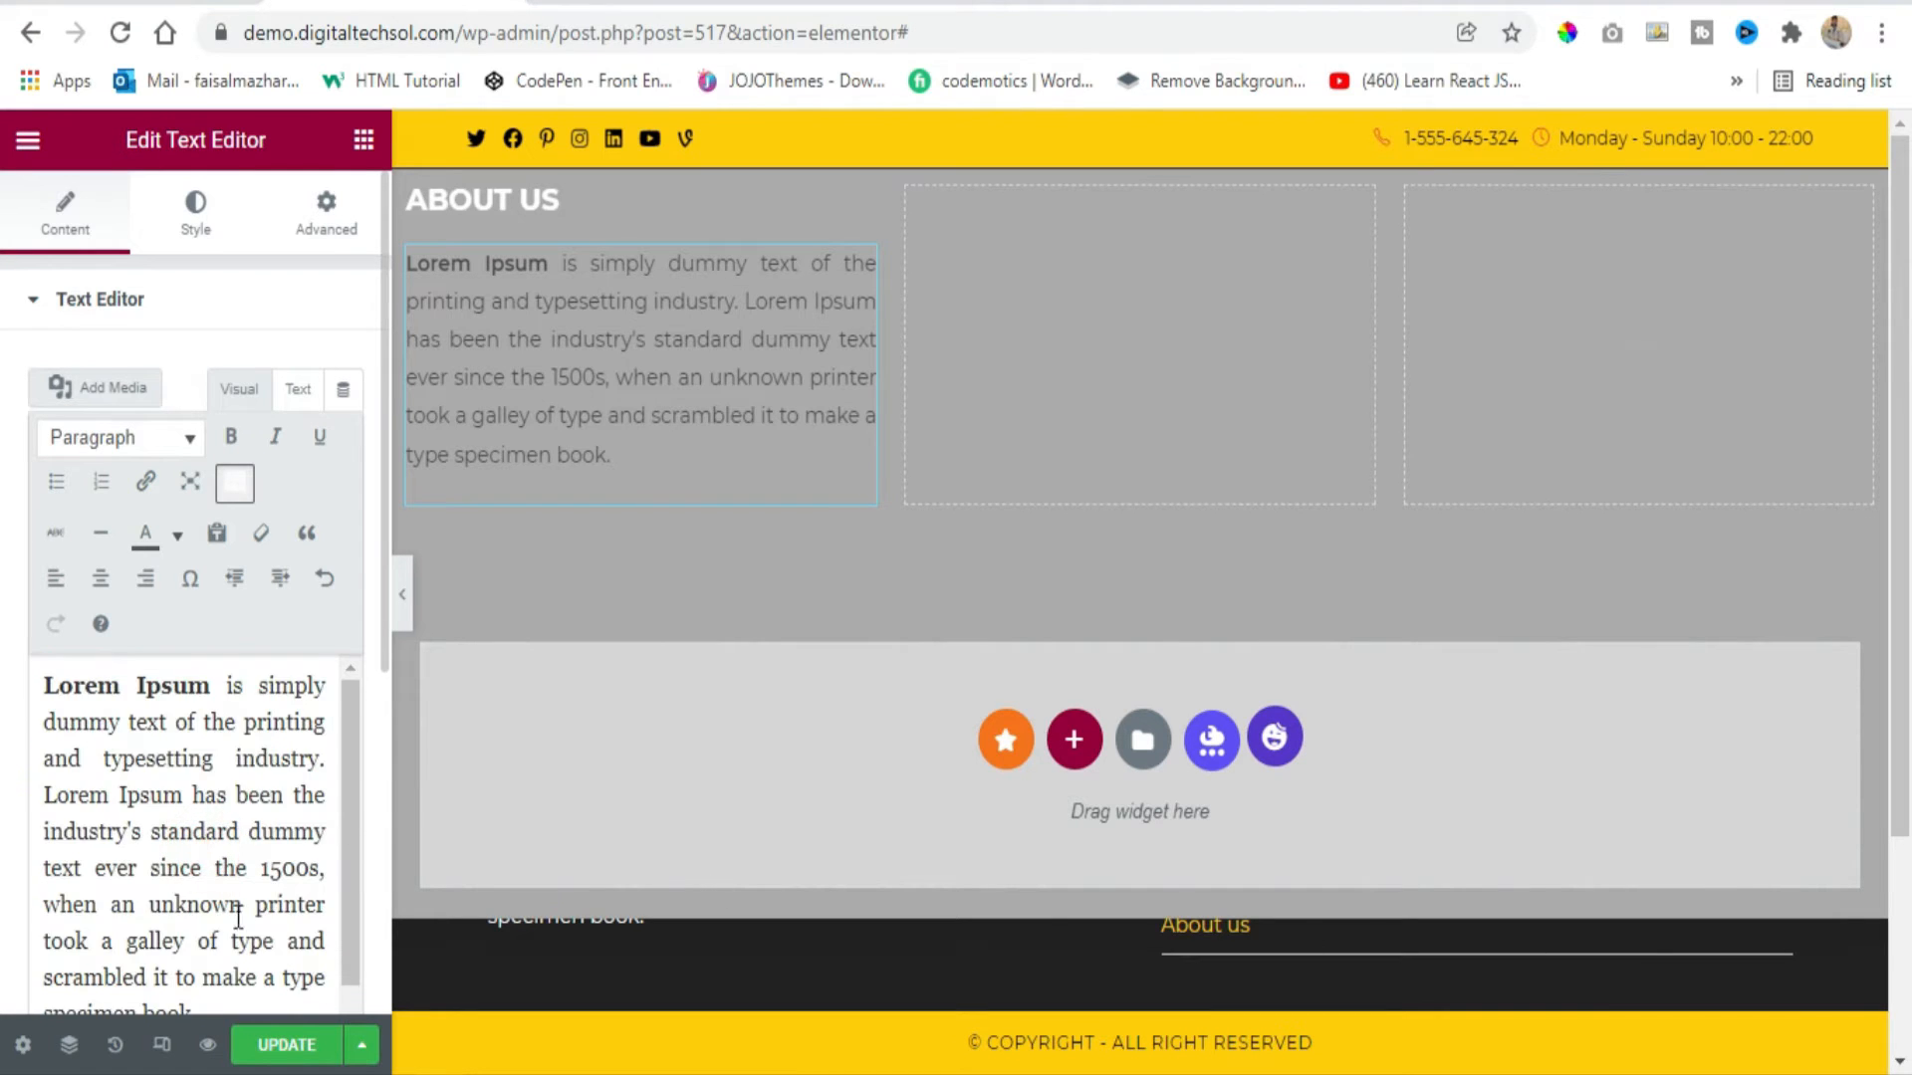
key(ctrl+a)
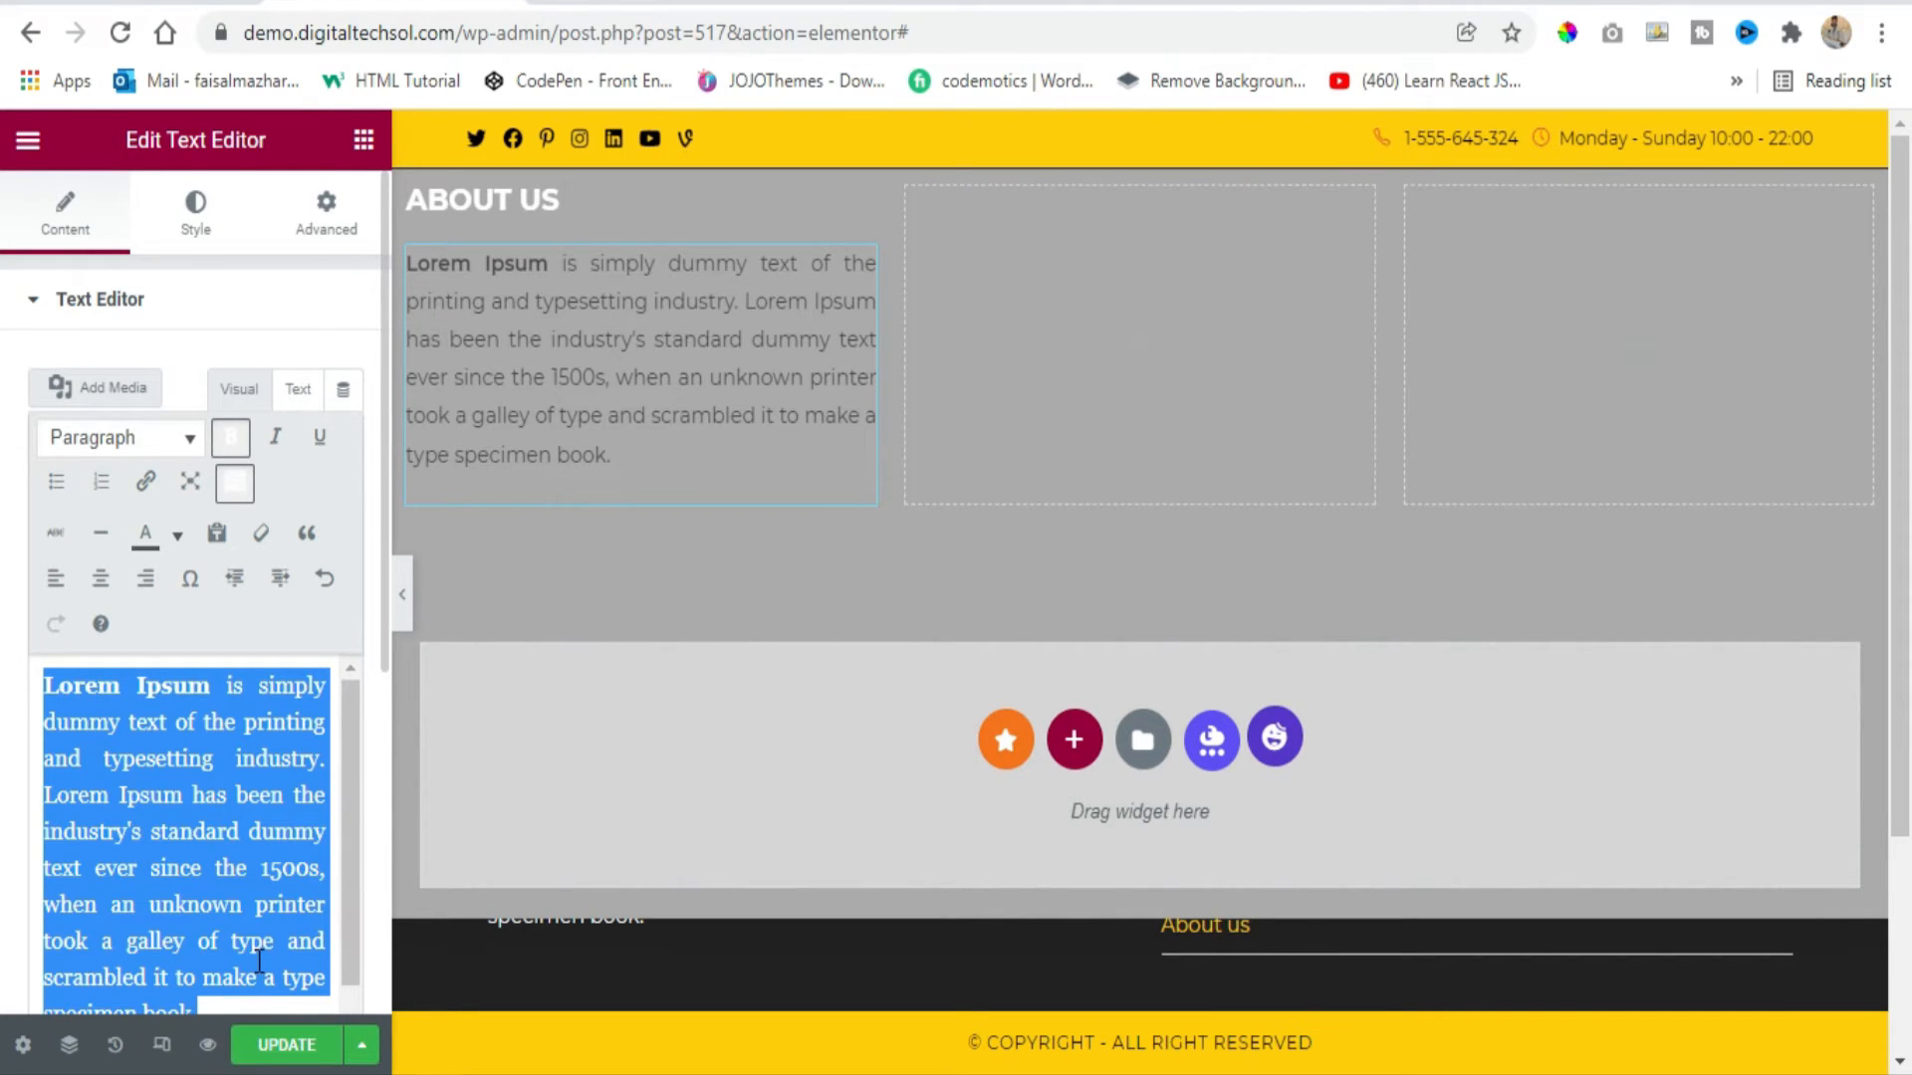
key(alt+shift+l)
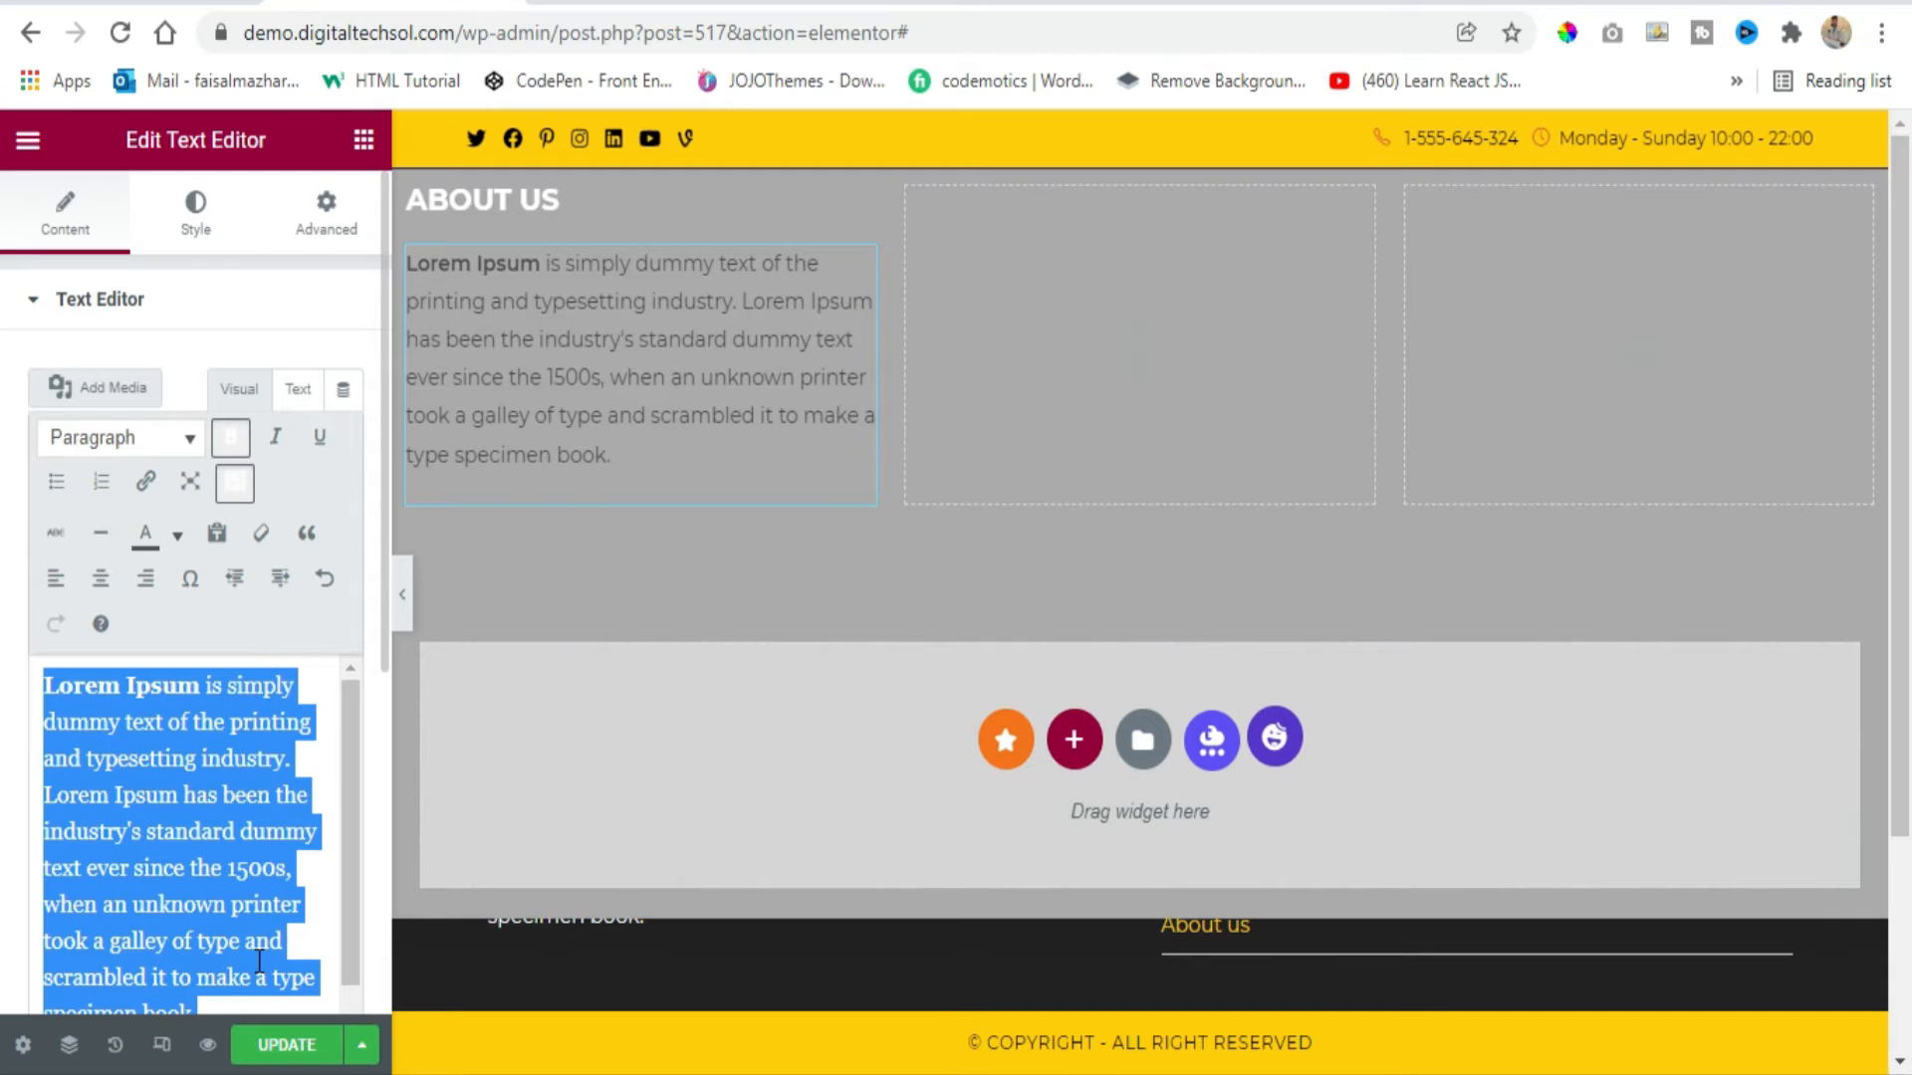
key(alt+shift+j)
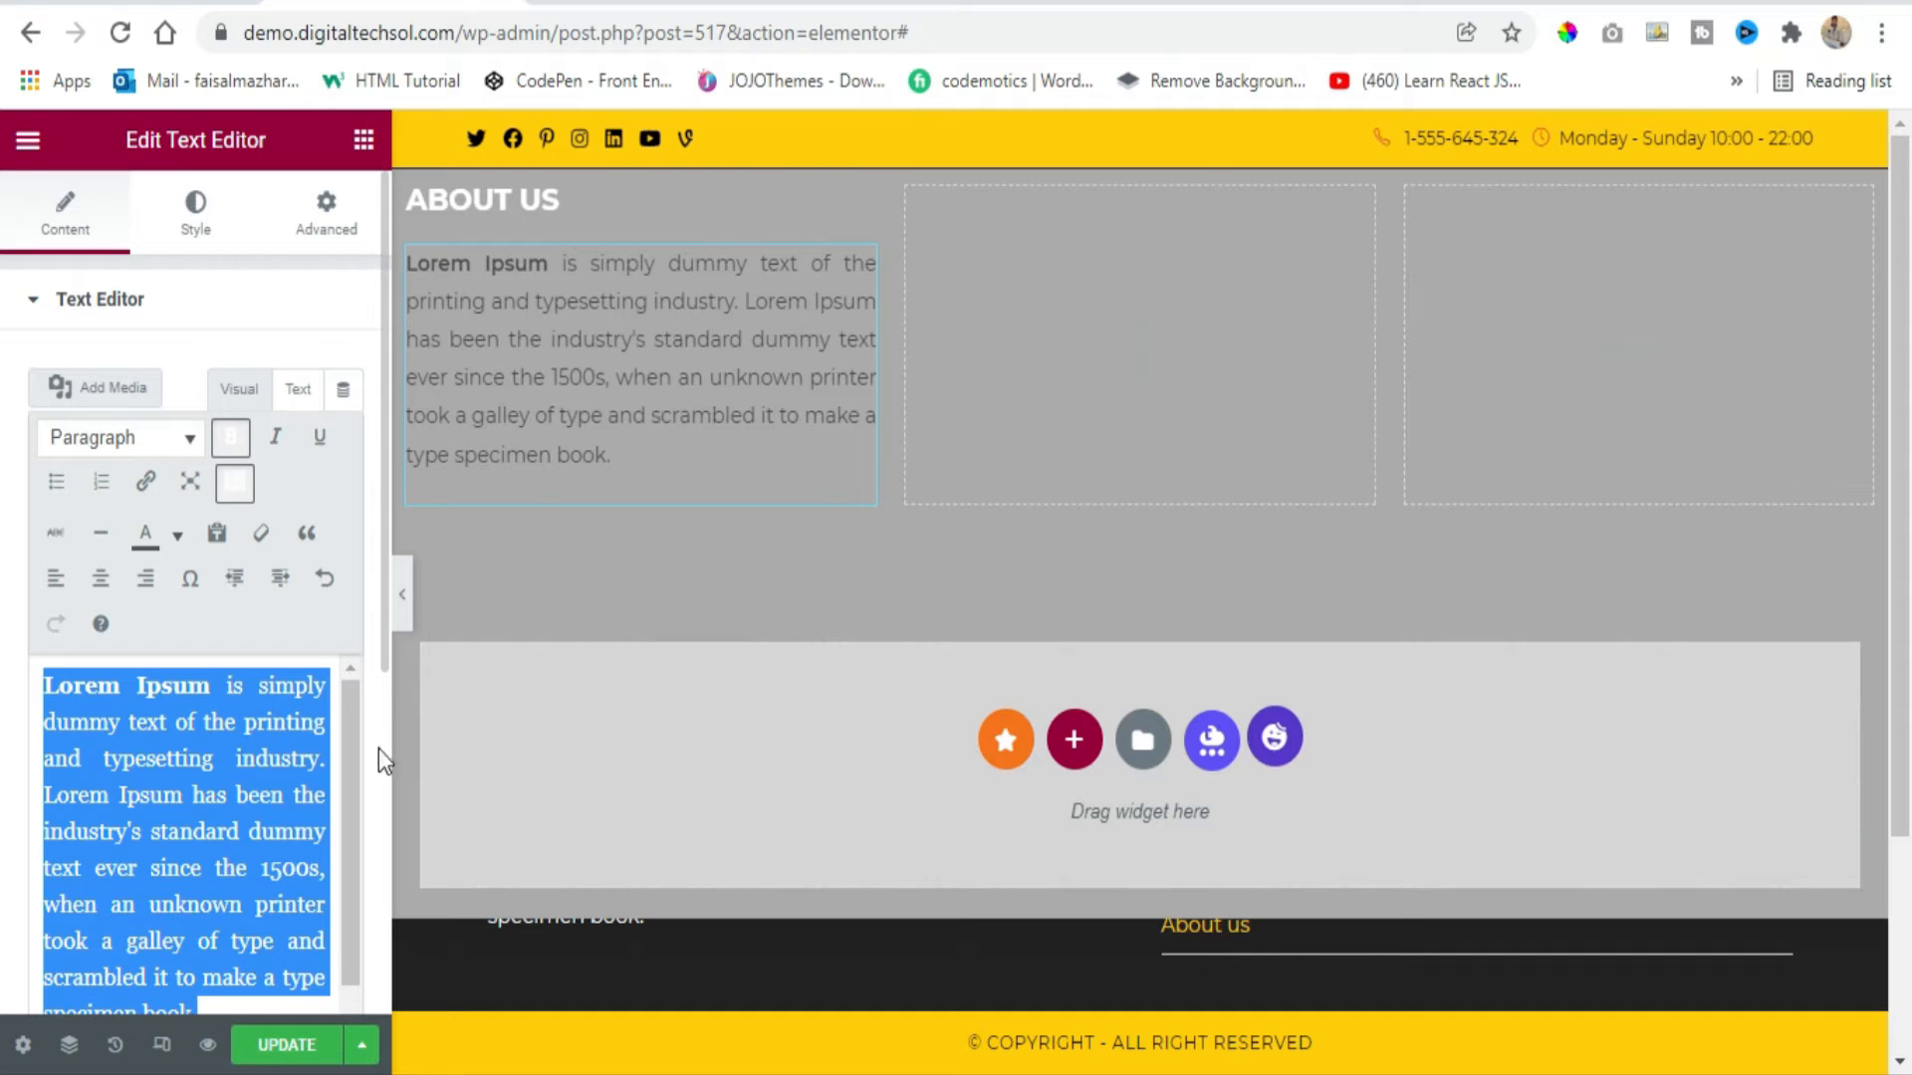
Set the Lorem Ipsum paragraph's text color to black, #000000.
click(194, 204)
click(345, 438)
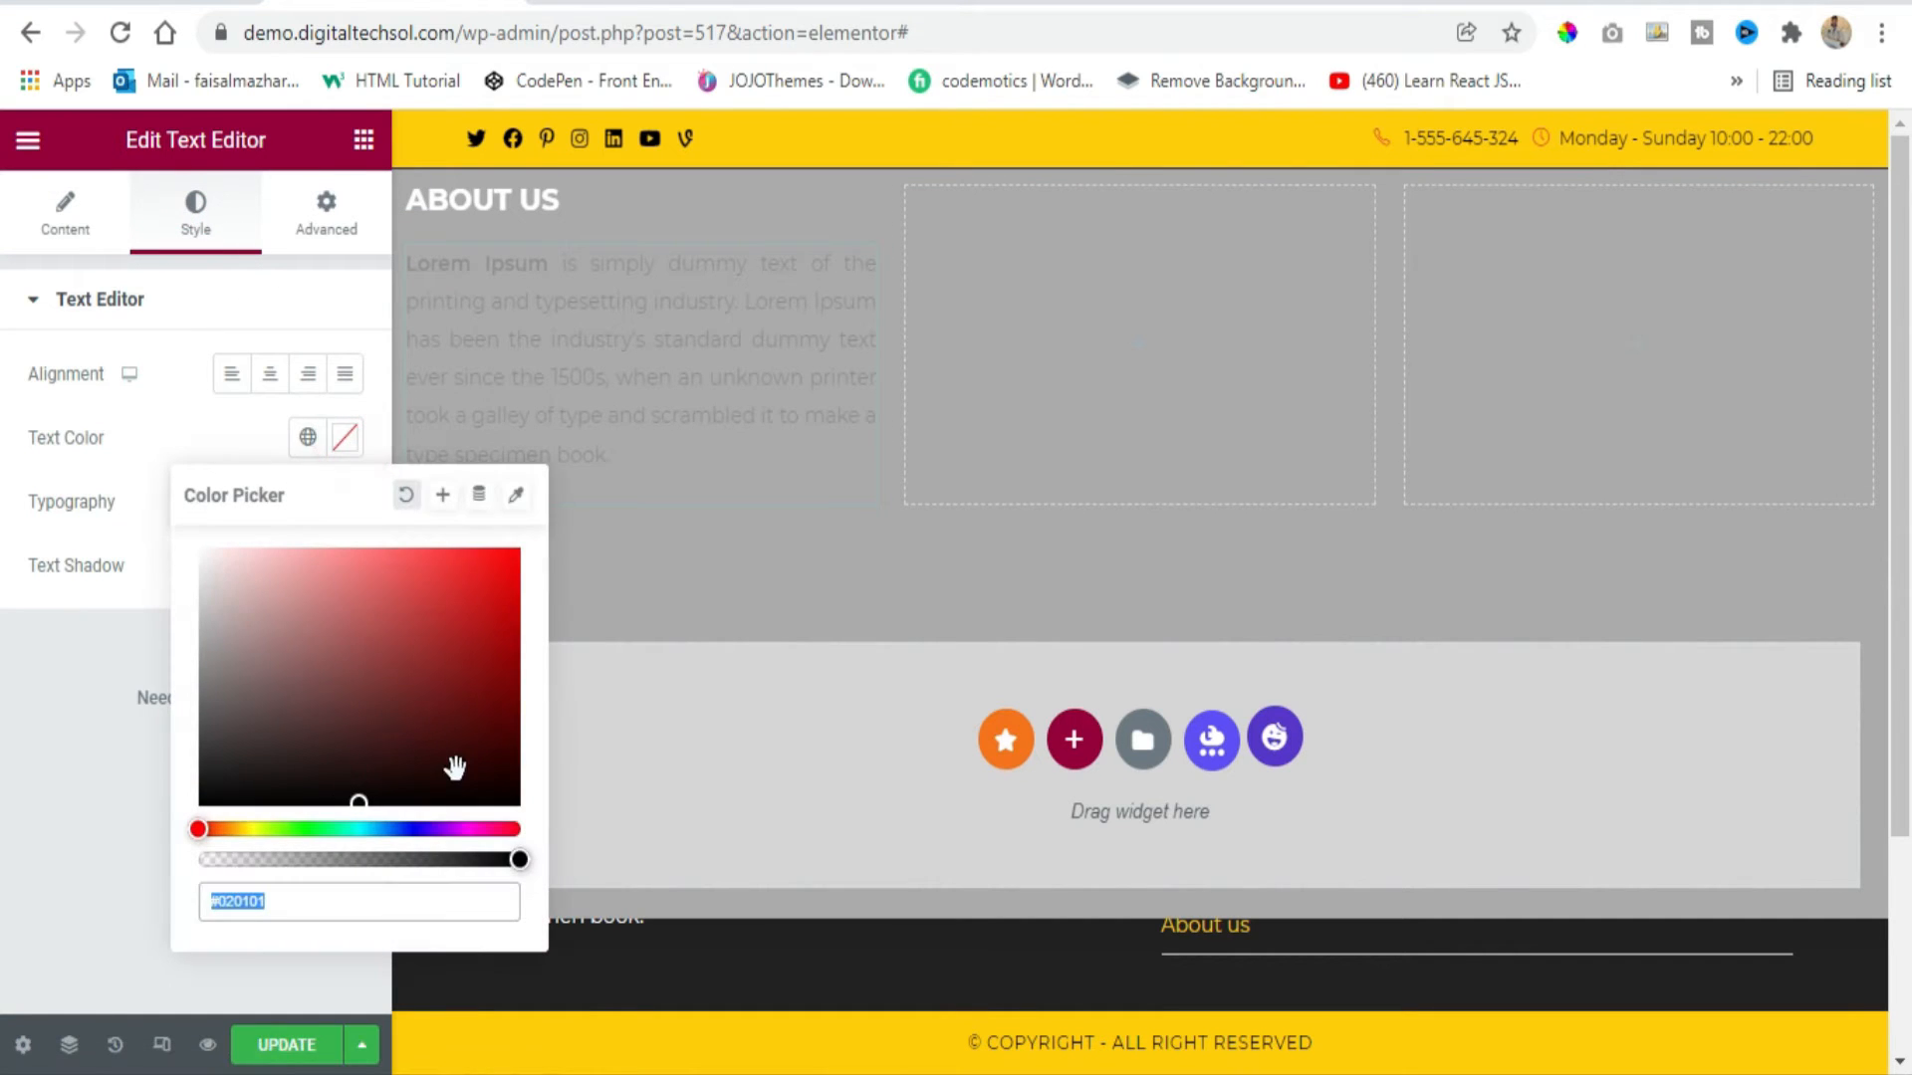
click(488, 766)
drag(485, 764, 200, 550)
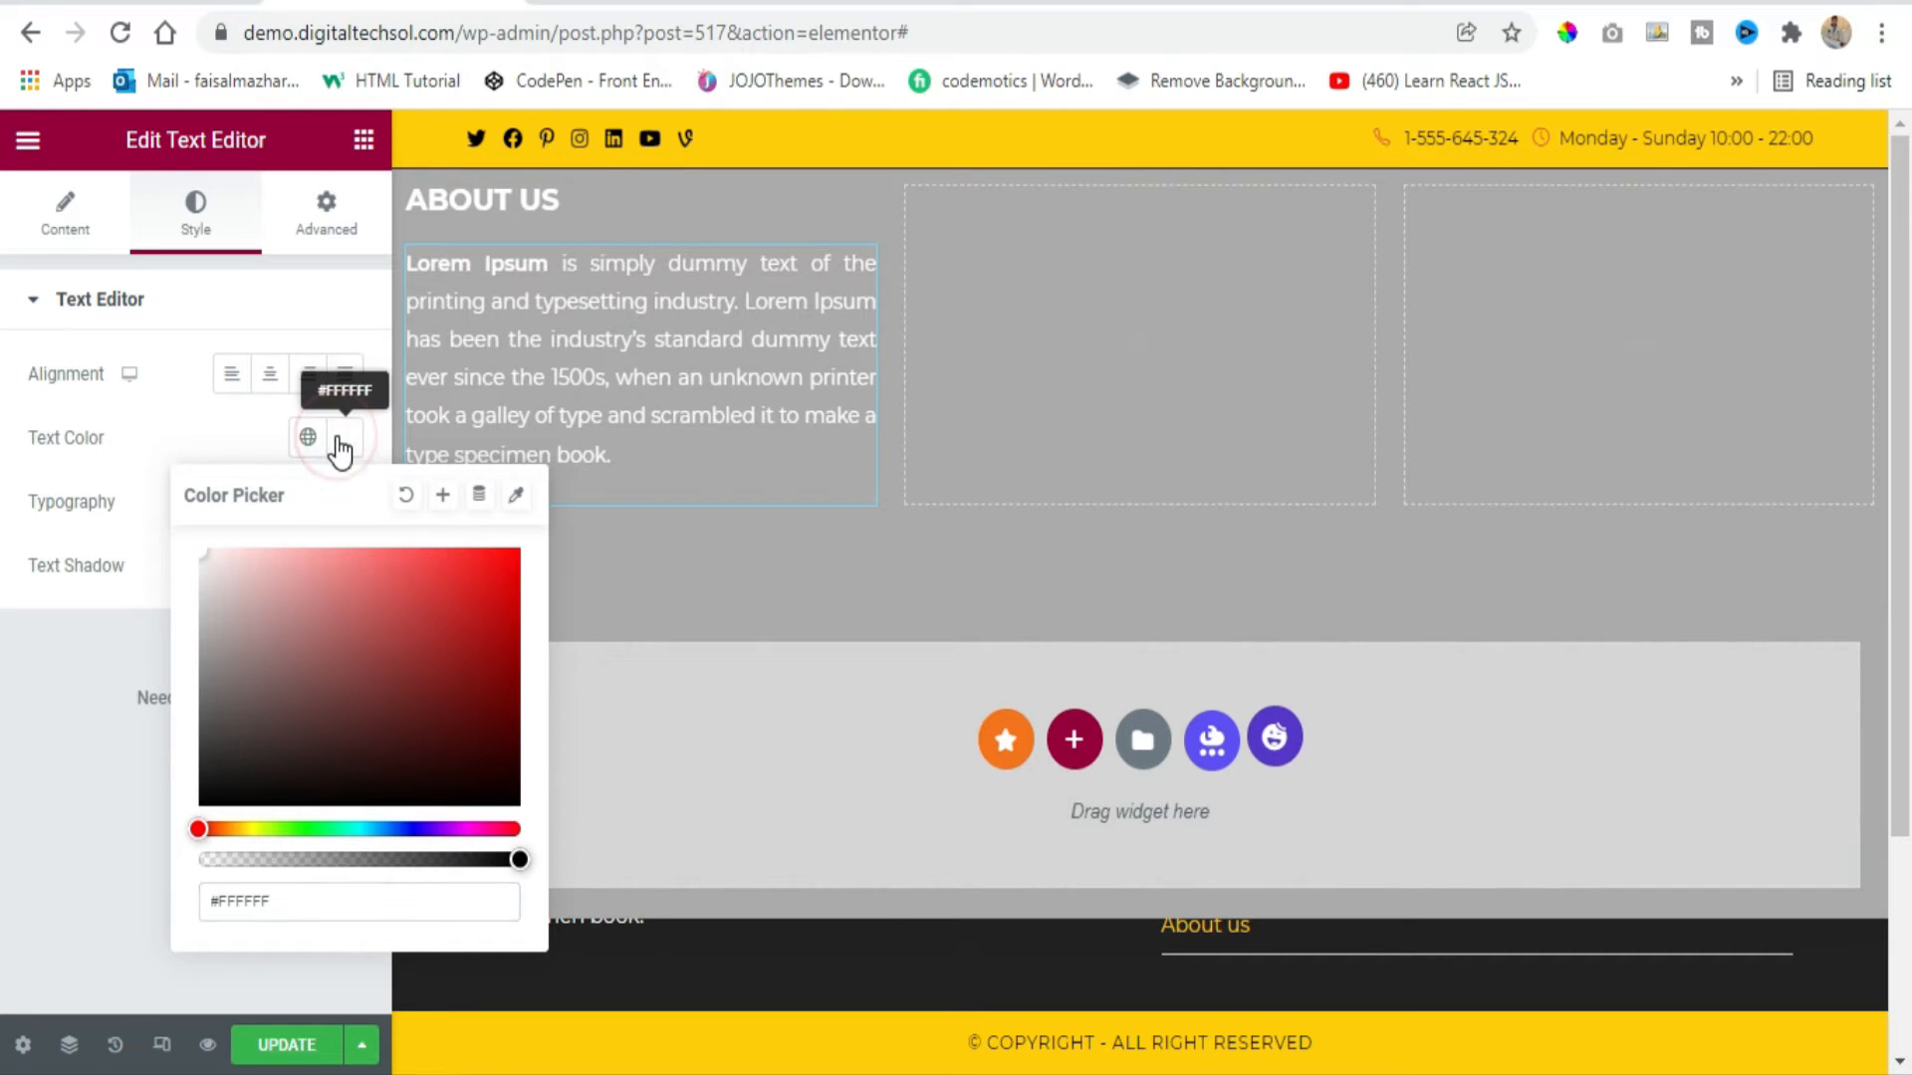
drag(384, 677, 530, 839)
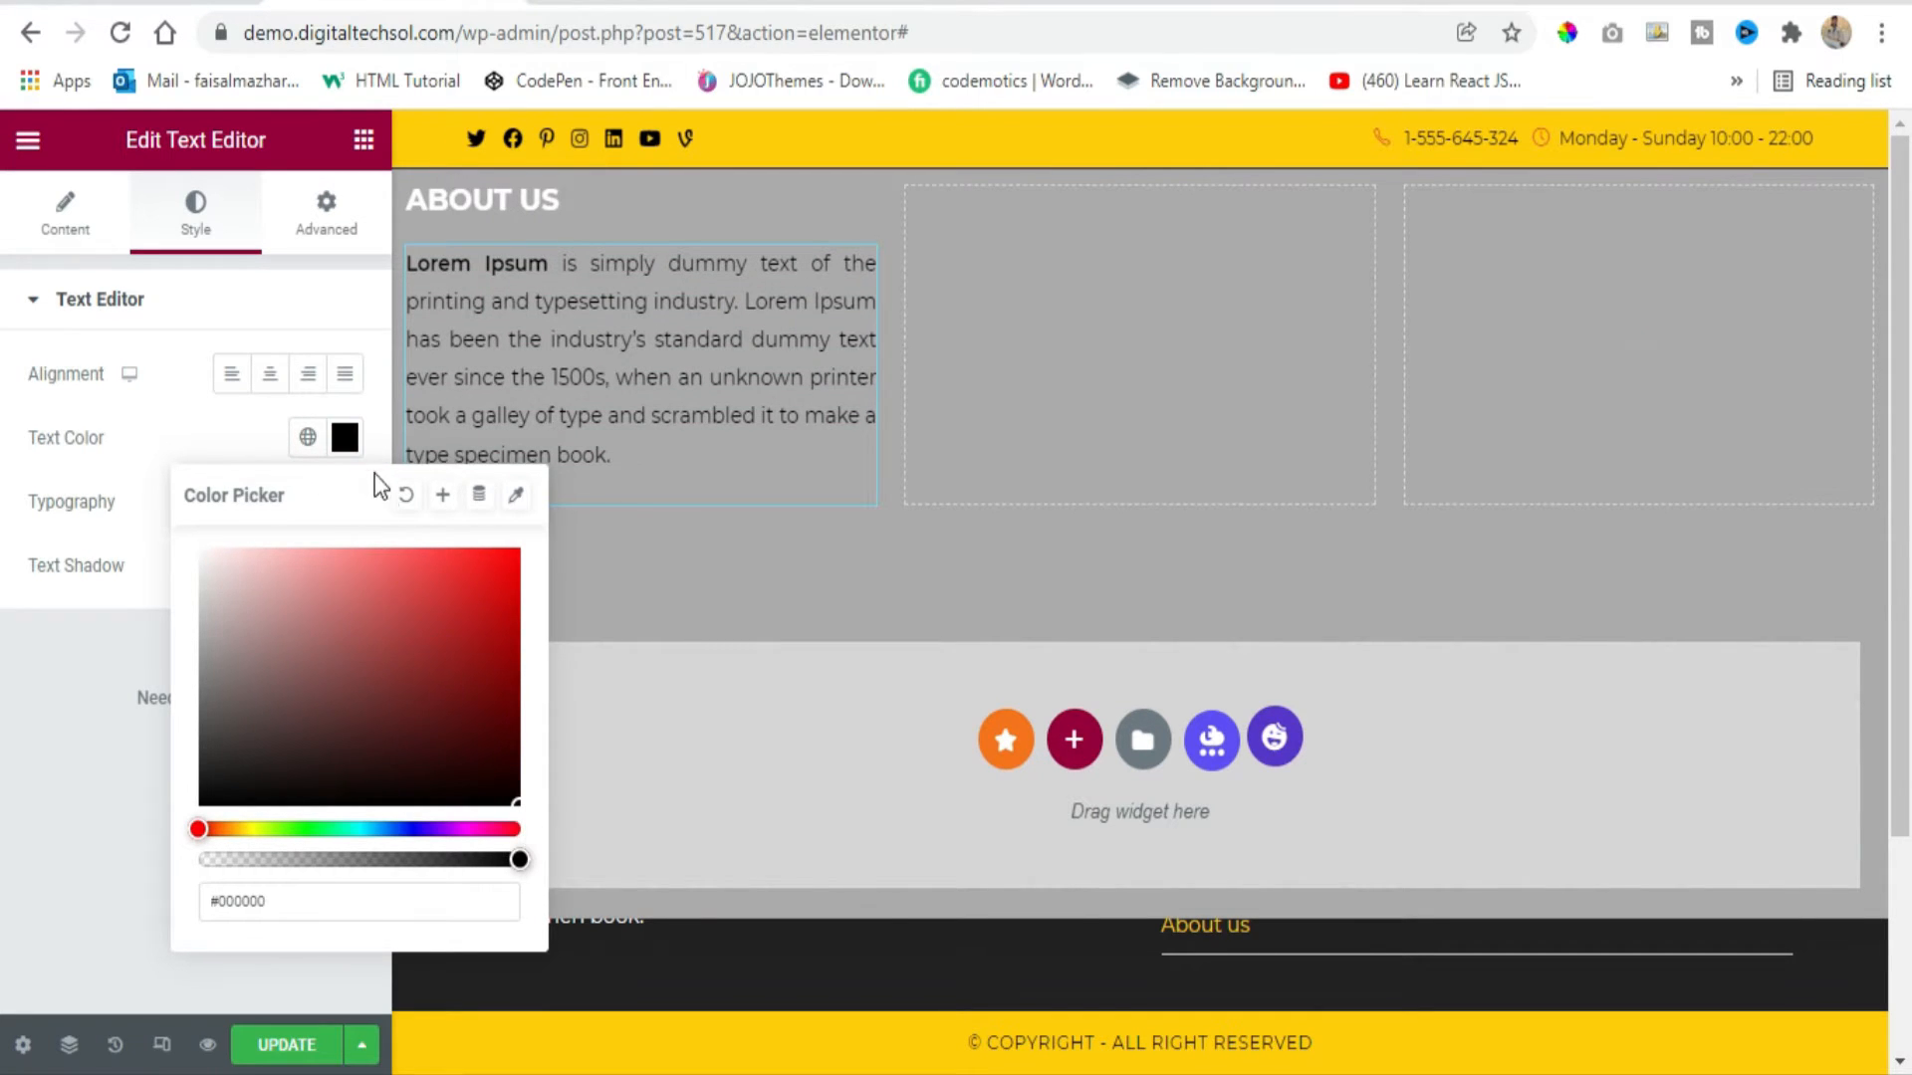
click(345, 438)
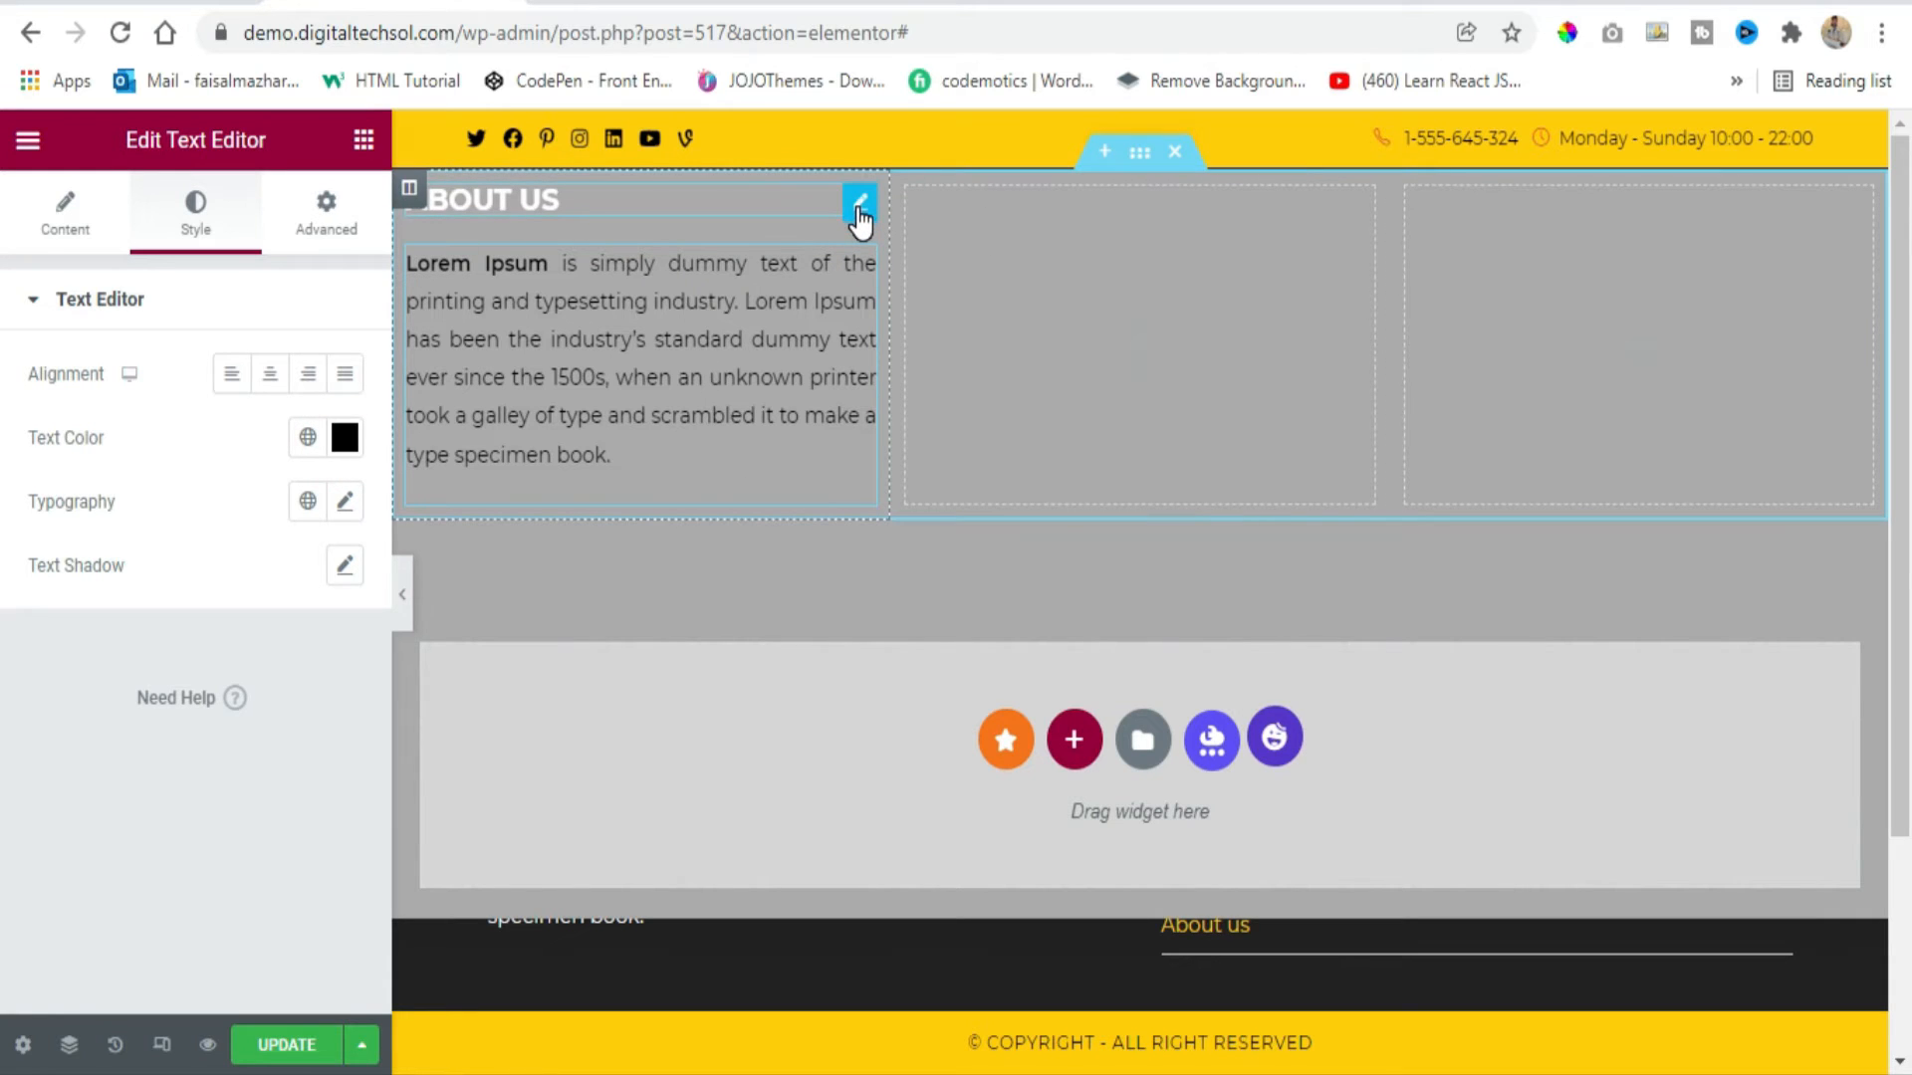
Duplicate the ABOUT US heading and move the copy into the section's second column.
right_click(862, 223)
click(930, 282)
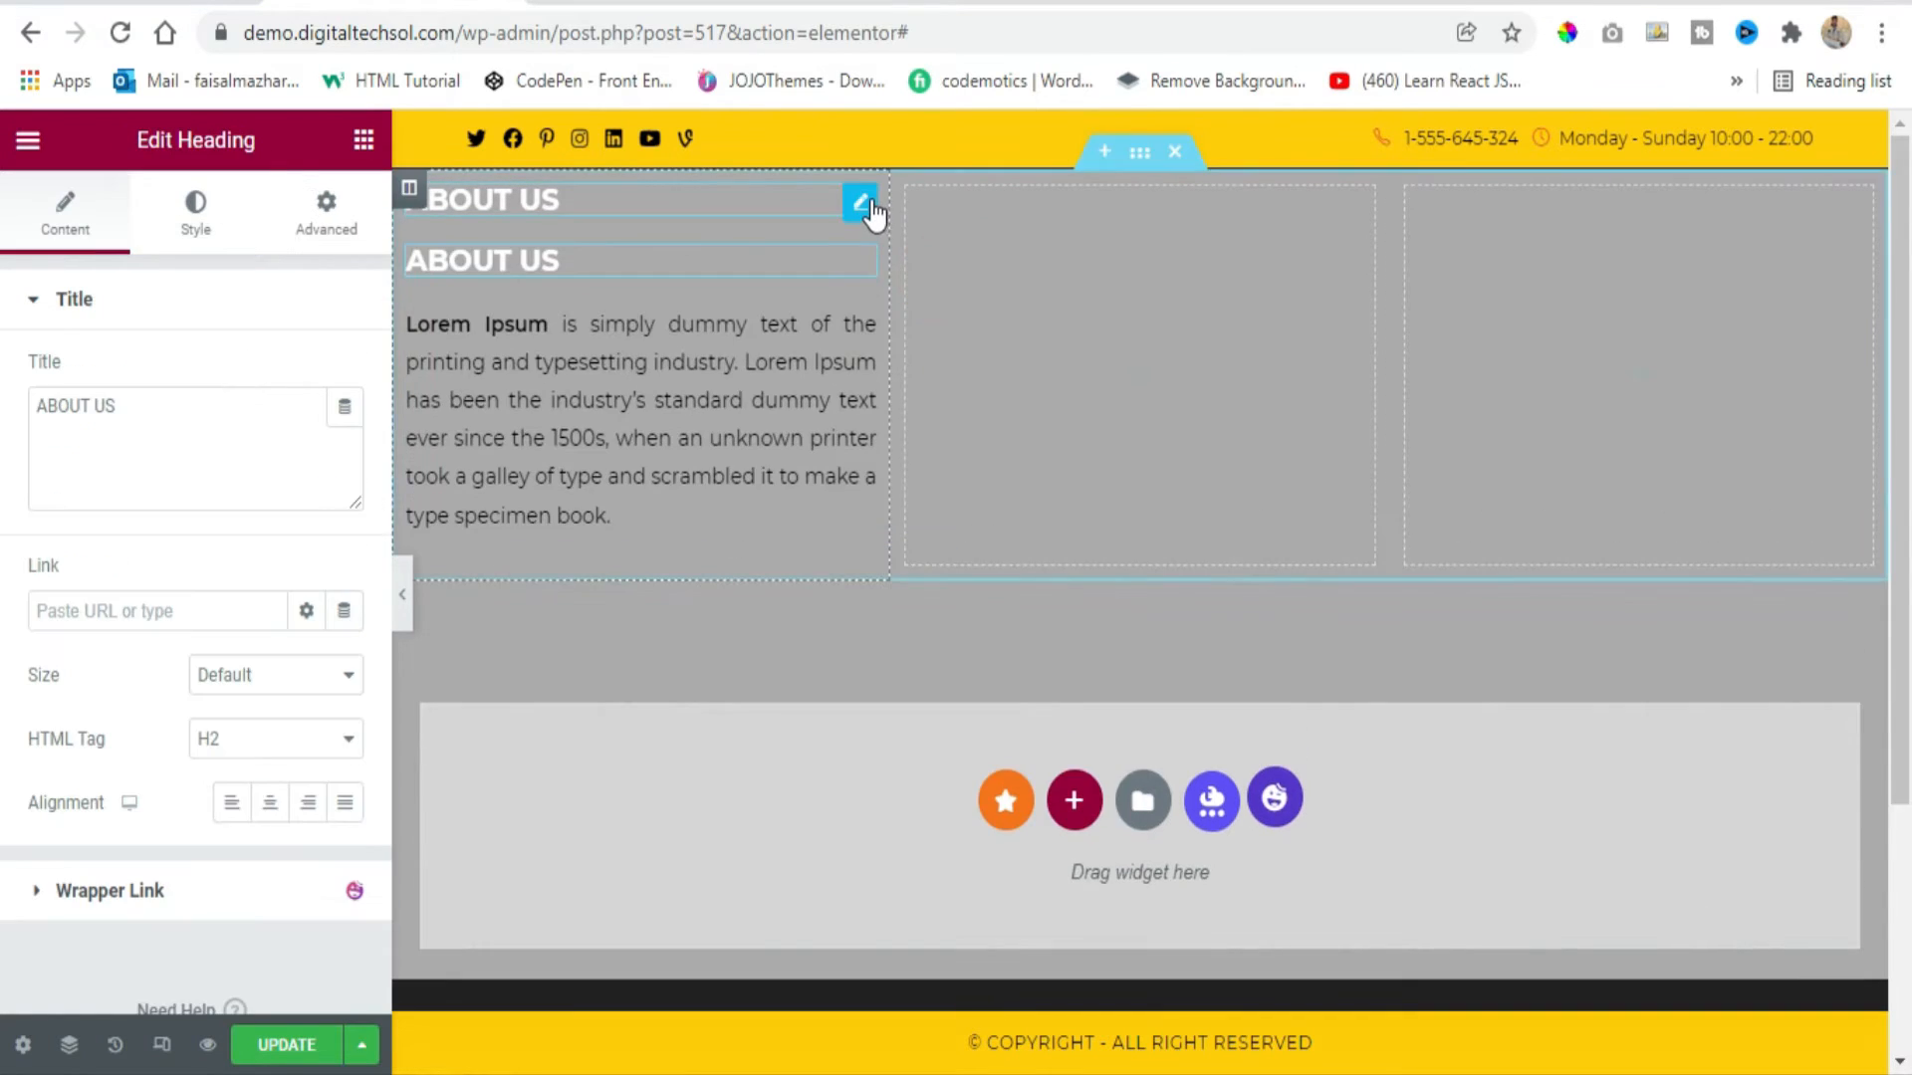
drag(869, 198, 994, 273)
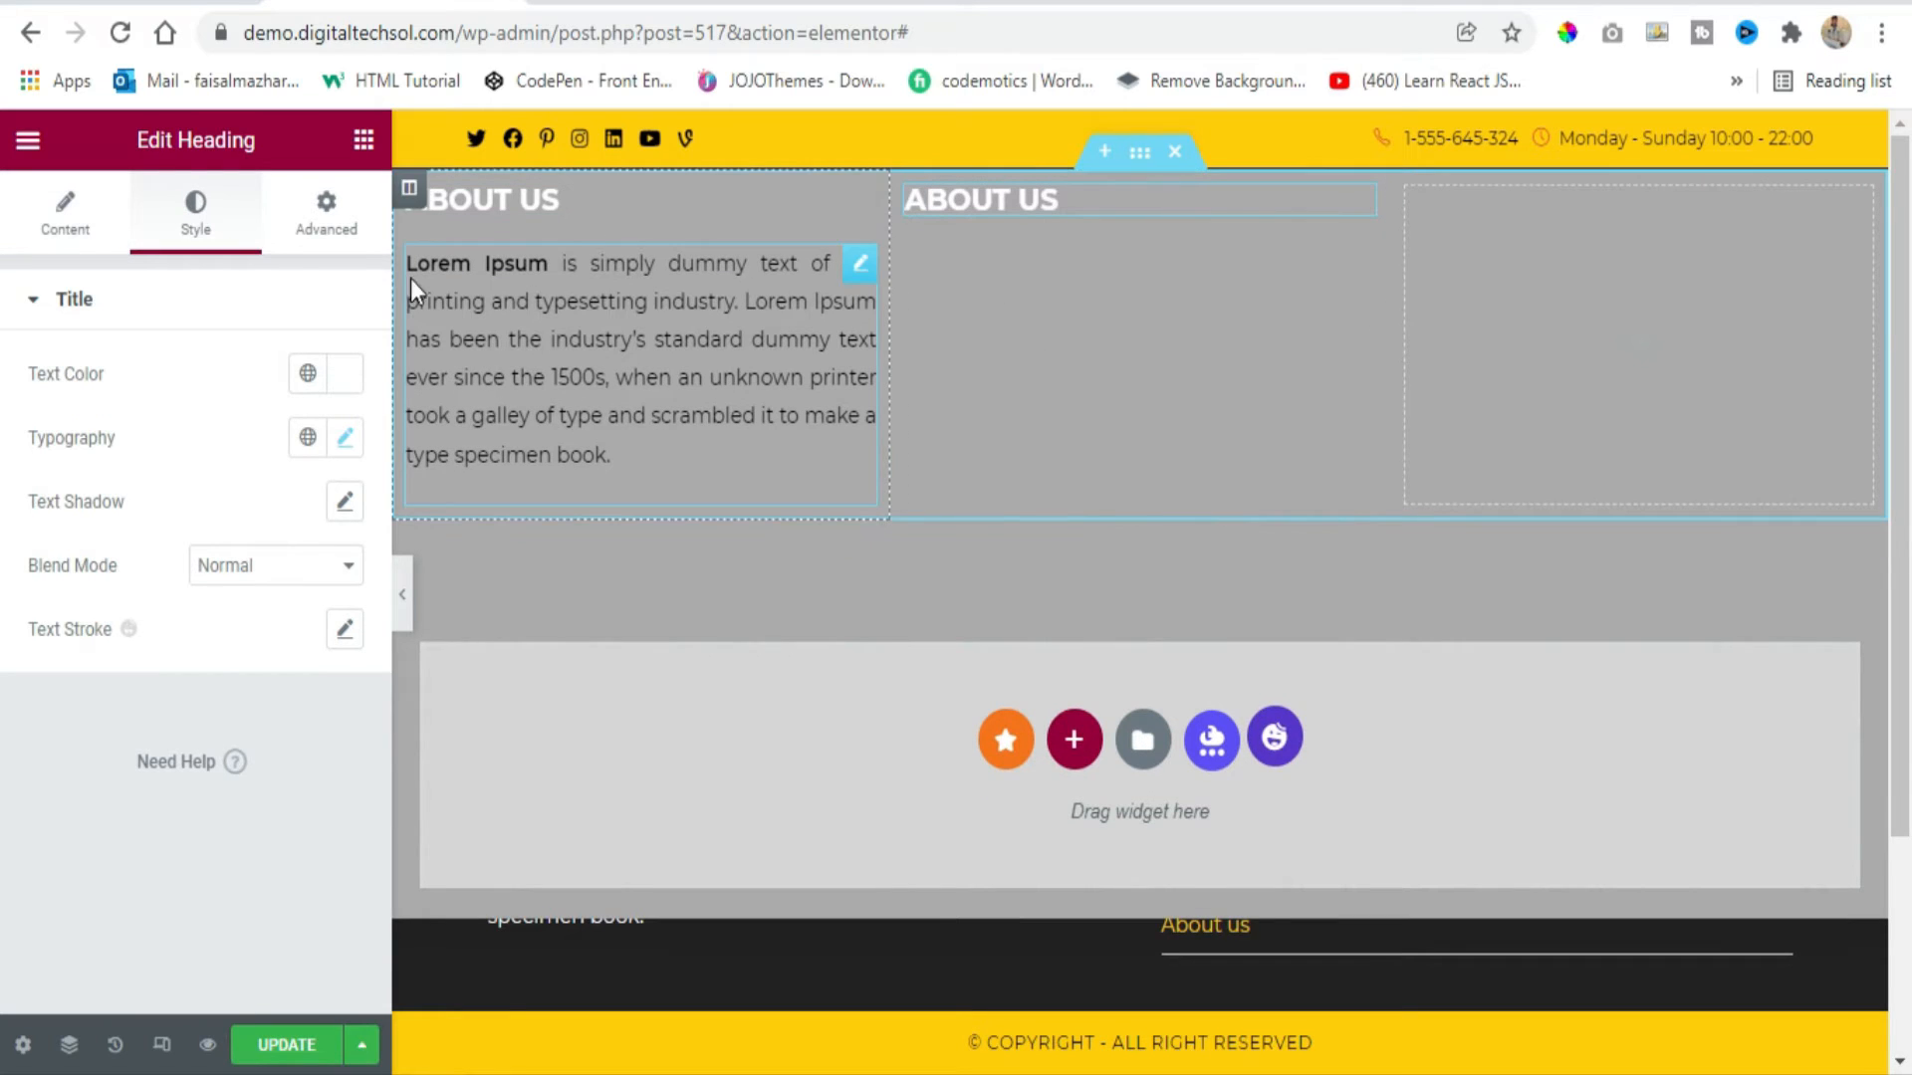
Change the title of the second column's heading to QUICK LINKS.
click(42, 242)
triple_click(187, 426)
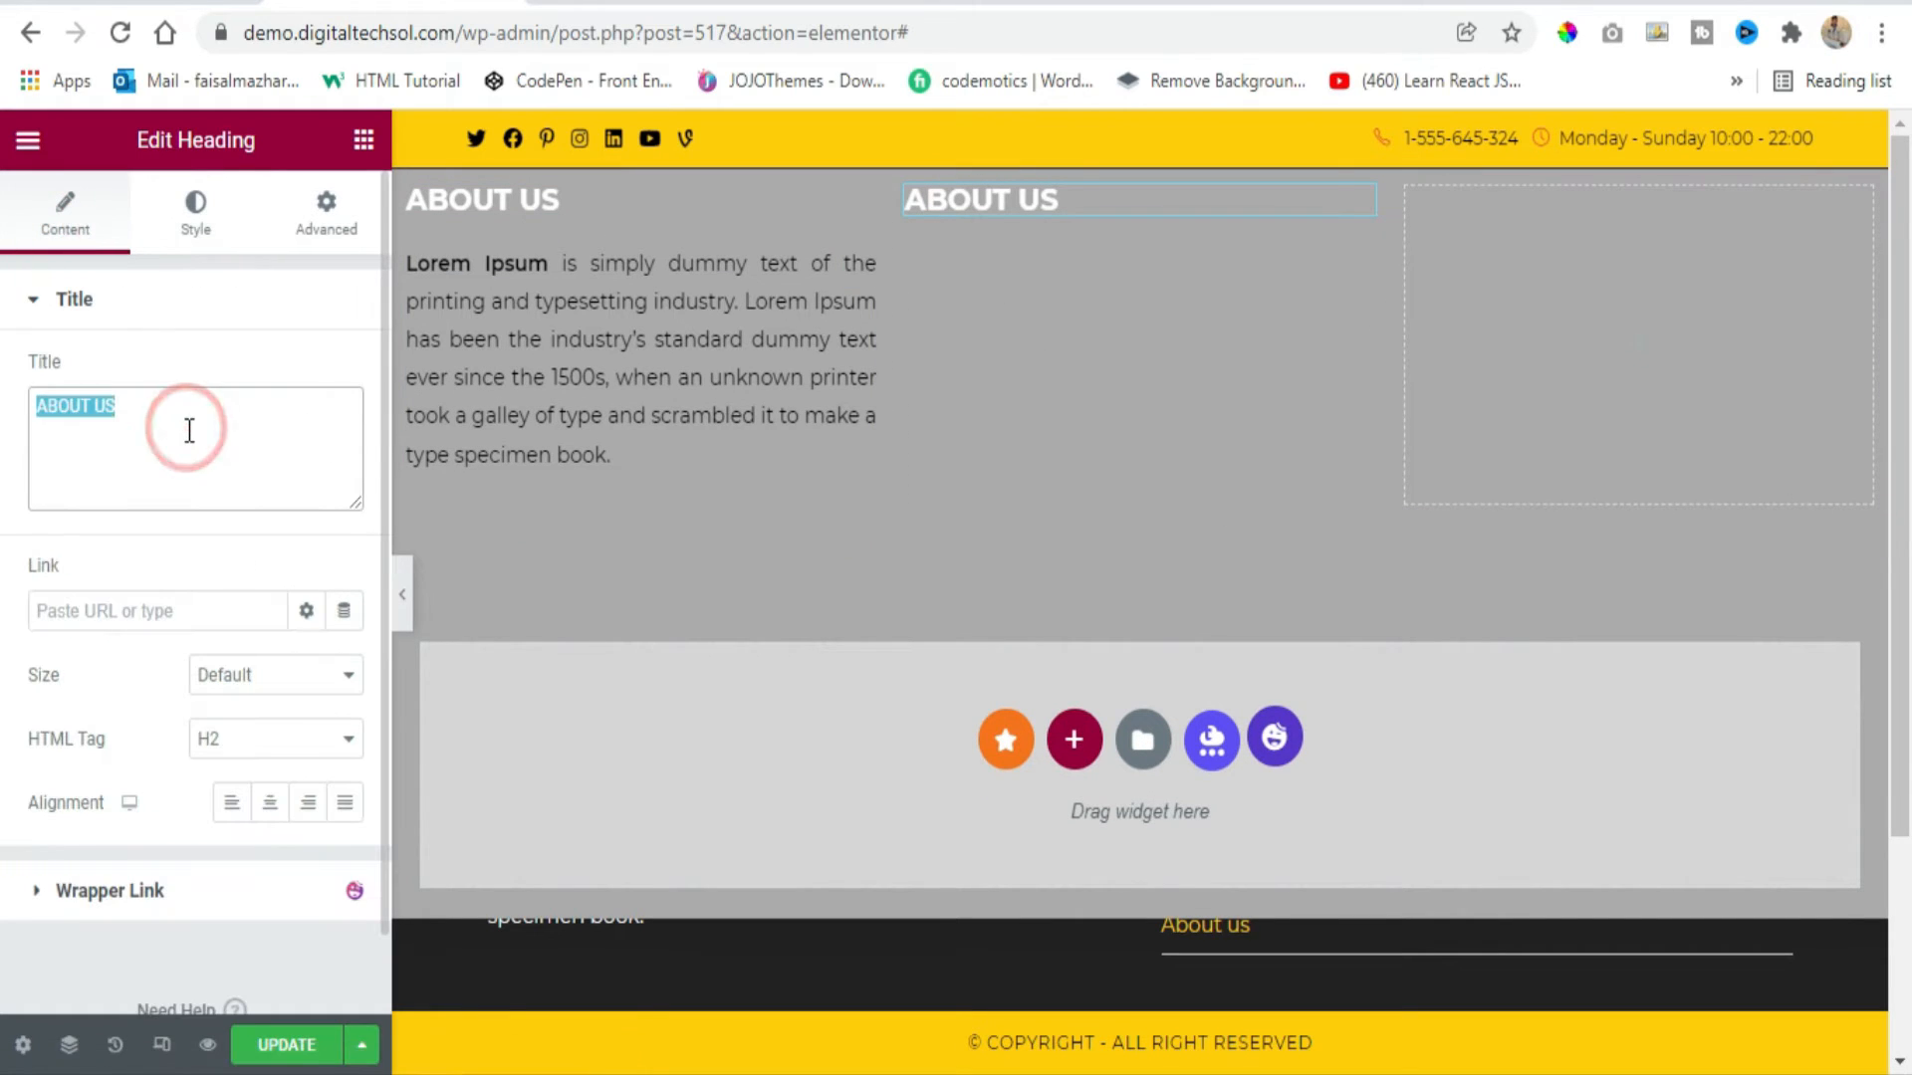
text(AUICK)
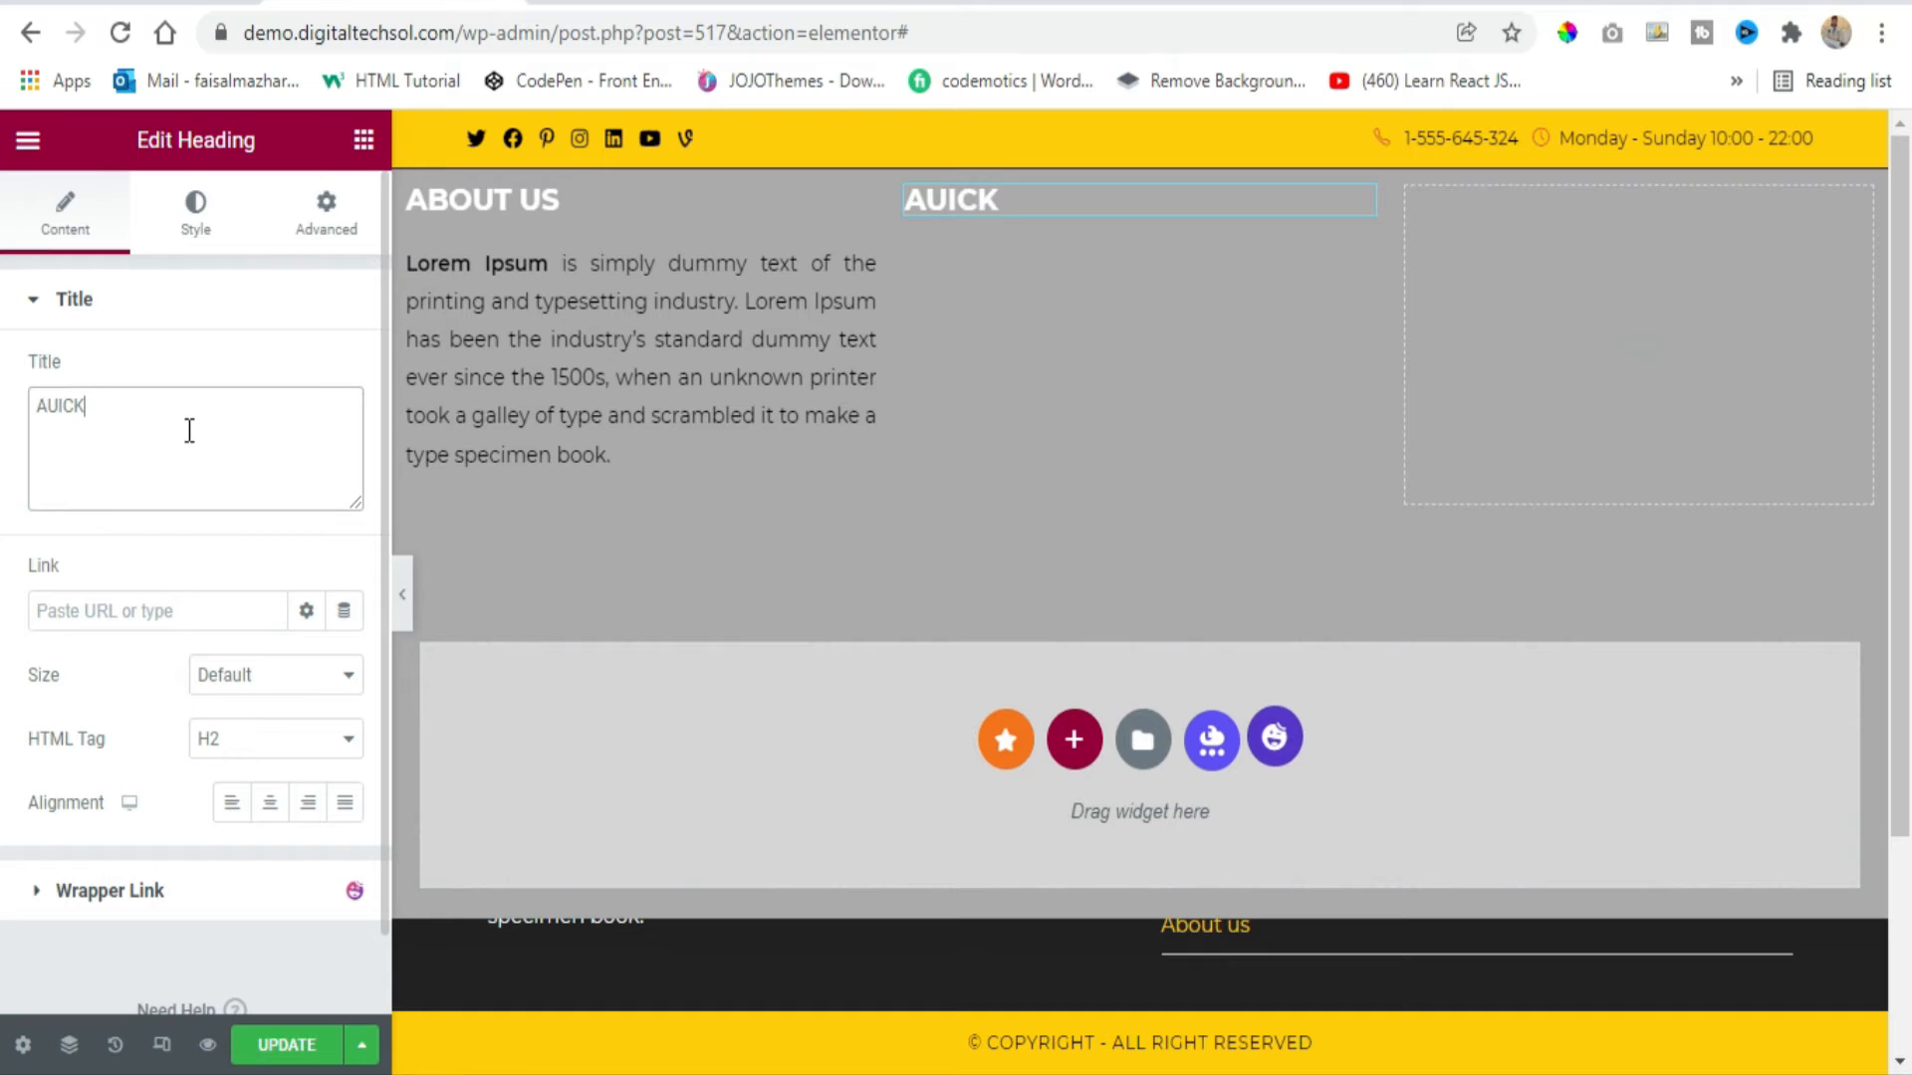
key(ctrl+a)
text(QU)
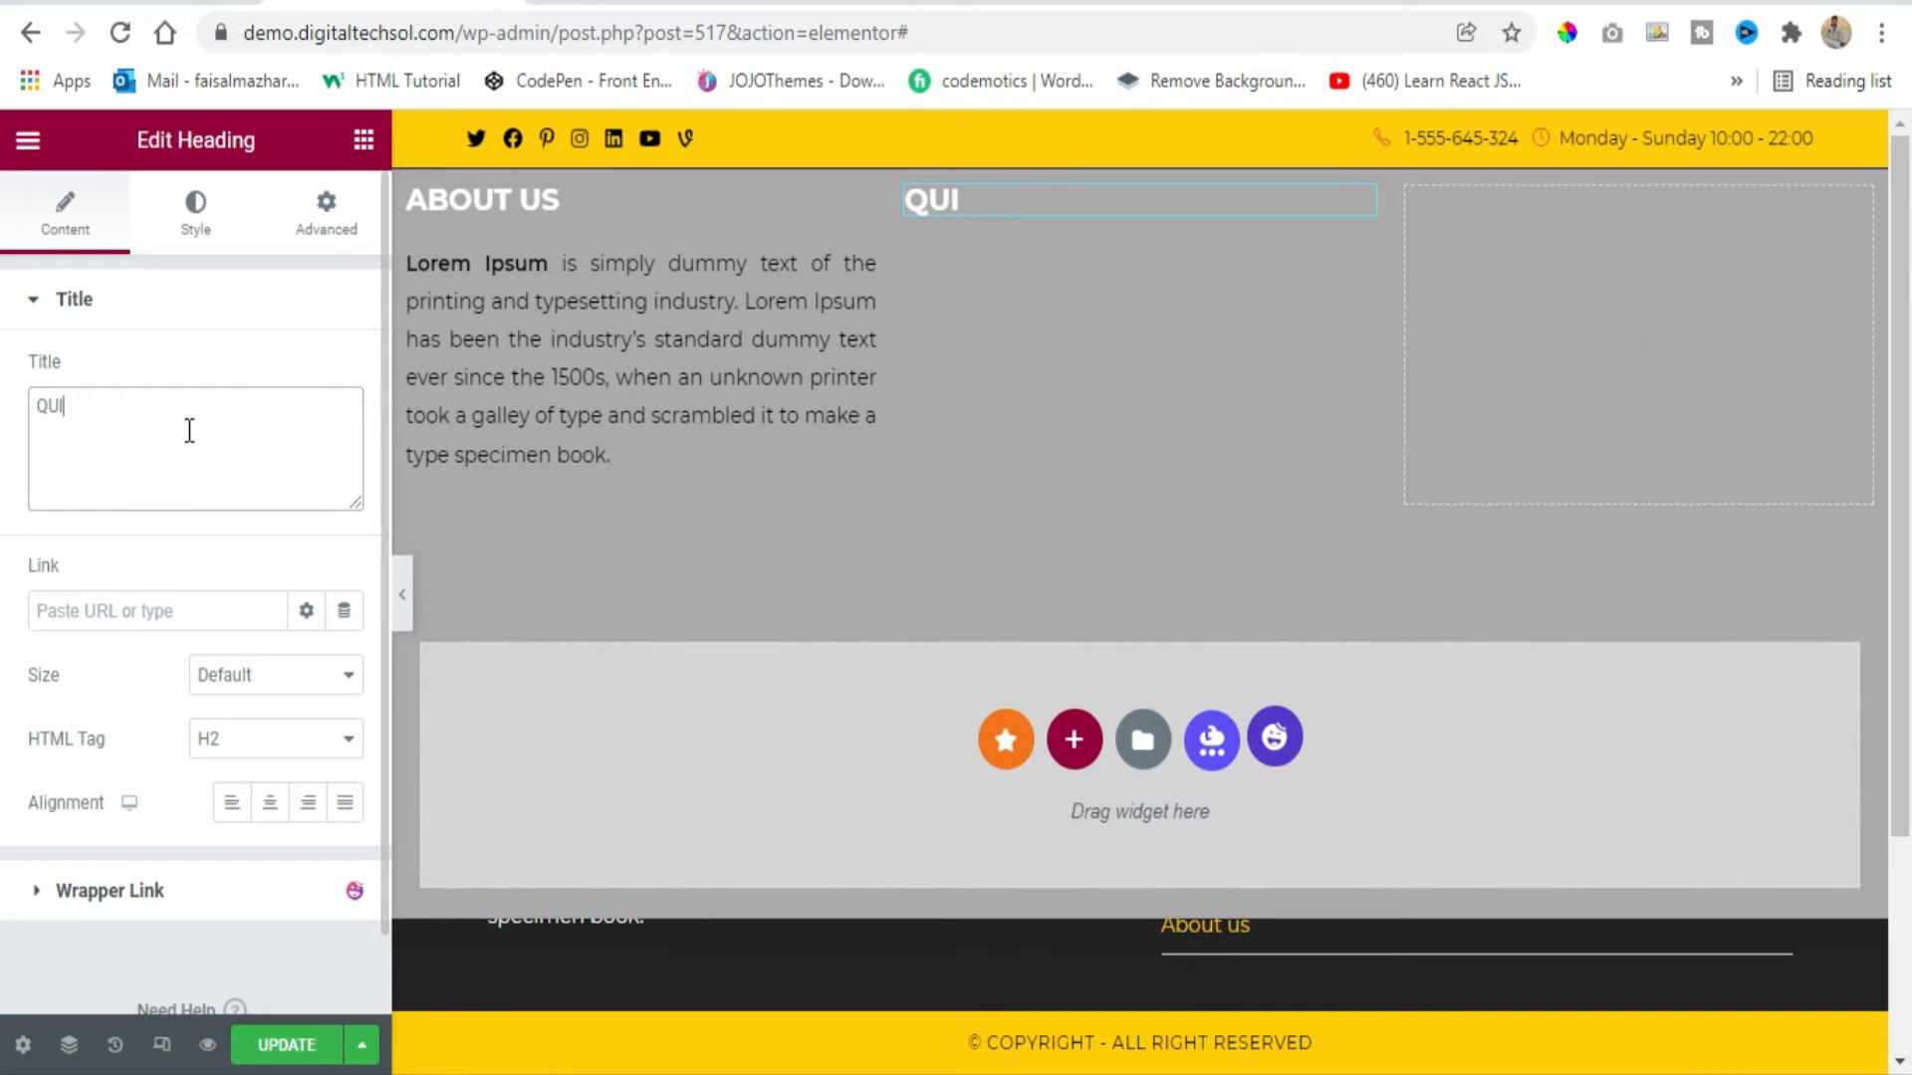
text(ICK LINKS)
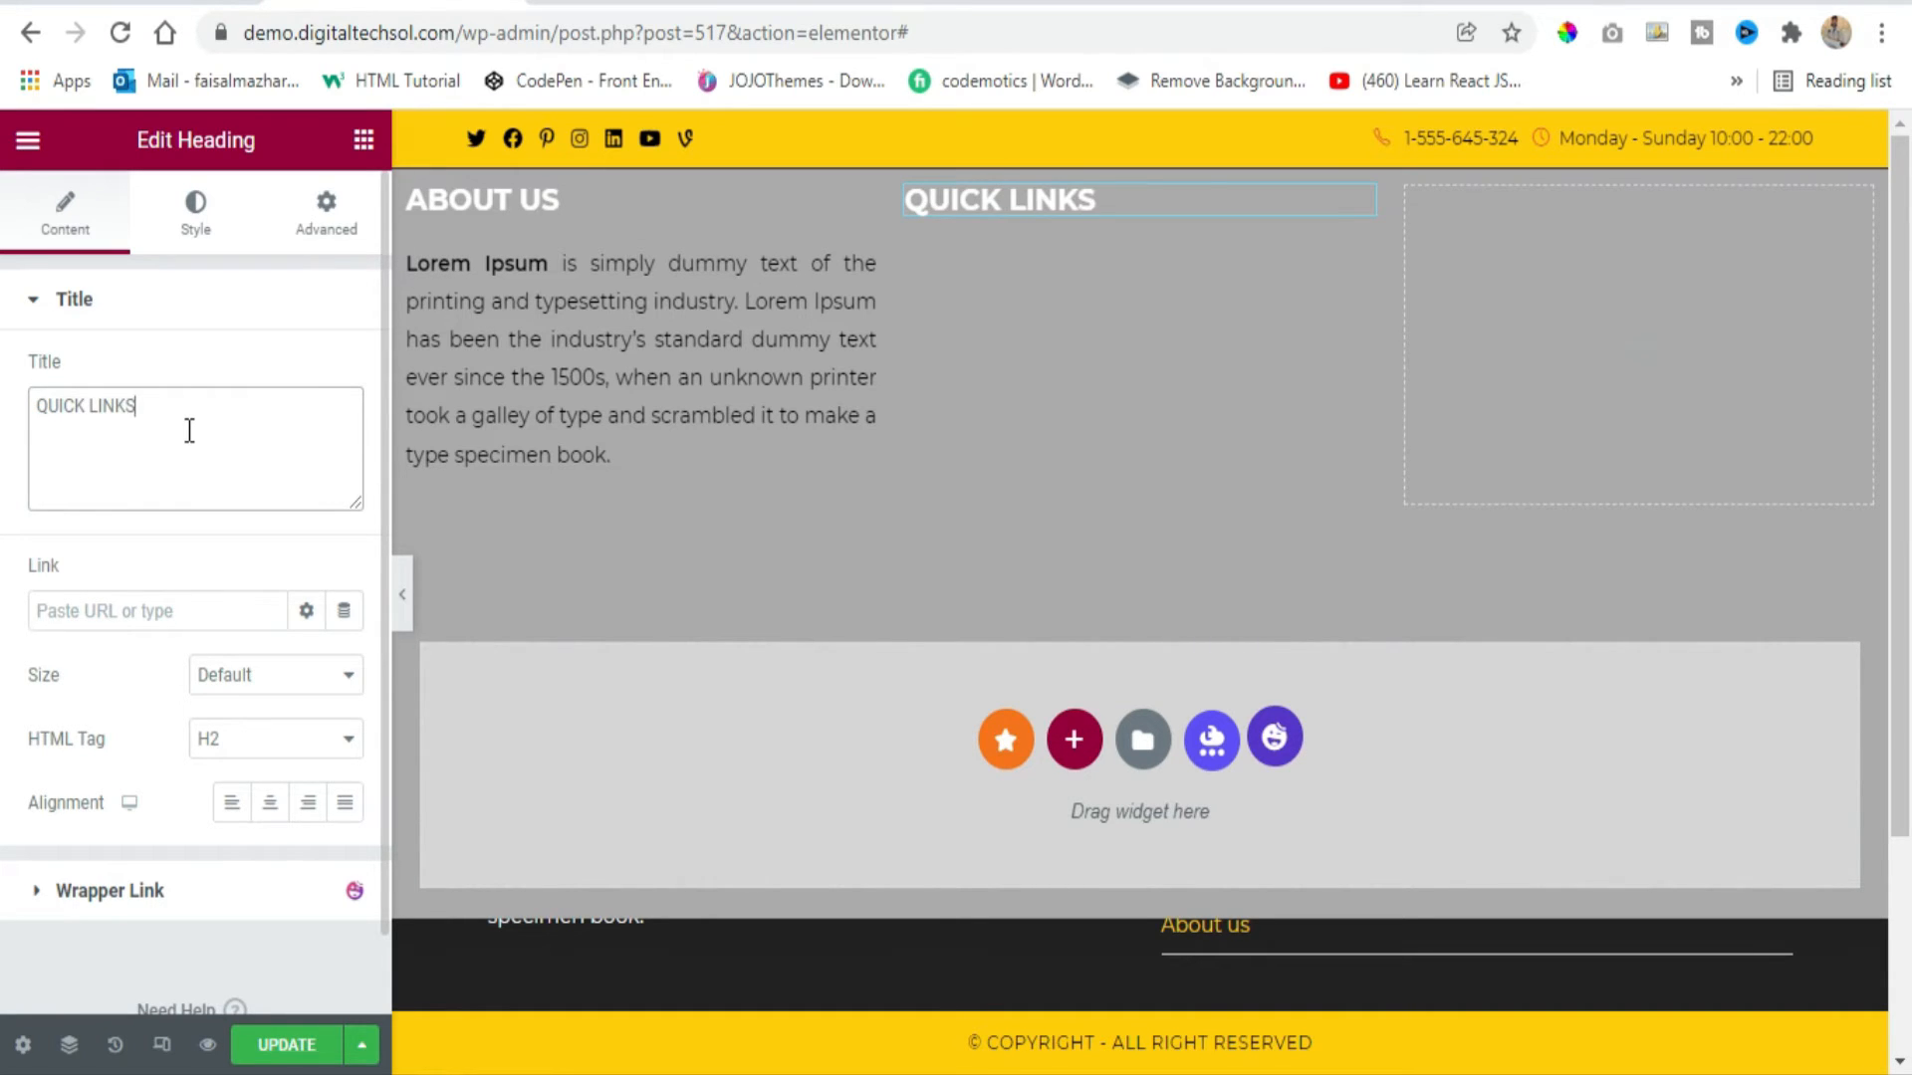
Add a Navigation Menu widget below the QUICK LINKS heading and assign Footer Menu 1 to it.
scroll(1080, 747, down, 3)
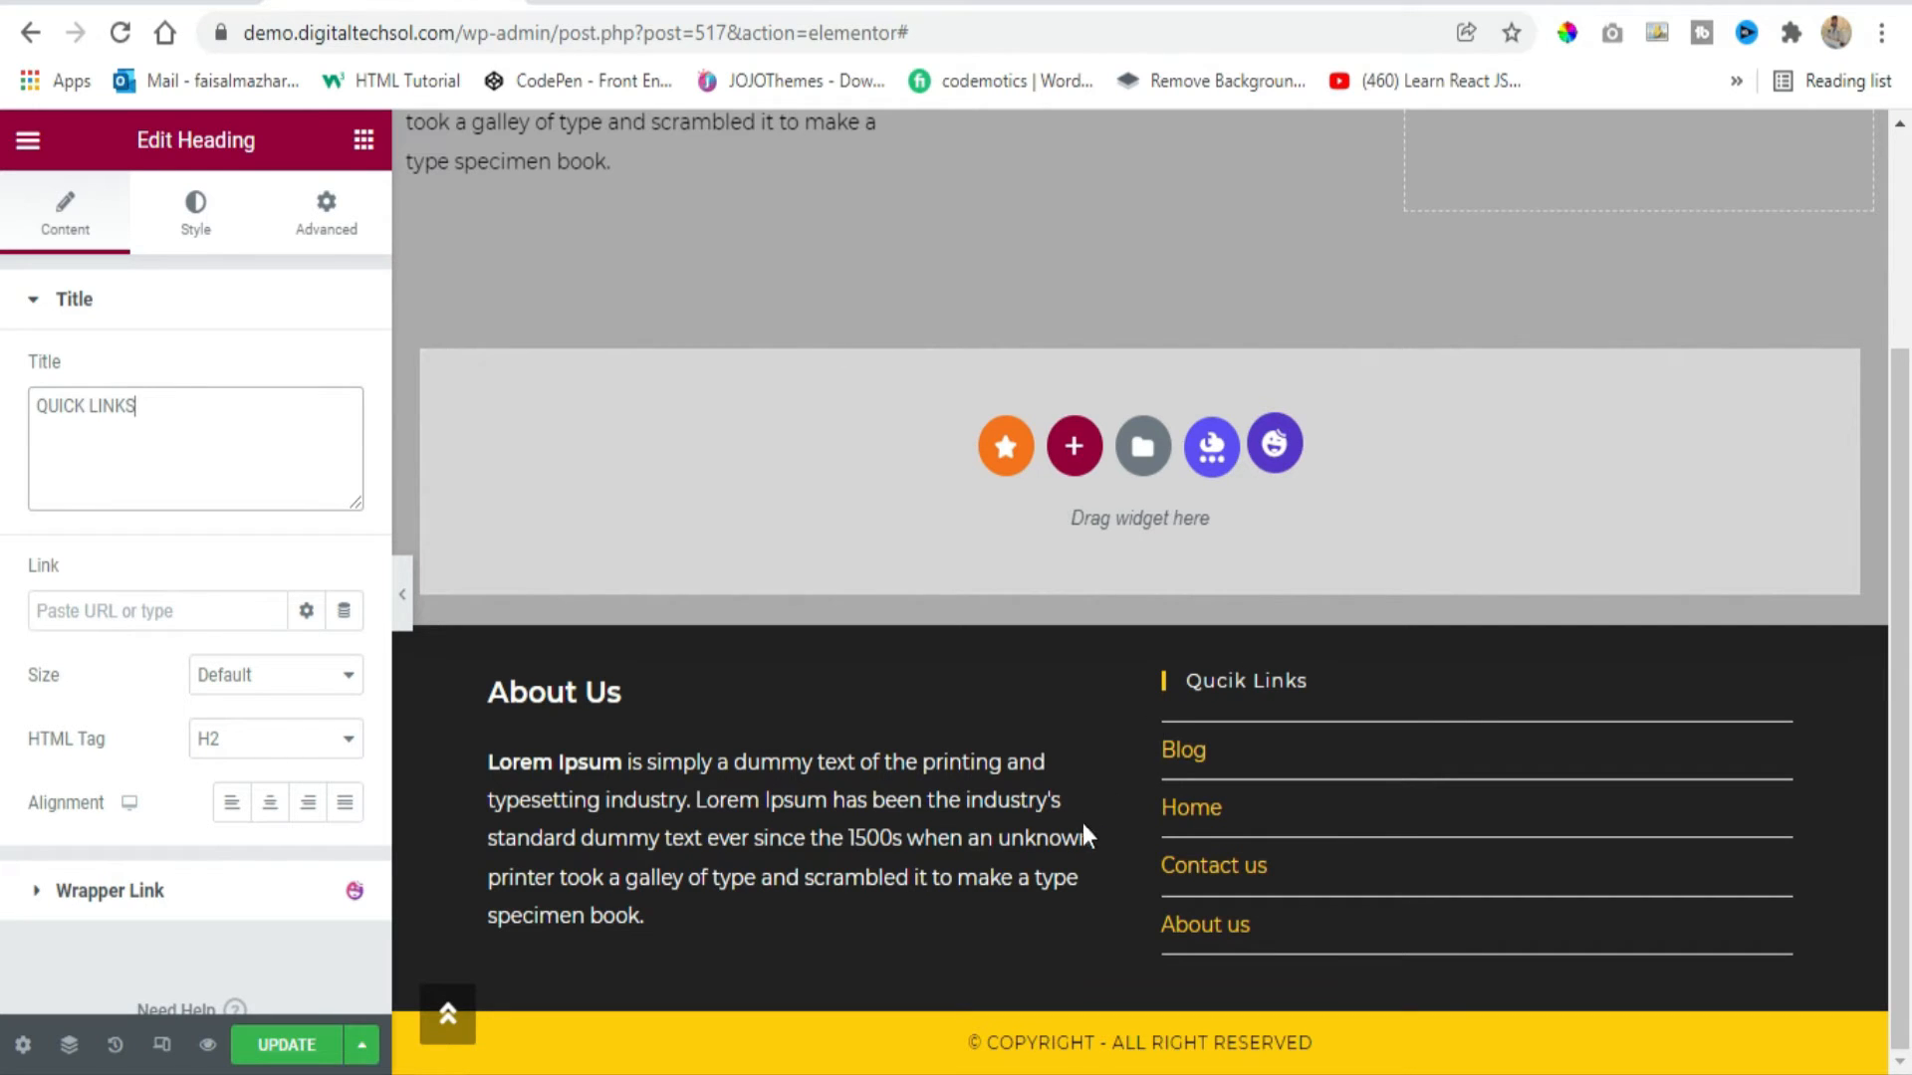
scroll(1038, 886, up, 3)
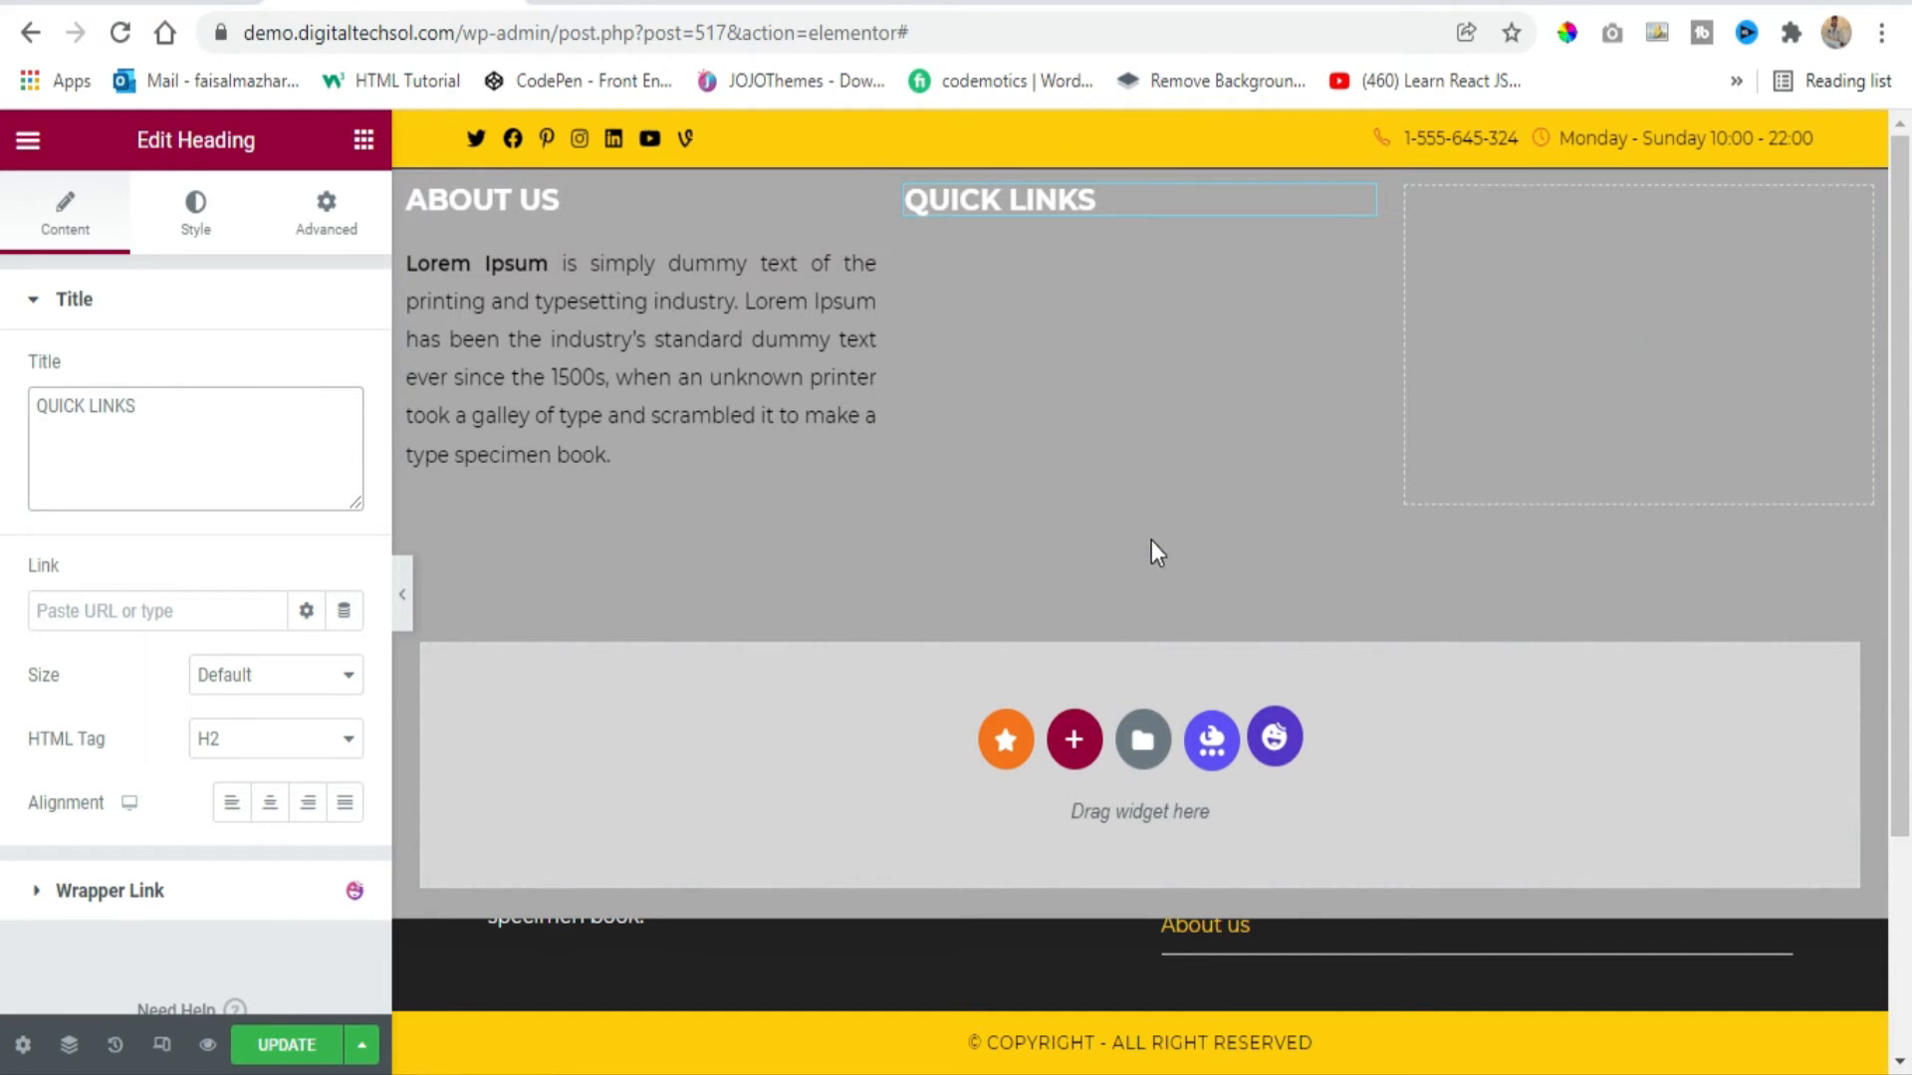
click(363, 140)
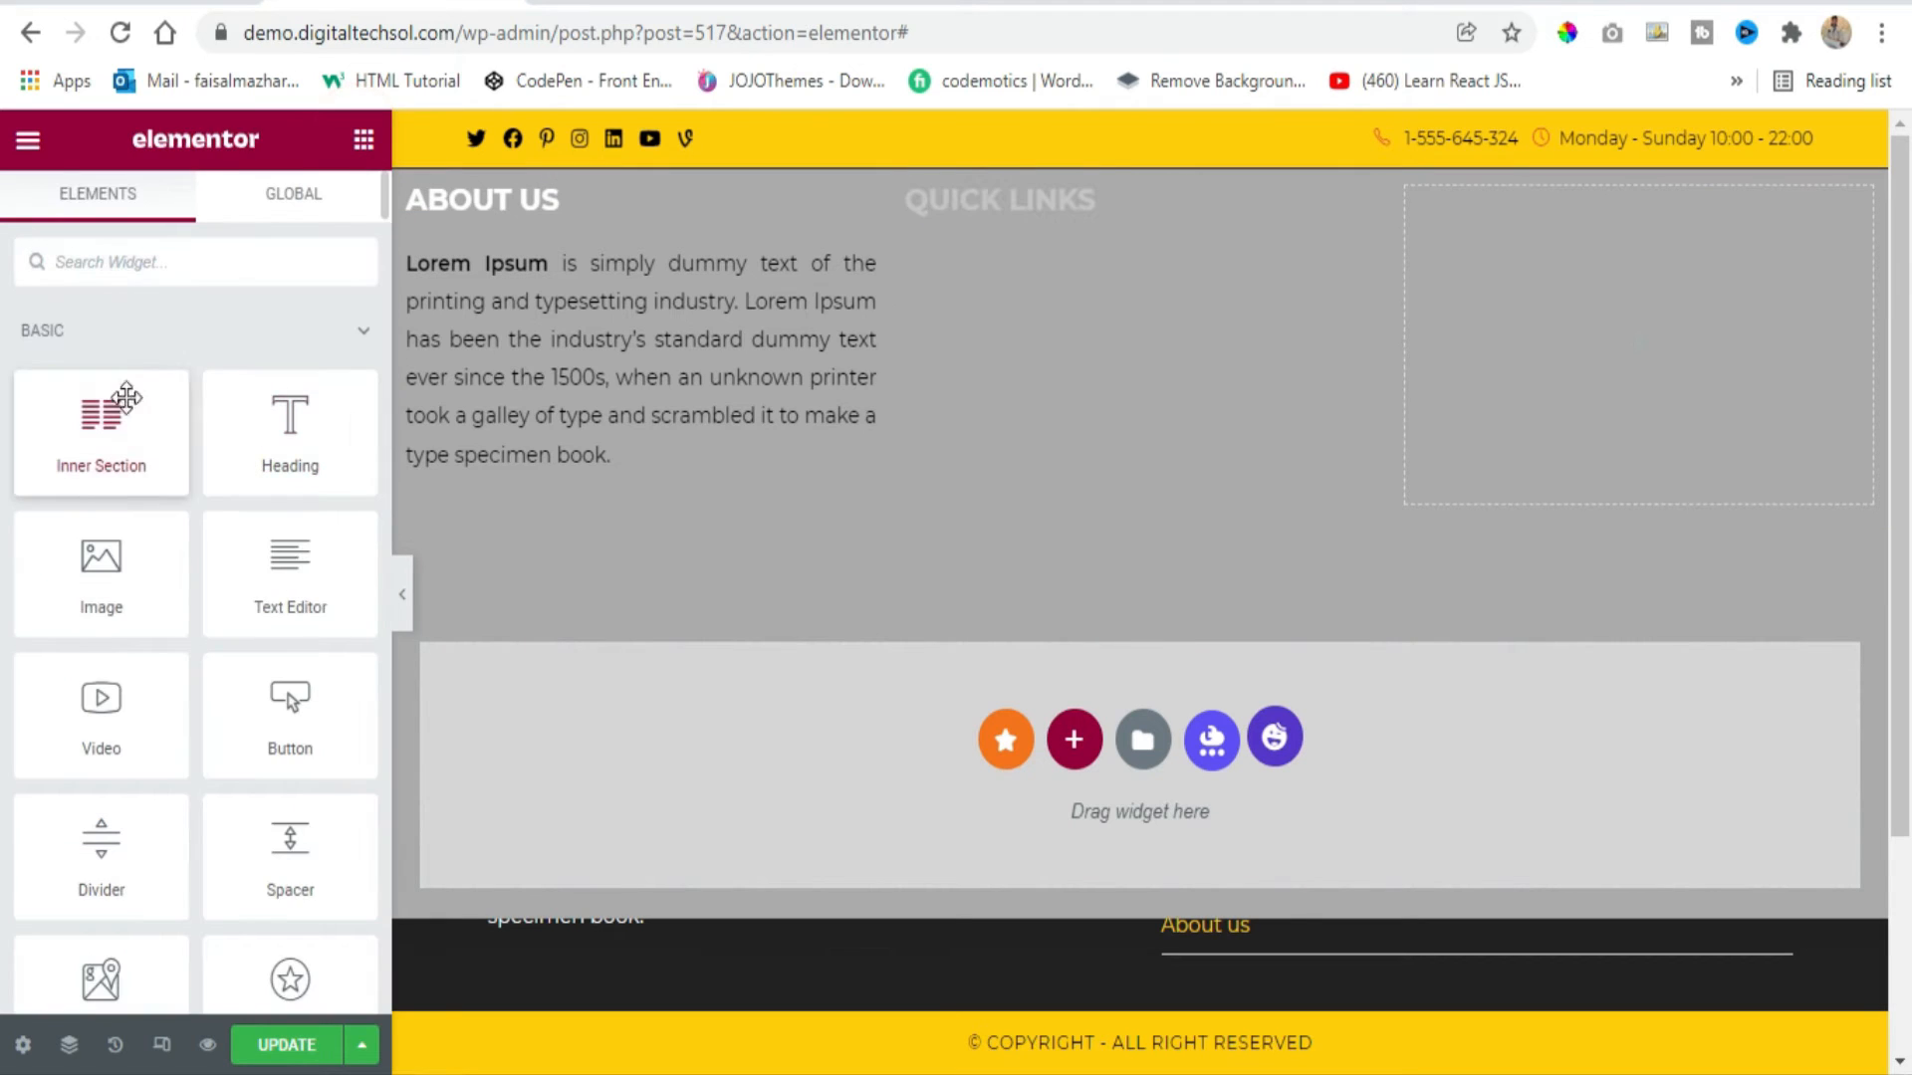
click(177, 260)
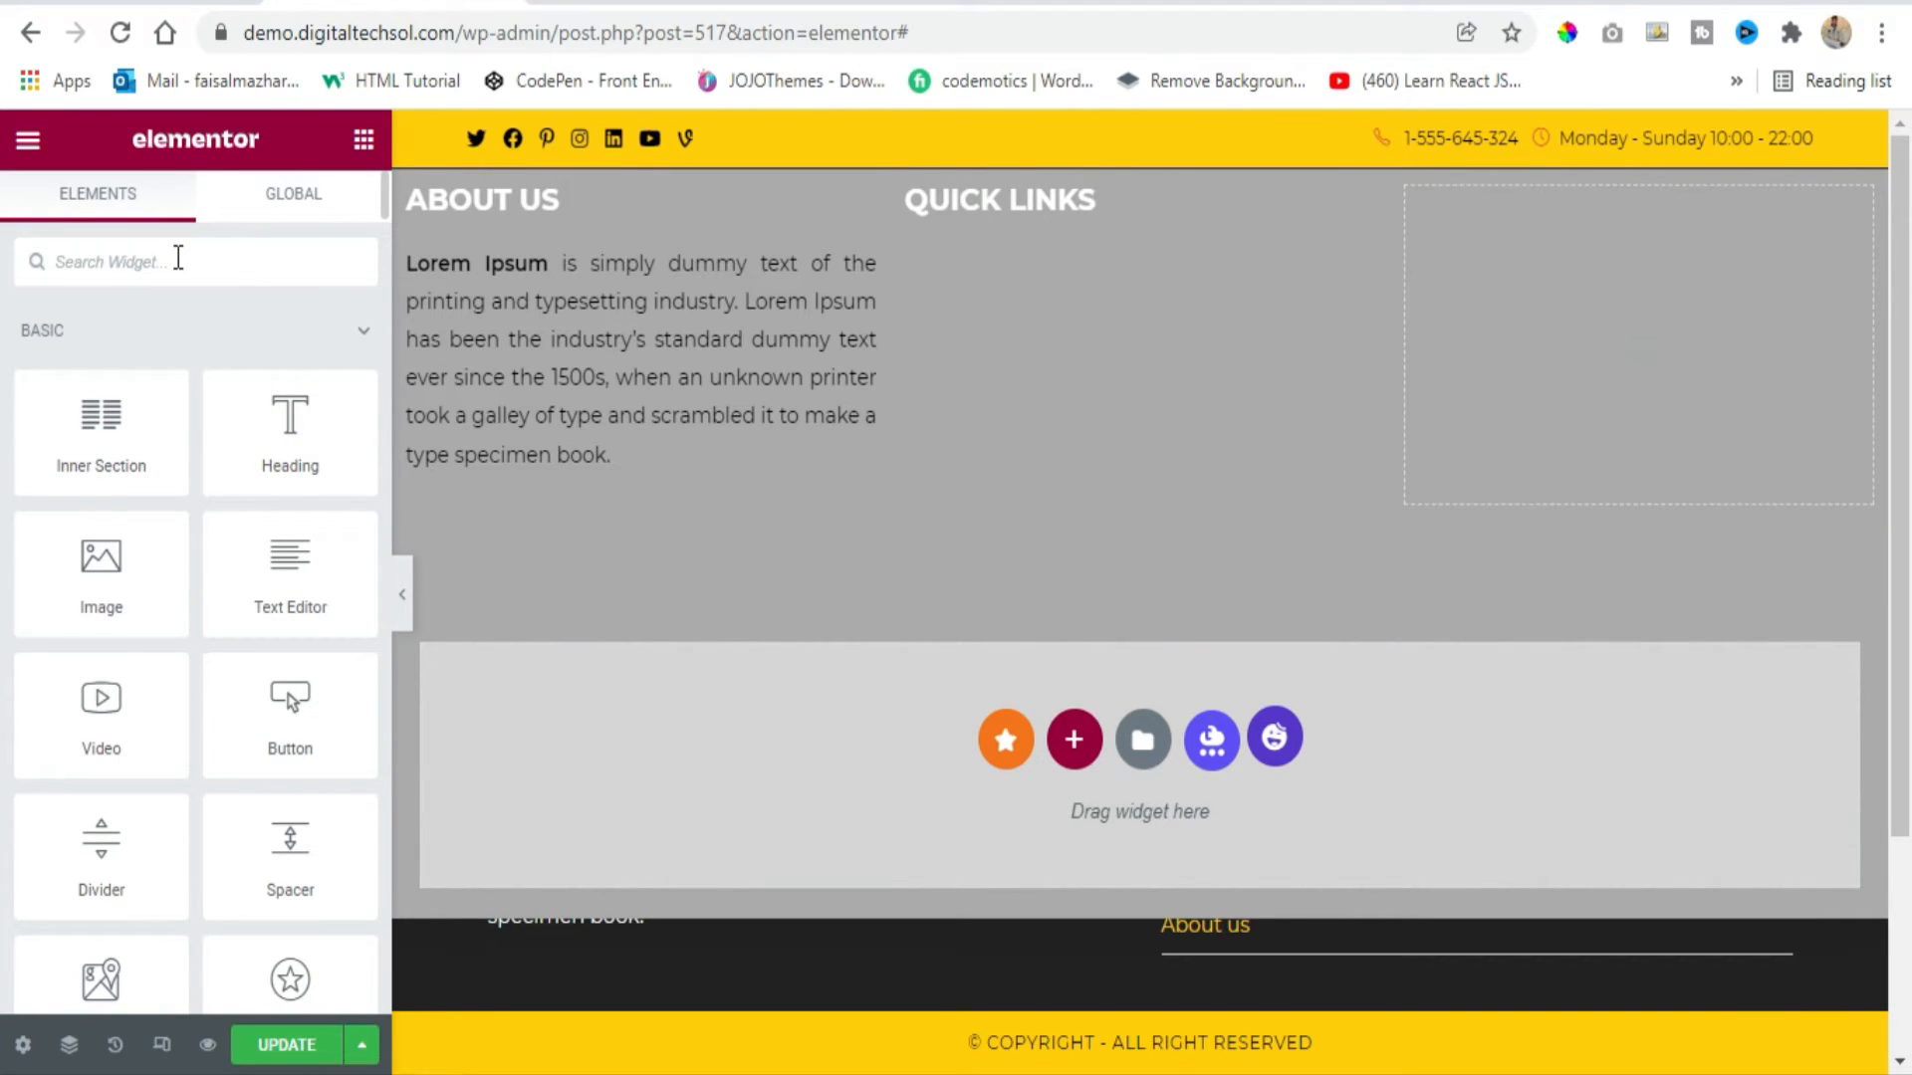
text(MENU)
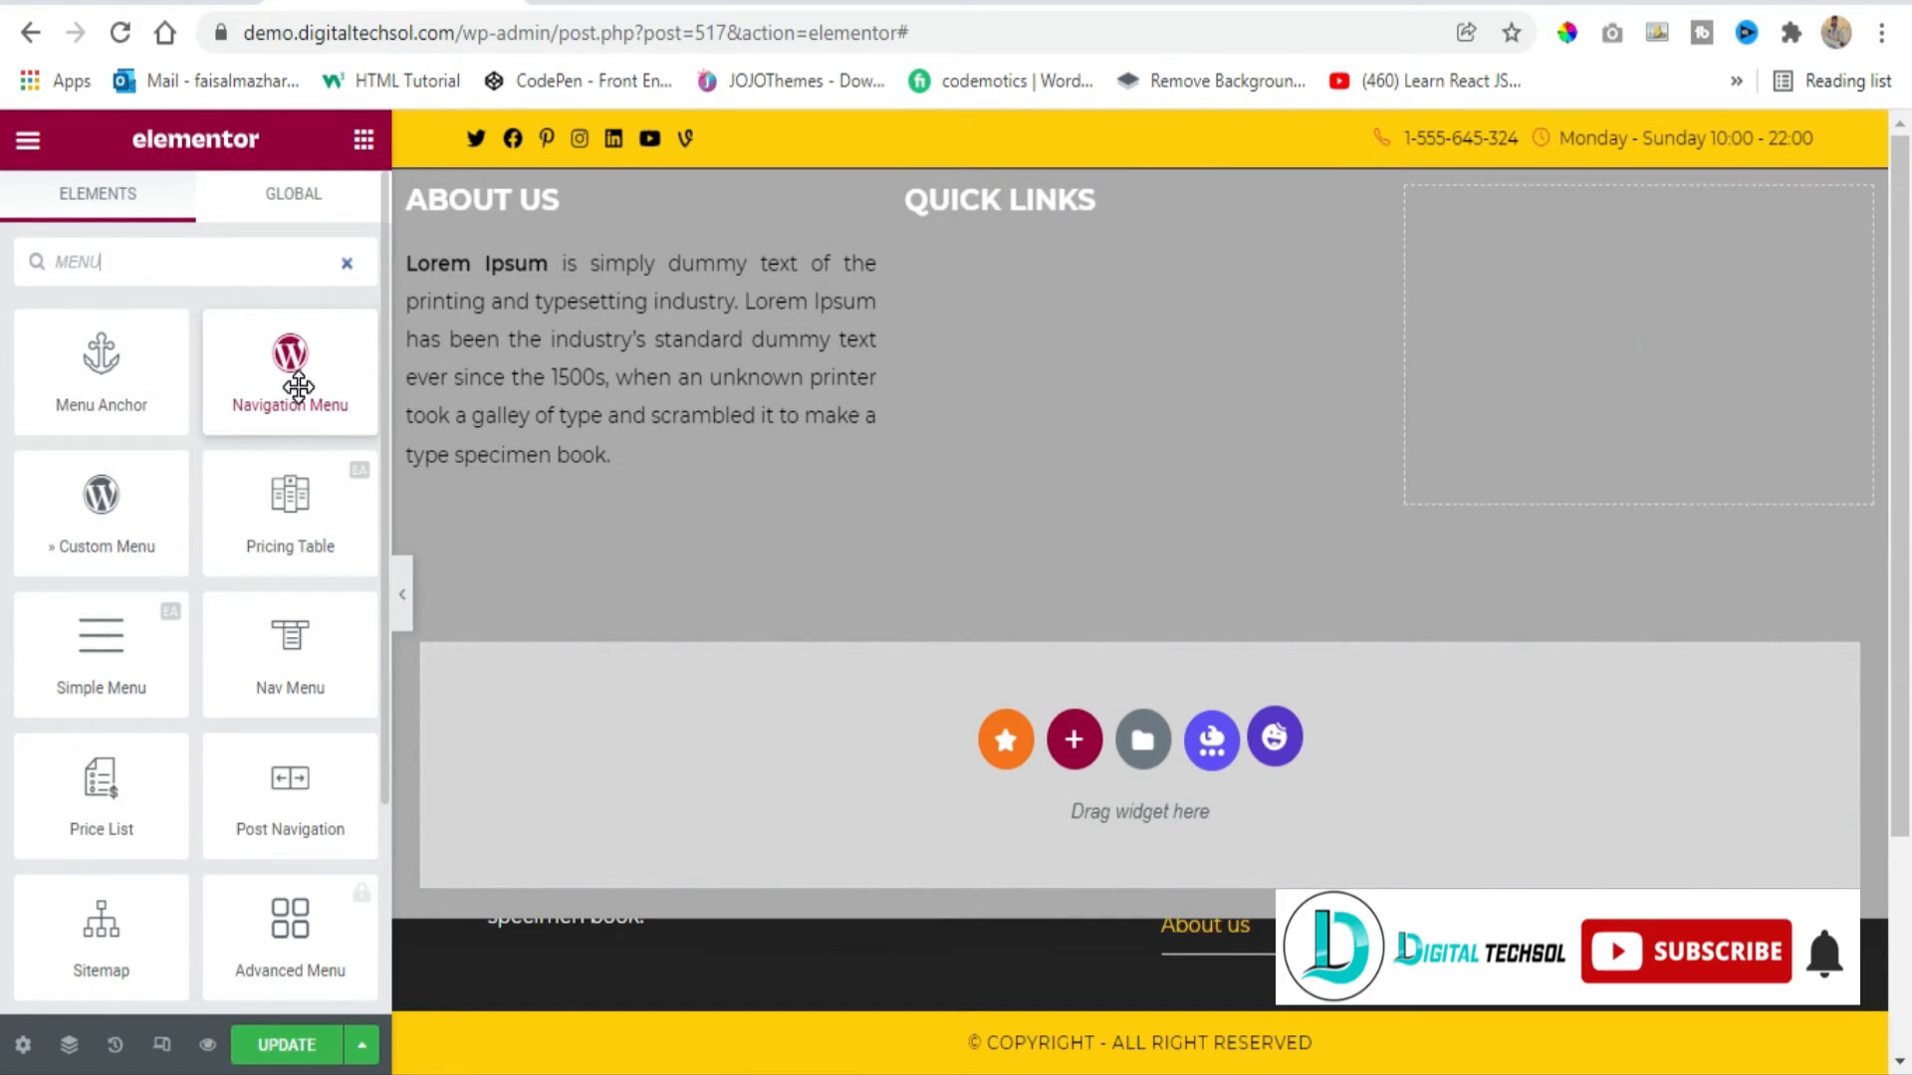
drag(298, 386, 1017, 223)
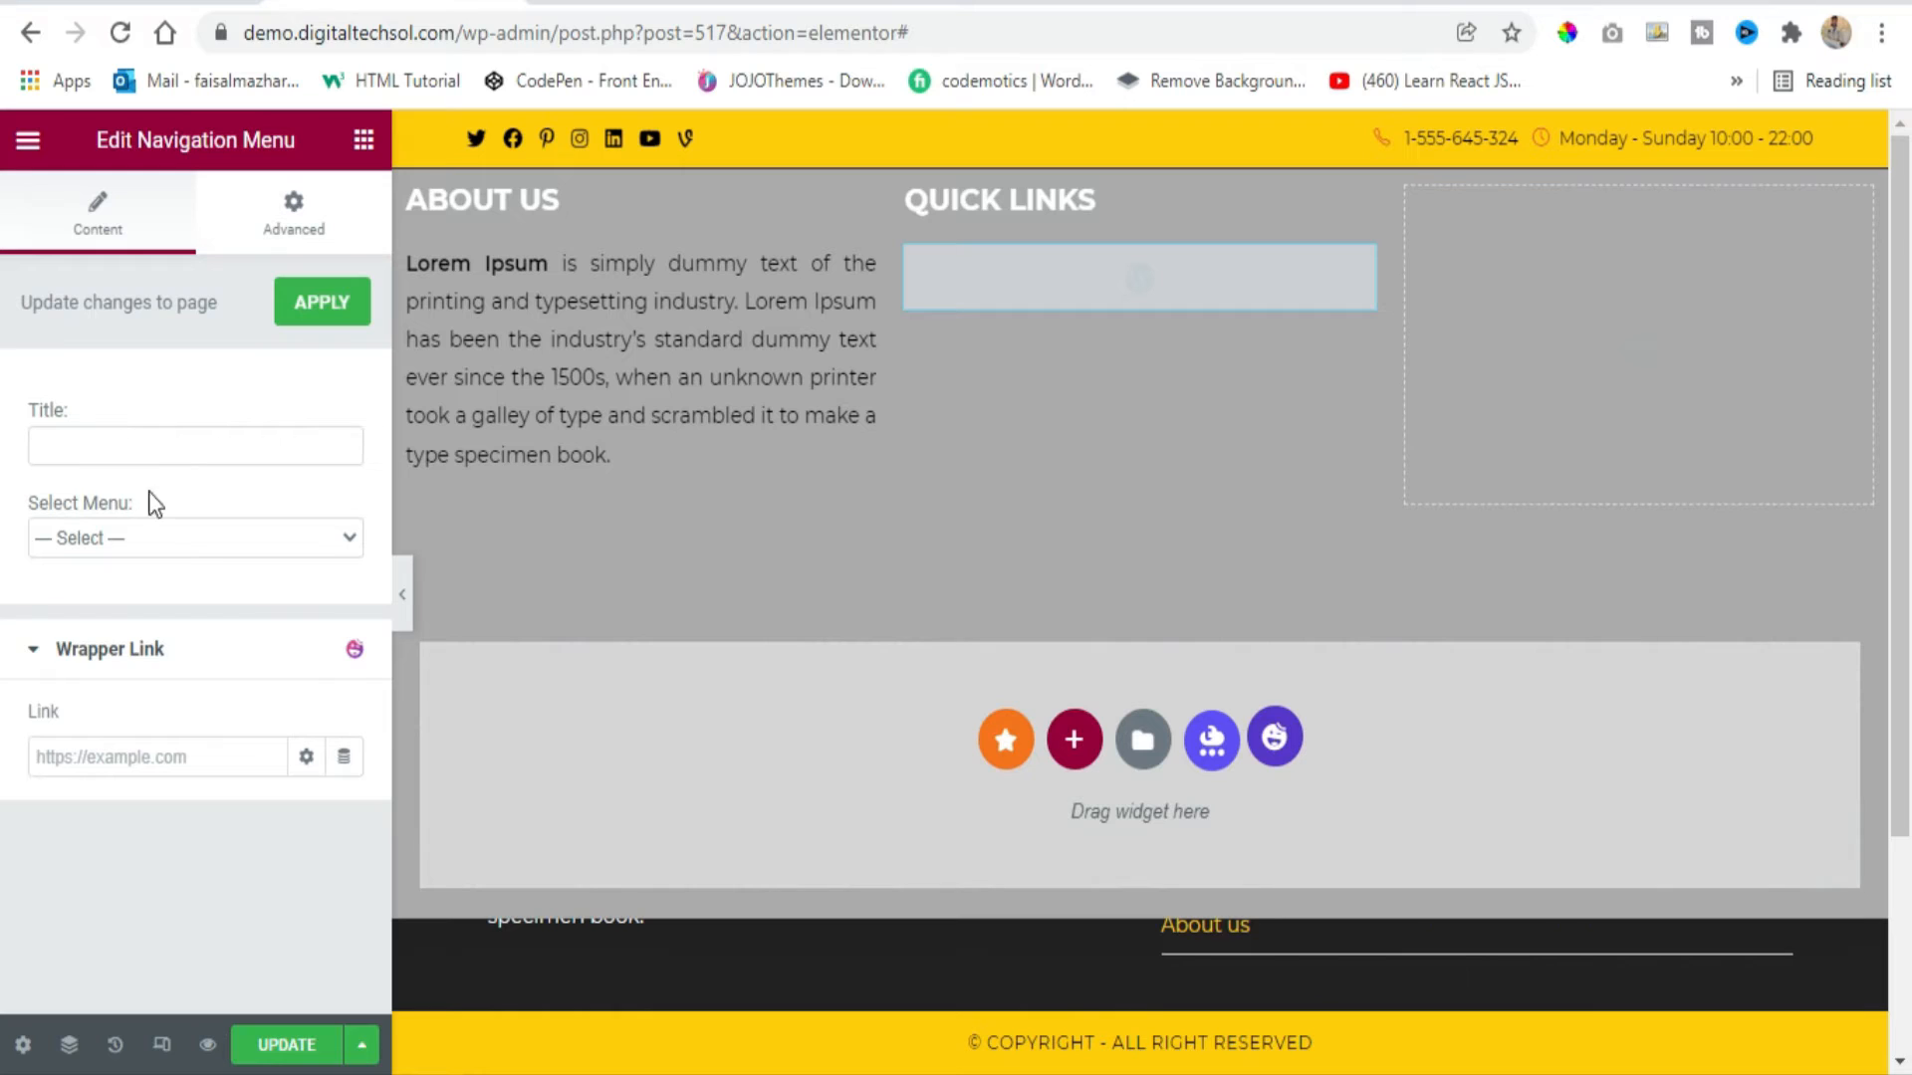
click(176, 547)
click(161, 588)
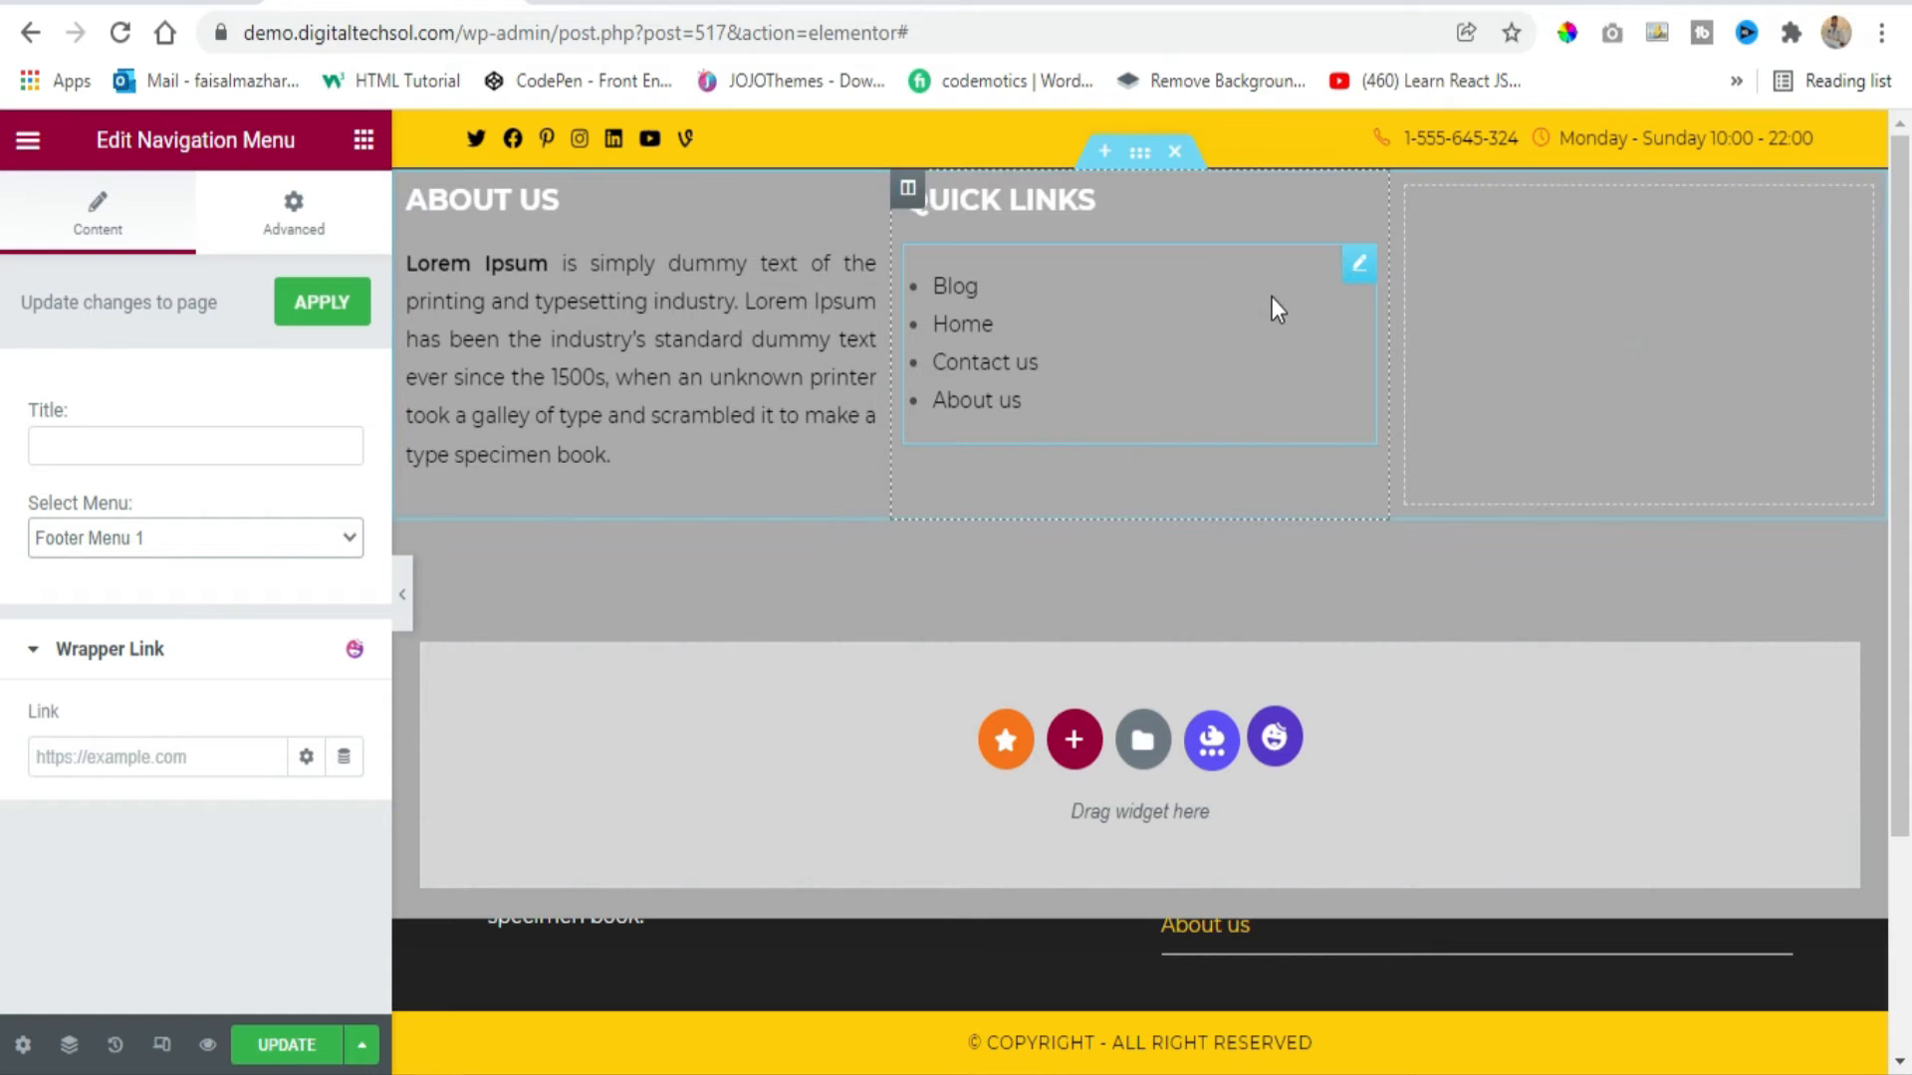
Duplicate the QUICK LINKS heading, move the copy into the third column and title it QUICK LINKS 2.
right_click(1360, 206)
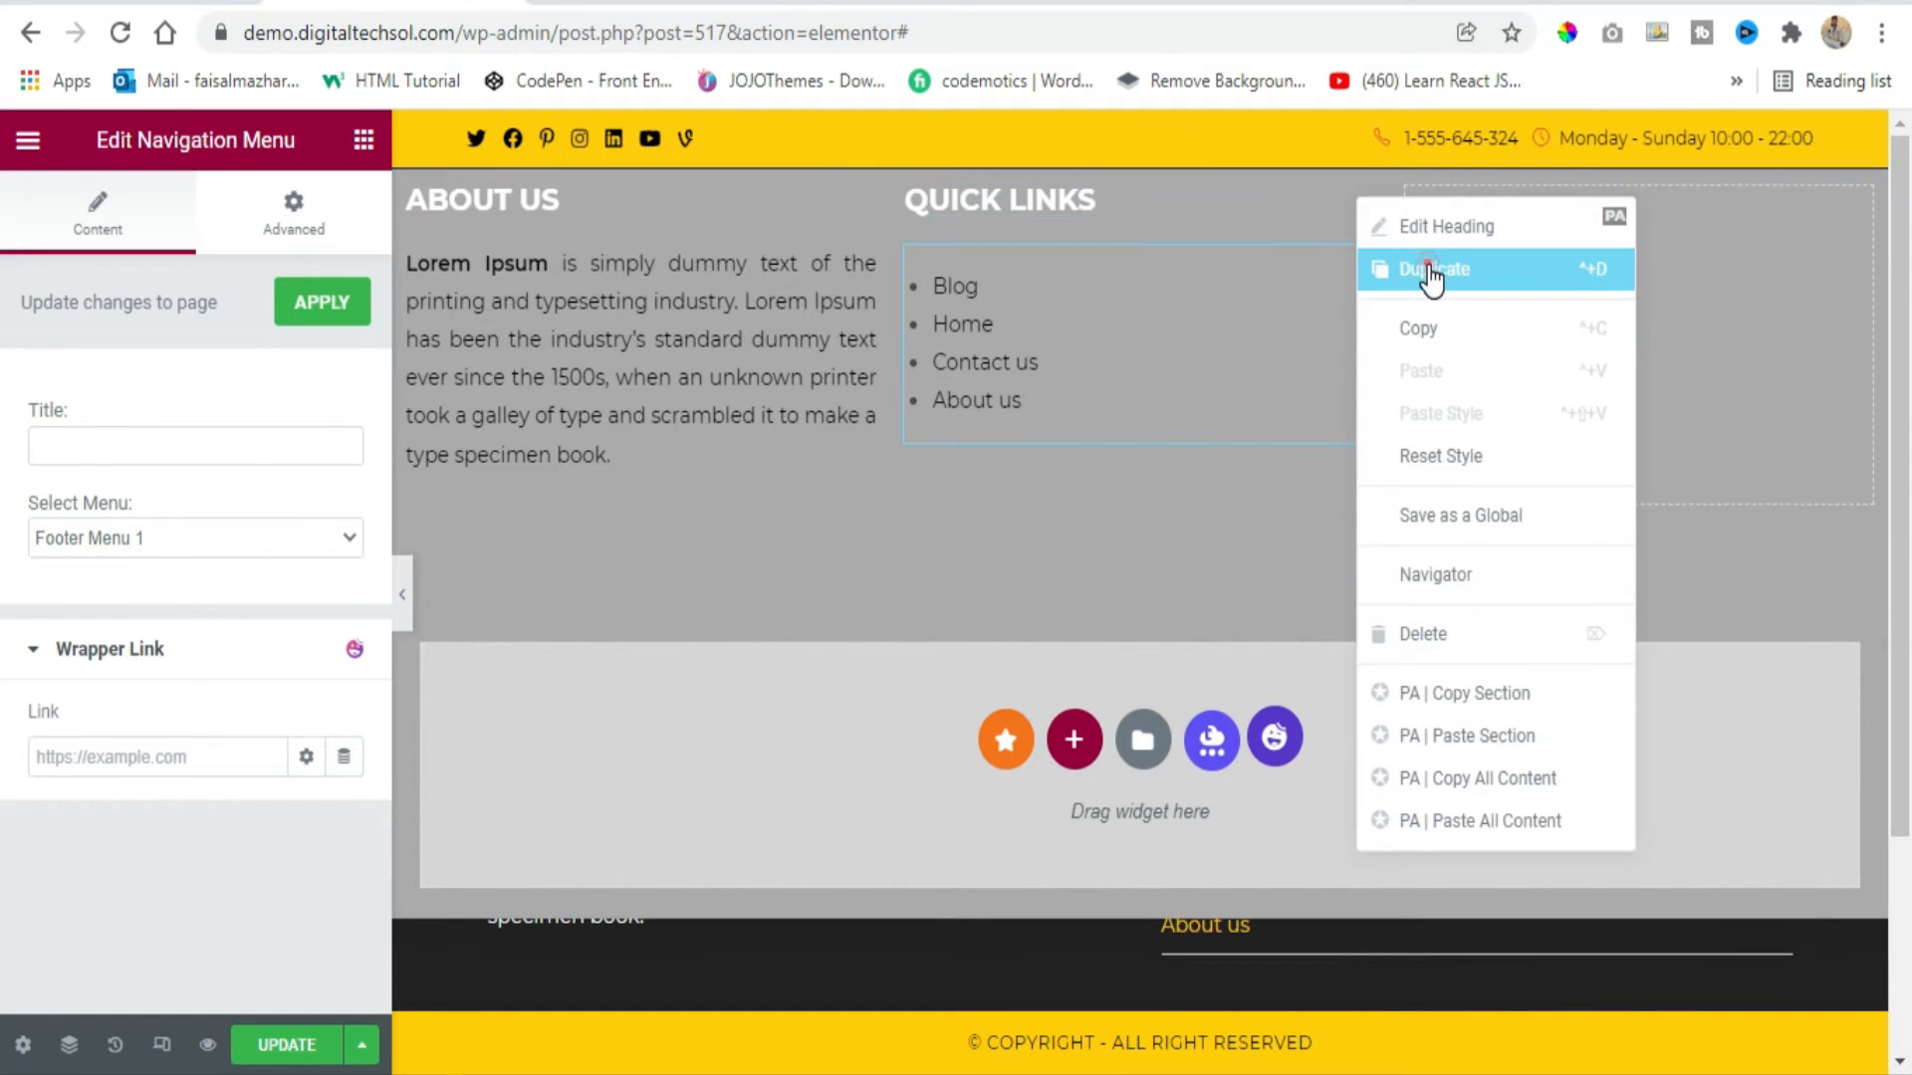
click(1416, 266)
drag(1362, 209, 1543, 214)
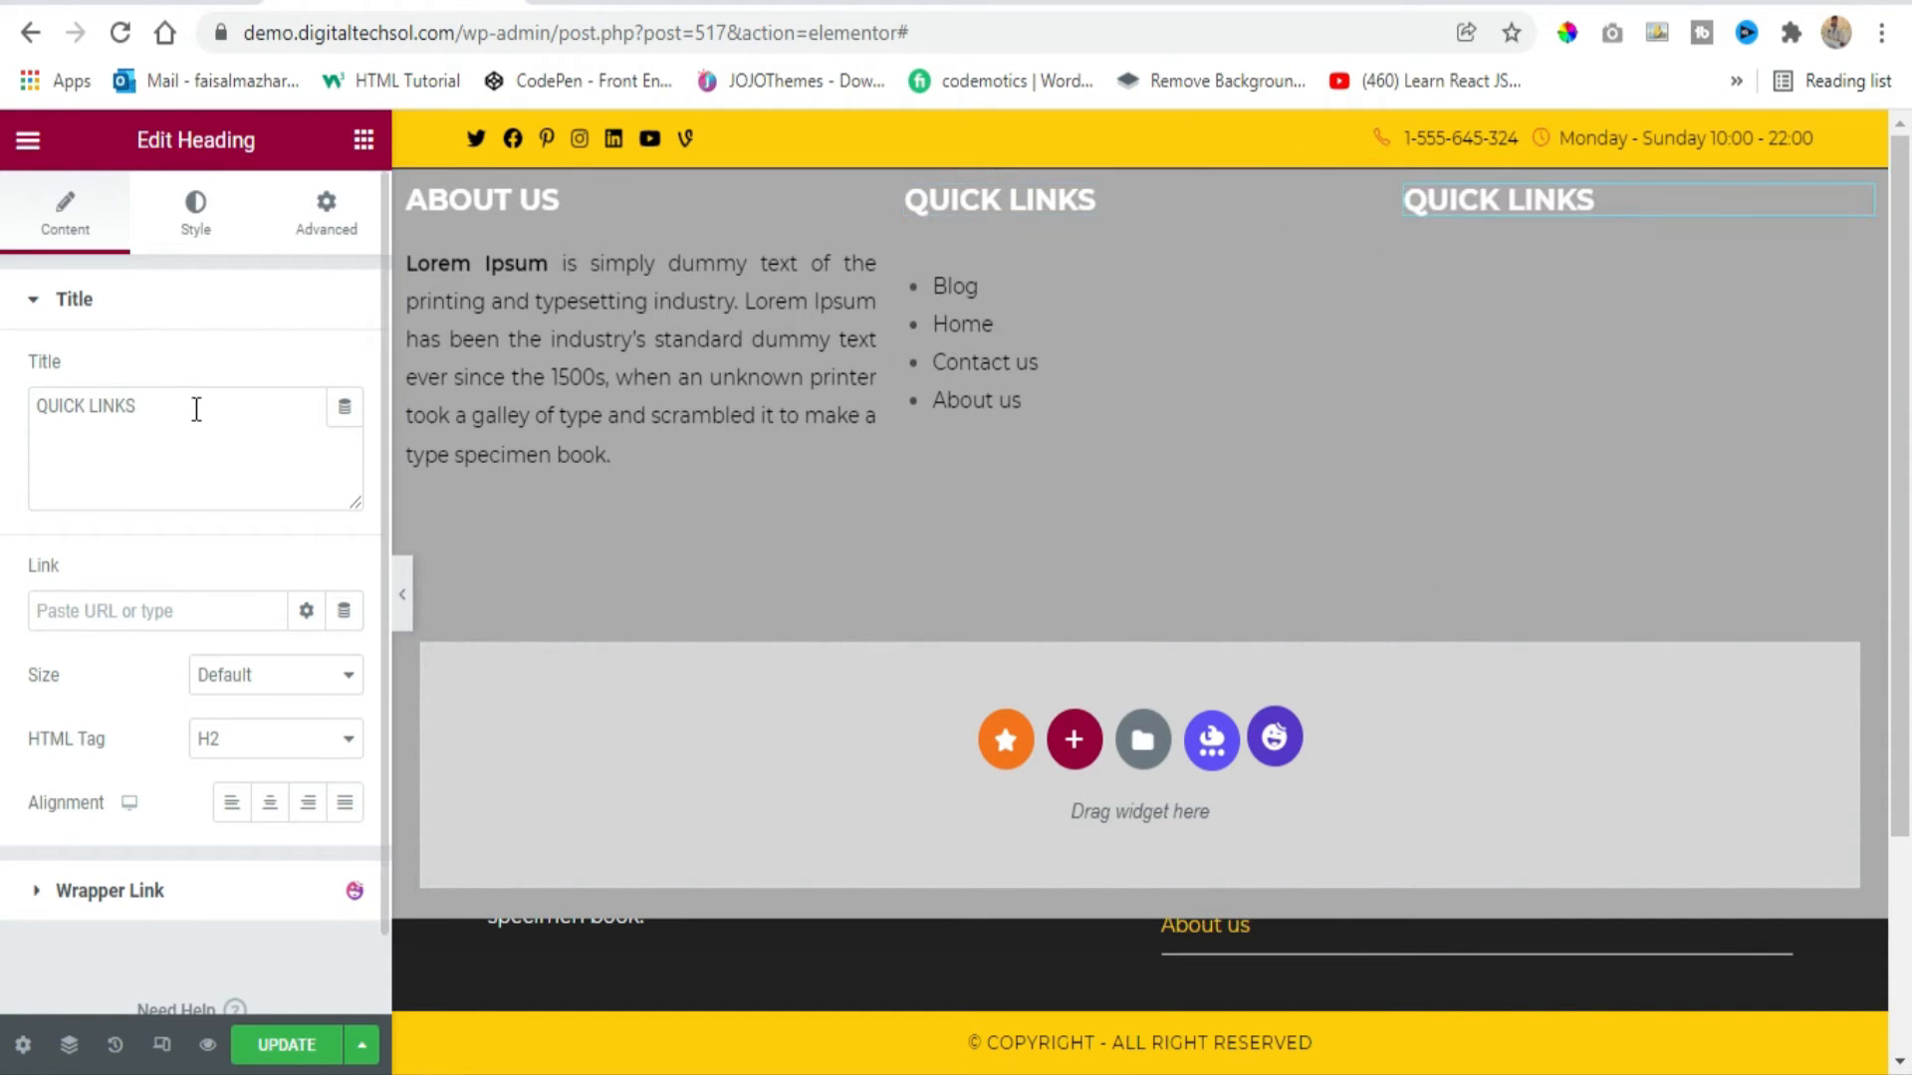
click(193, 408)
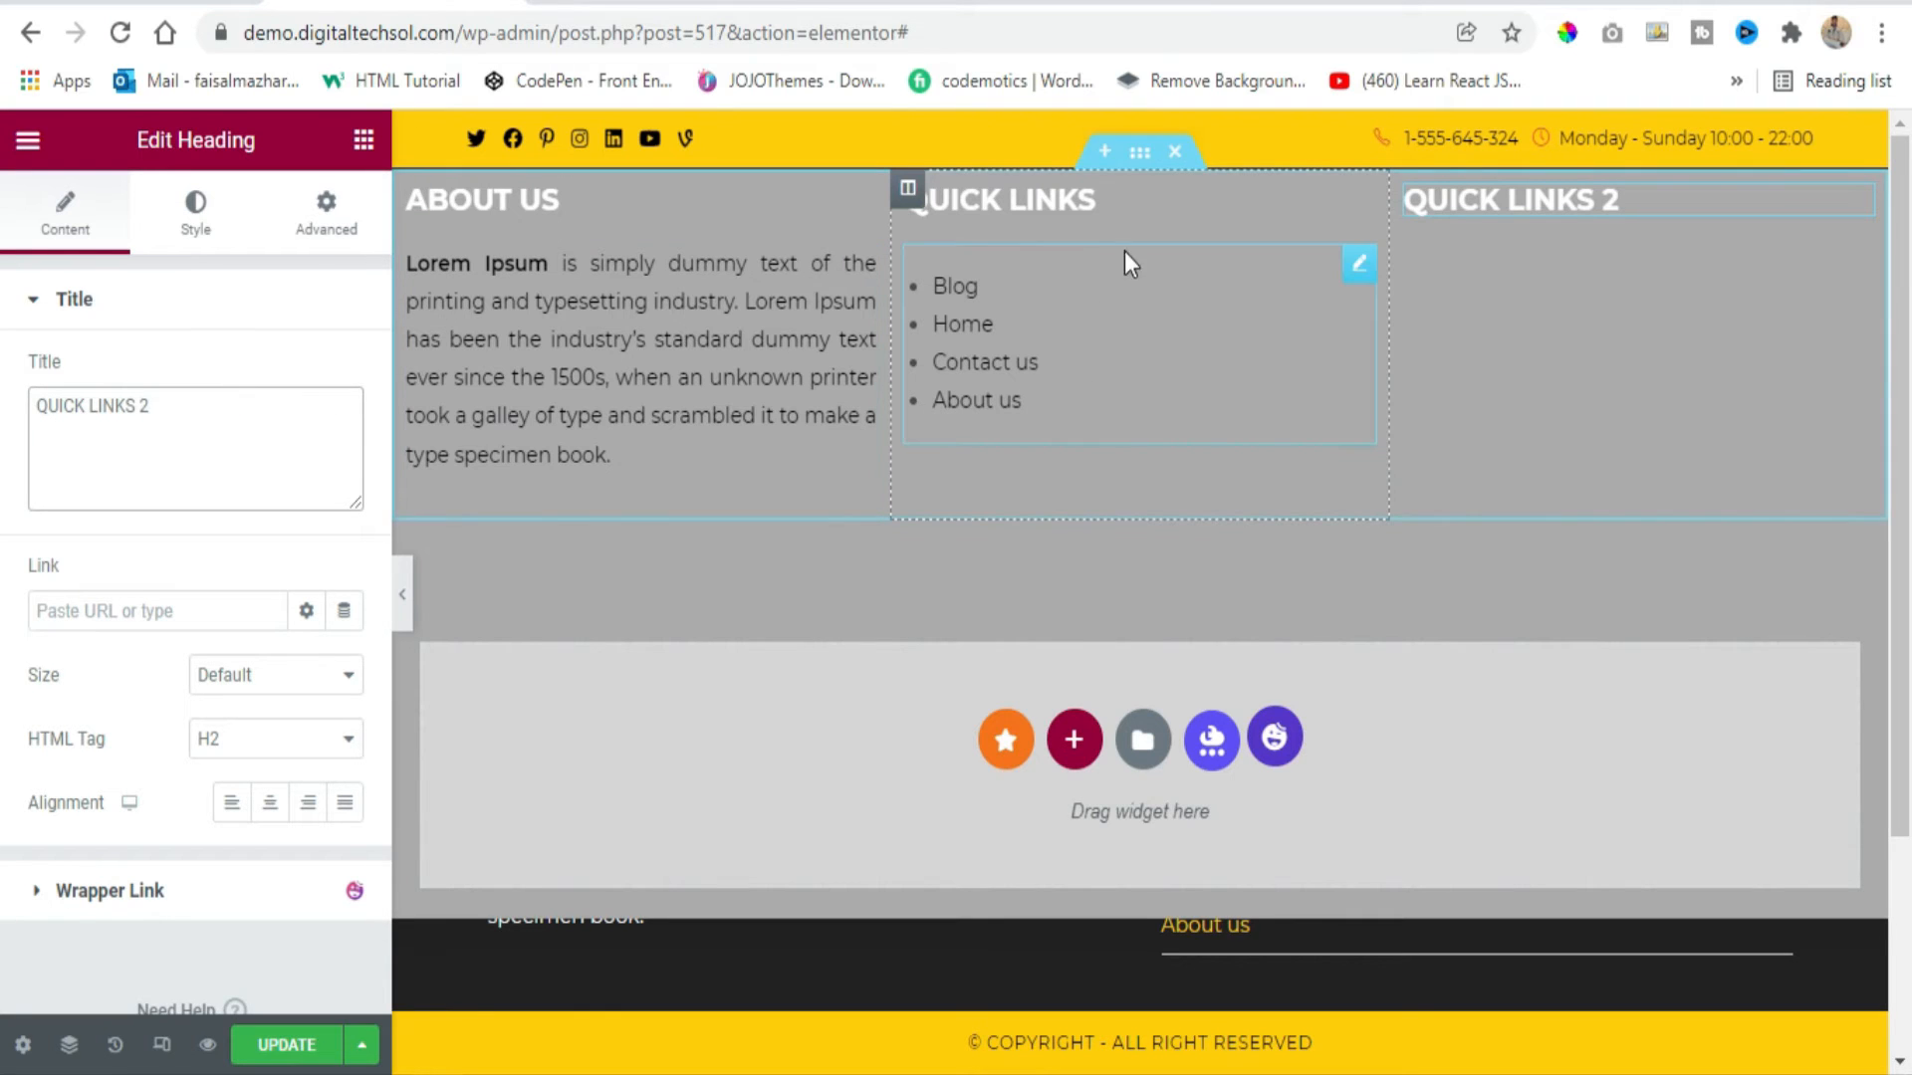
Duplicate the navigation menu, place the copy below the QUICK LINKS 2 heading and assign Footer Menu 2 to it.
right_click(1357, 271)
click(1427, 347)
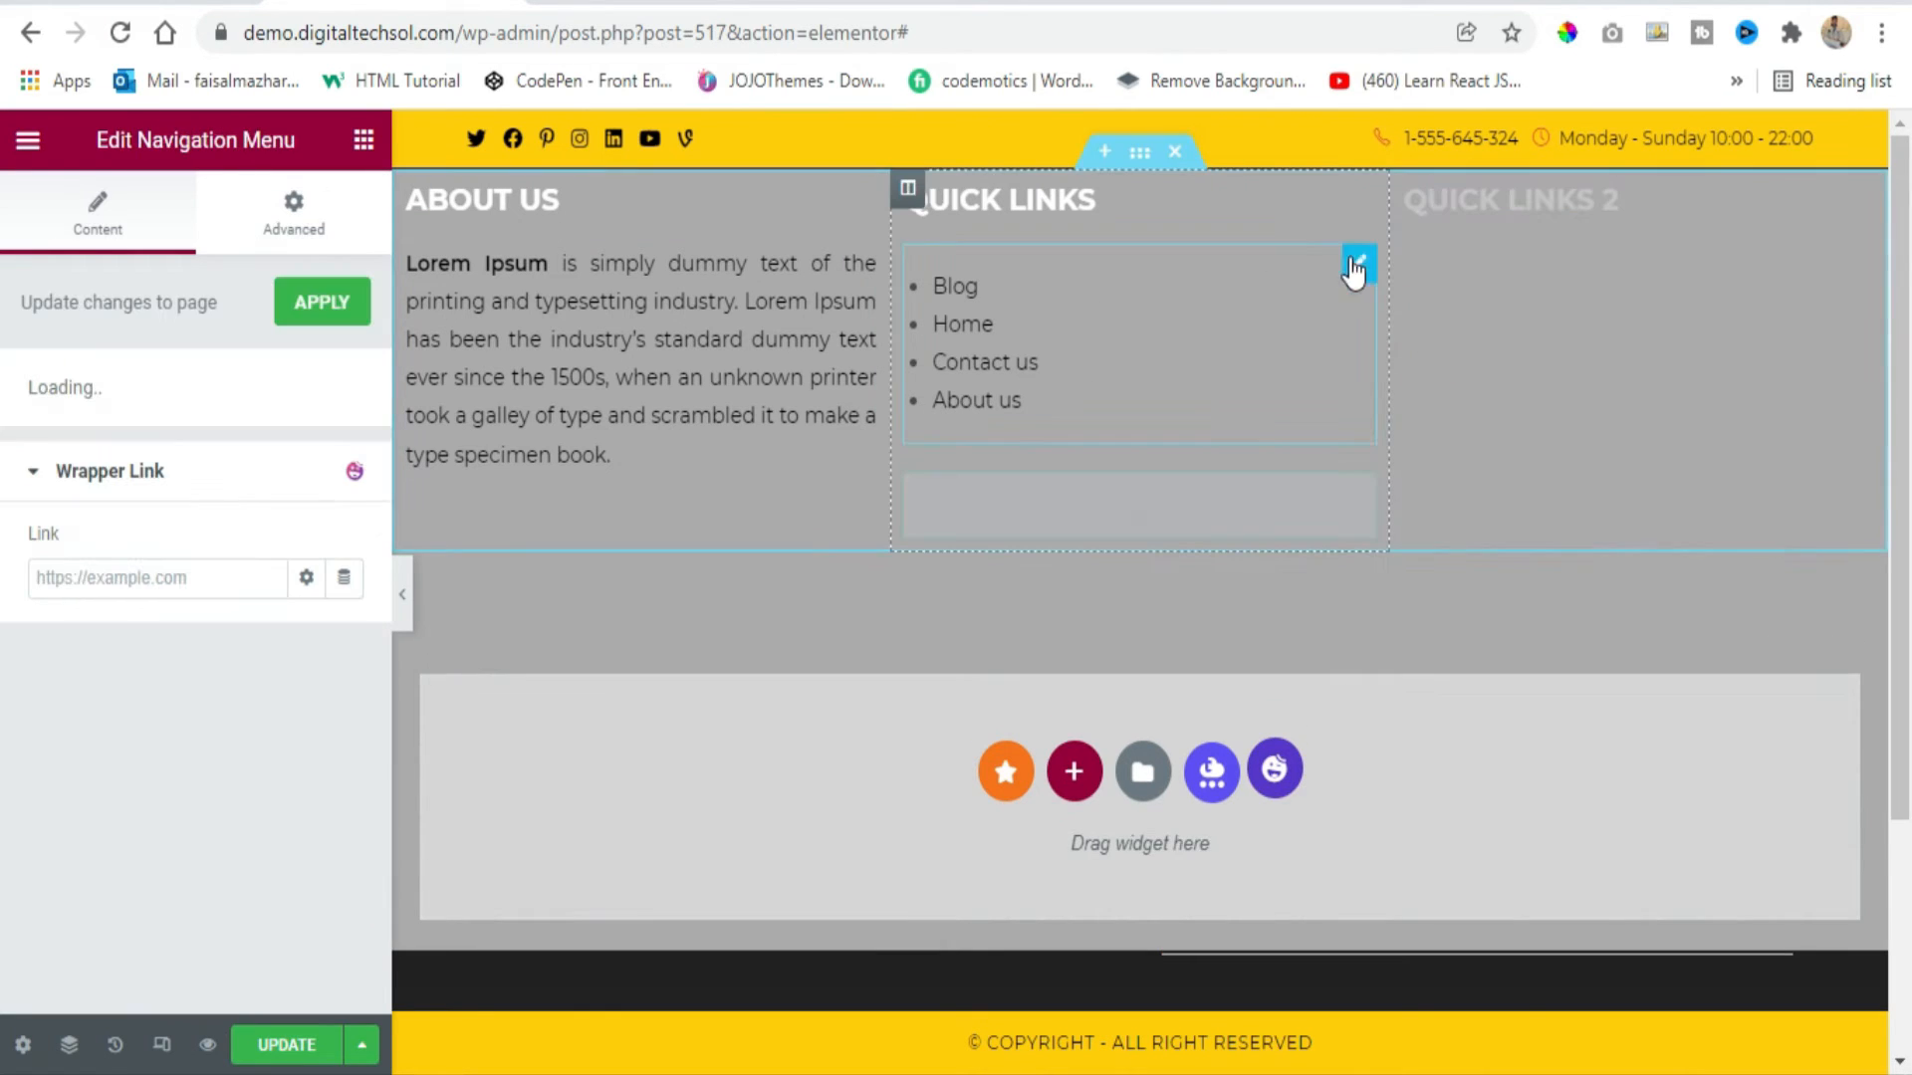
drag(1359, 265, 1533, 279)
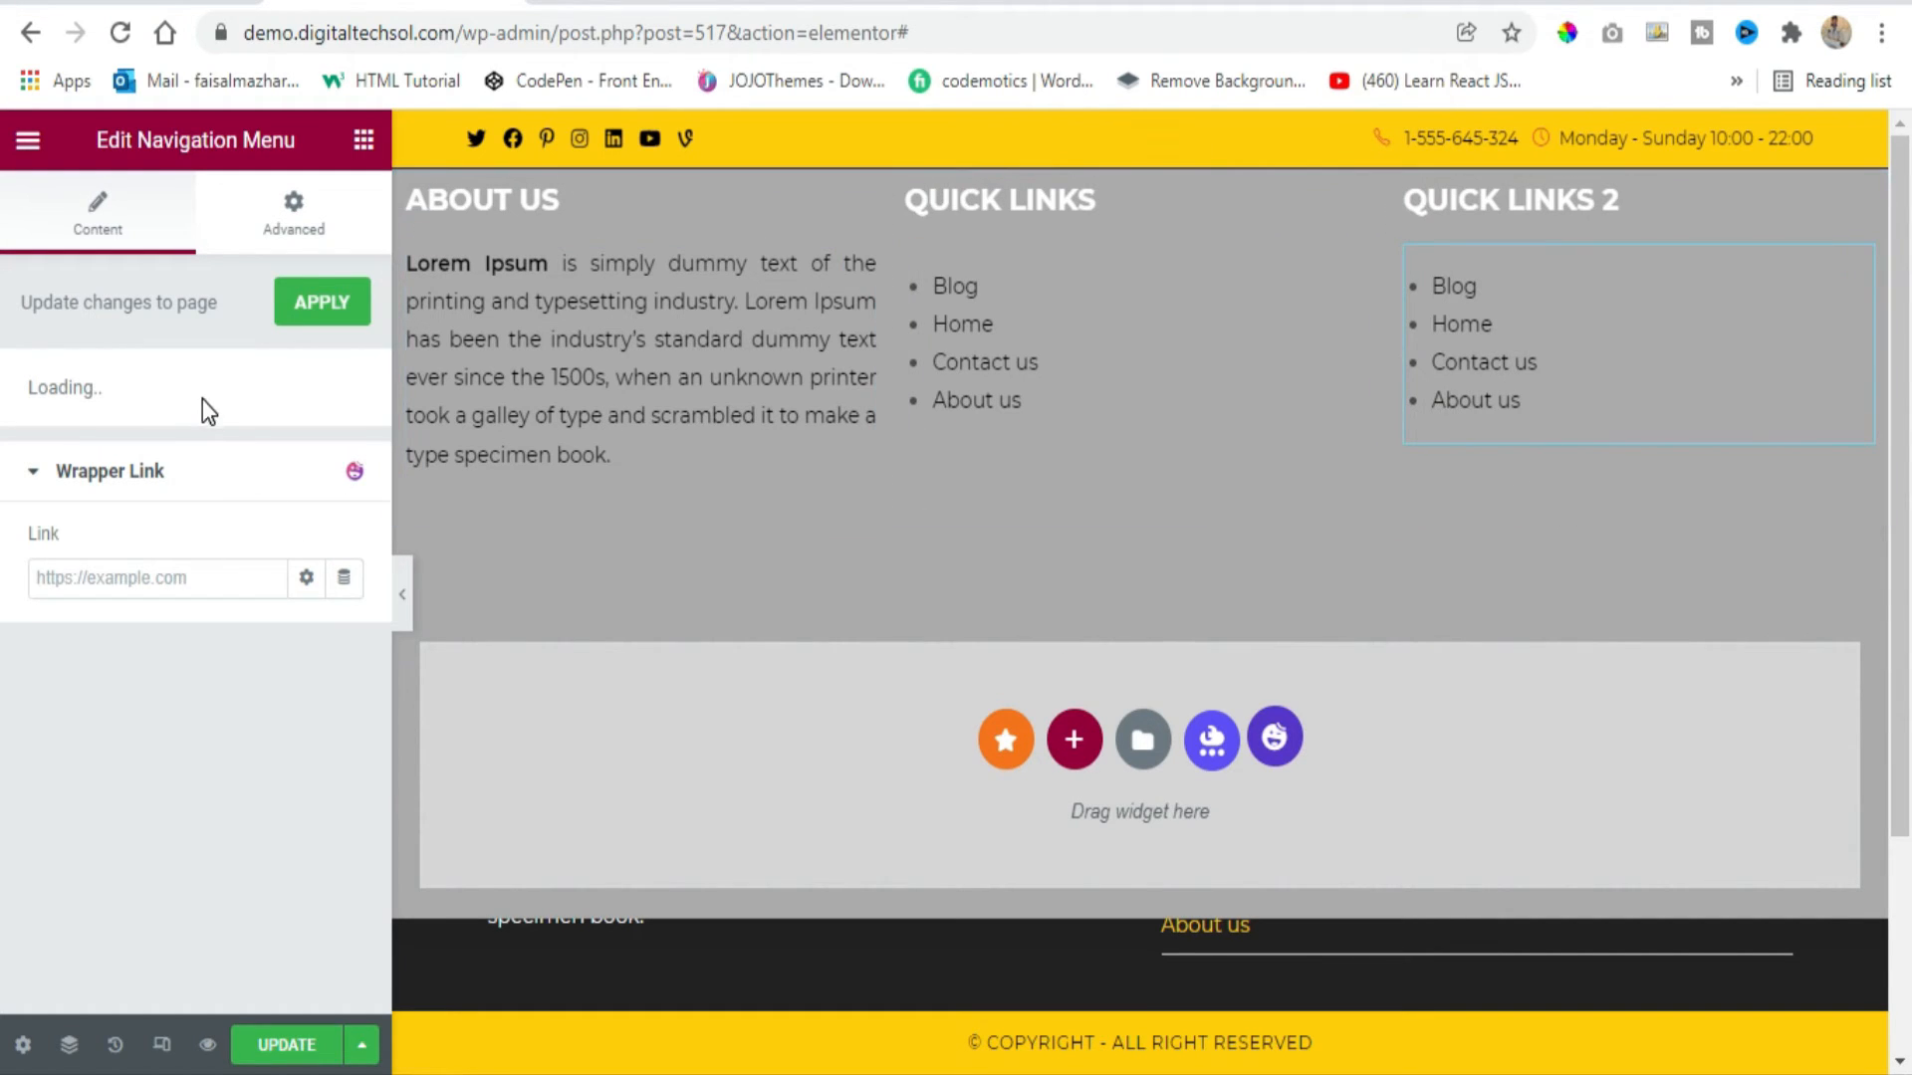
click(159, 546)
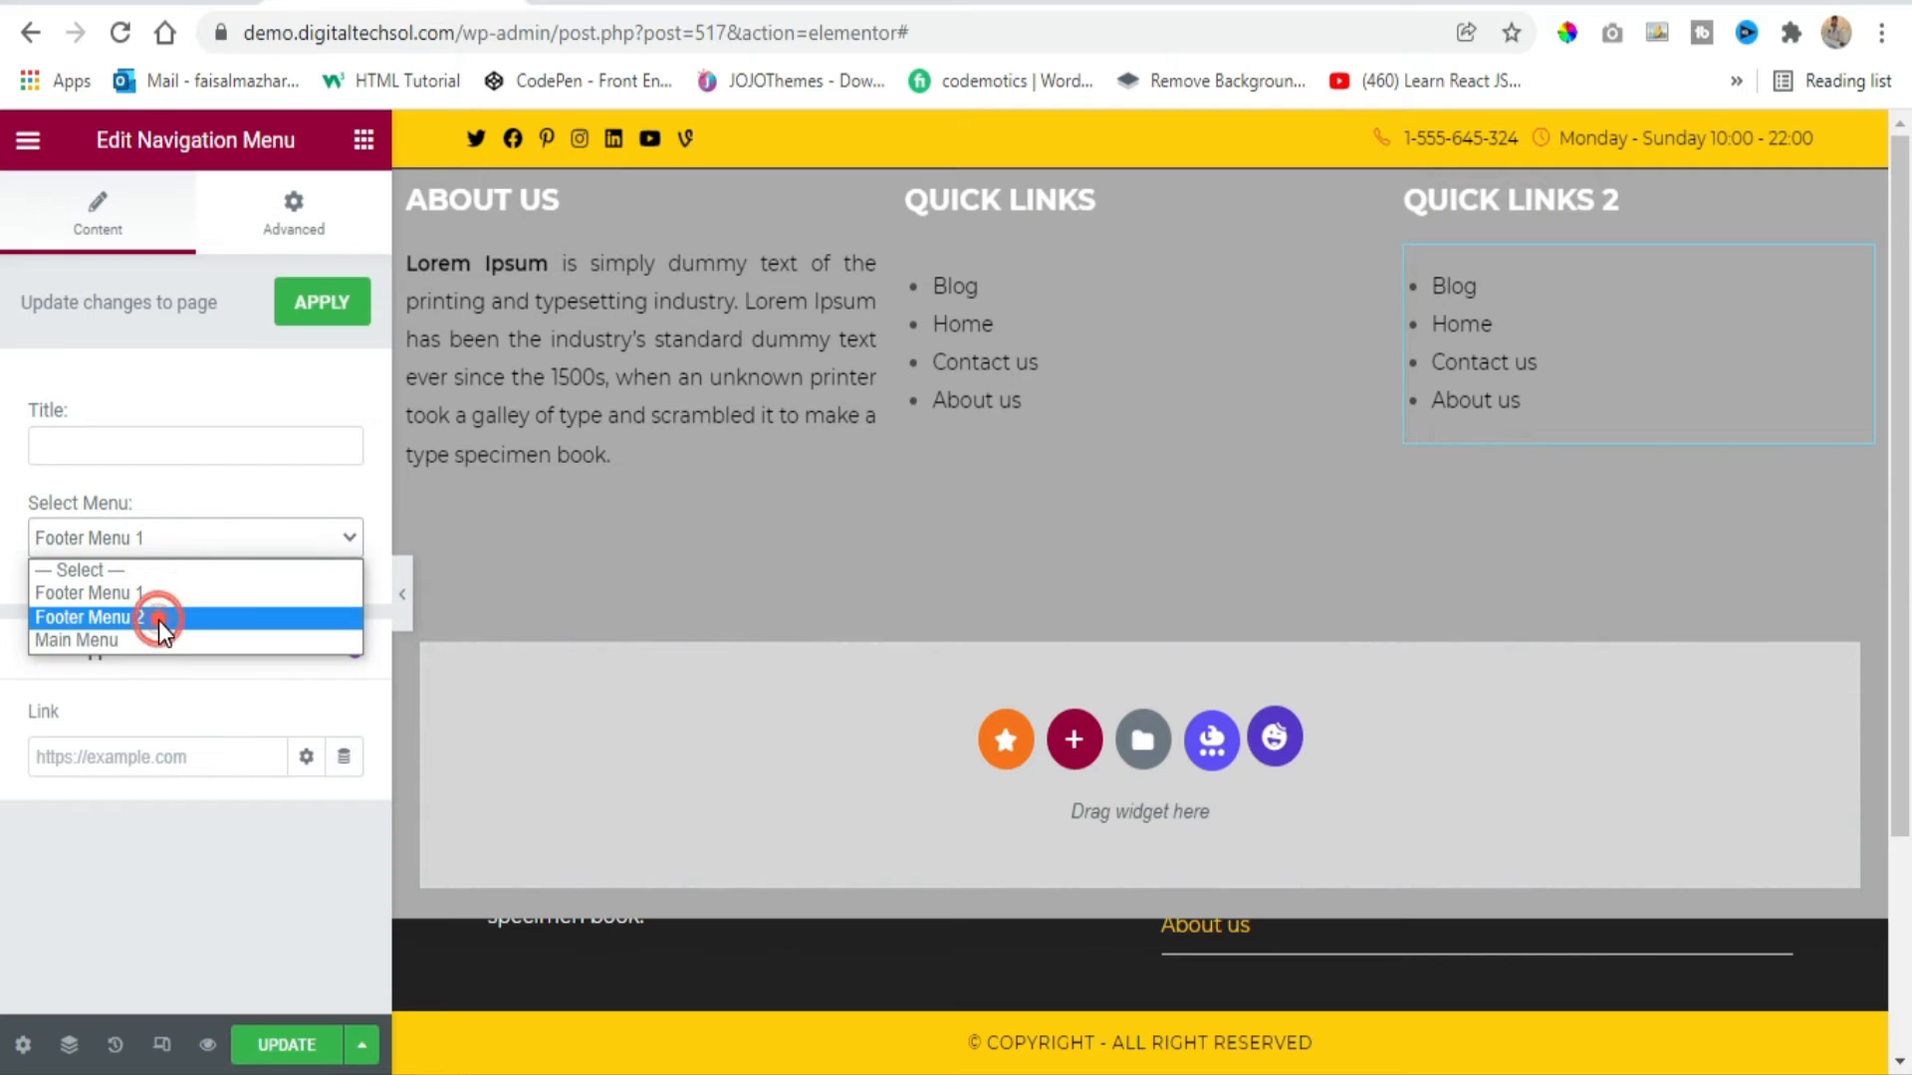
click(159, 617)
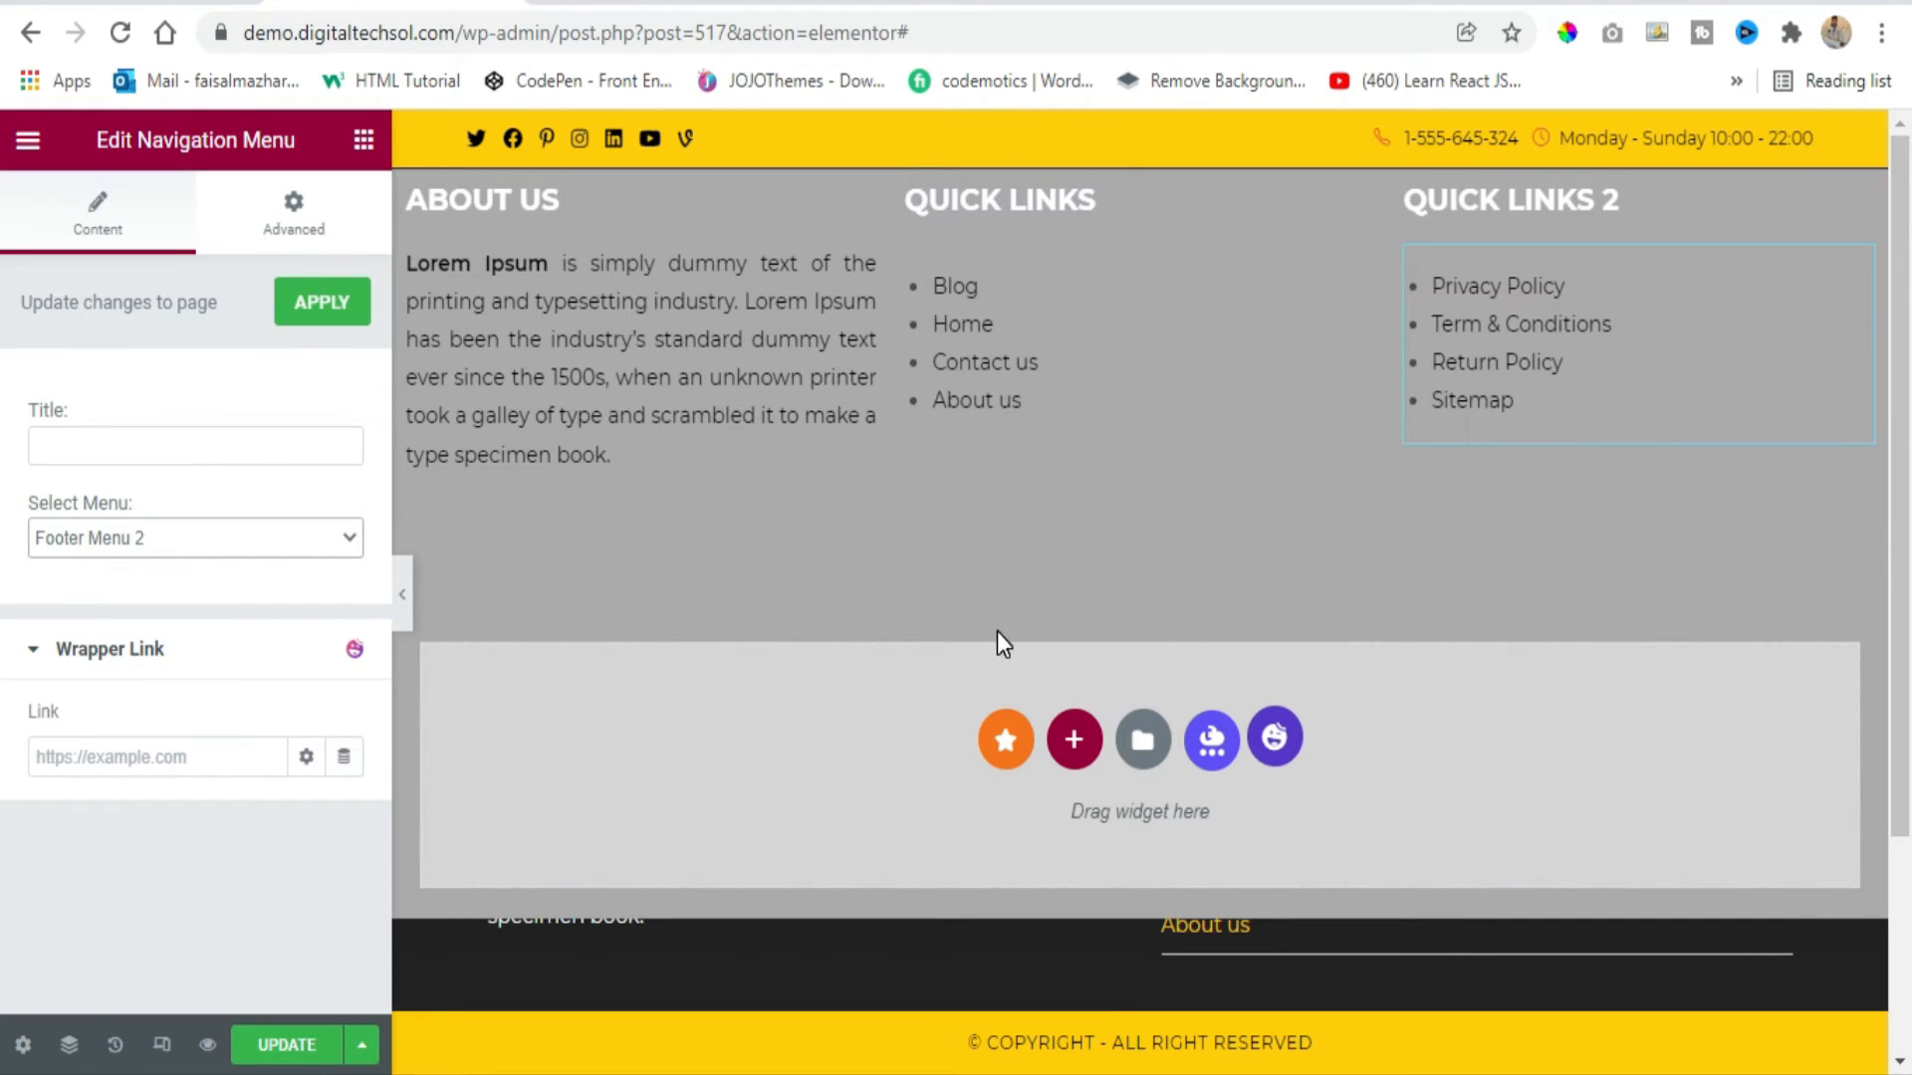
Give the three-column section a classic background in dark grey, #222222.
click(1142, 159)
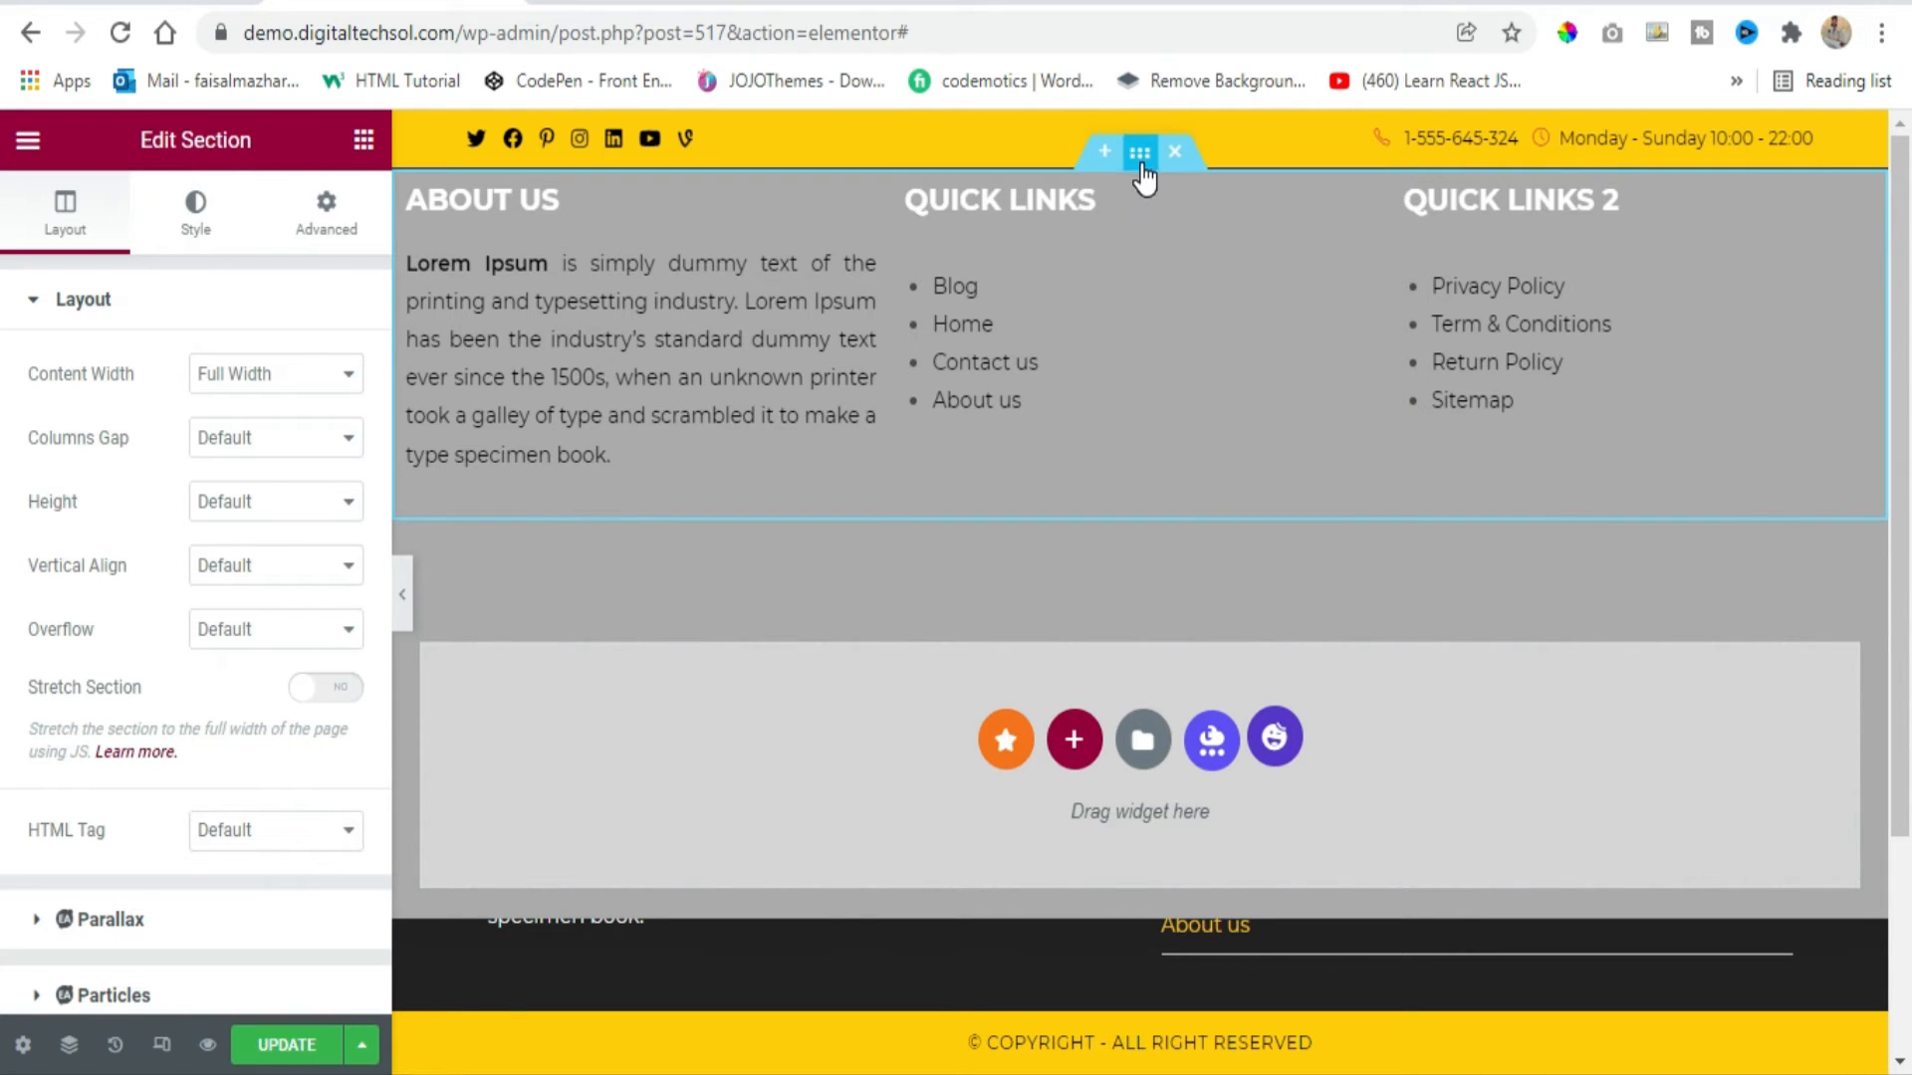
click(196, 211)
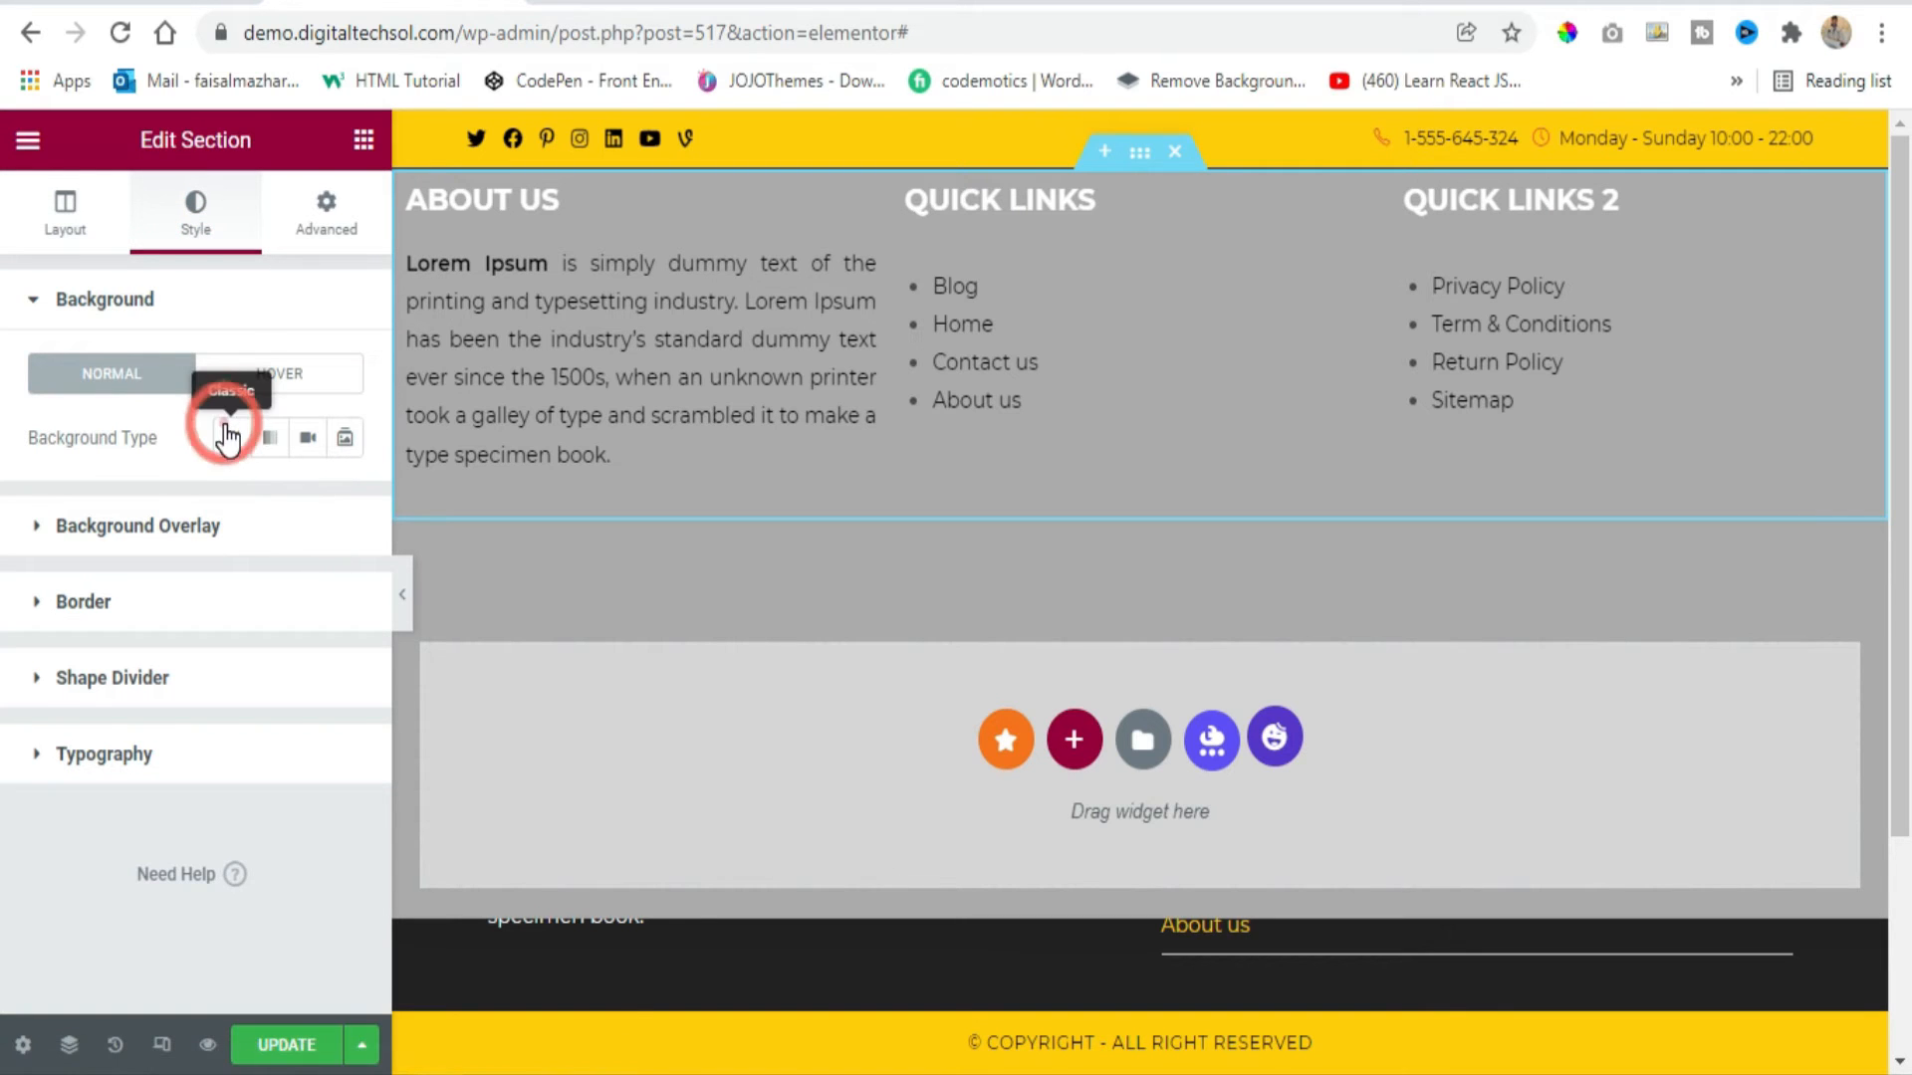
click(232, 438)
click(345, 501)
click(296, 957)
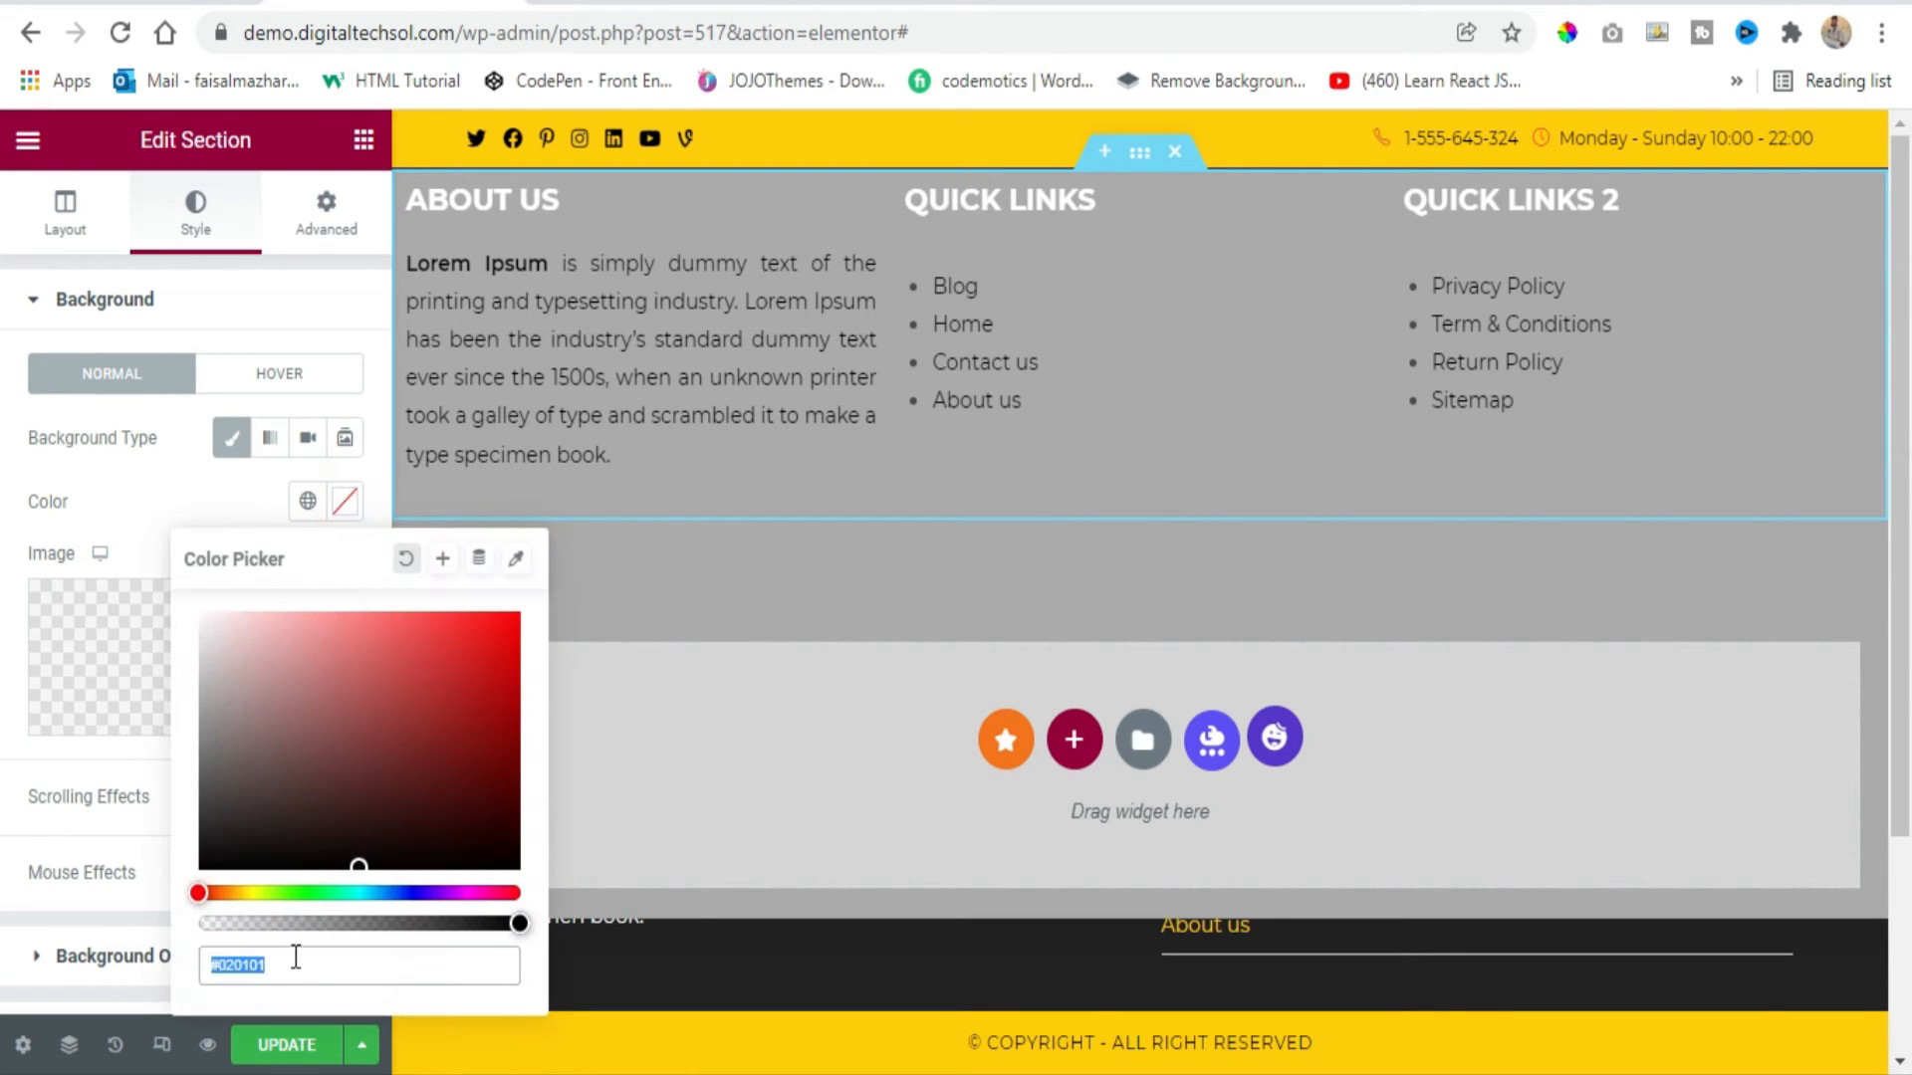
text(F)
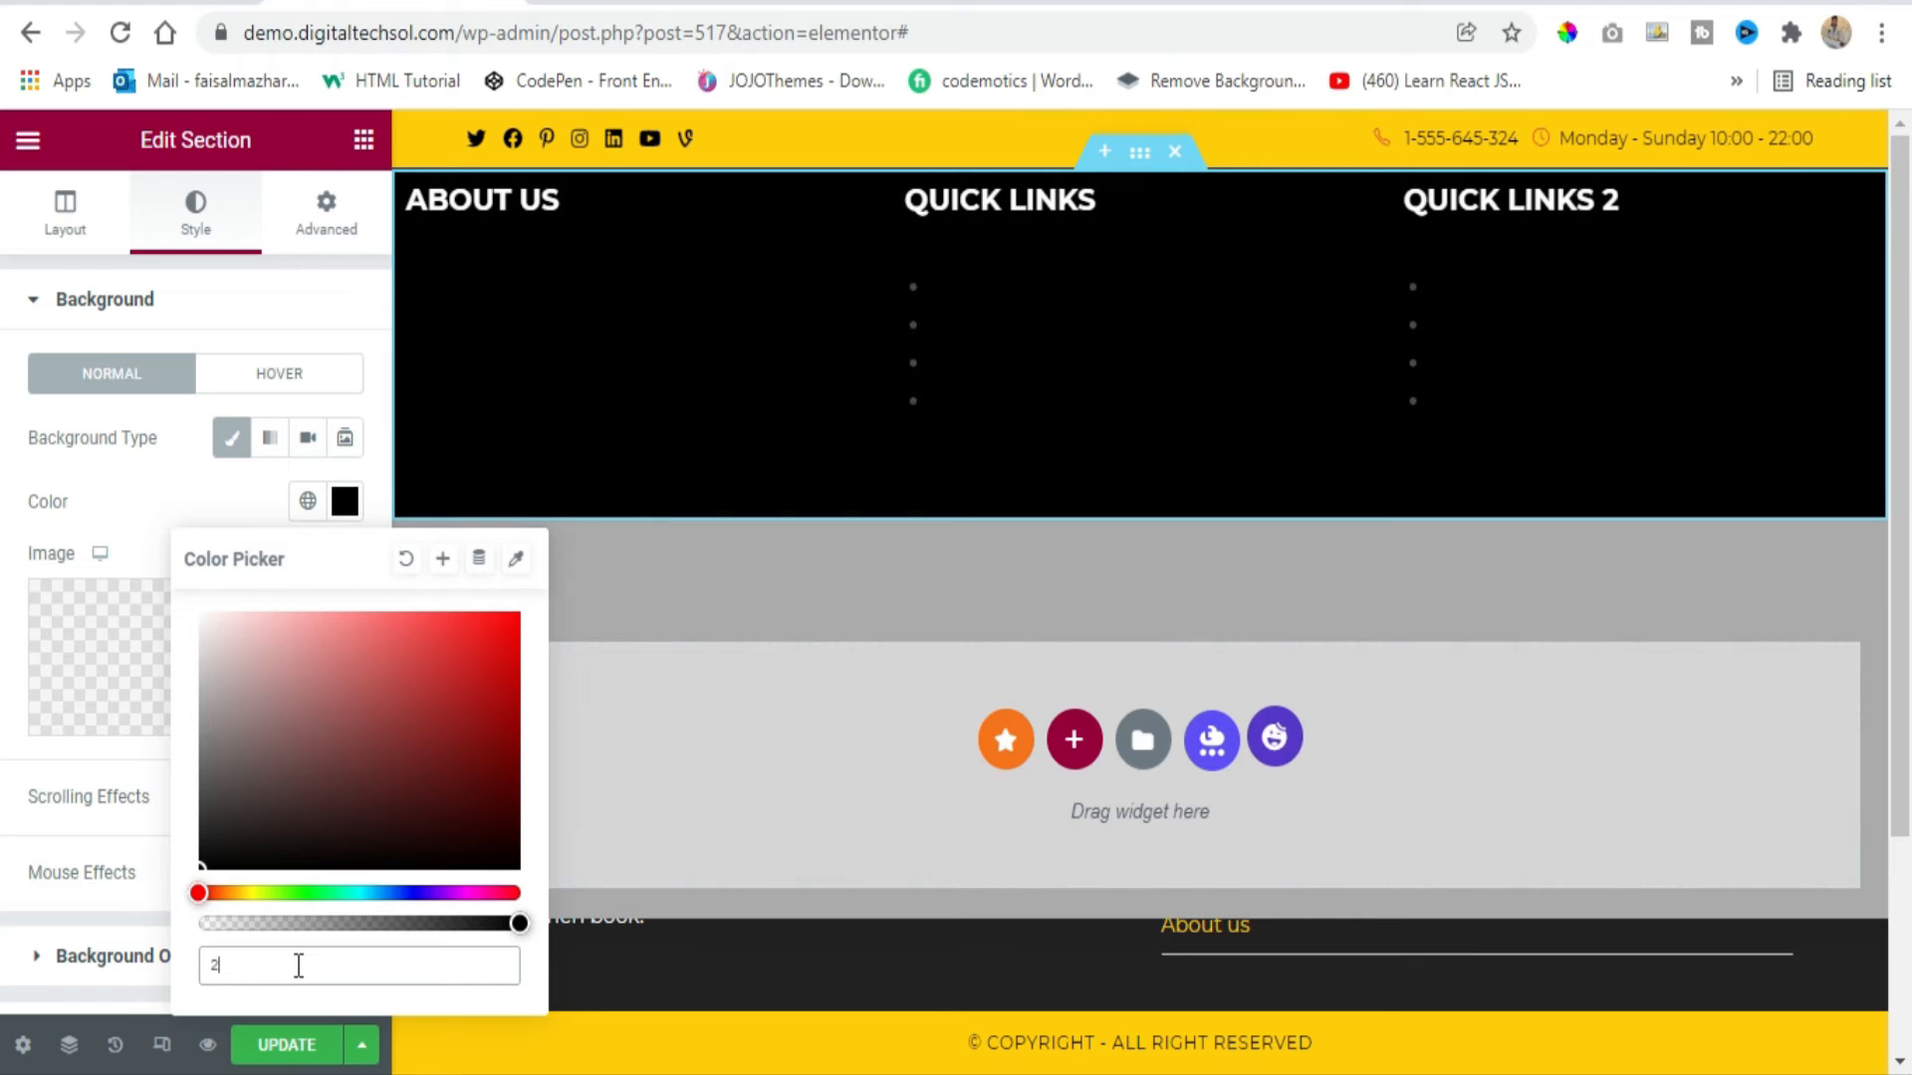
text(22)
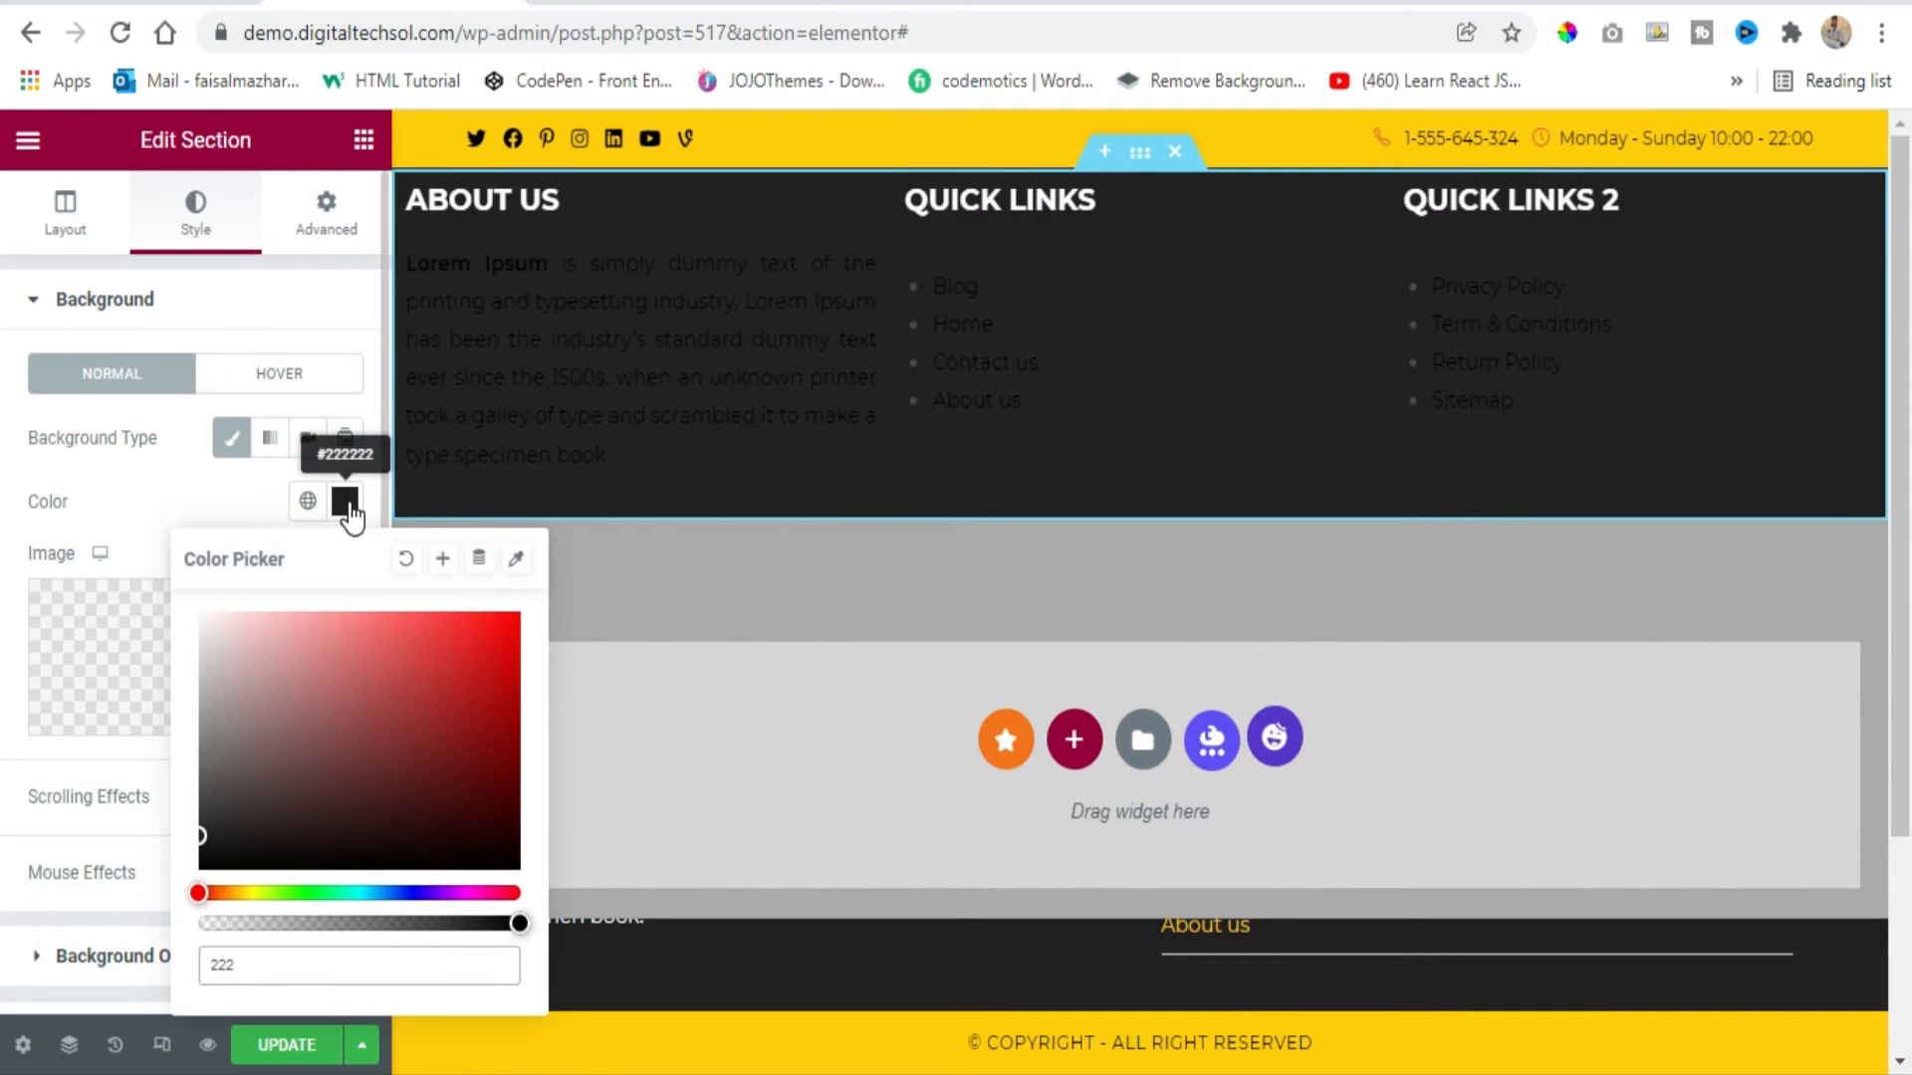
click(347, 503)
Set the Lorem Ipsum paragraph's text color to white, #FFFFFF.
click(855, 275)
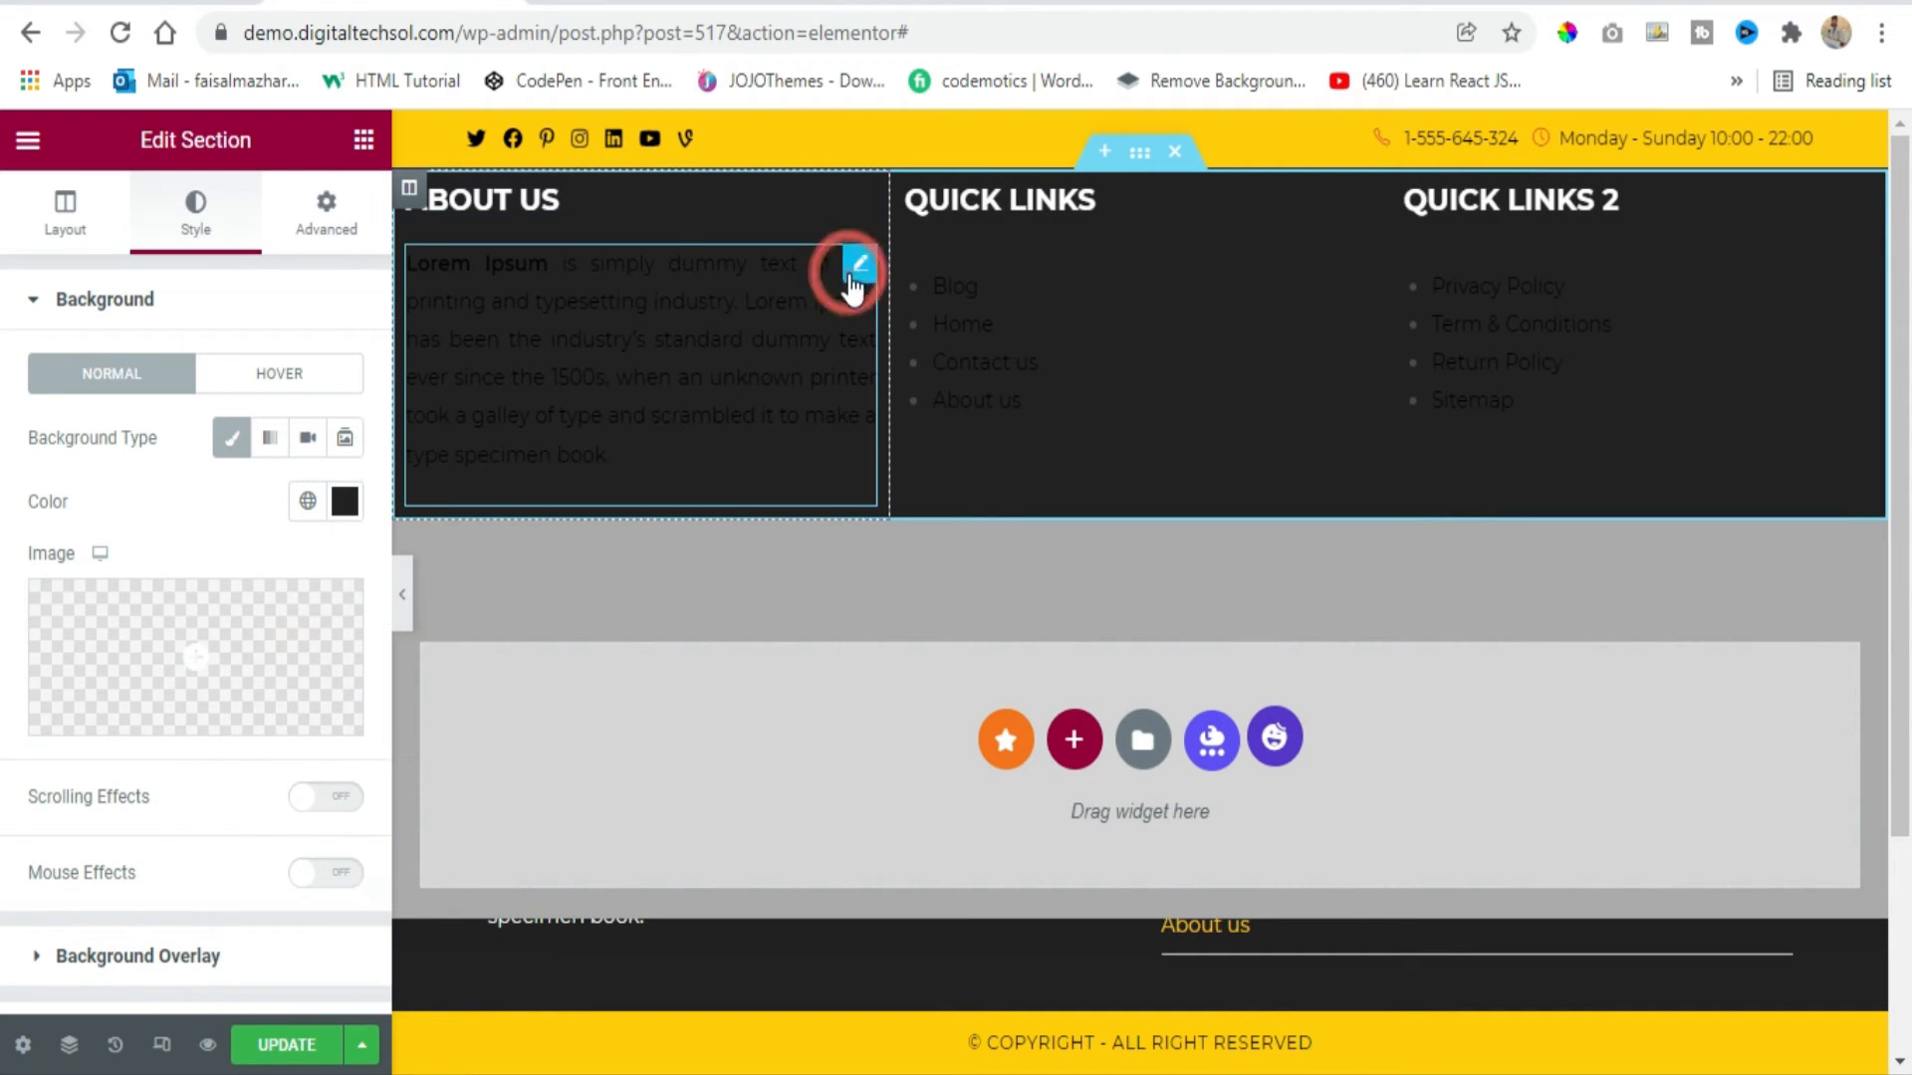
click(345, 440)
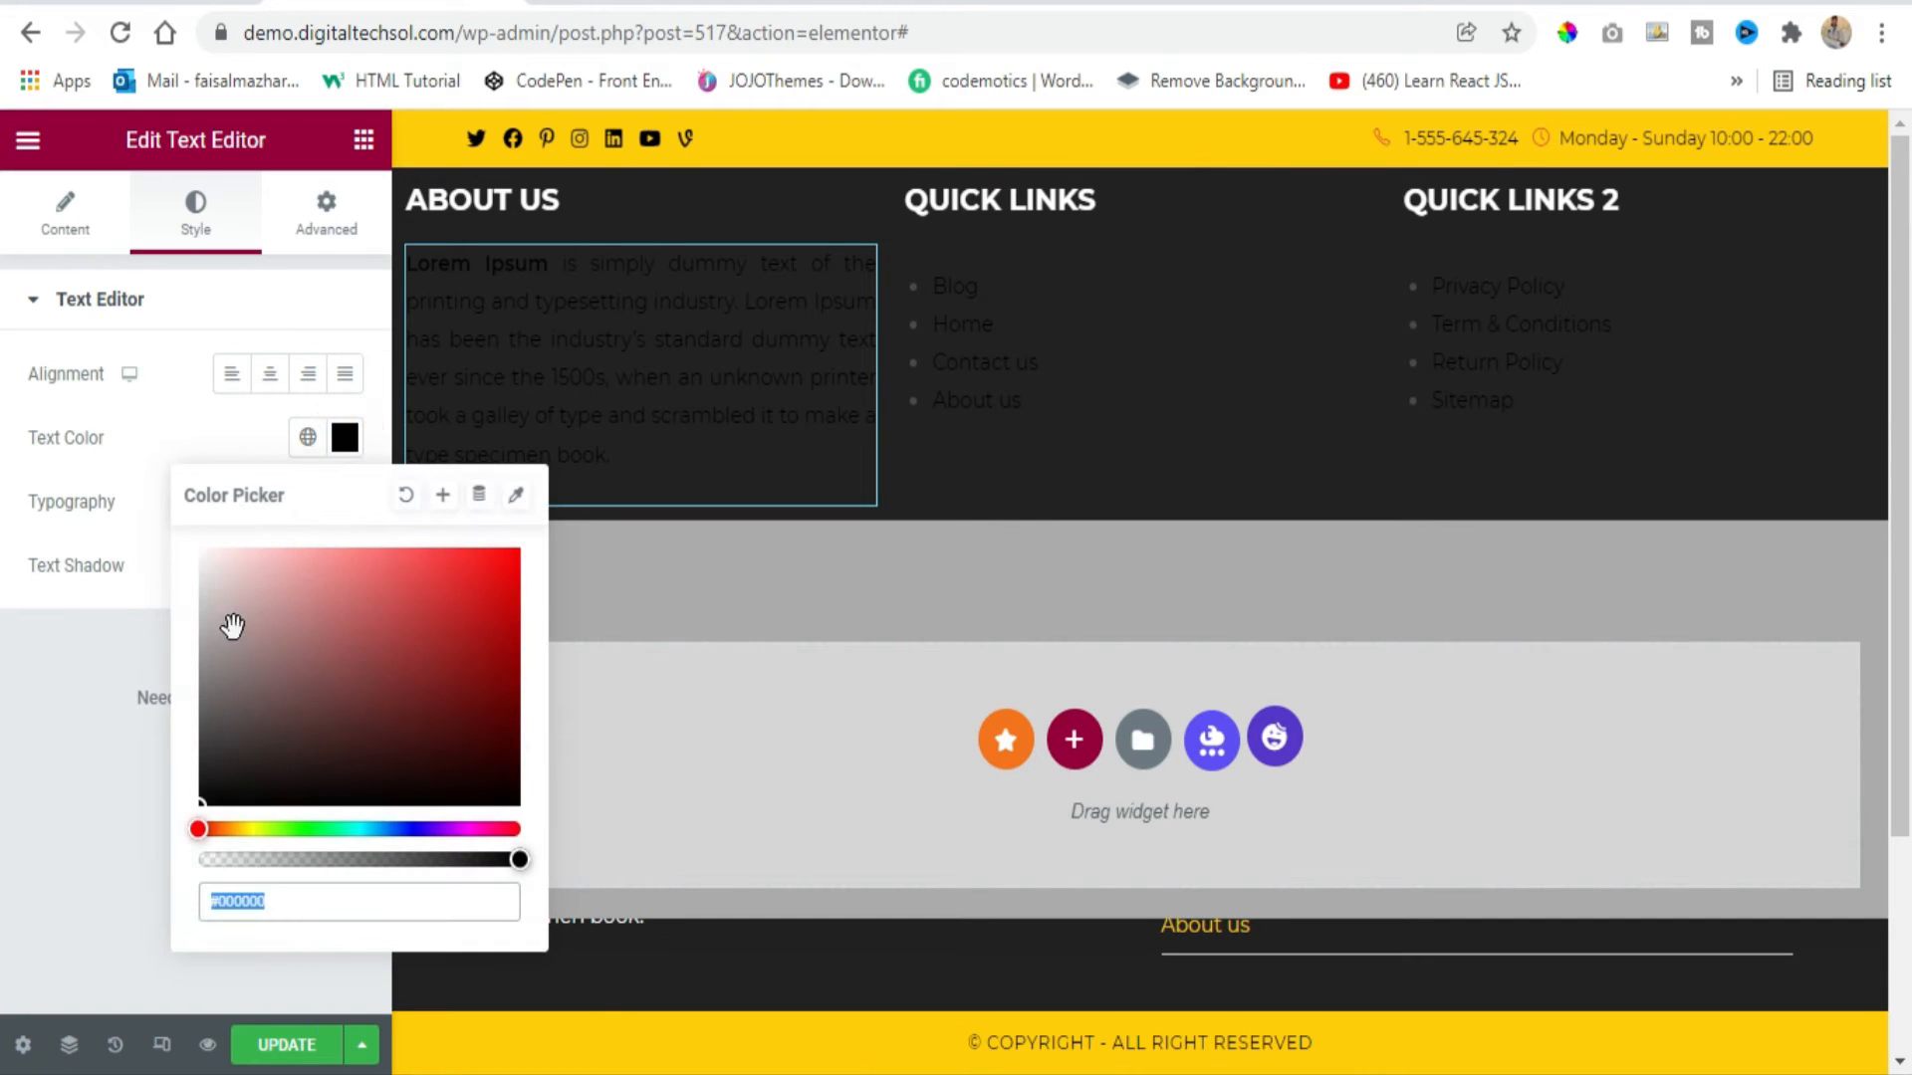
text(#FFFFFF)
Look through the advanced settings of the navigation menu in the QUICK LINKS column for styling options.
click(1346, 263)
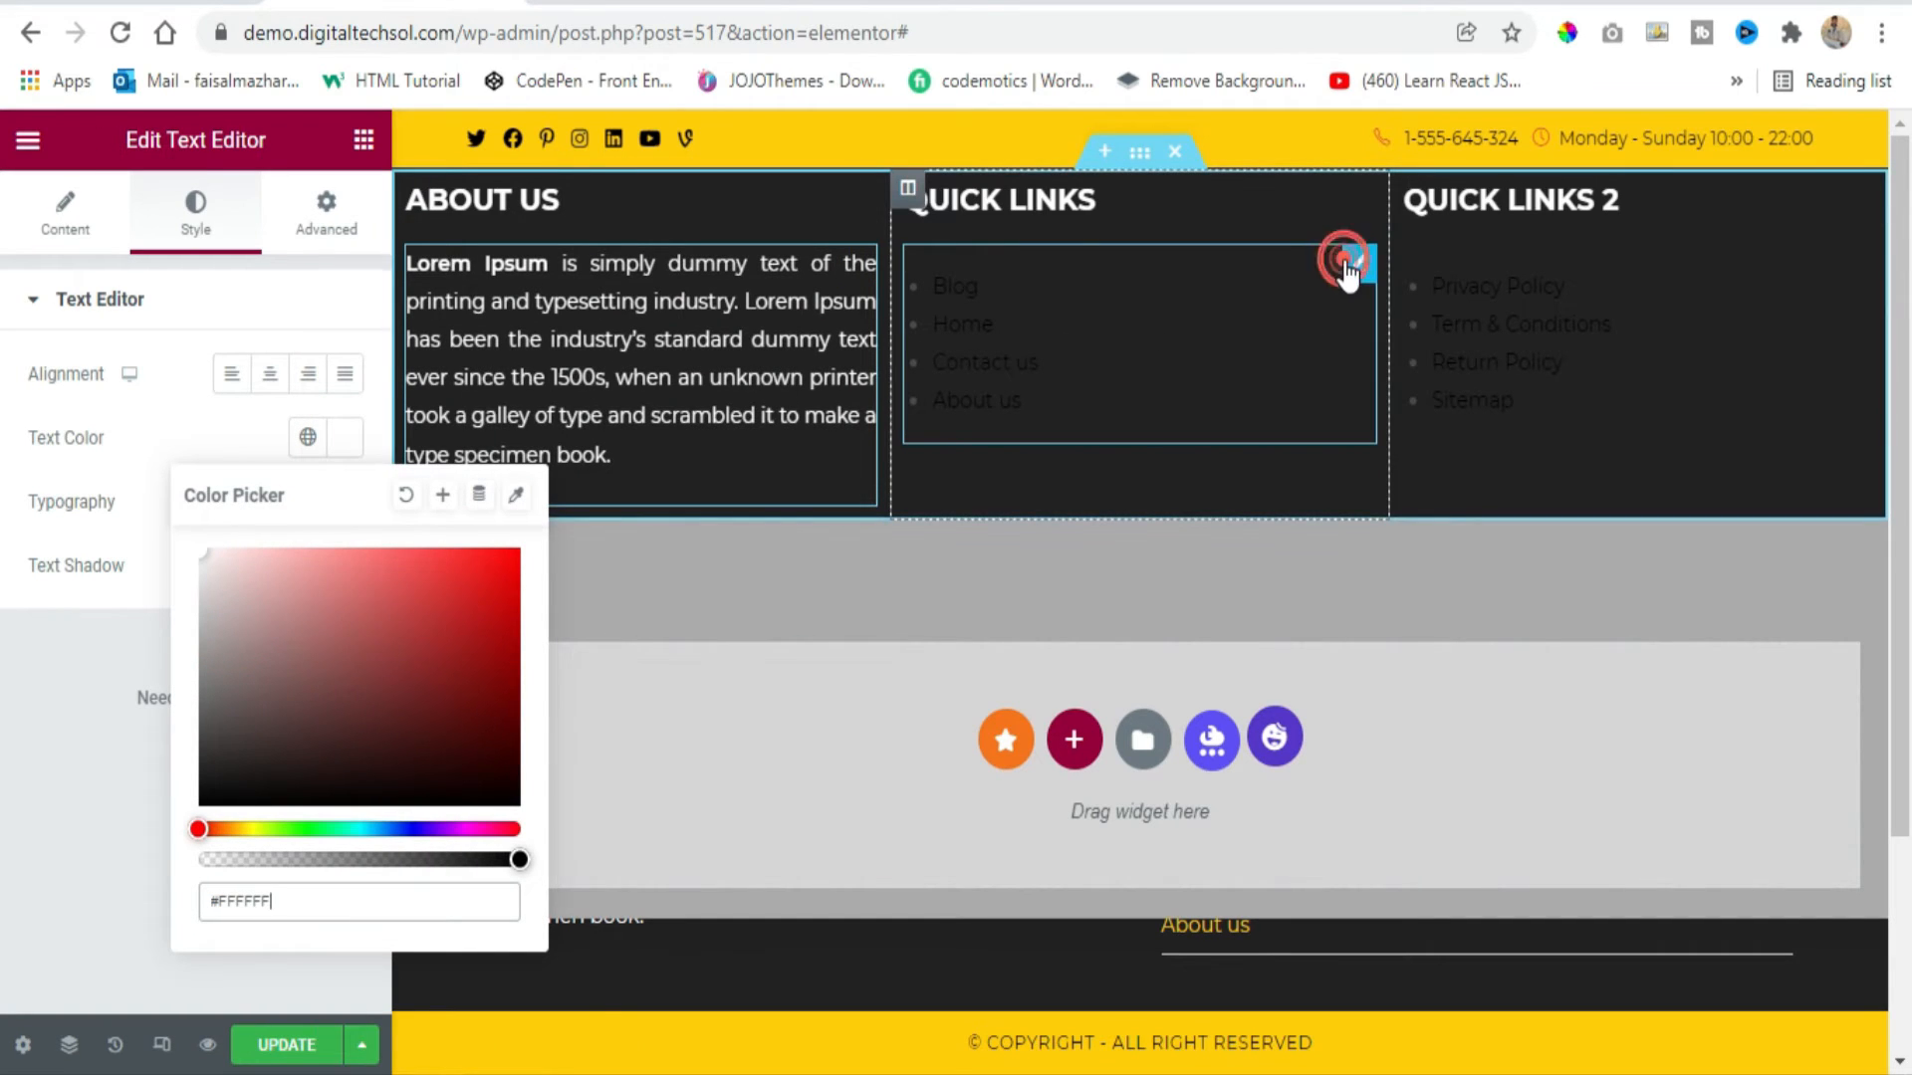
click(314, 214)
scroll(149, 737, down, 9)
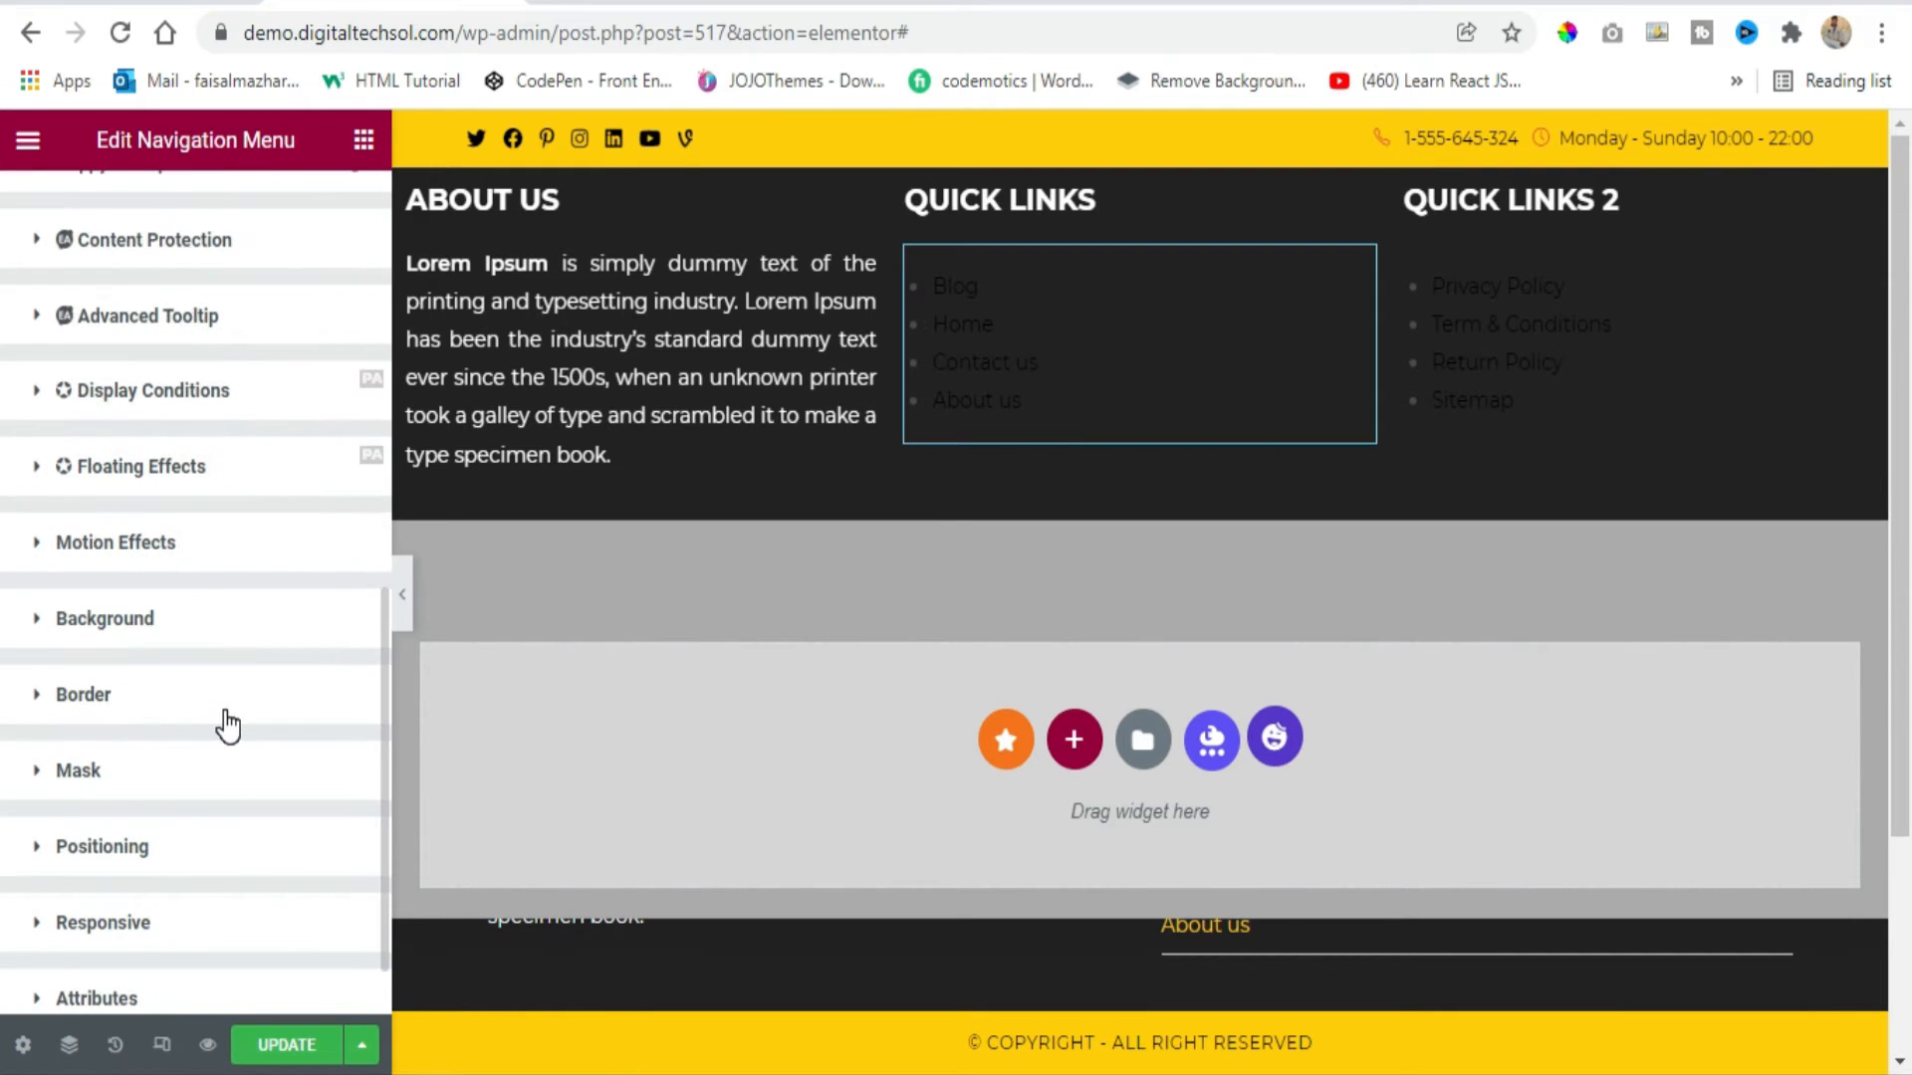
scroll(130, 628, down, 1)
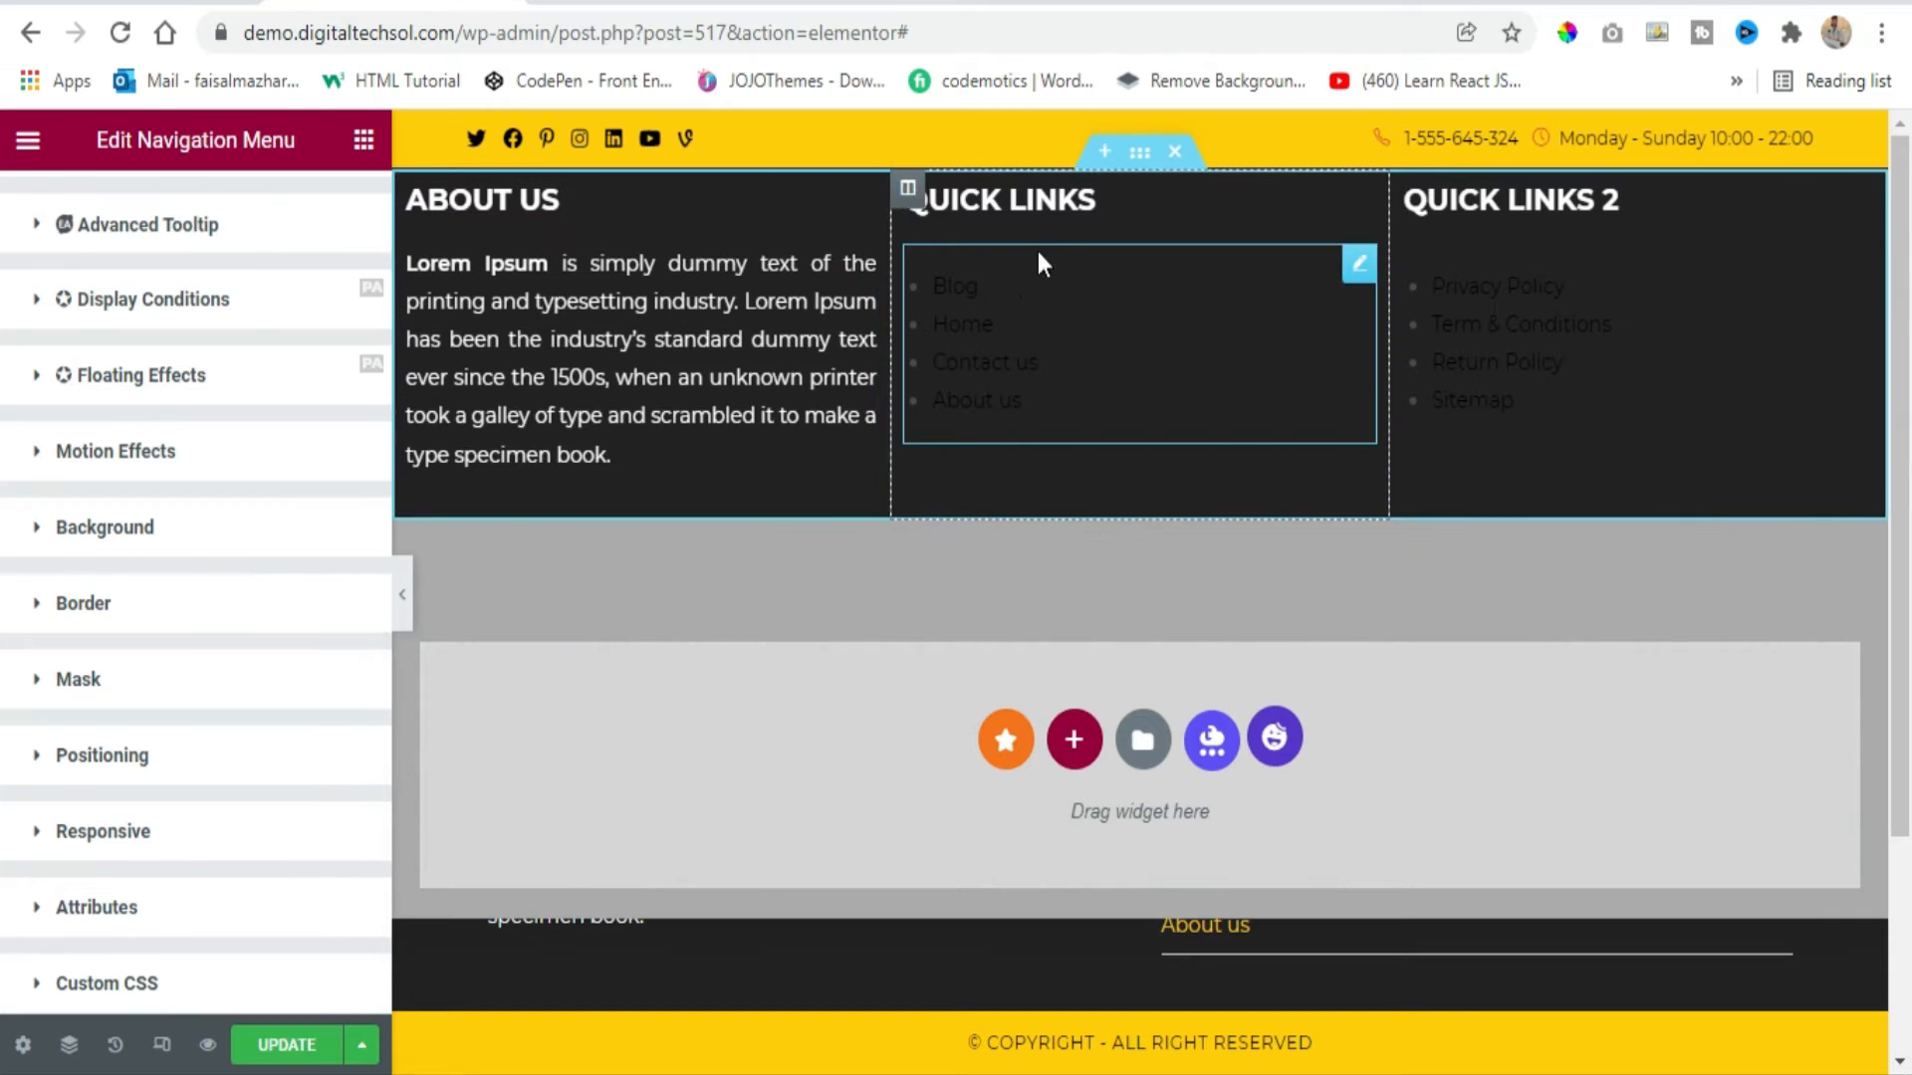
Set the three-column section's background color to yellow, FFCC00.
click(1140, 151)
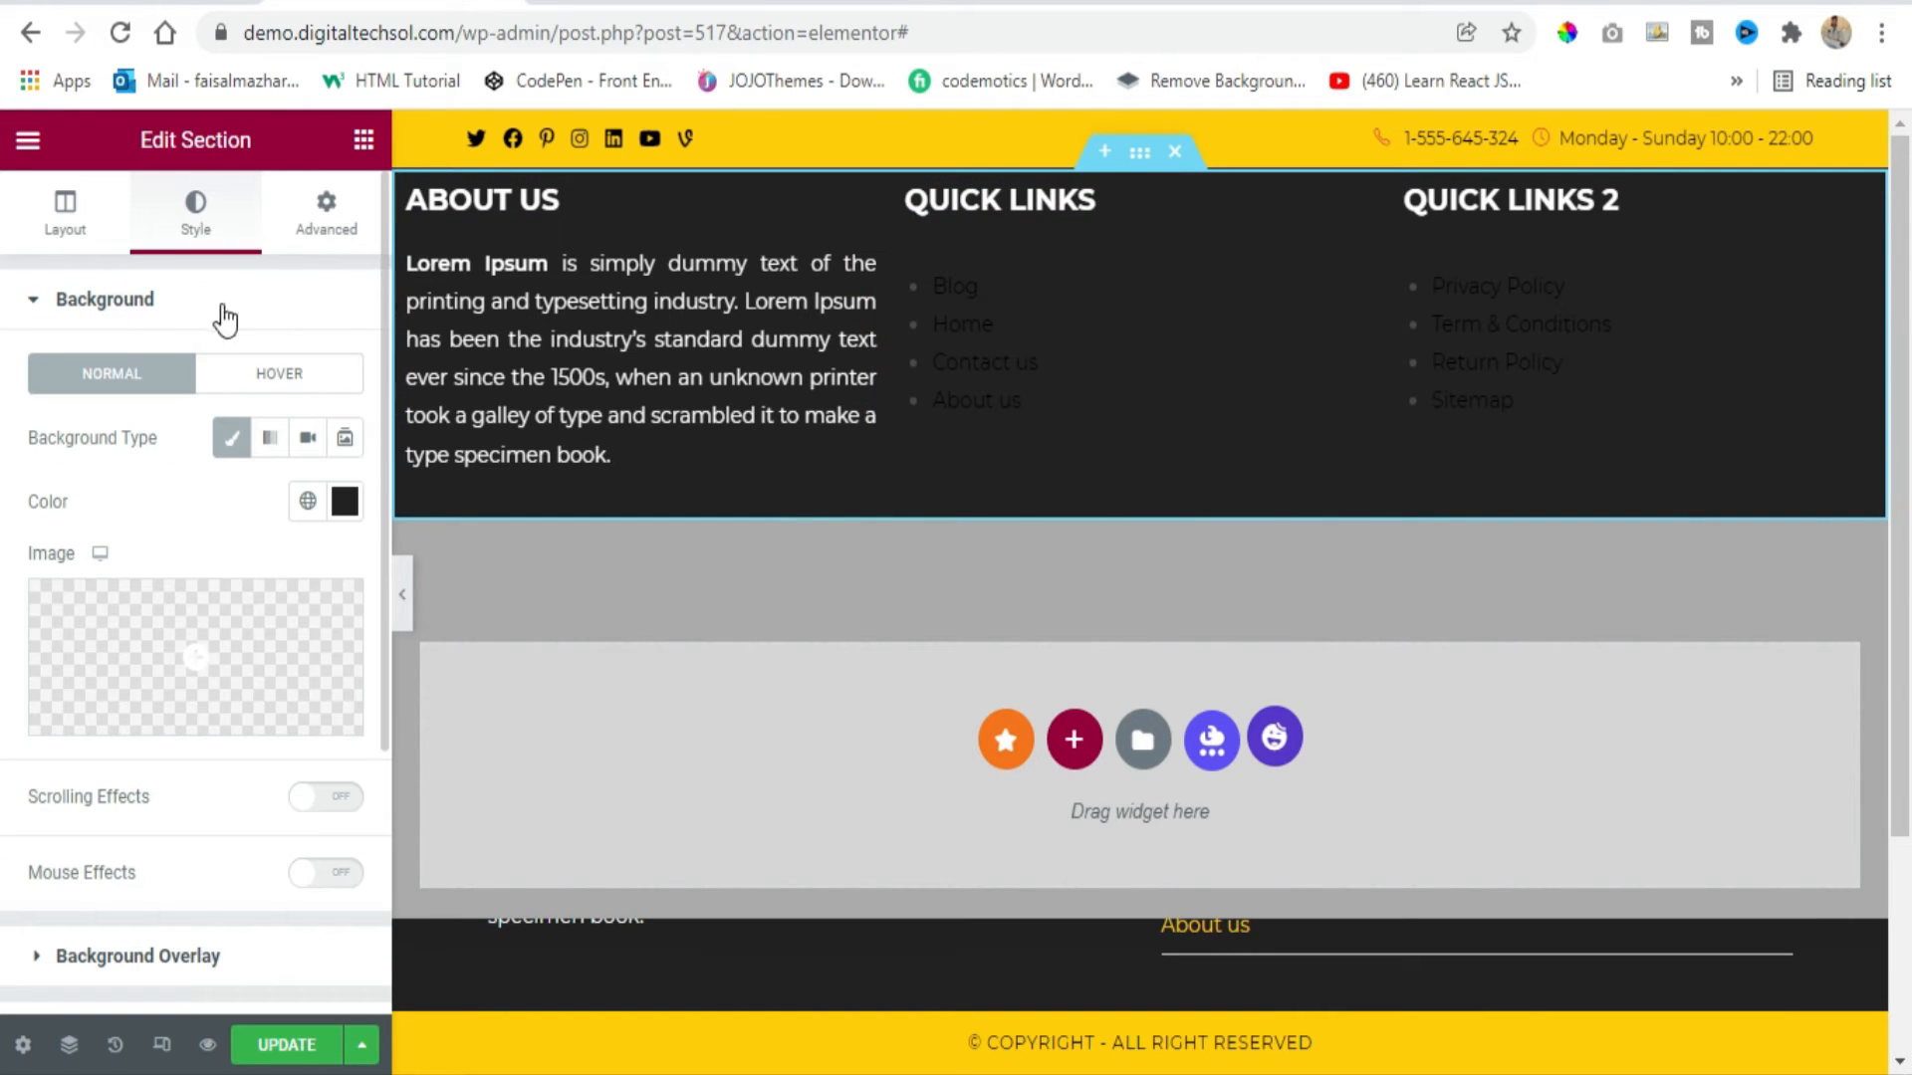
click(345, 501)
key(BackSpace)
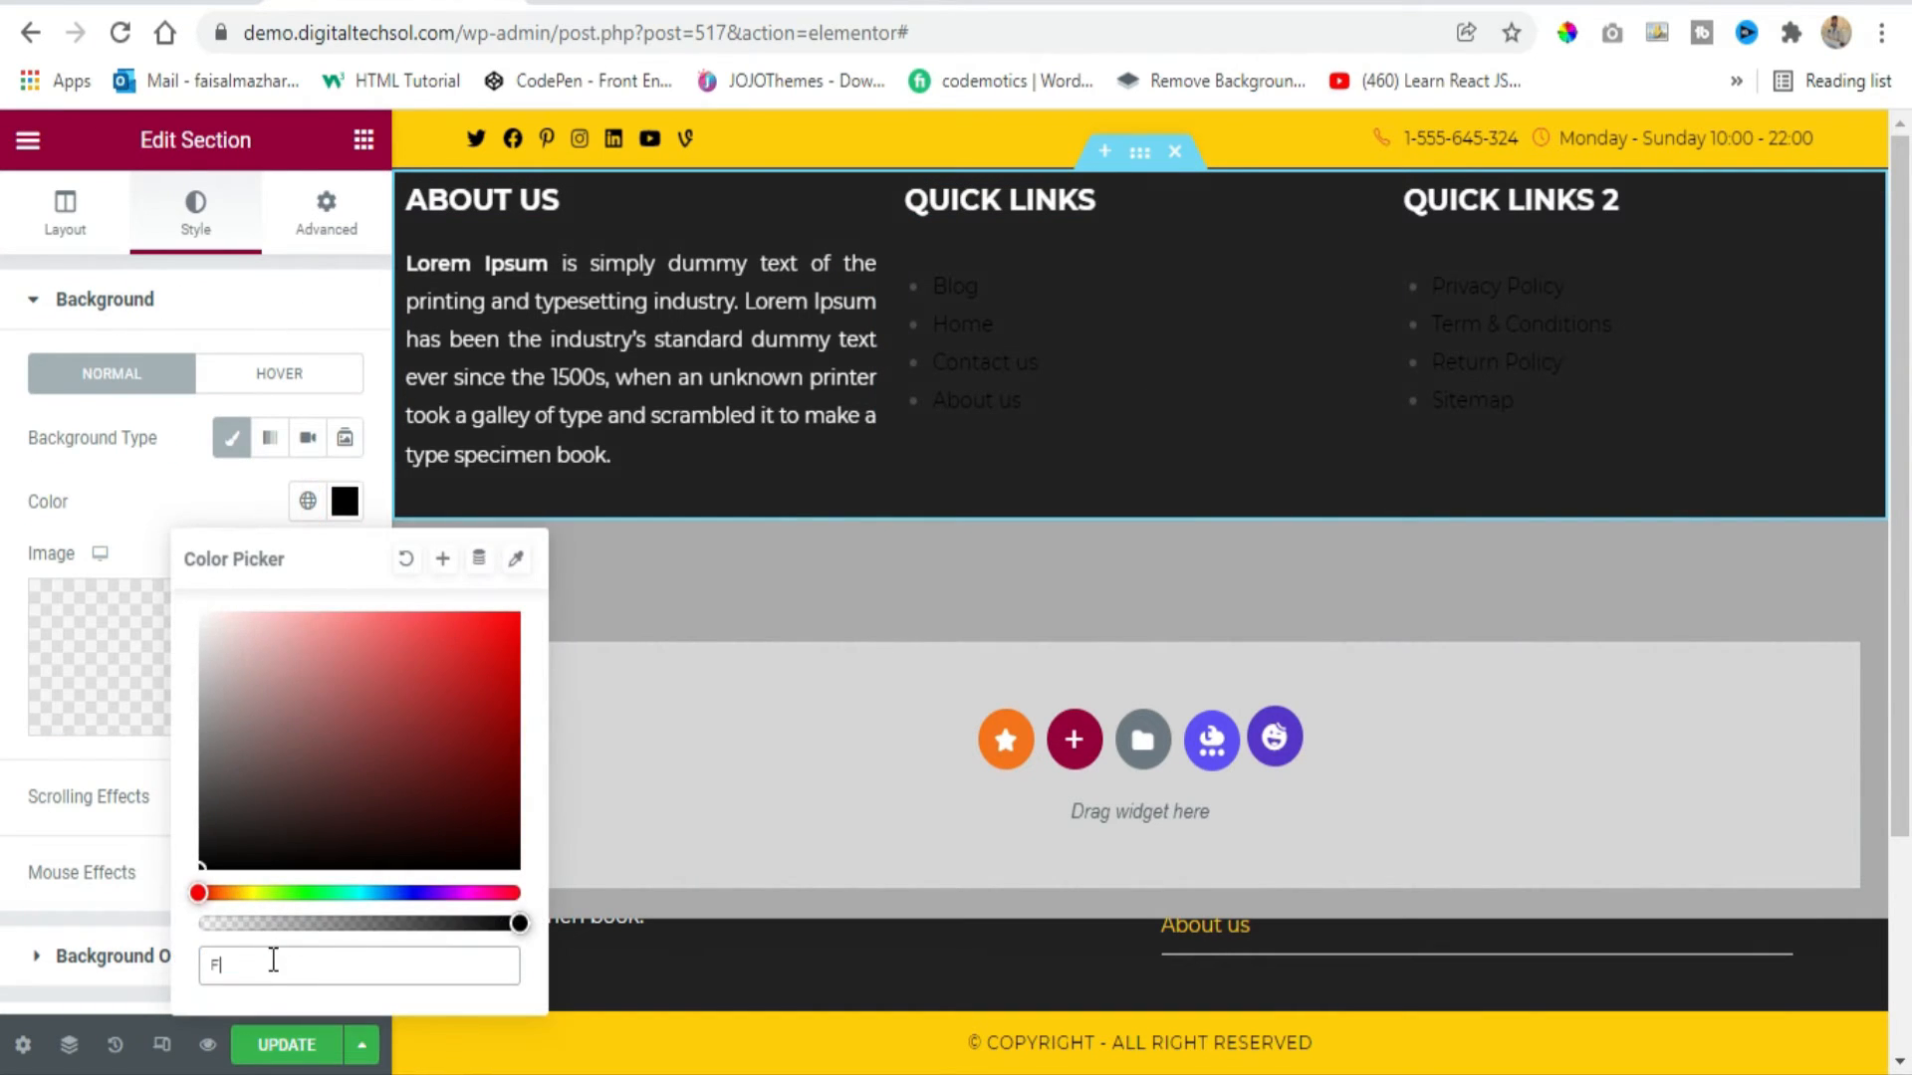
text(FFCC00)
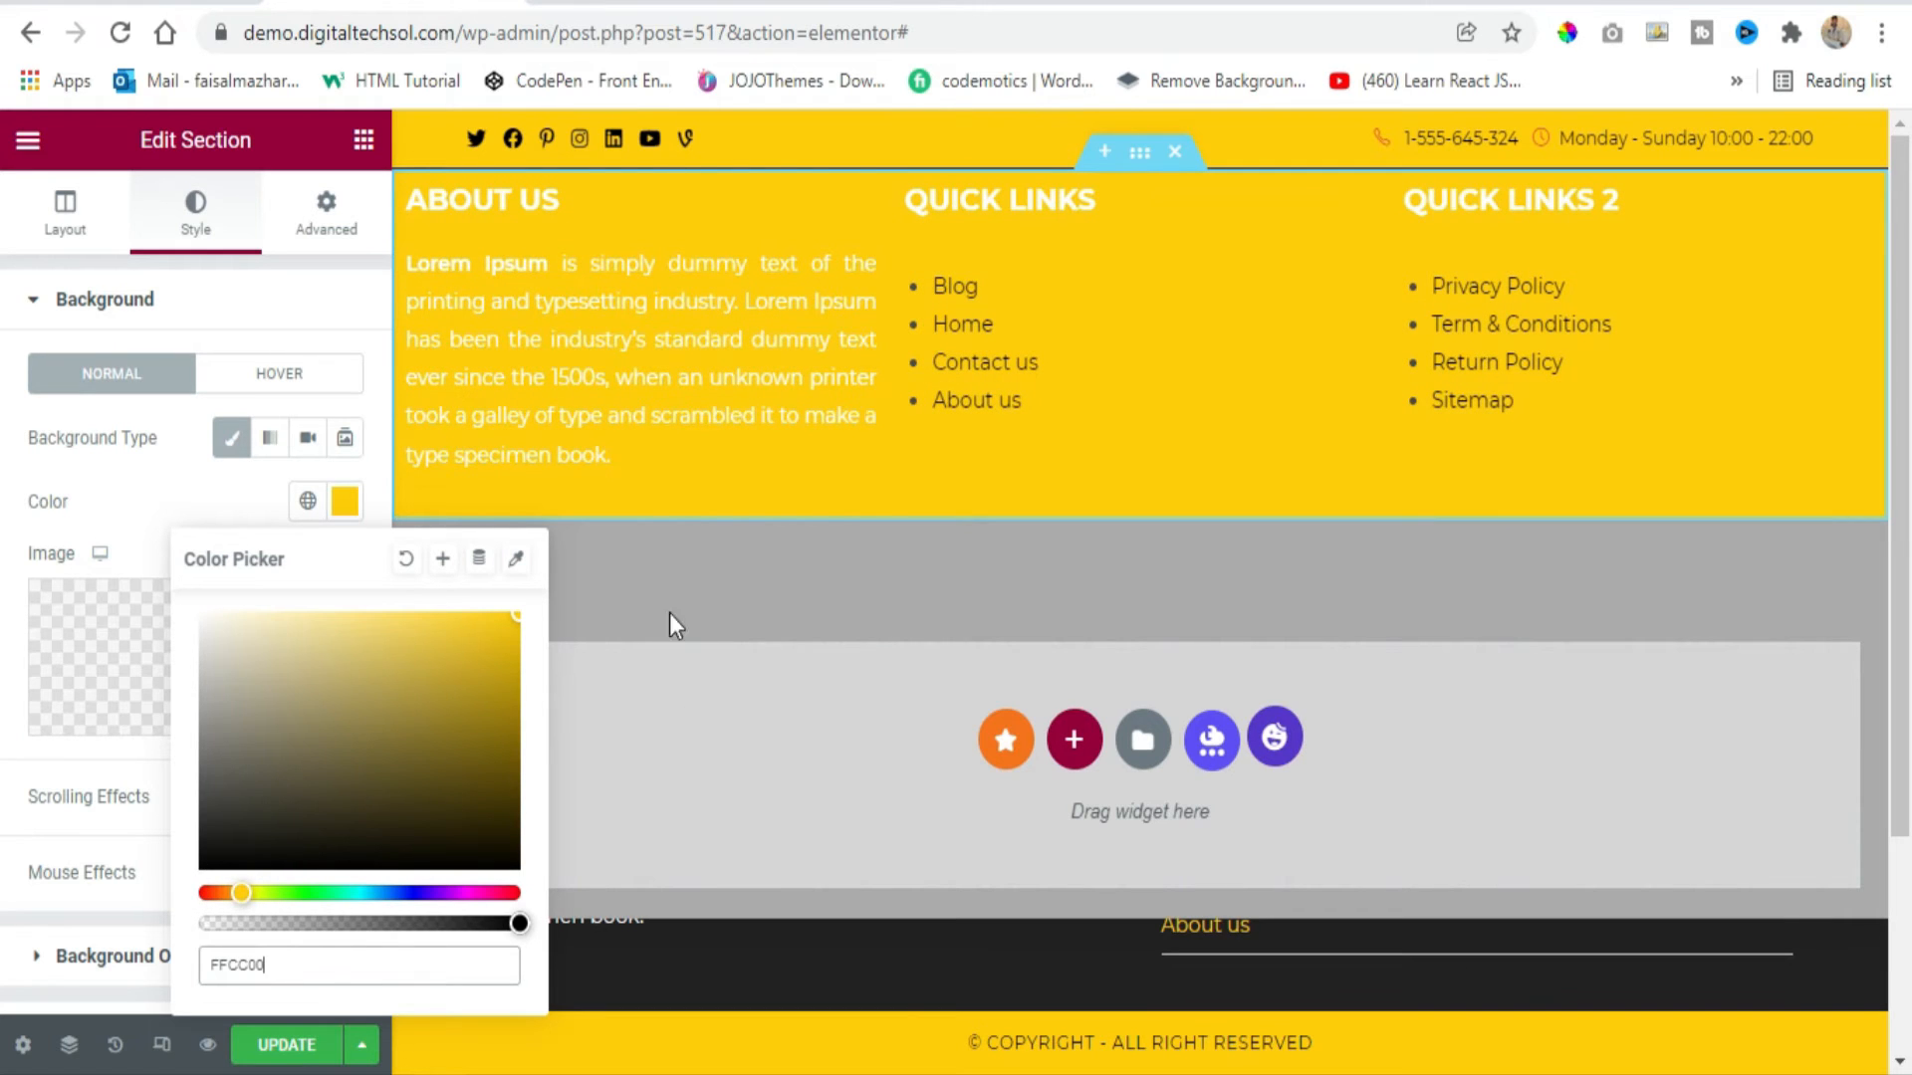
Set the Lorem Ipsum paragraph's text color back to black, #000000.
click(861, 266)
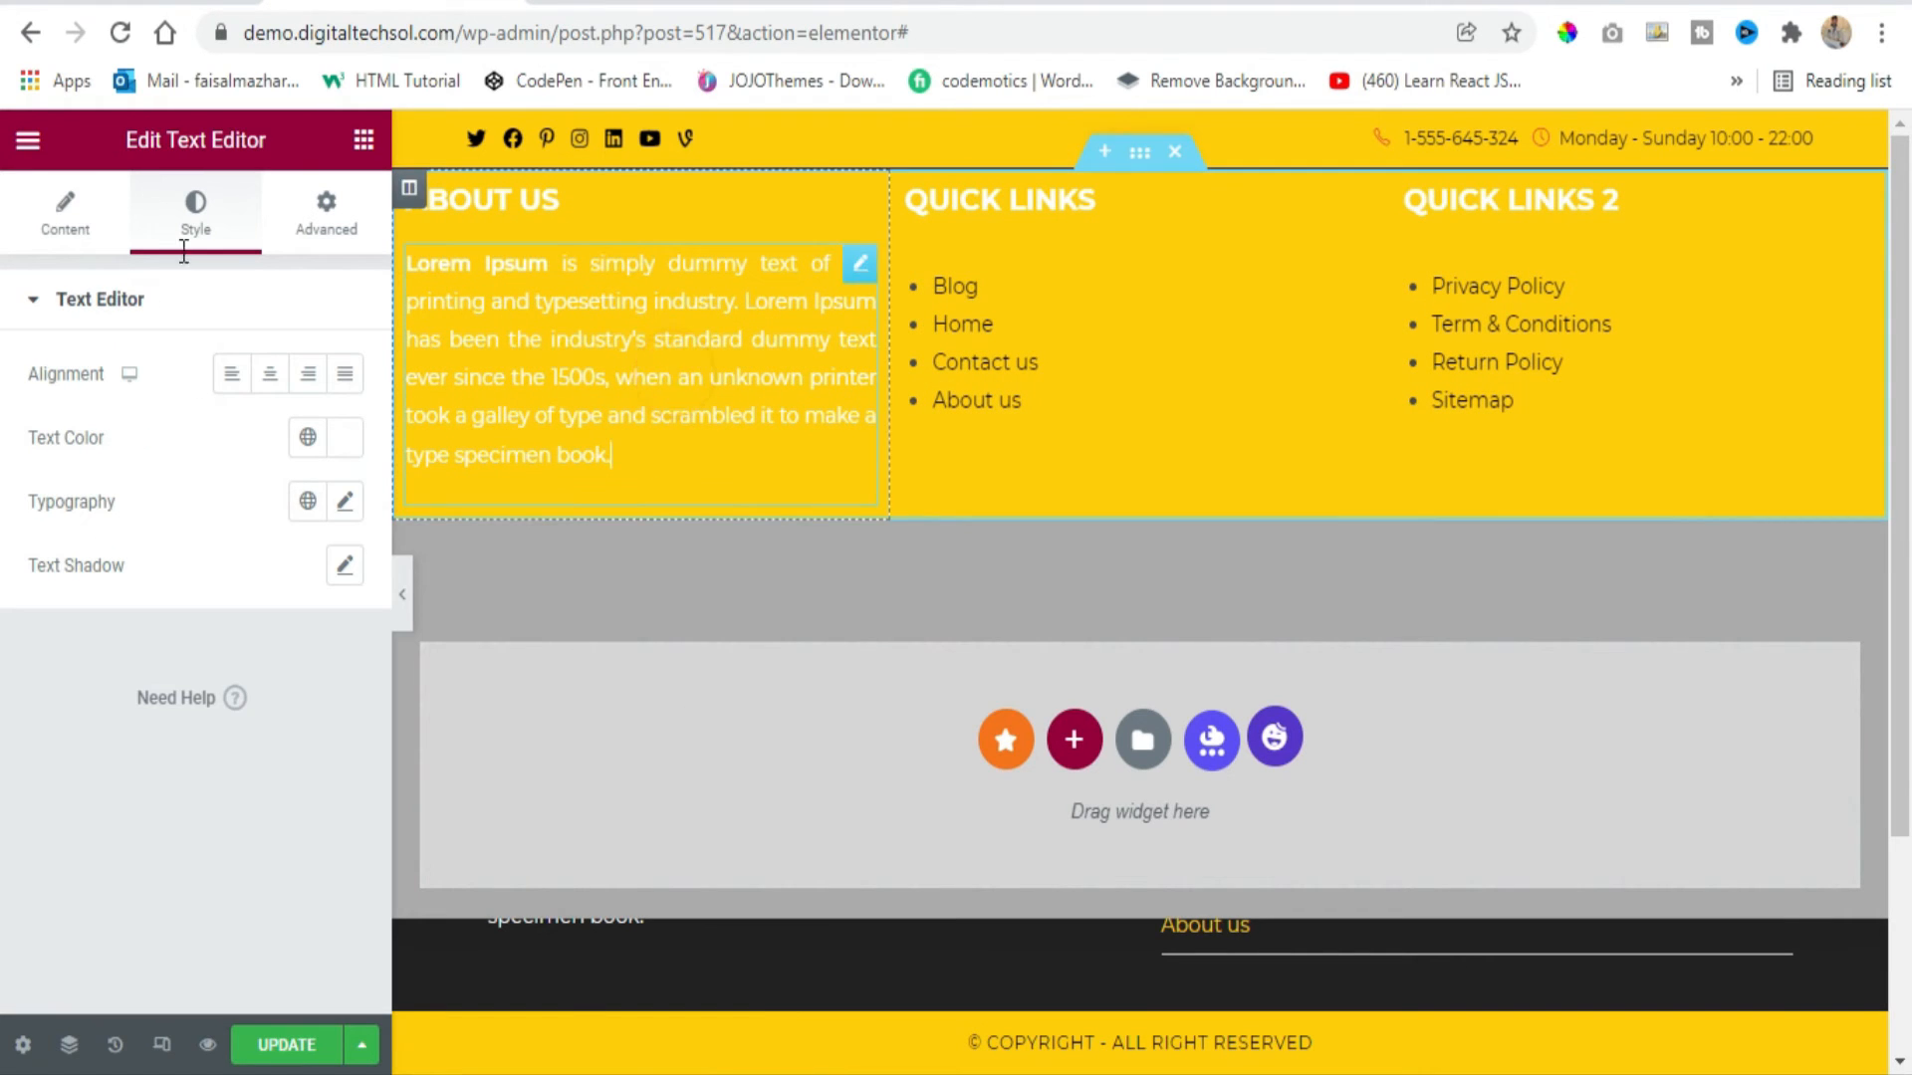
click(337, 460)
drag(423, 745, 518, 851)
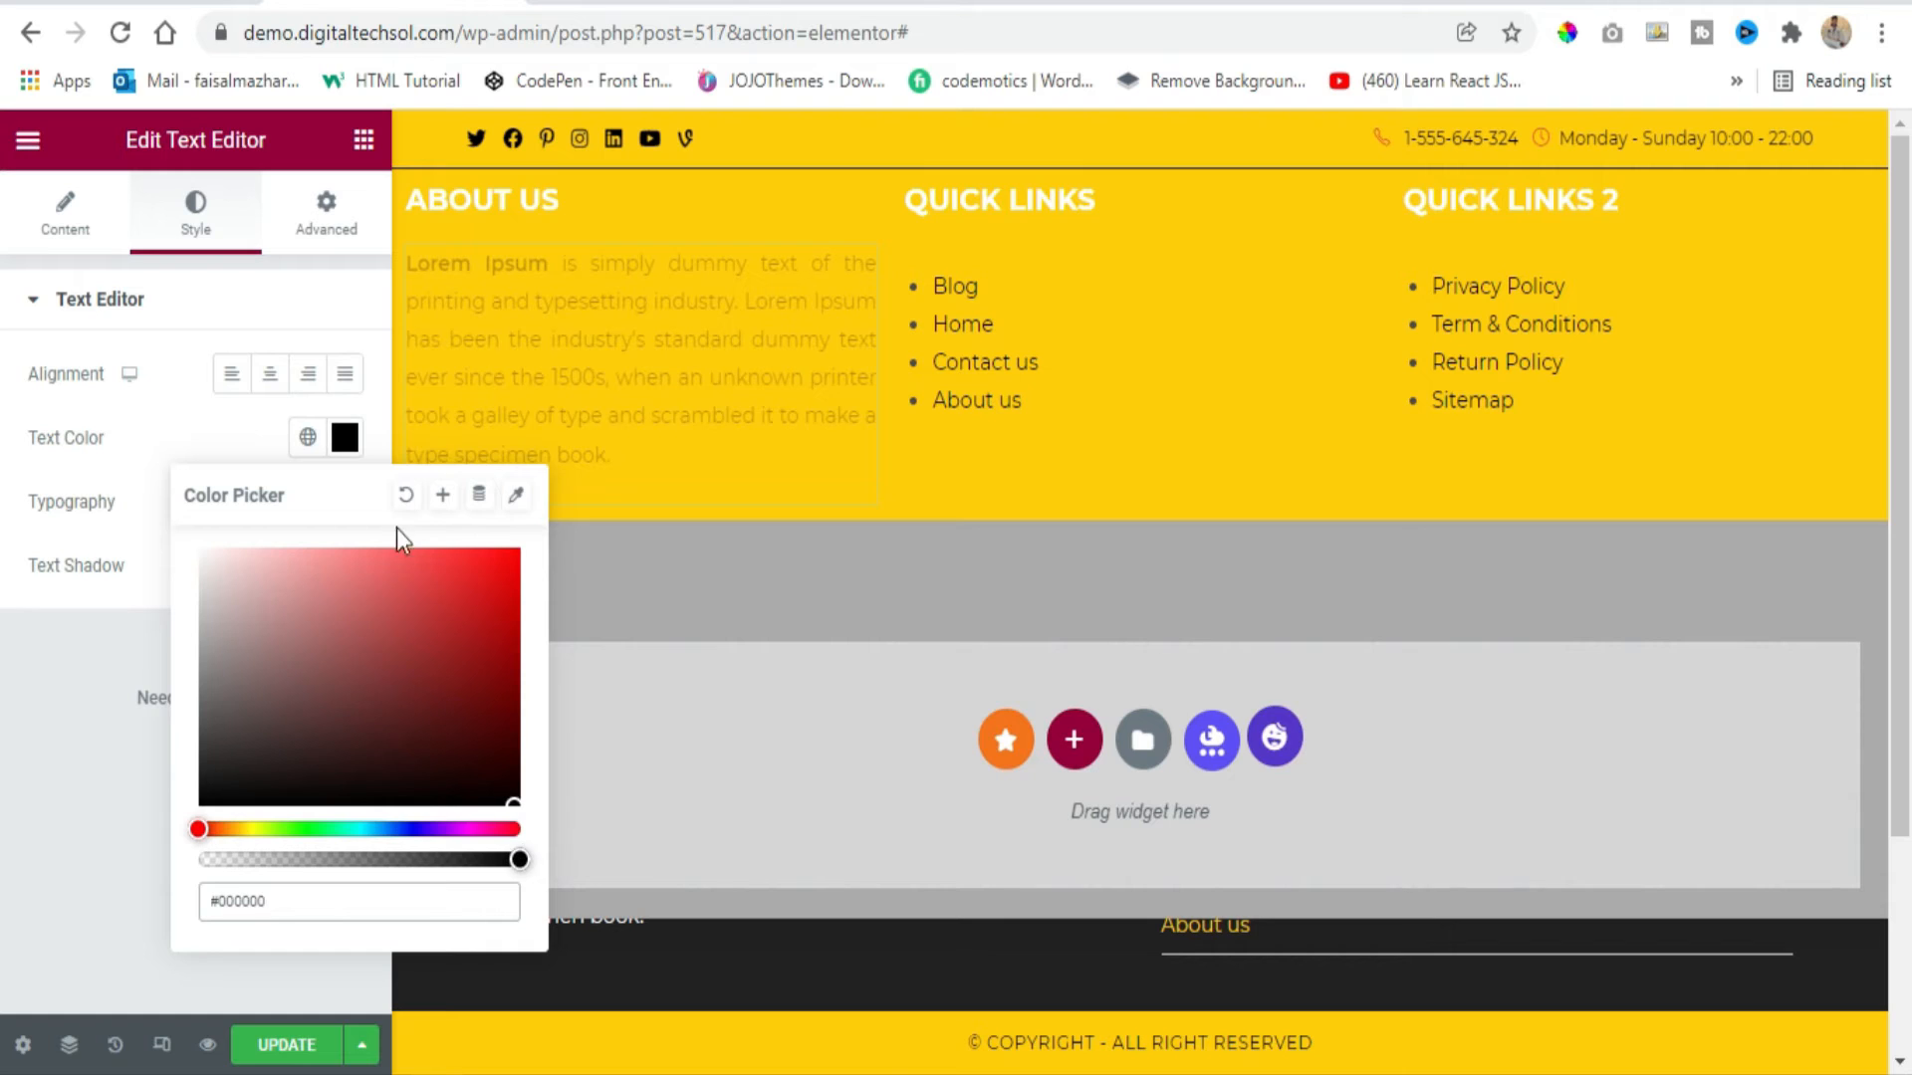
click(346, 439)
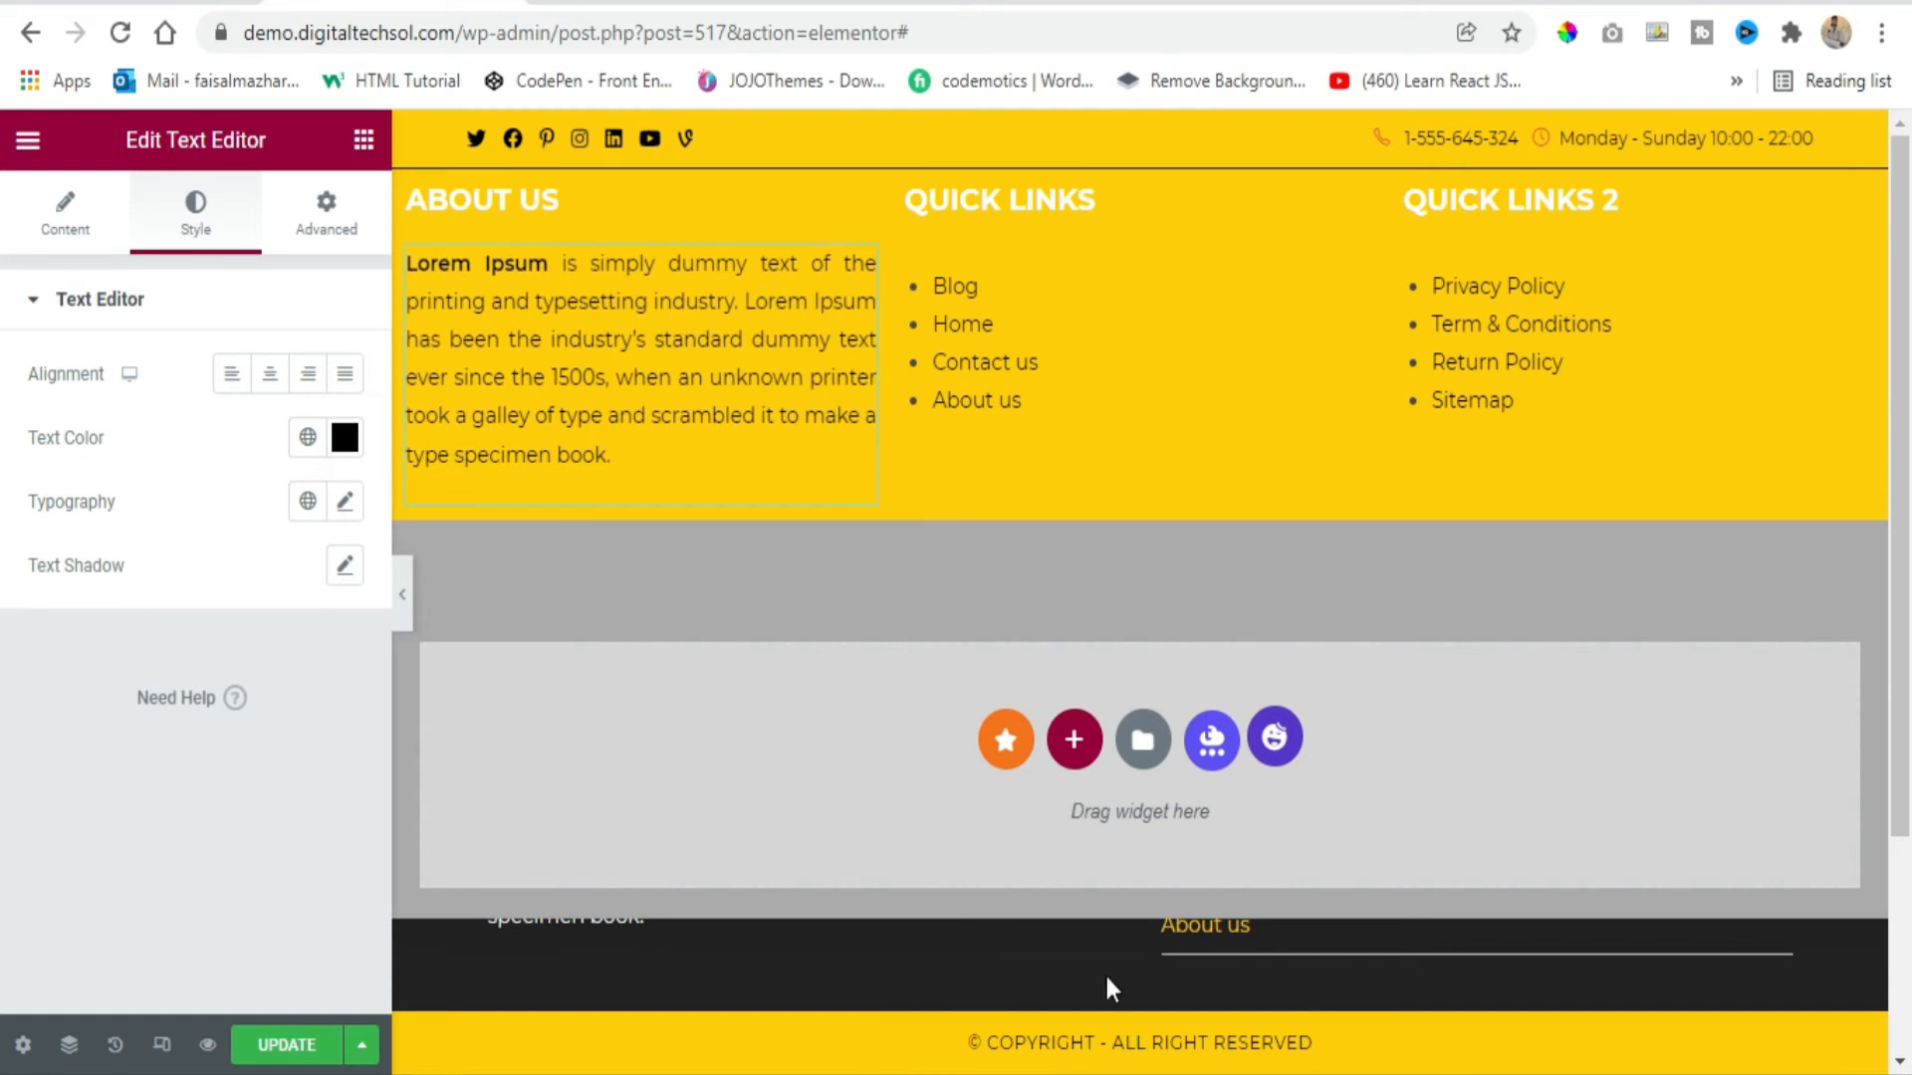
Set the three-column section's padding to 20 px on all four sides.
click(1071, 204)
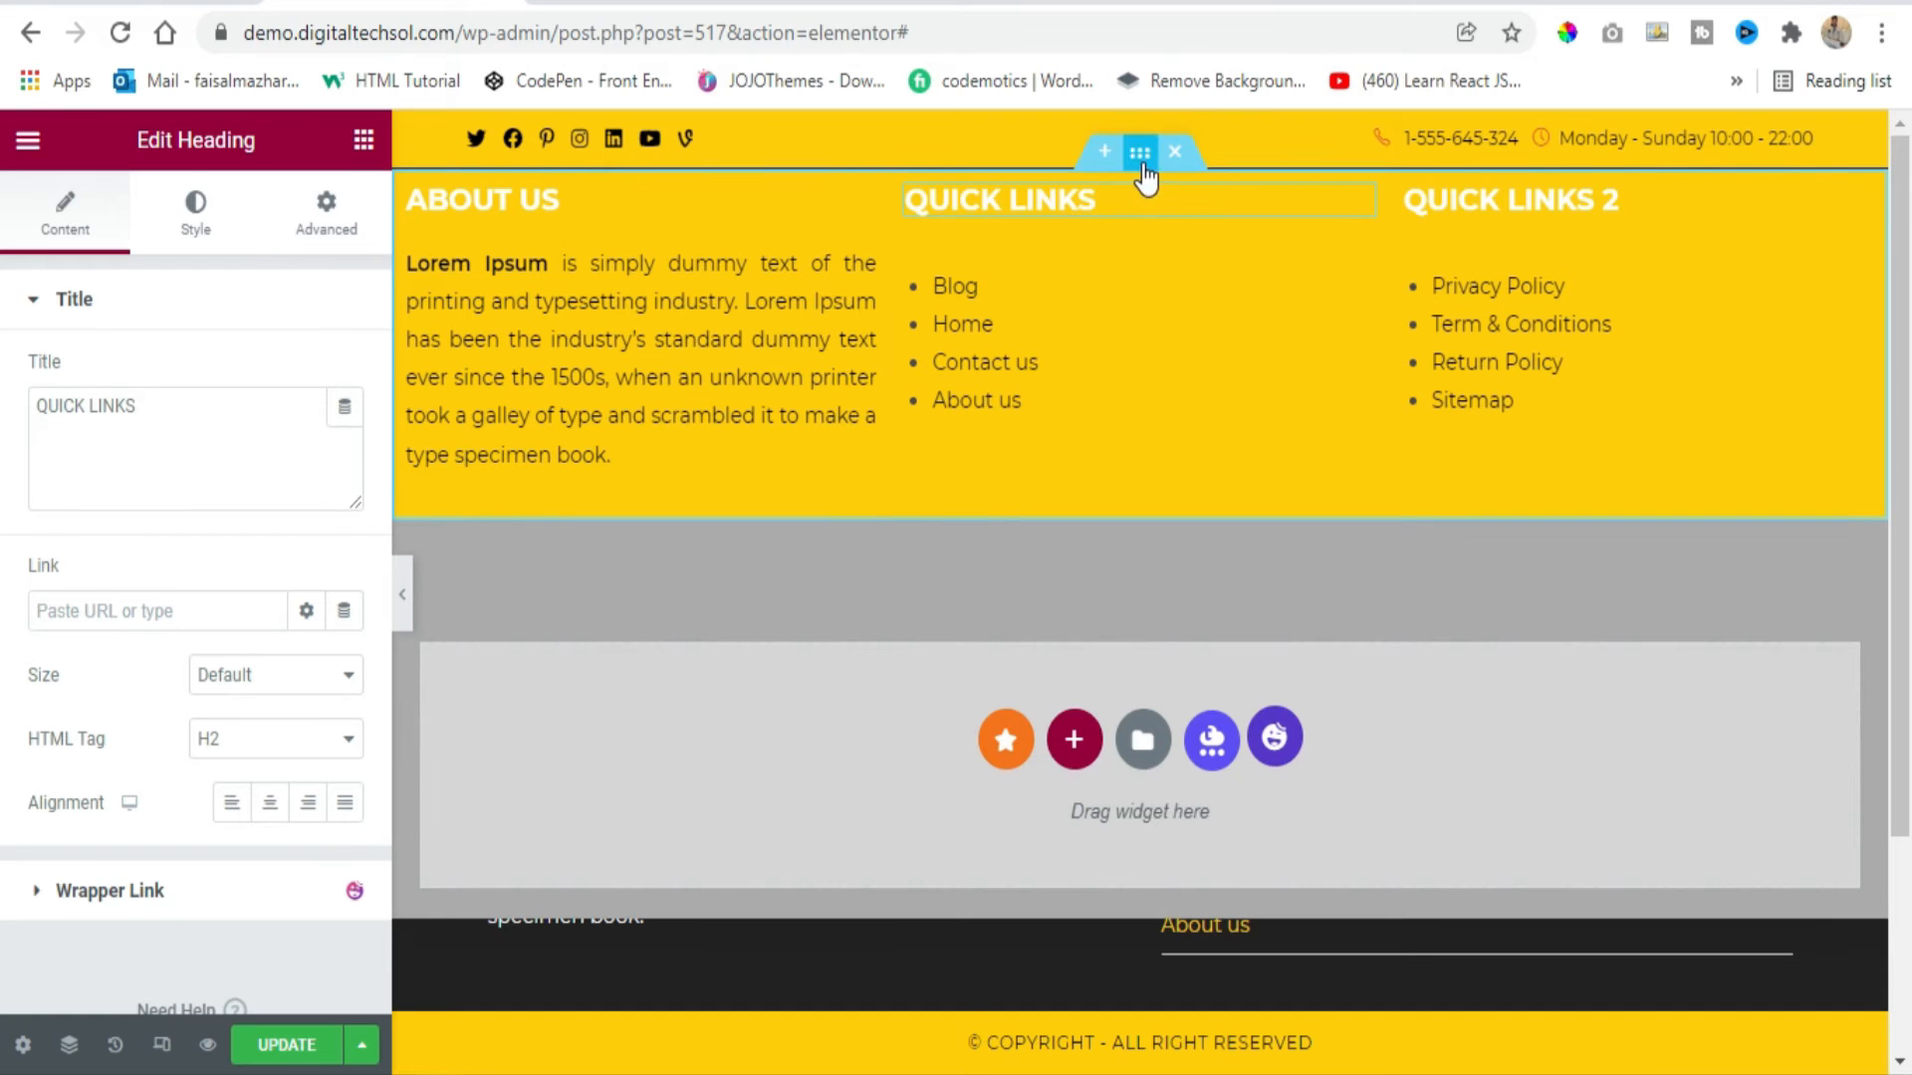
click(1138, 171)
click(327, 207)
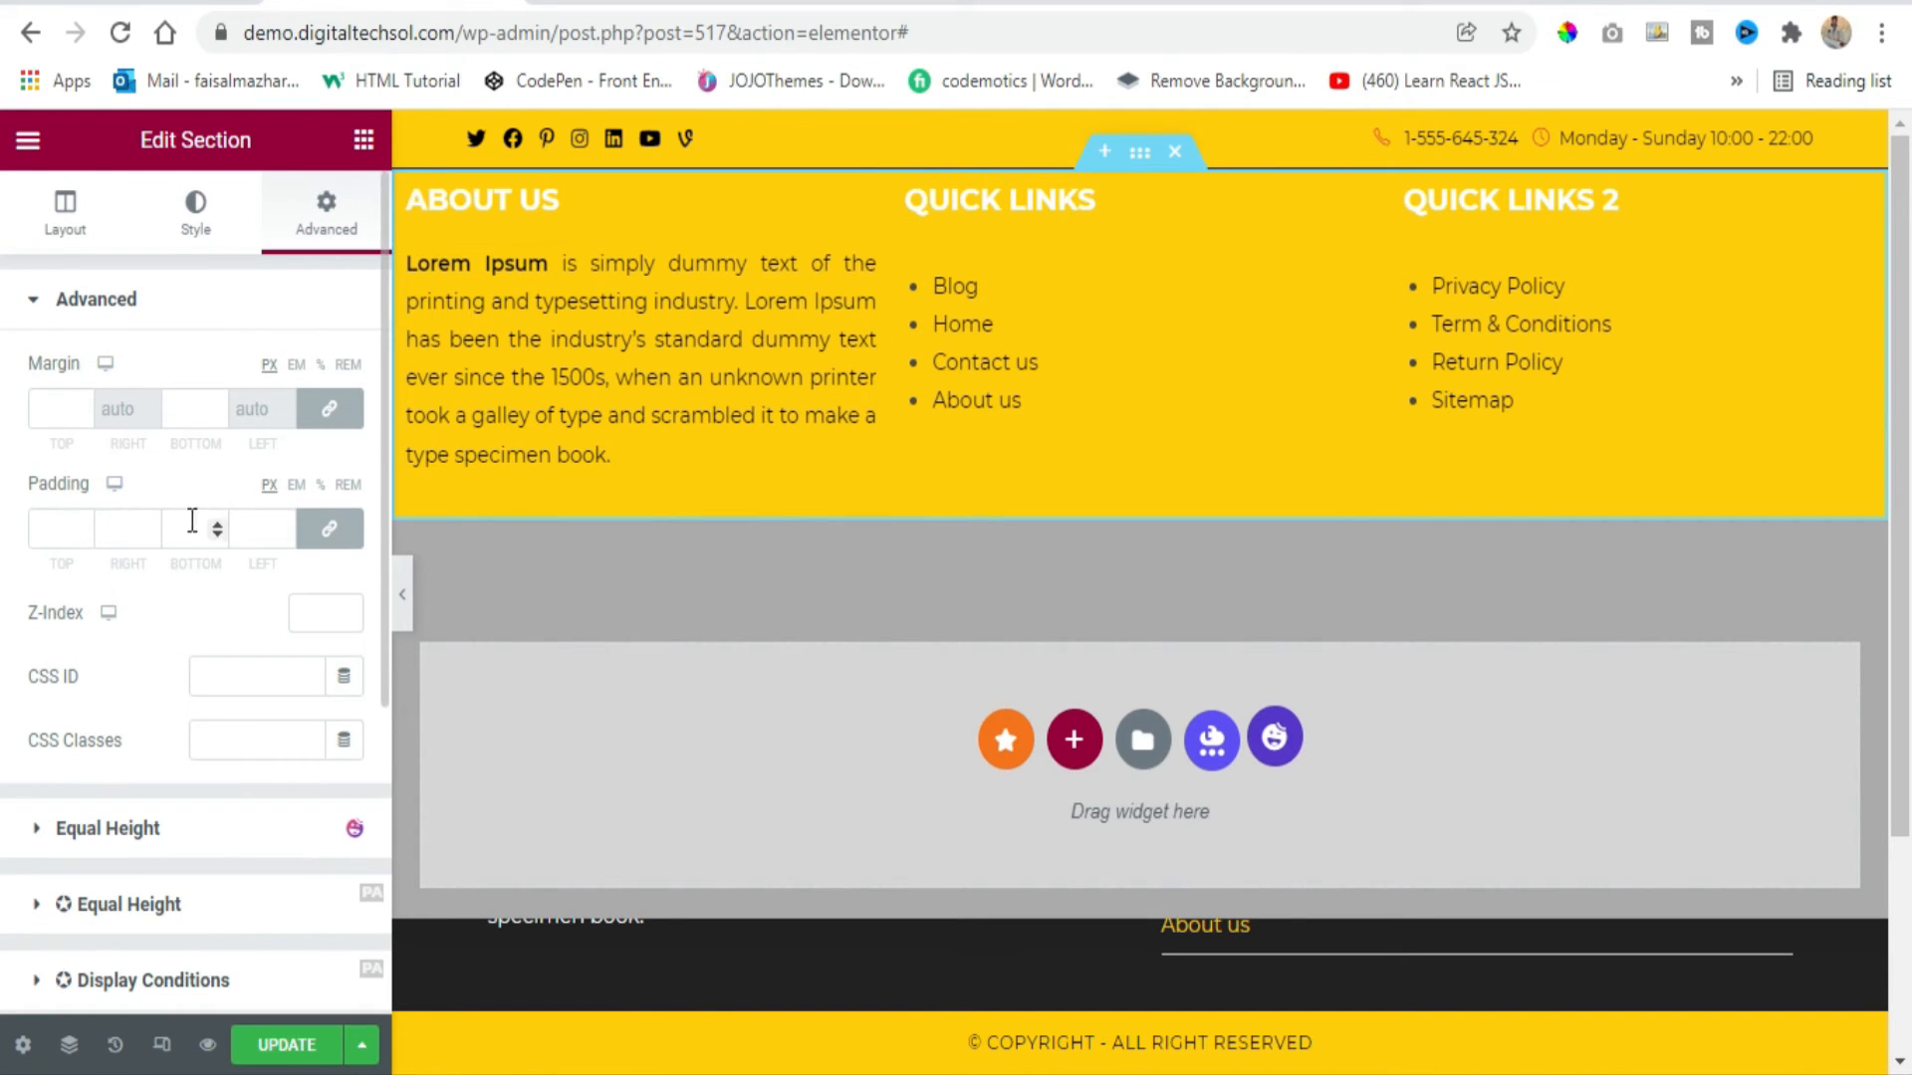
click(253, 529)
text(20)
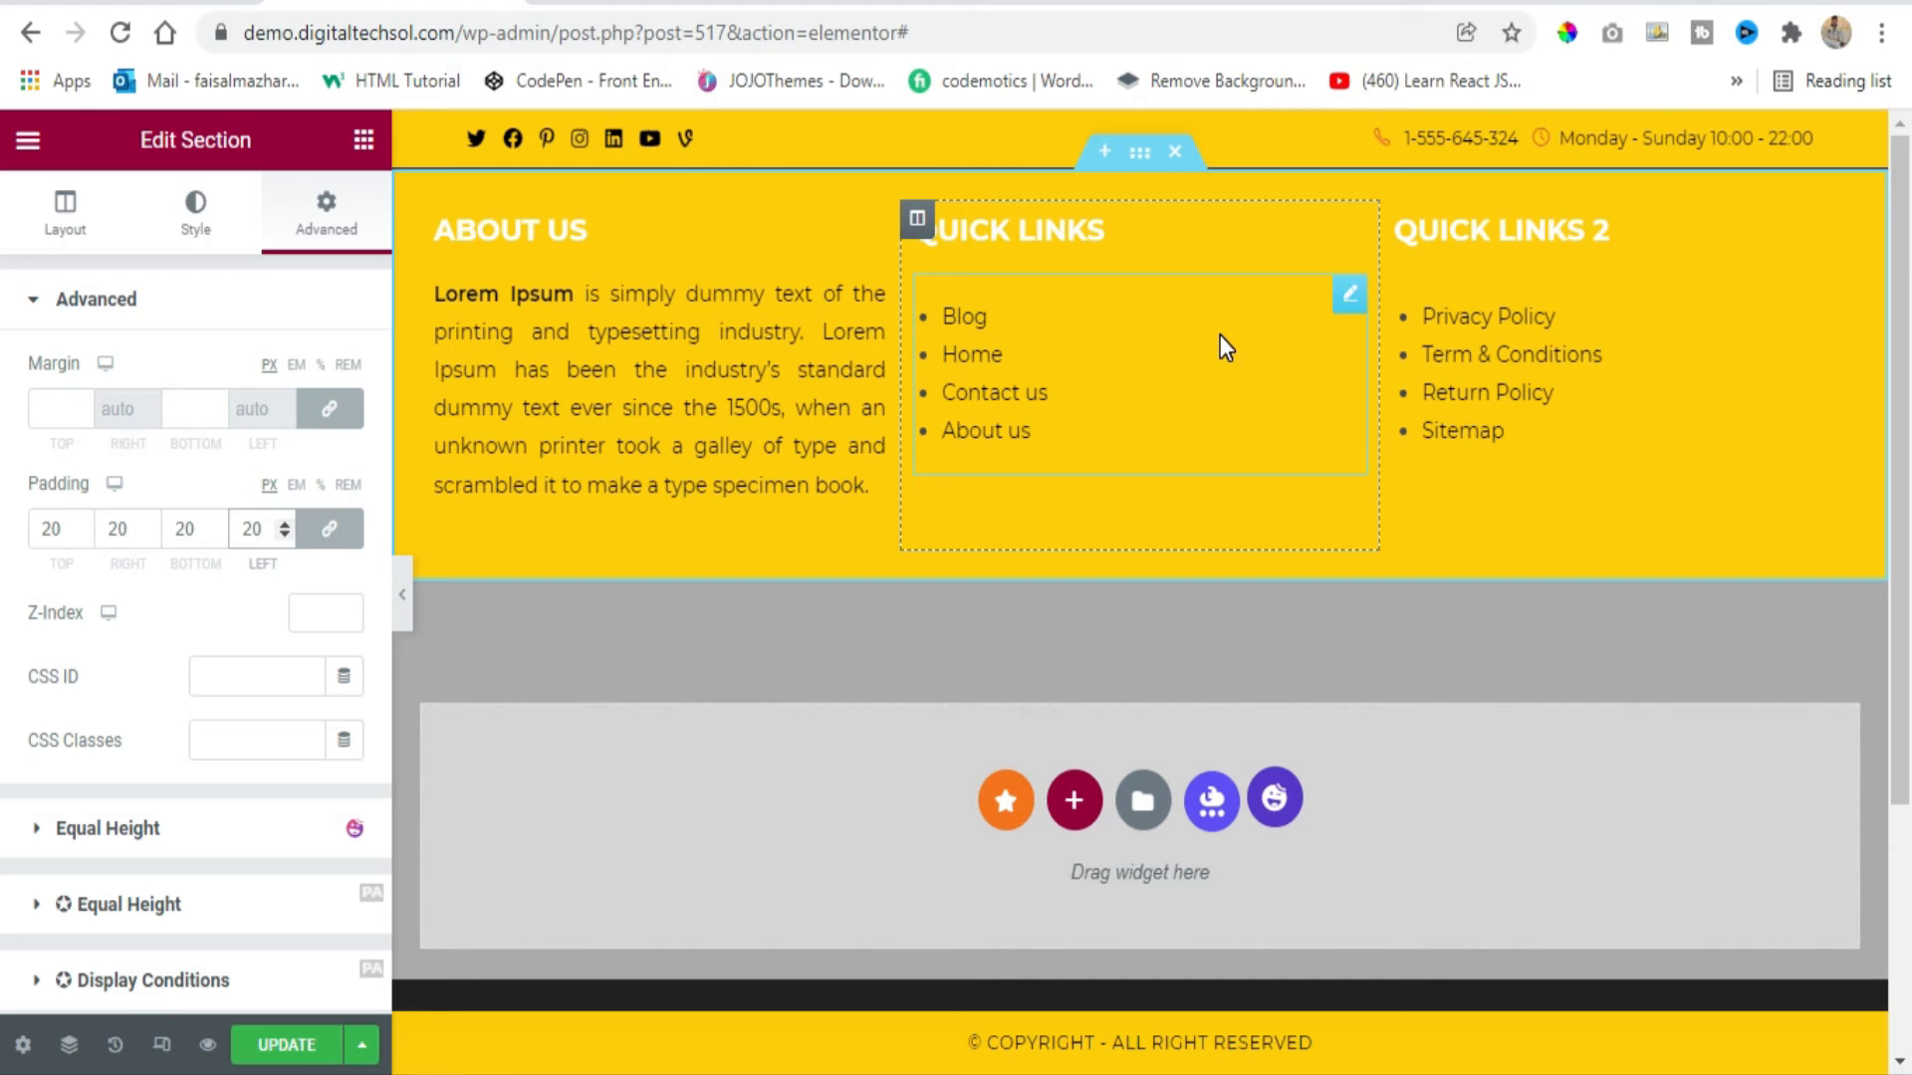
scroll(1169, 940, down, 4)
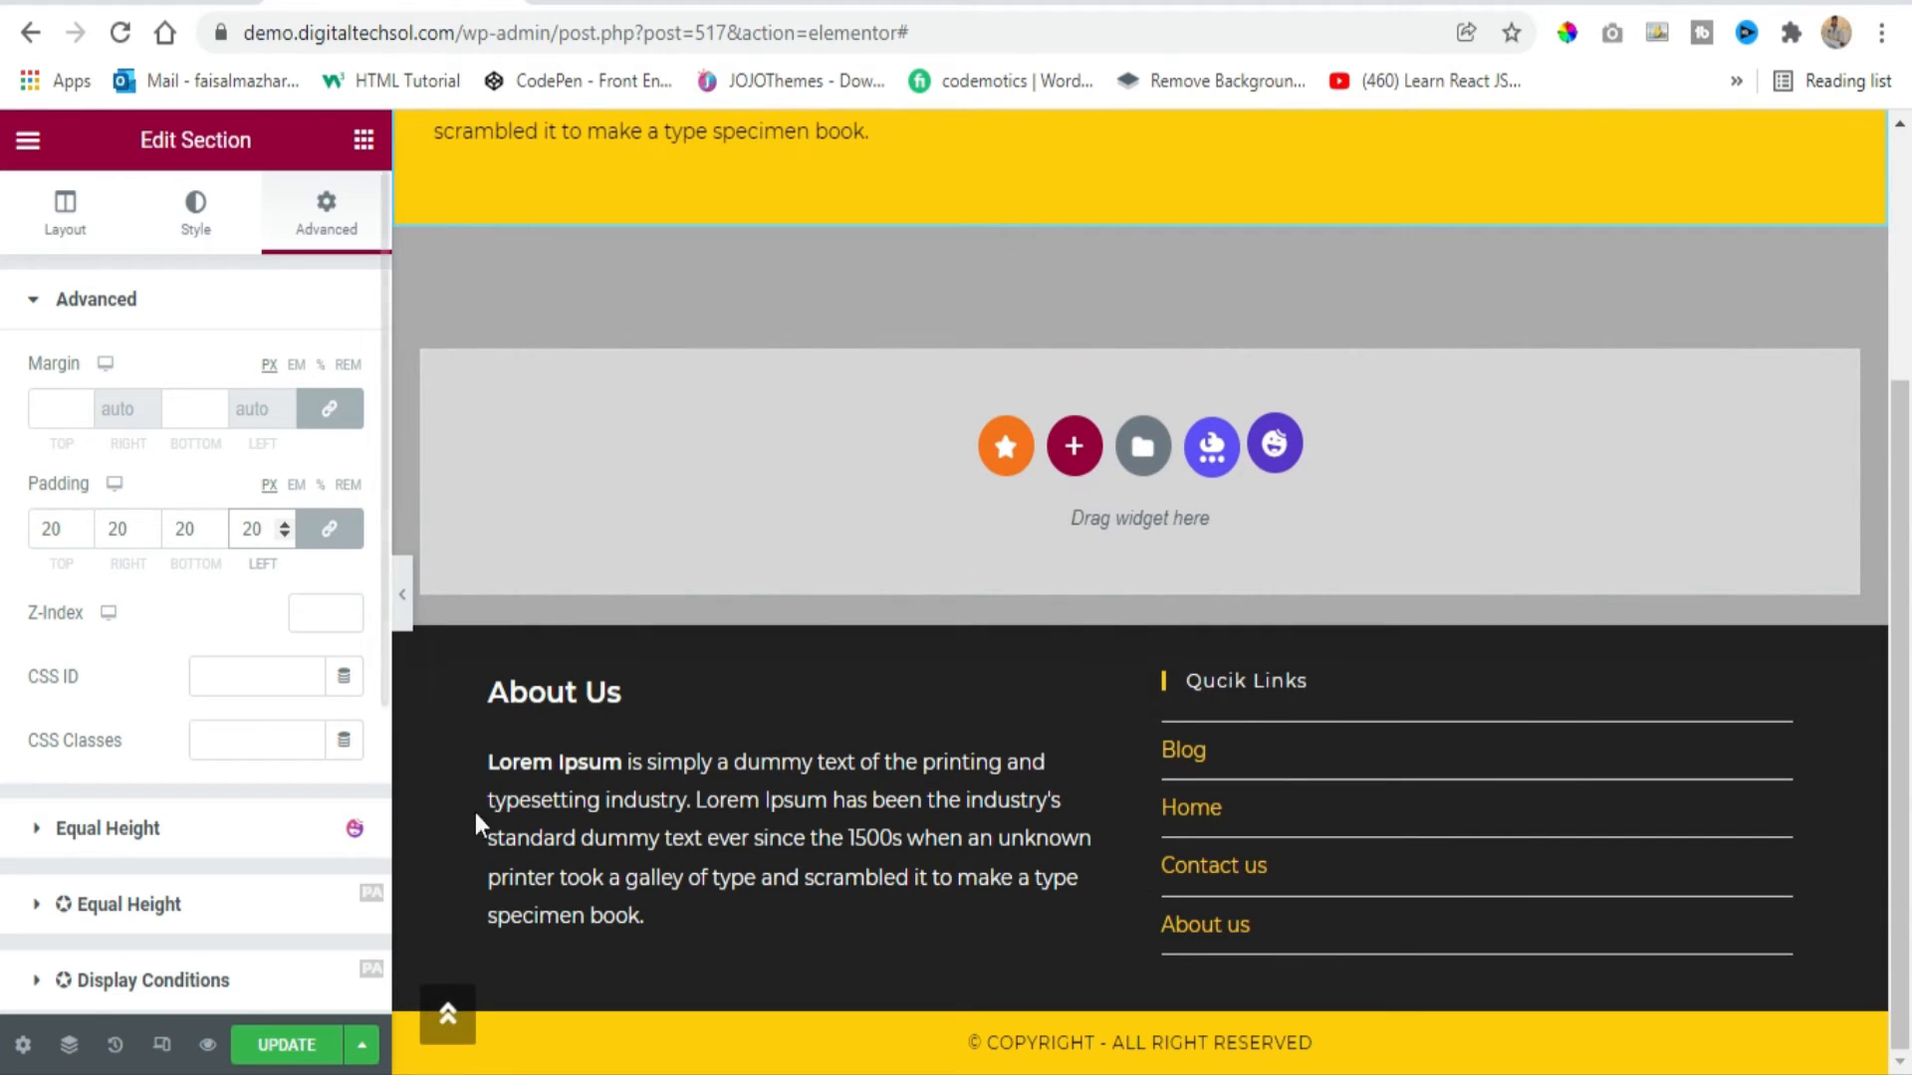
scroll(989, 814, up, 4)
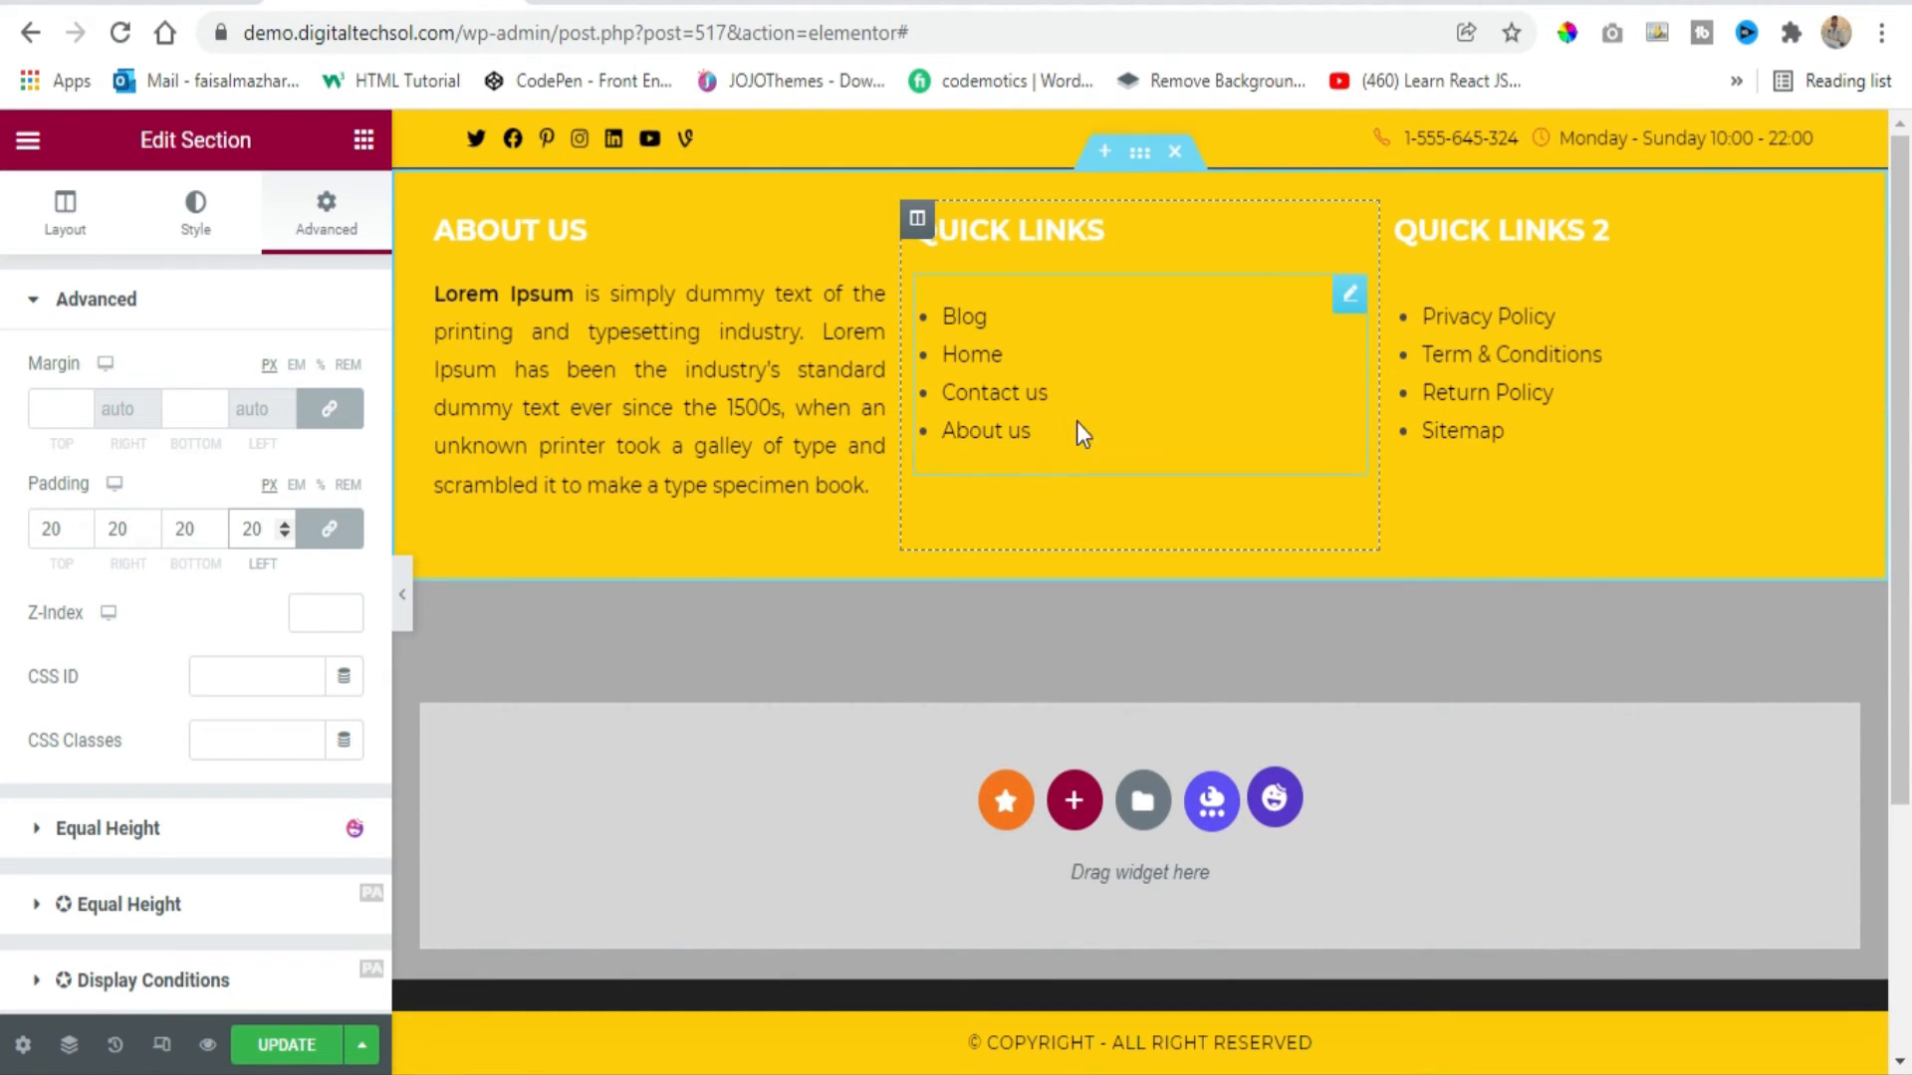
Update the footer template, then open the site Customizer from the WordPress Widgets page.
click(292, 1057)
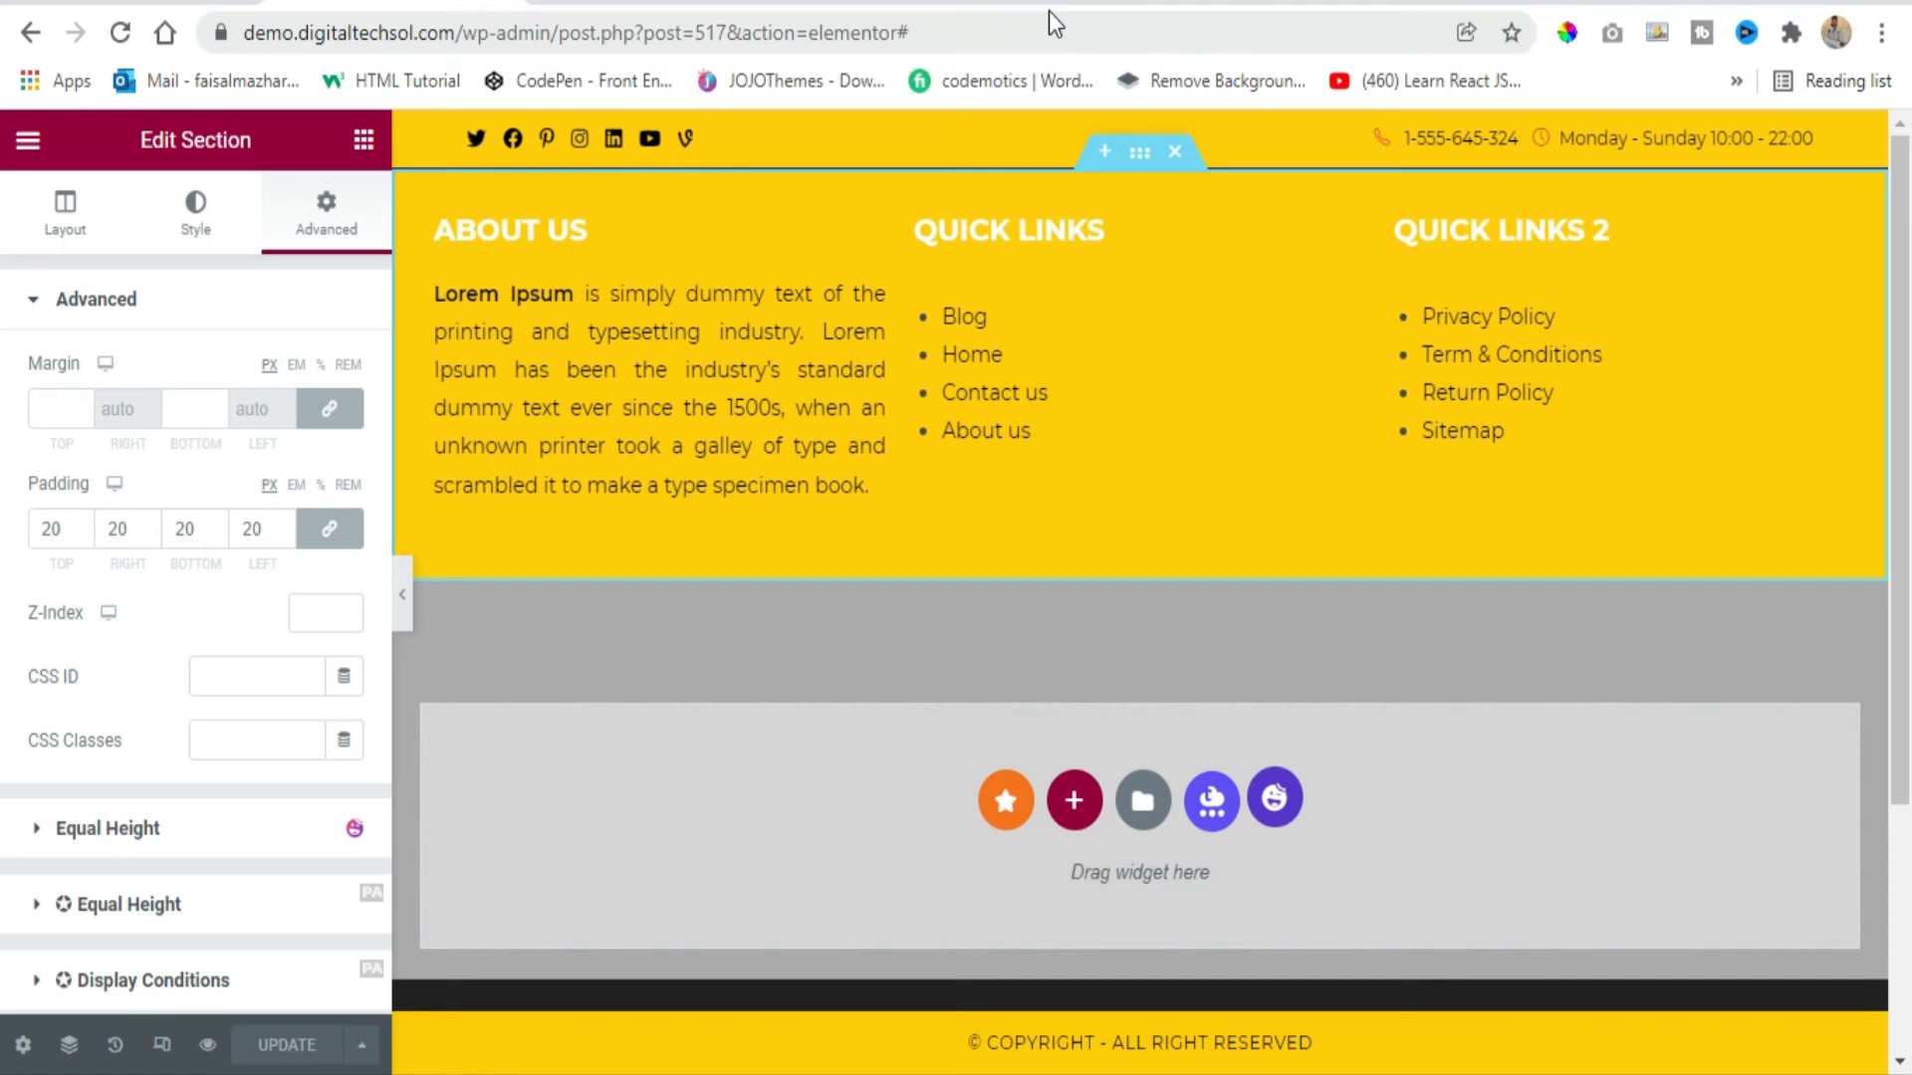
click(1113, 3)
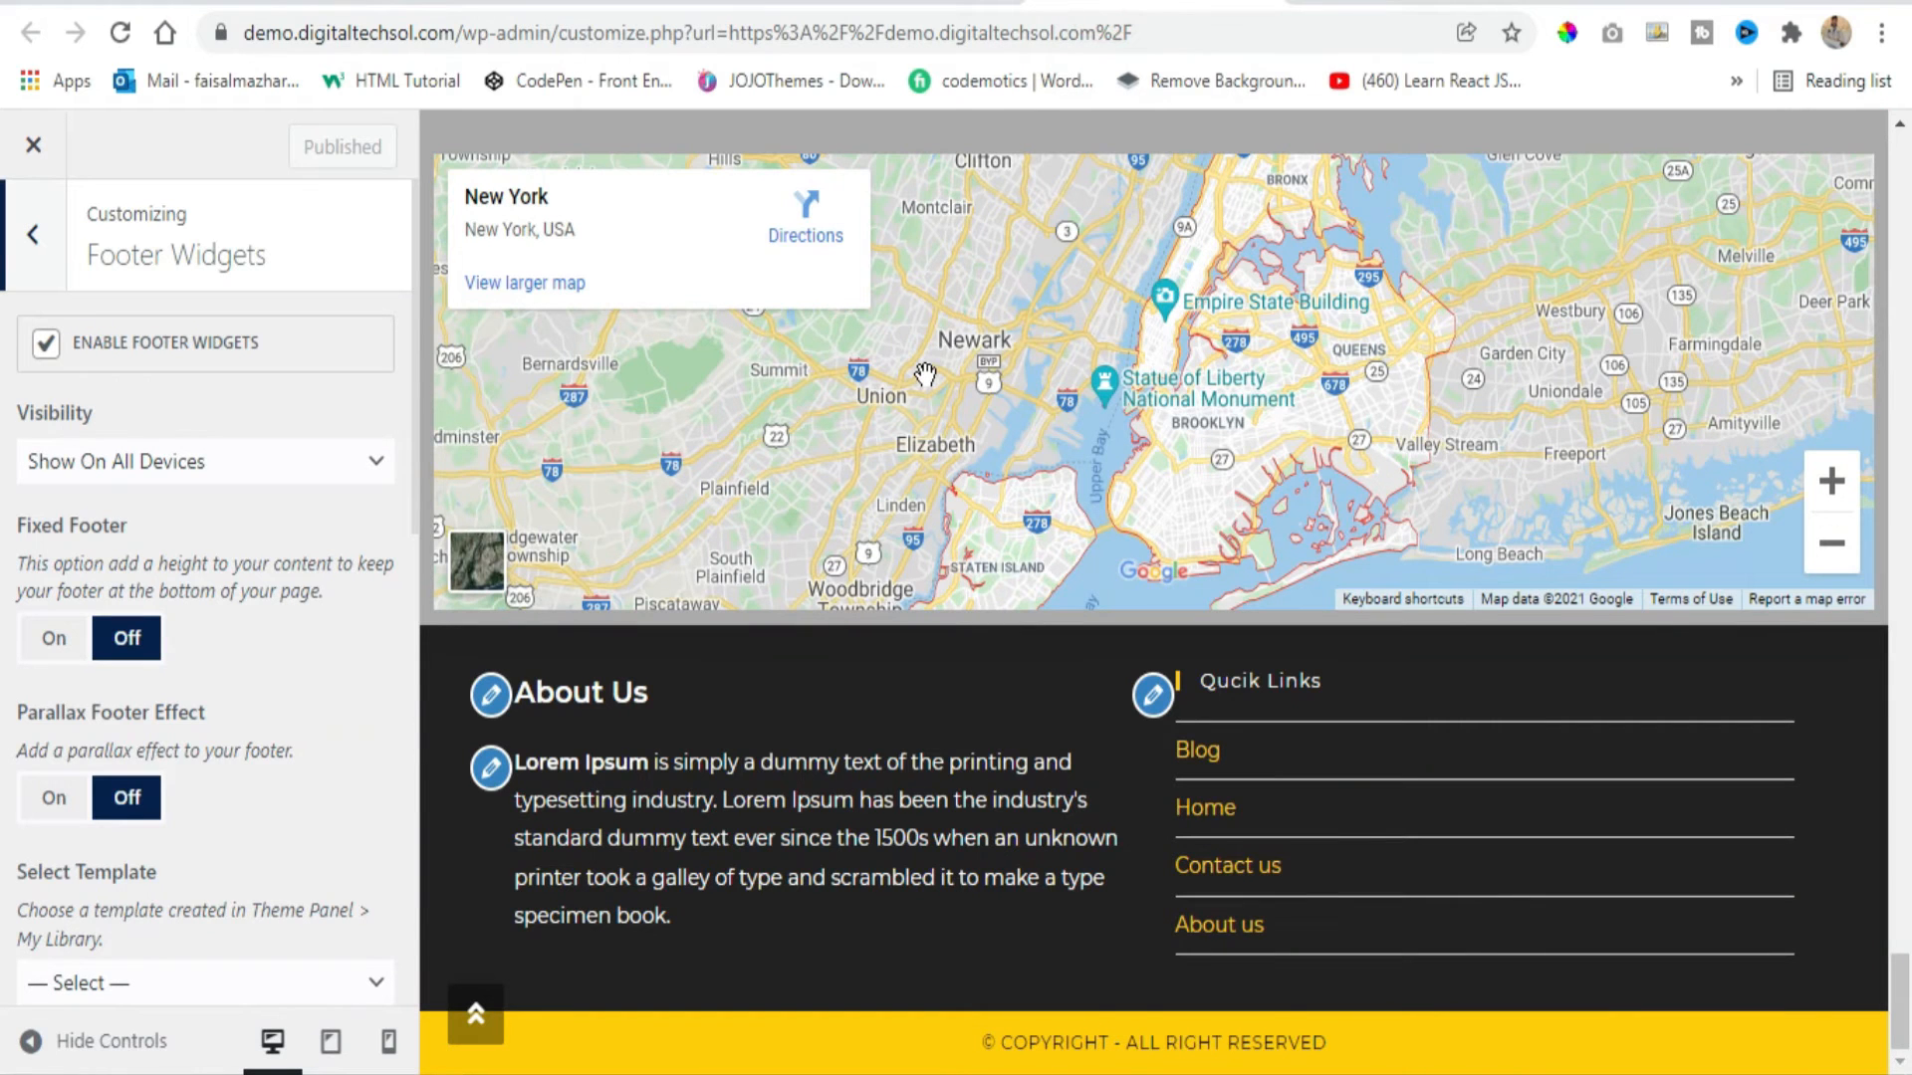
key(F5)
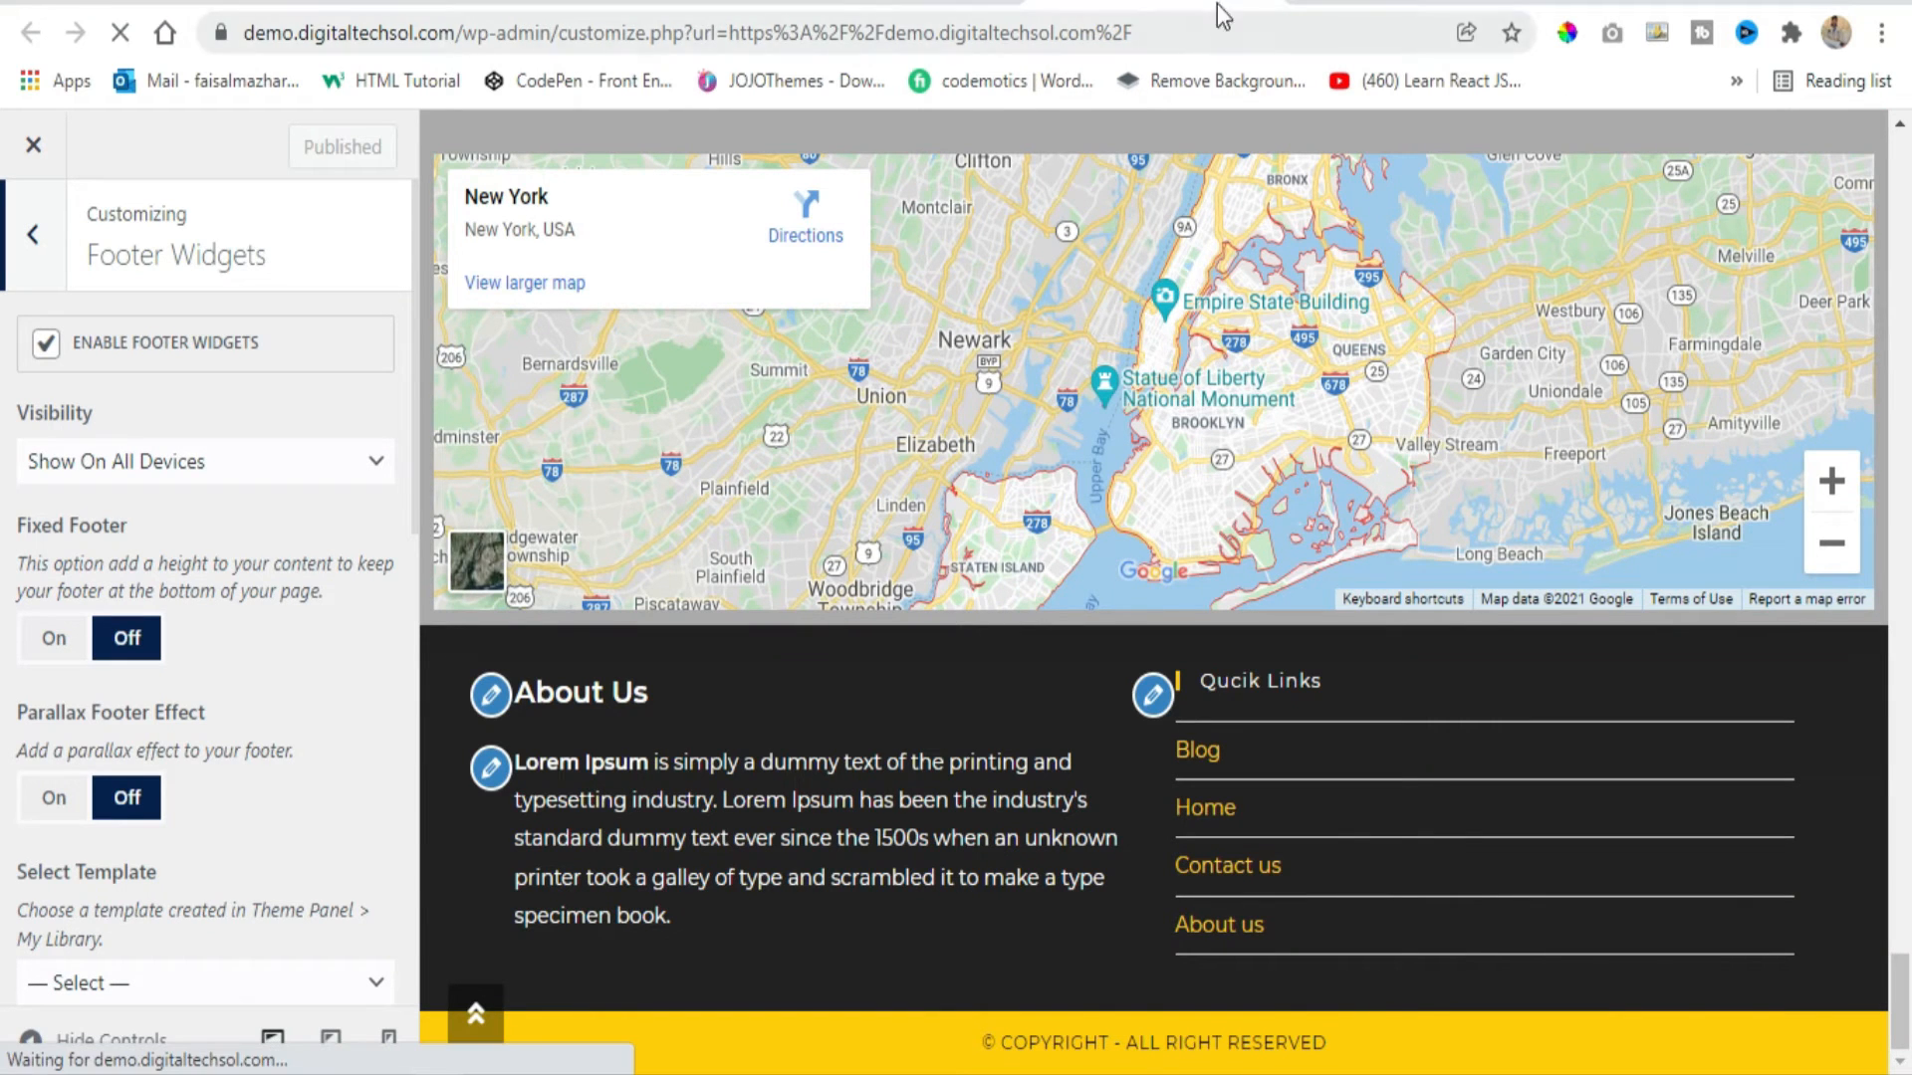
click(1259, 6)
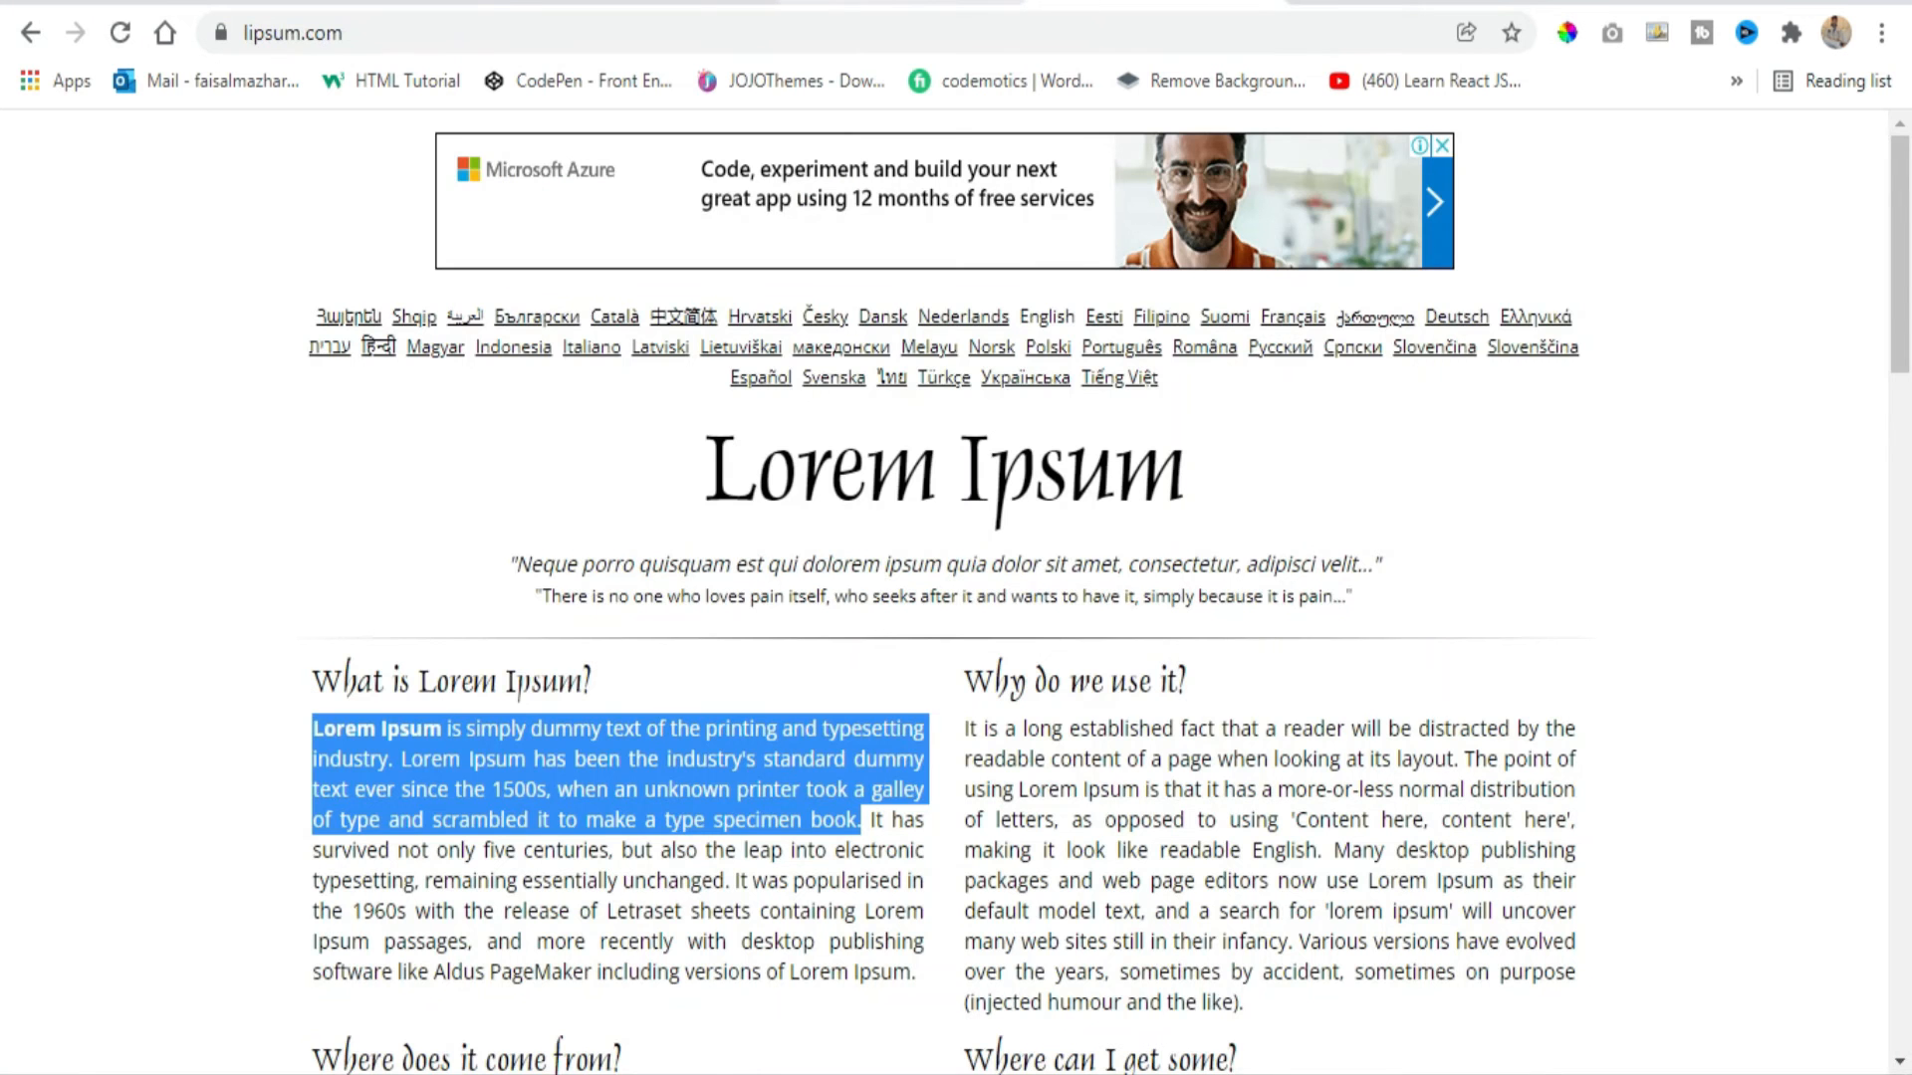
click(697, 3)
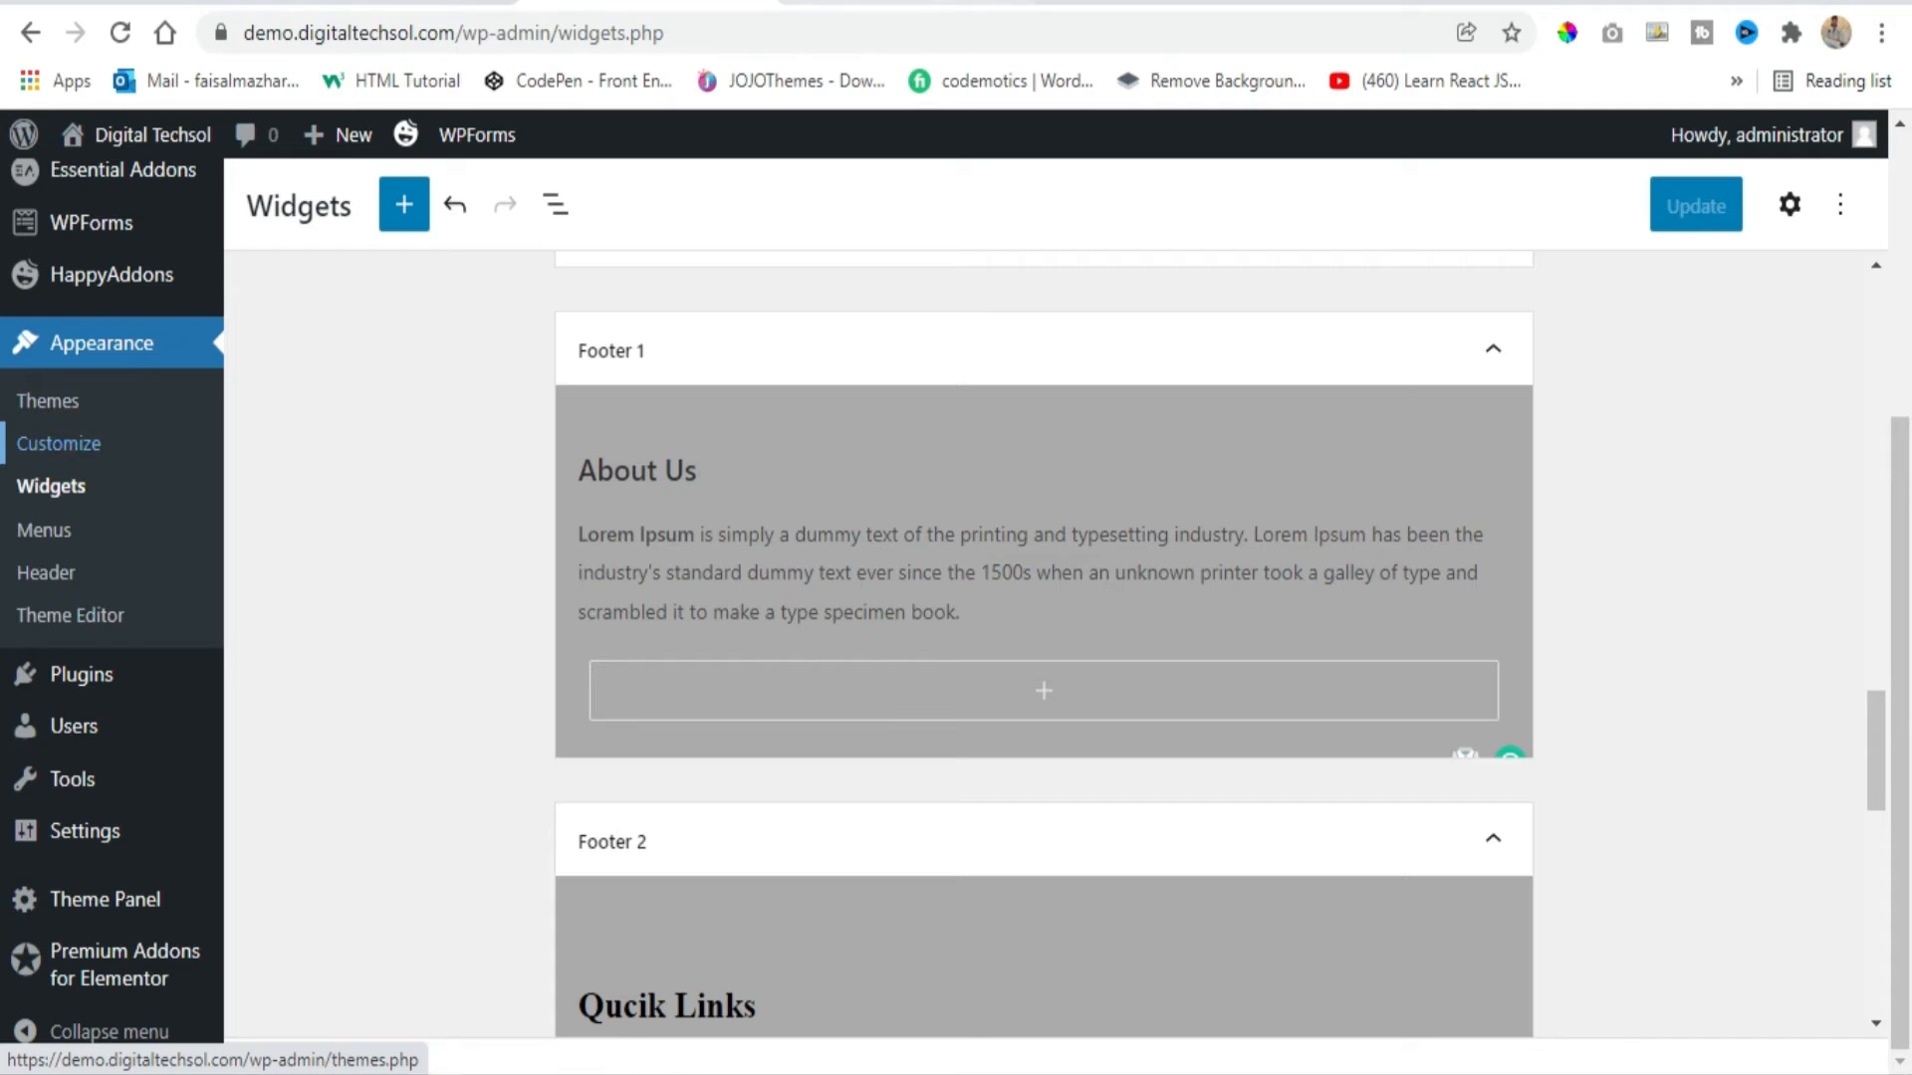
click(60, 444)
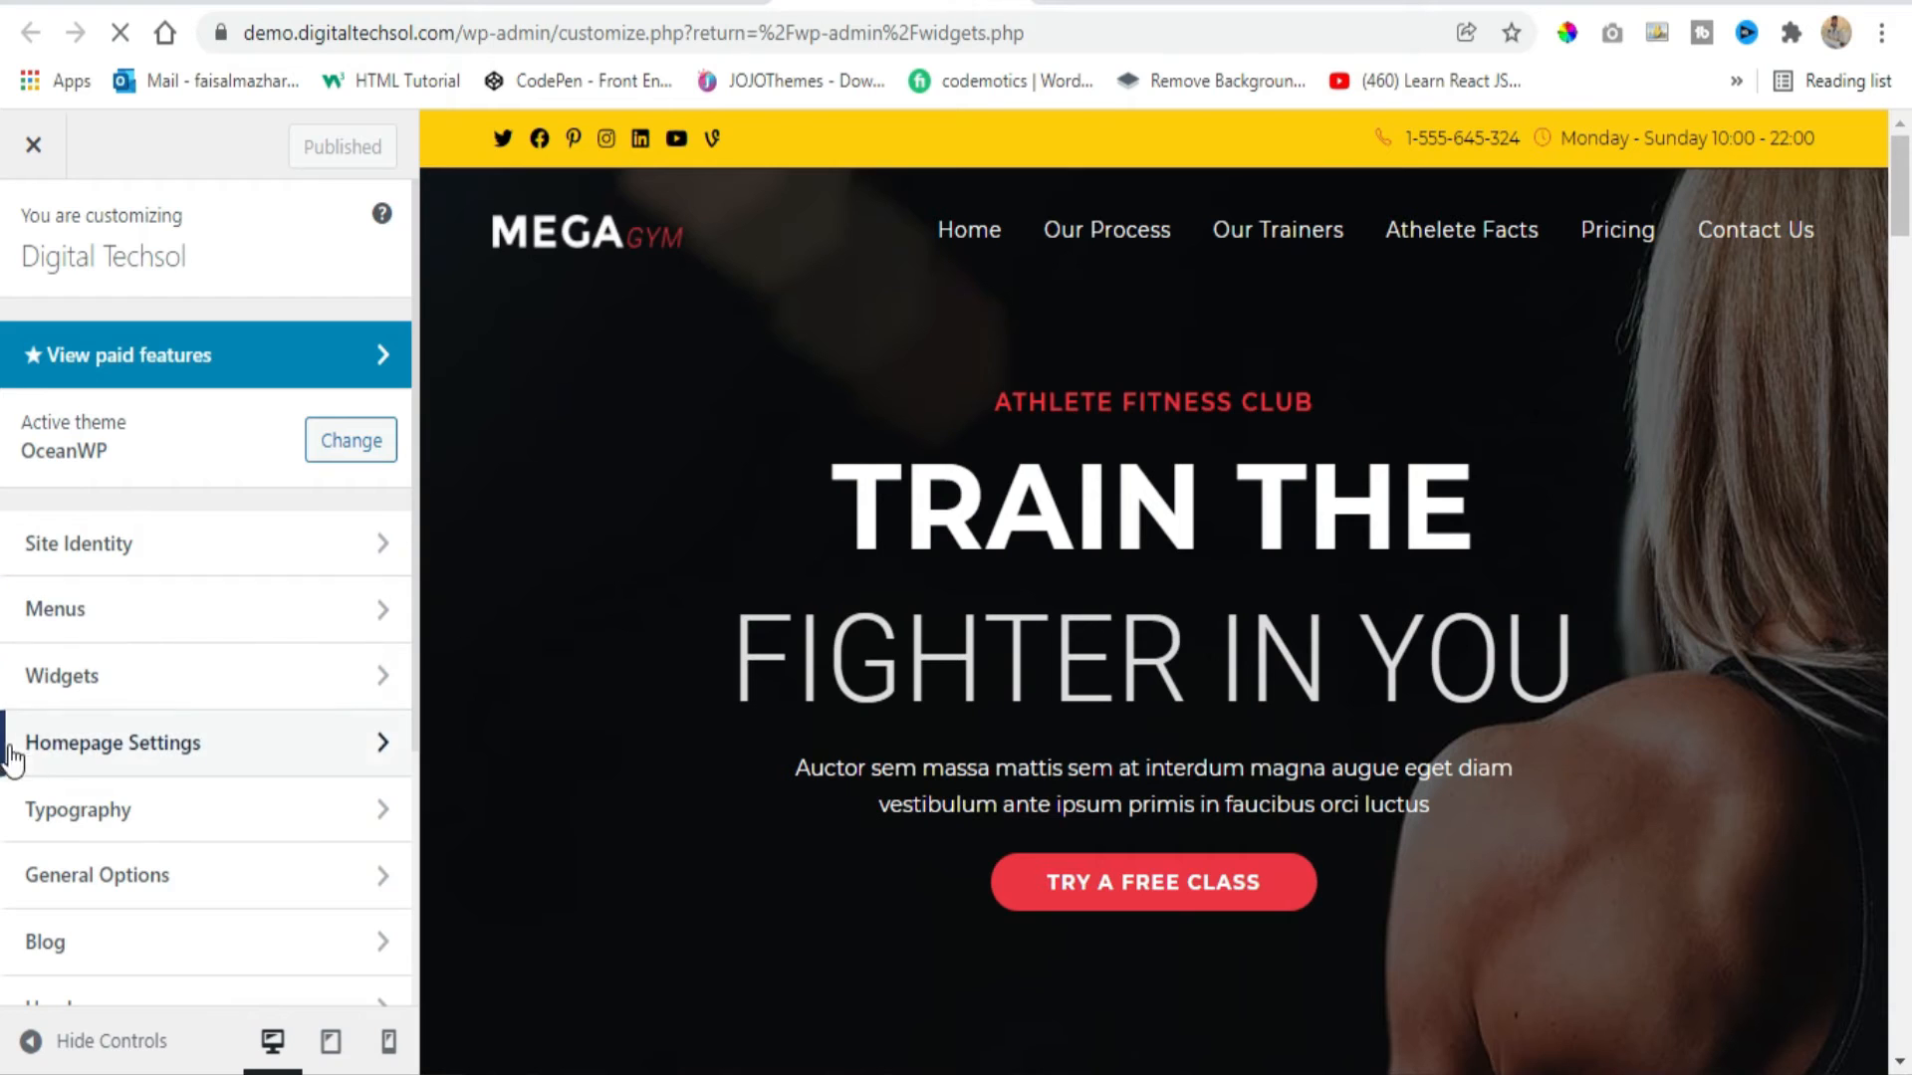
In the Customizer's Footer Widgets settings, select Custom Footer as the template and check the footer in the preview.
scroll(209, 568, down, 4)
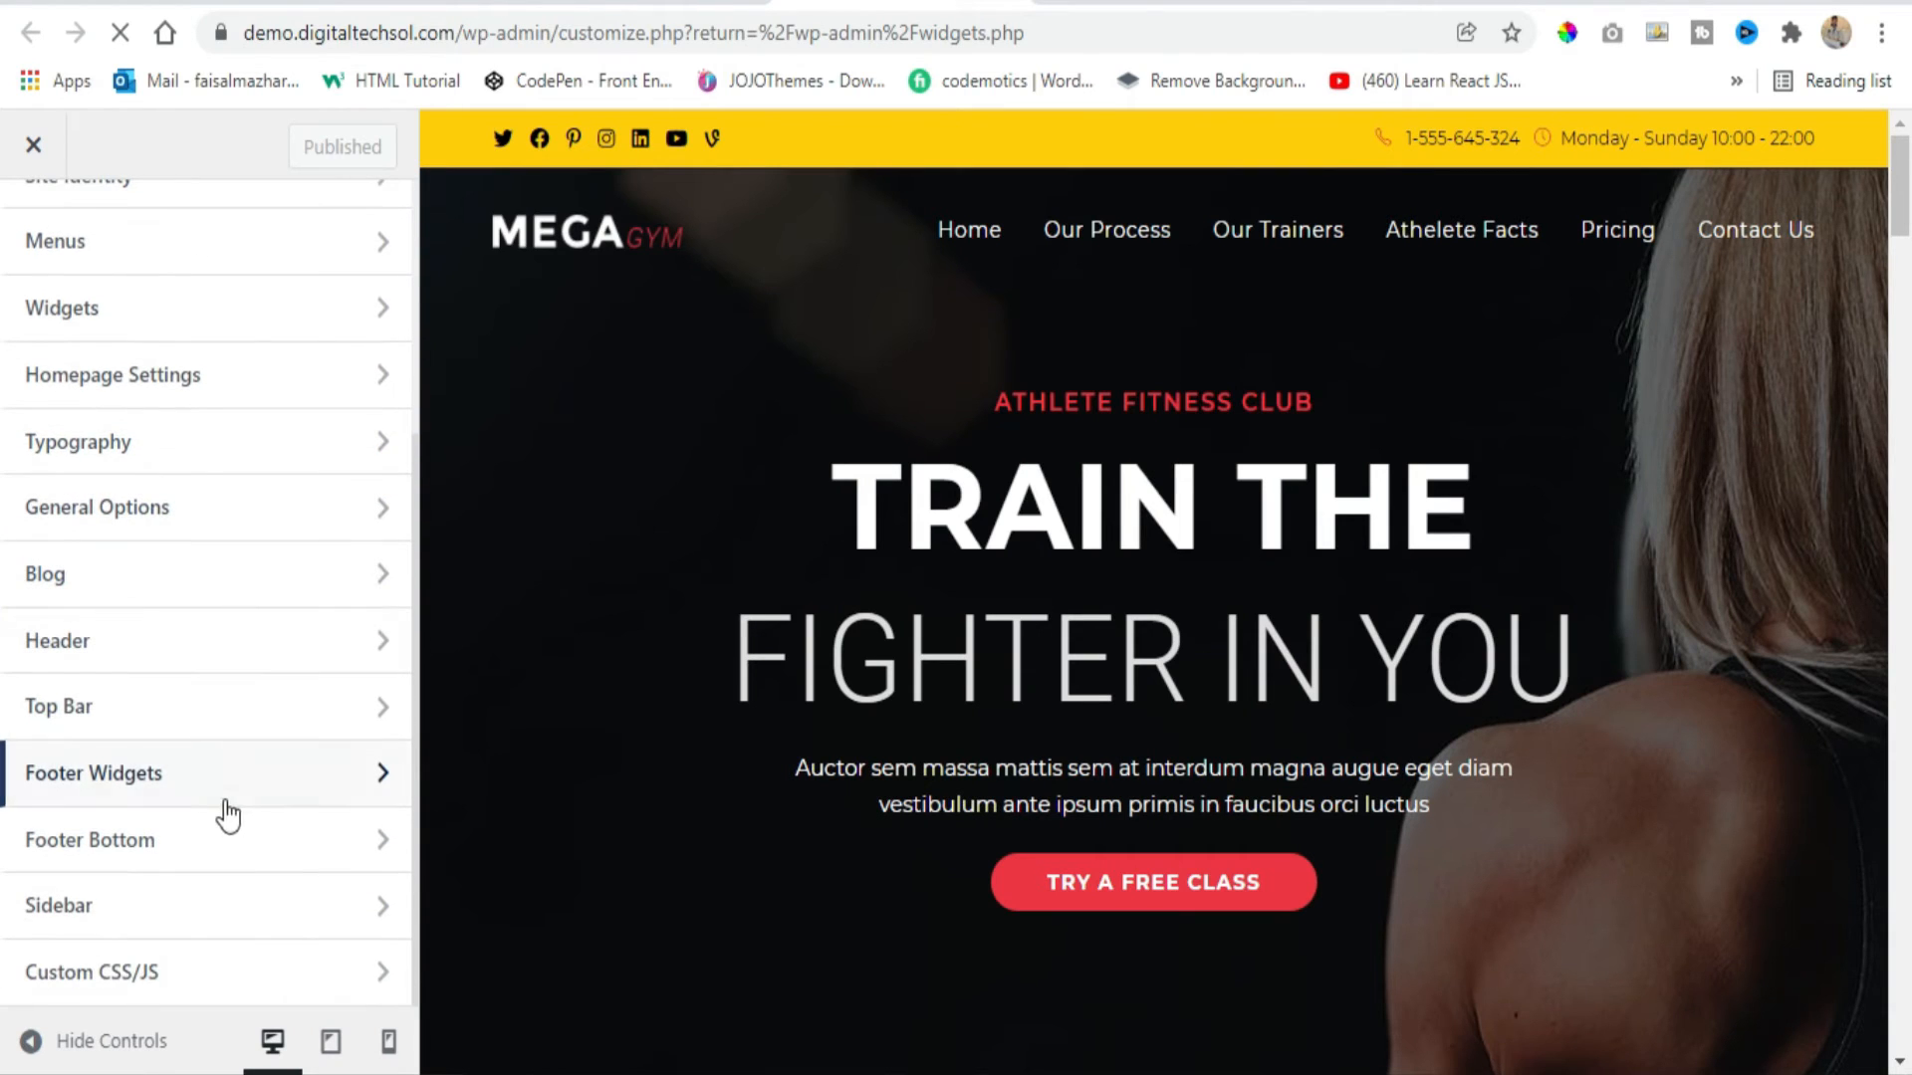
click(277, 772)
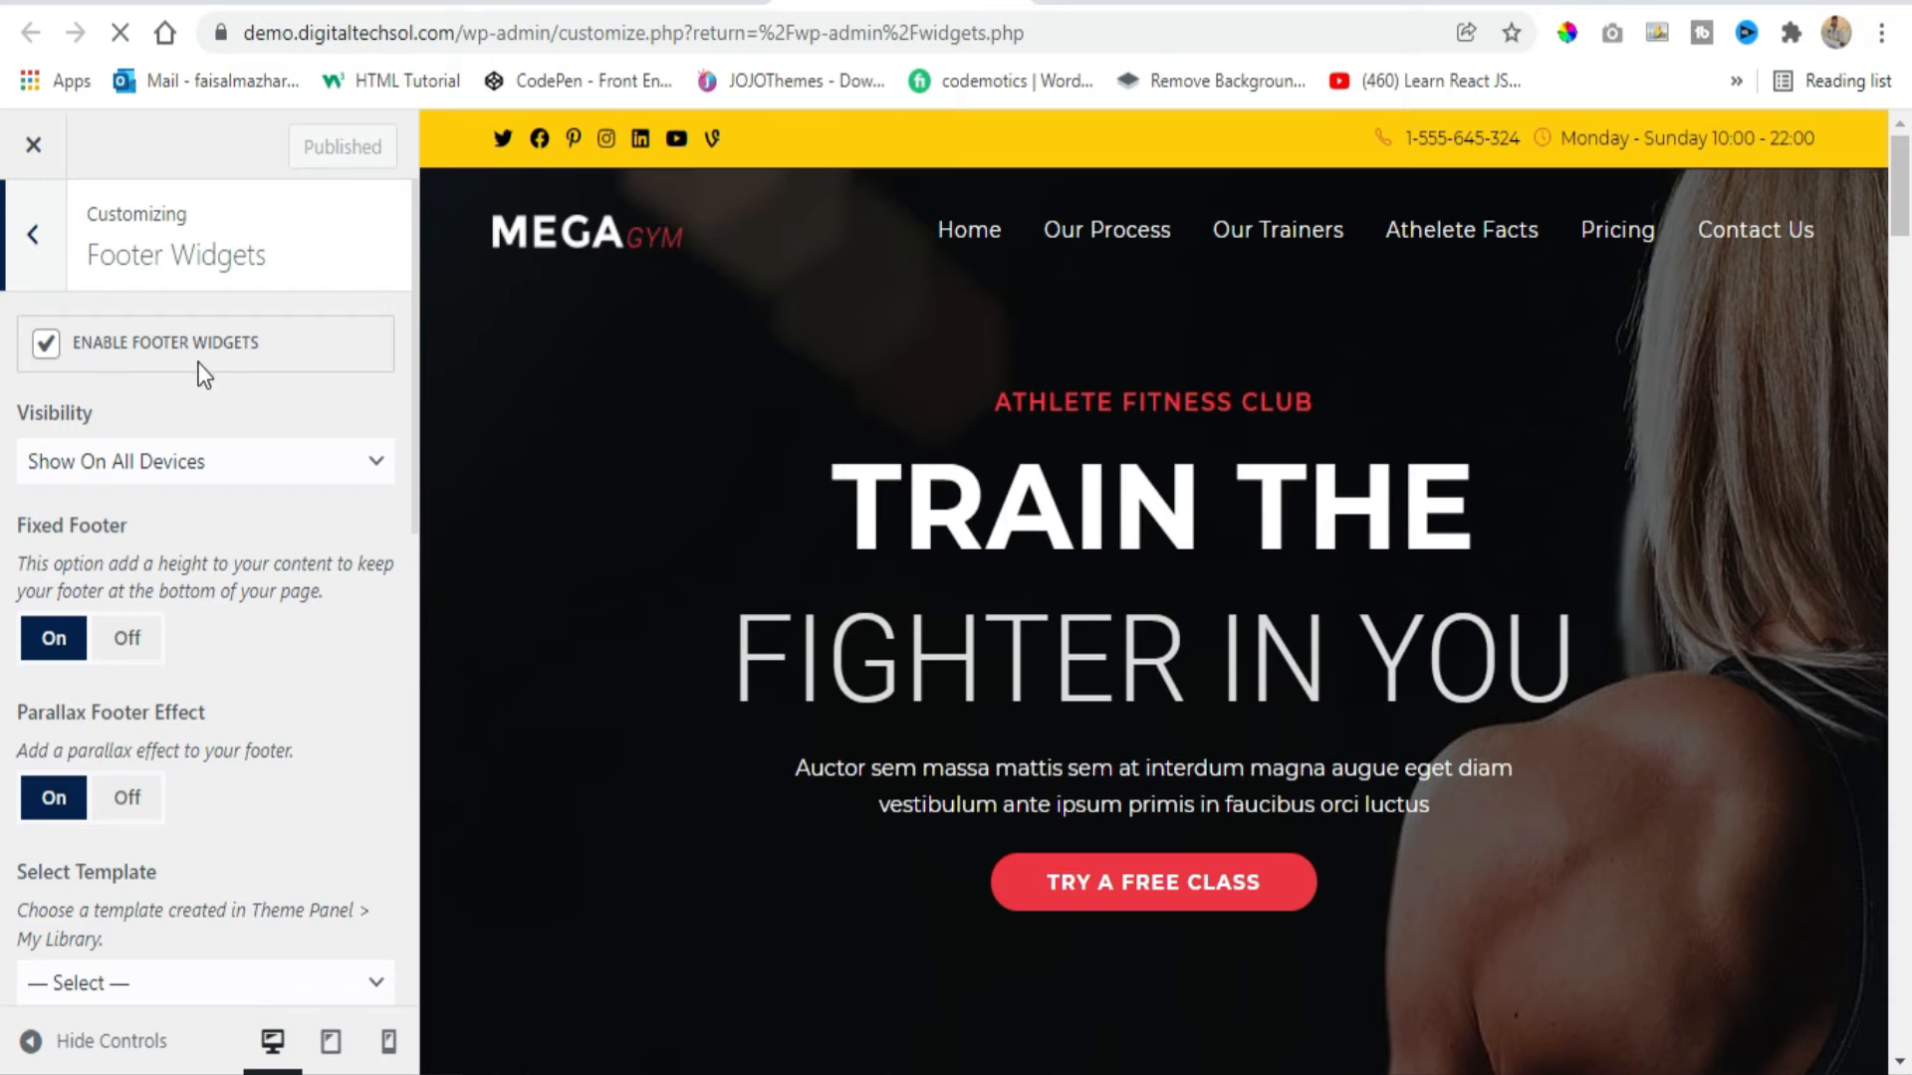
scroll(199, 371, down, 5)
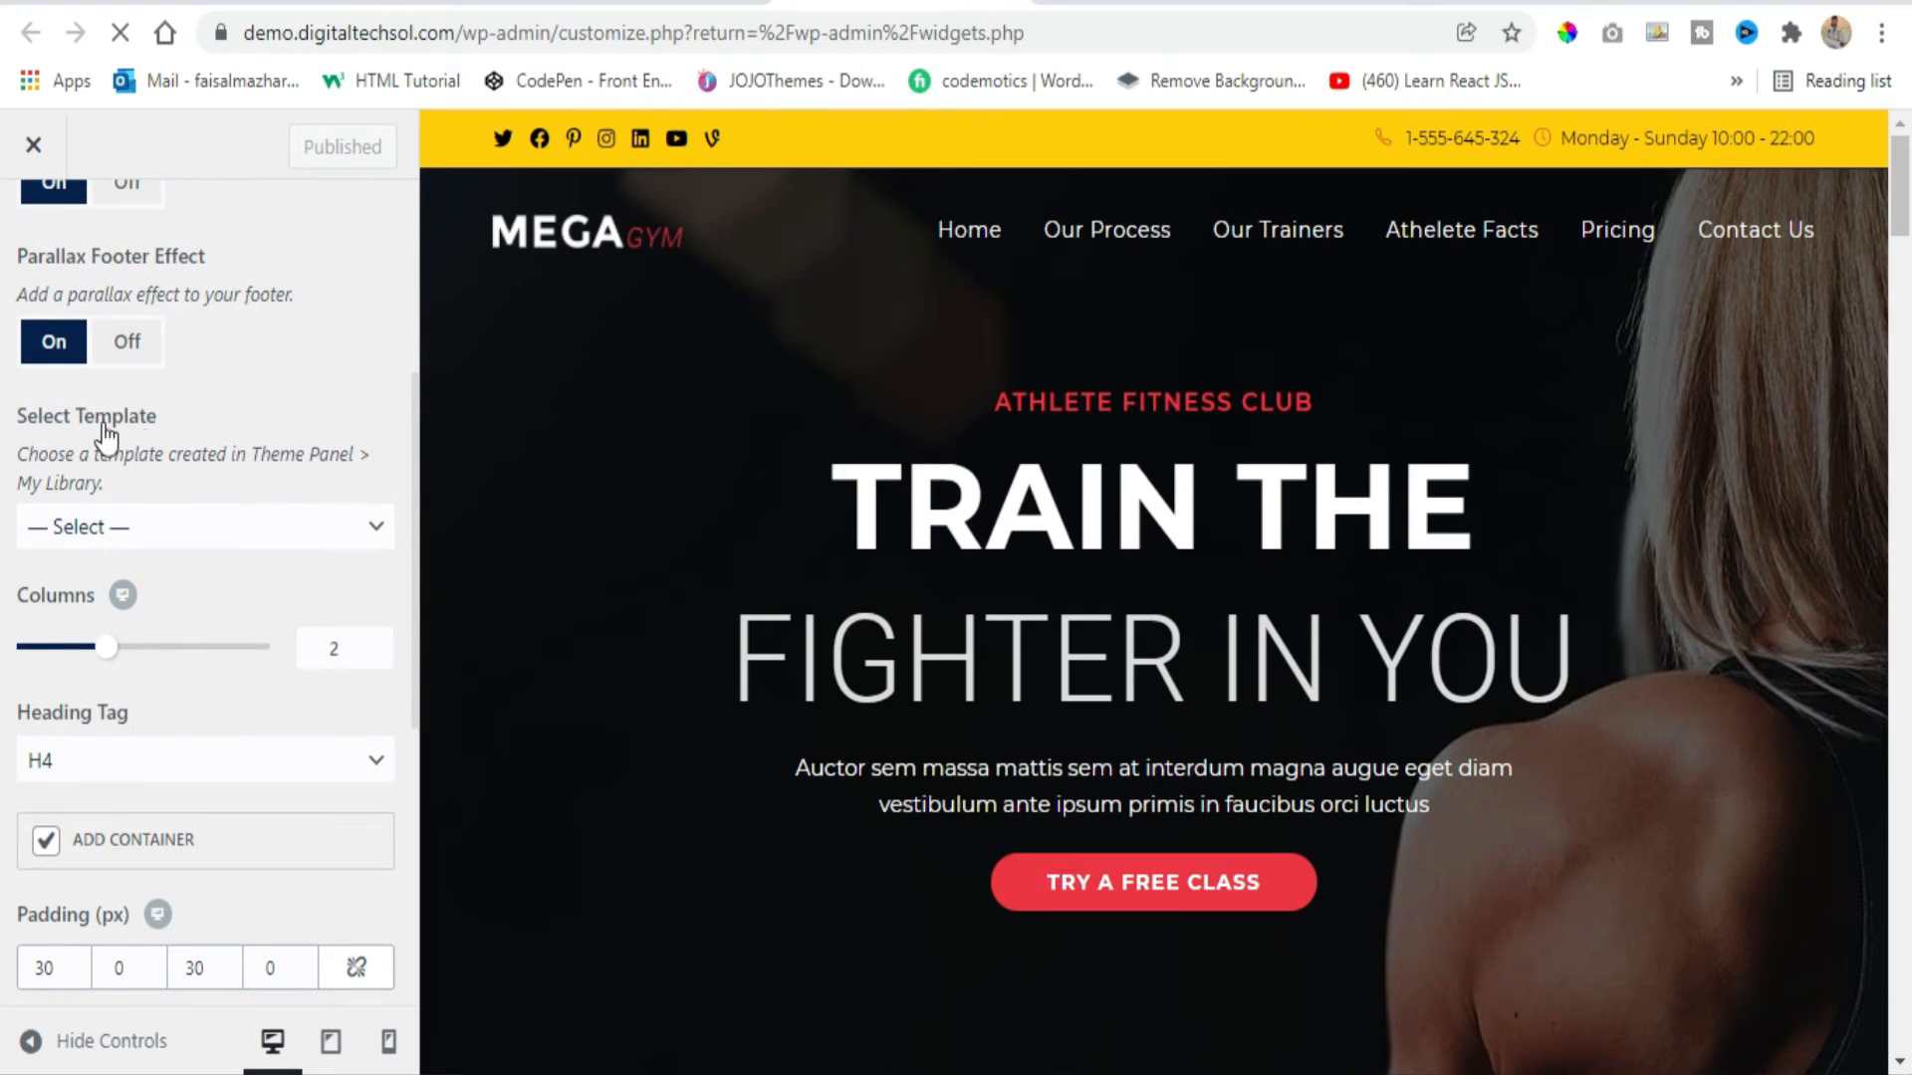
click(159, 549)
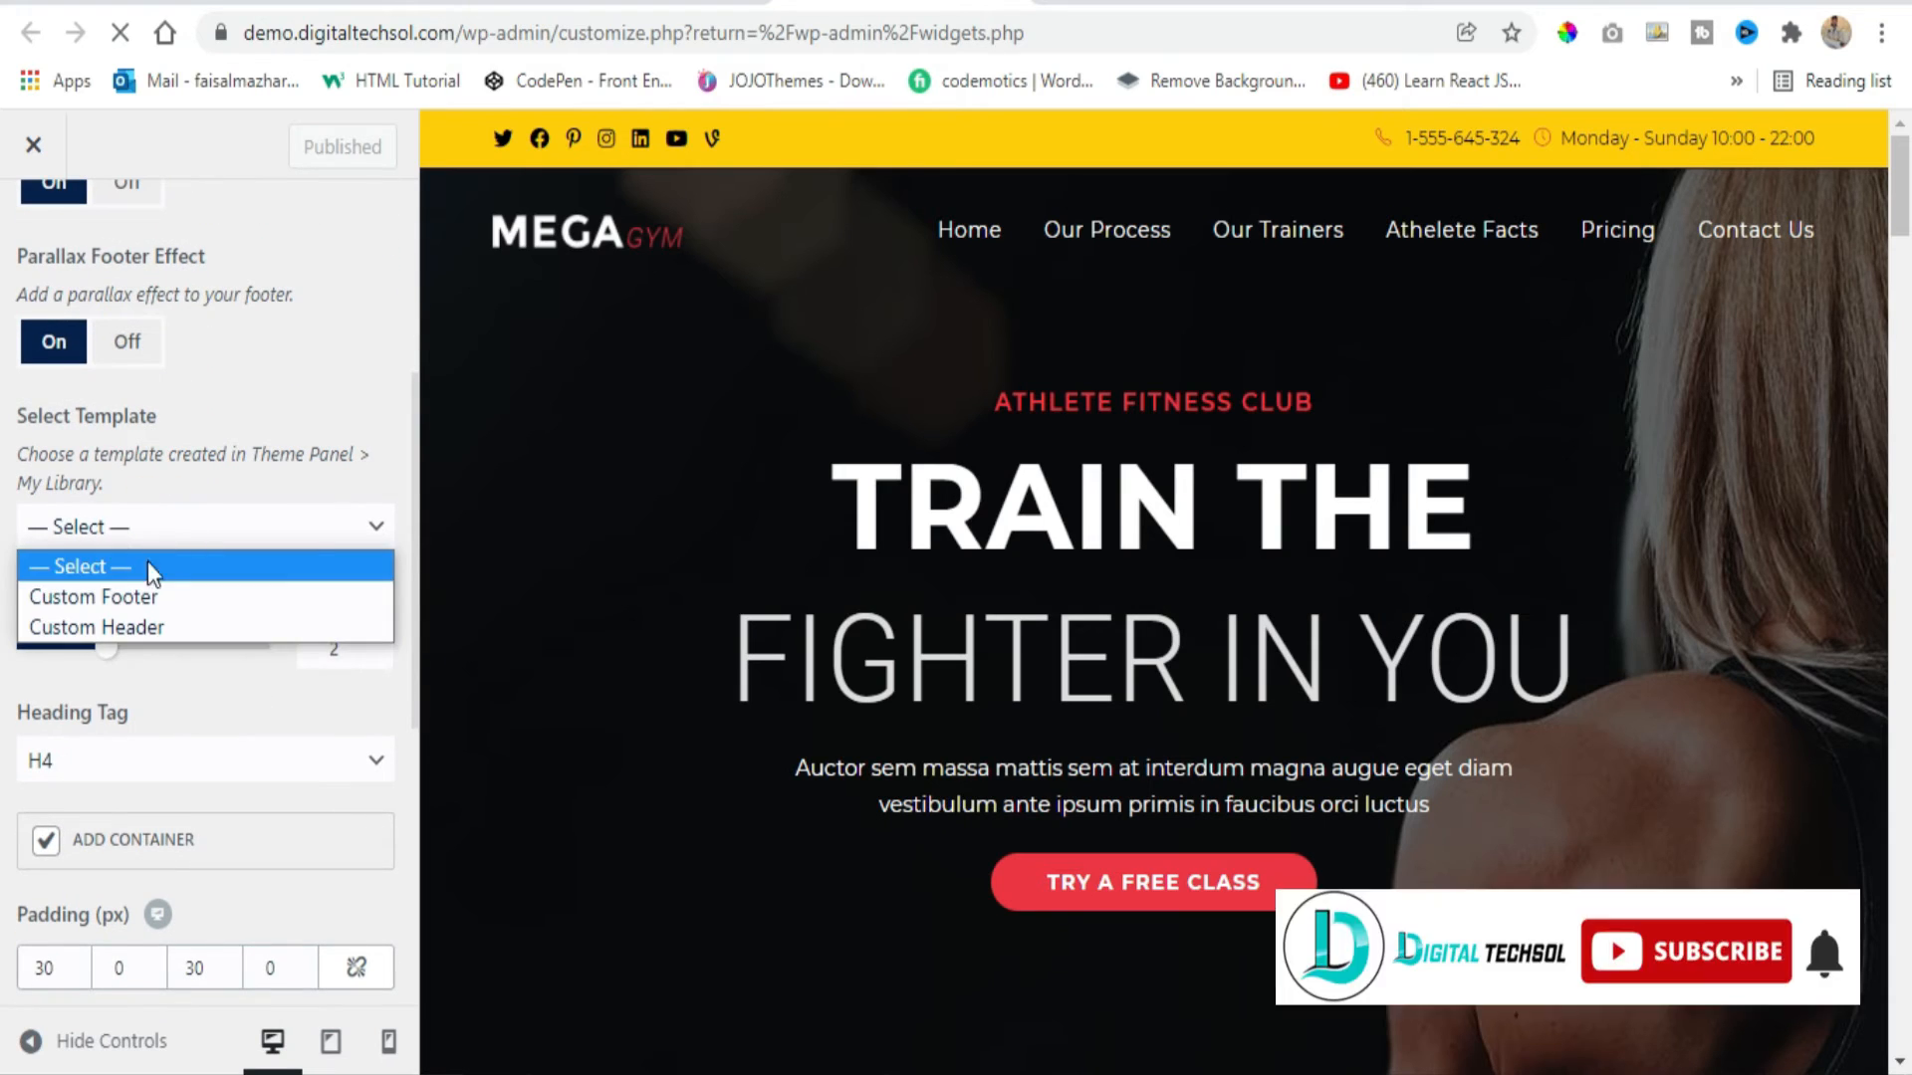
click(105, 595)
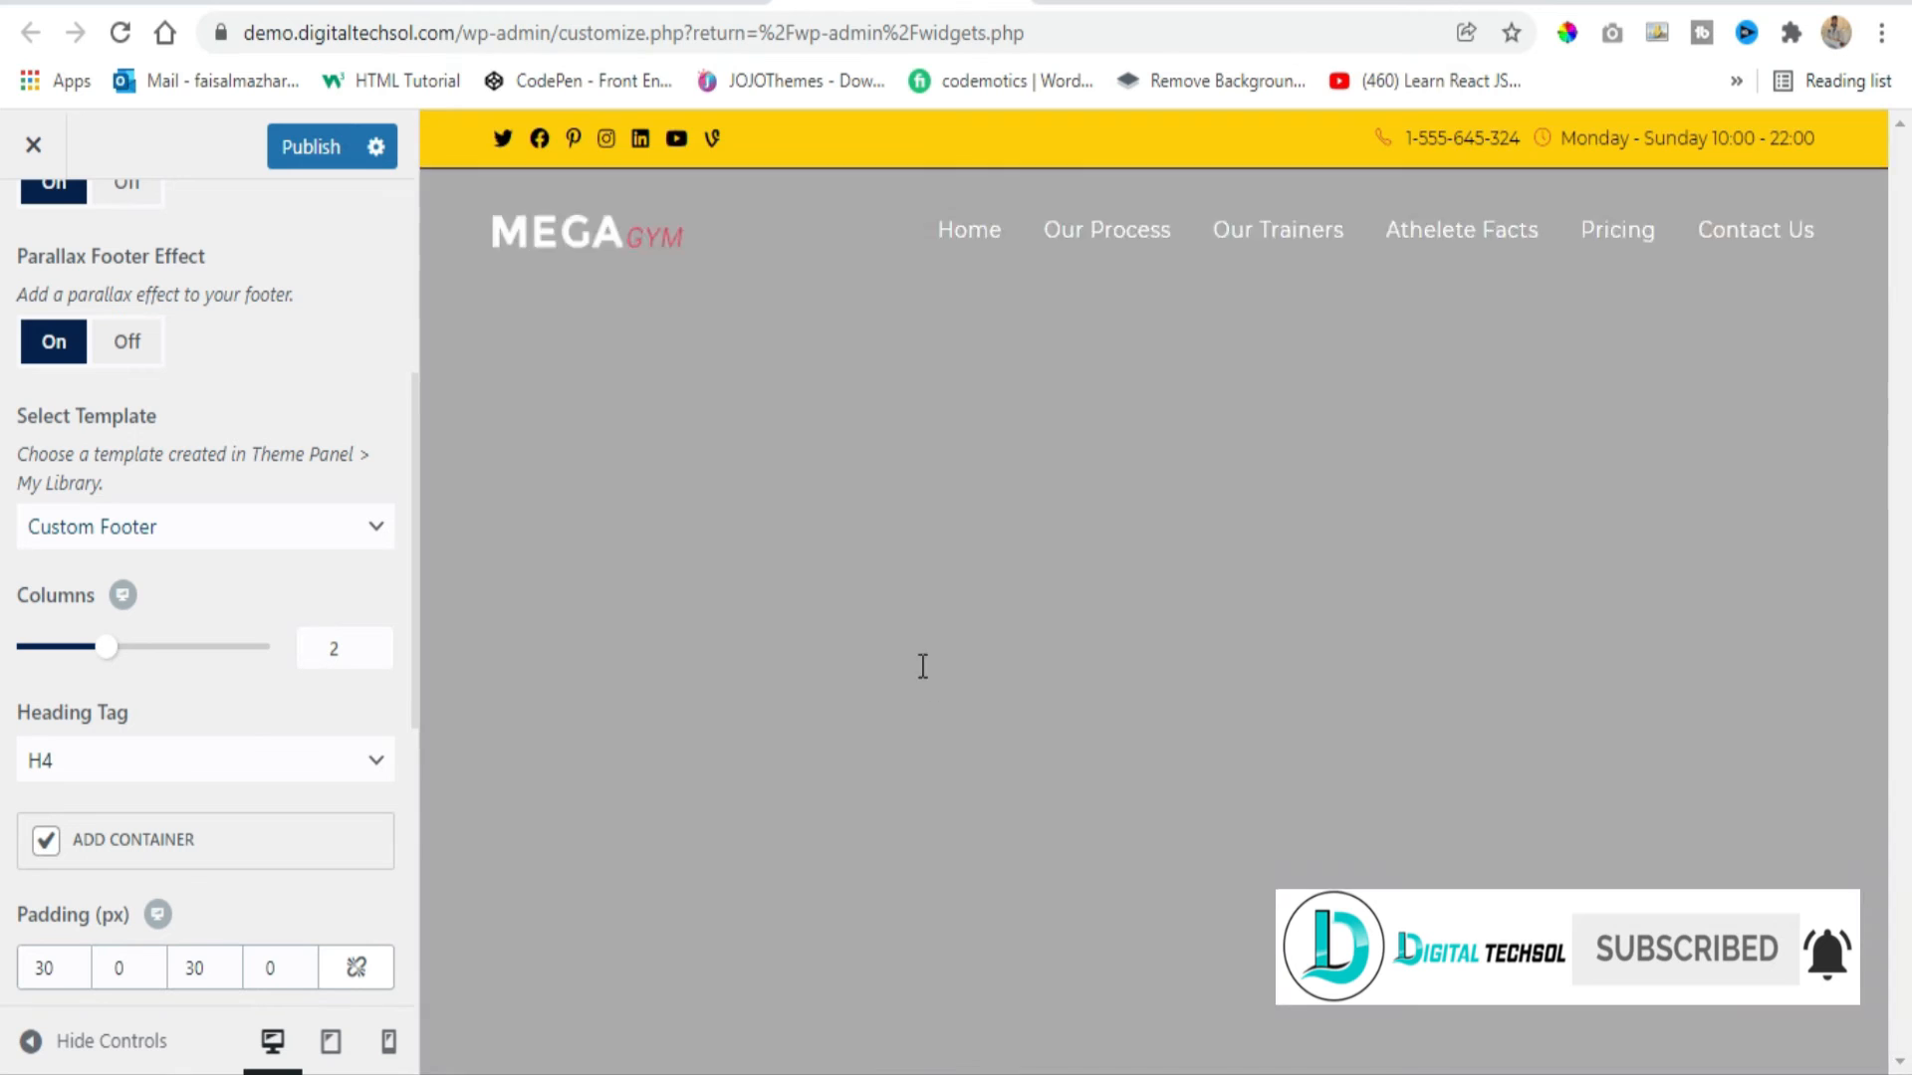
scroll(934, 677, down, 10)
scroll(981, 725, down, 14)
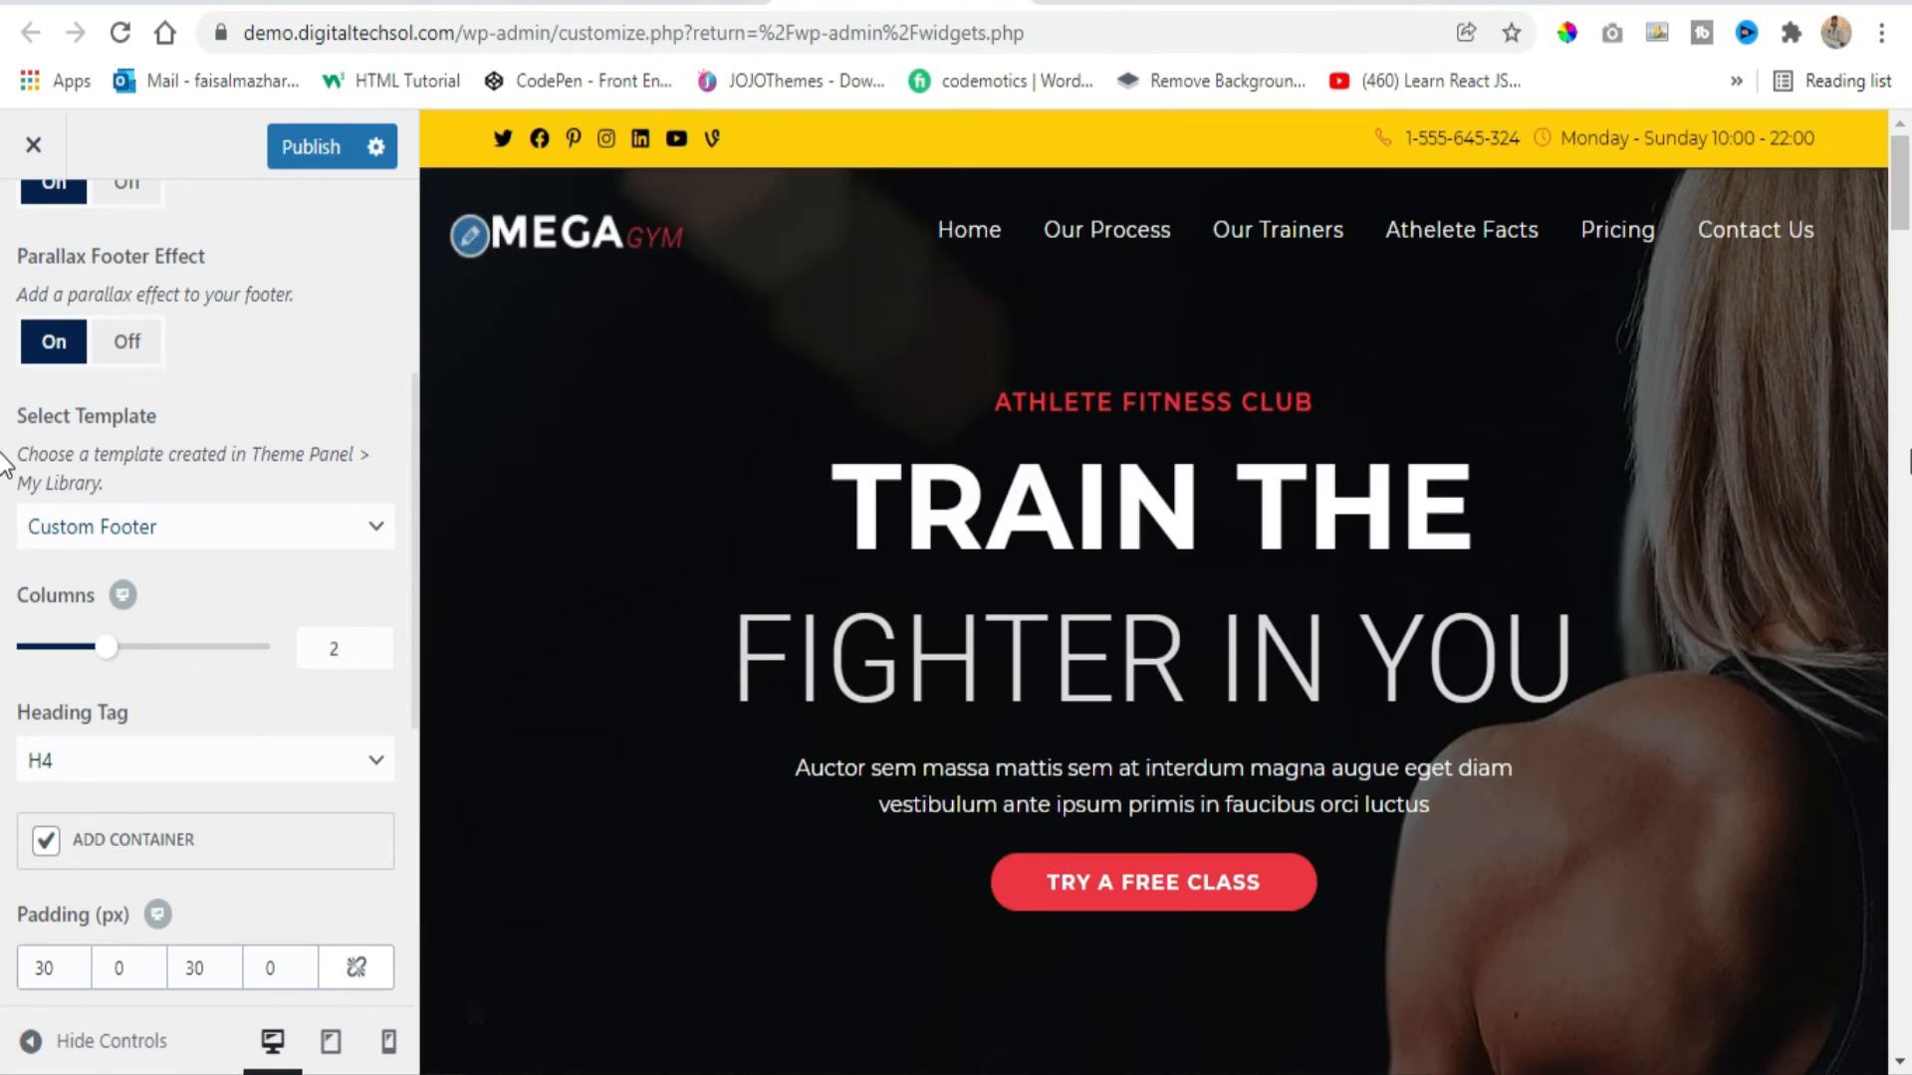
drag(1909, 176, 1908, 1071)
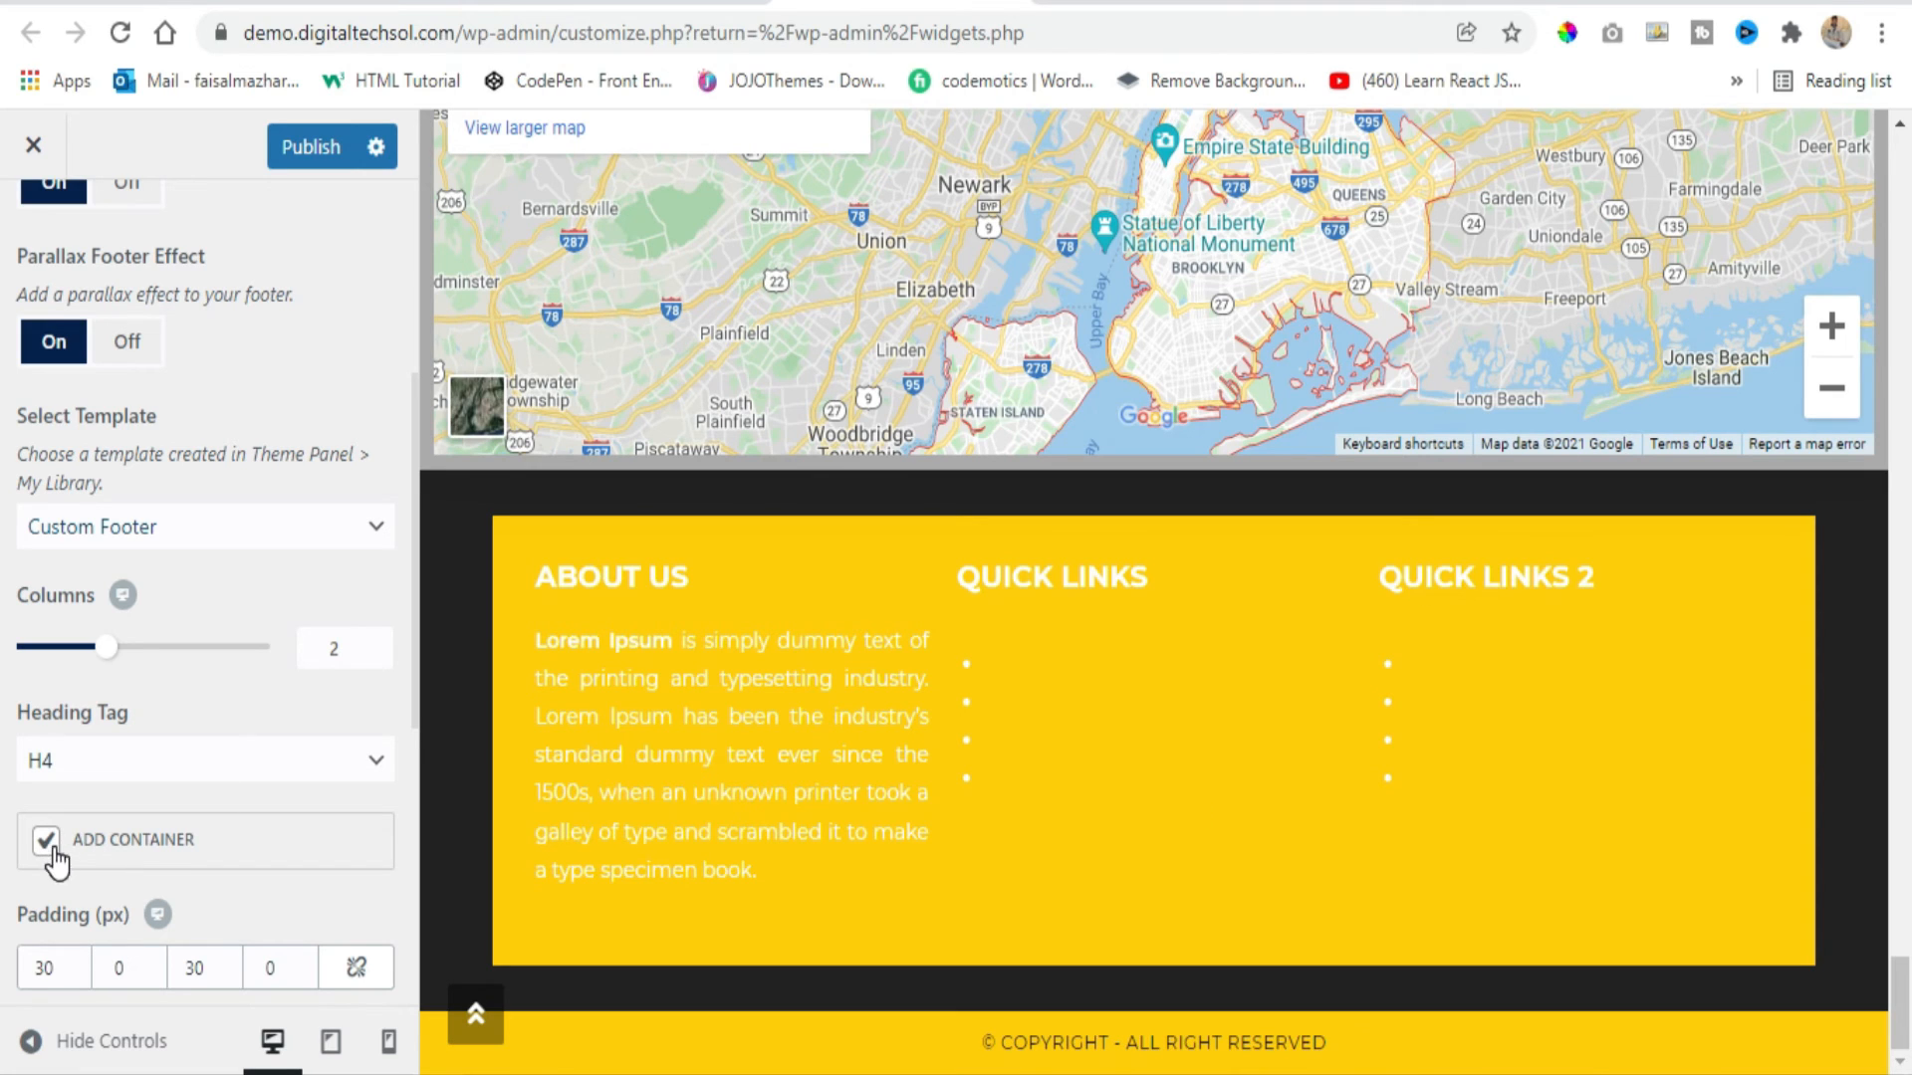
Disable the Add Container option for the footer widgets so the footer spans the full width.
scroll(253, 681, down, 3)
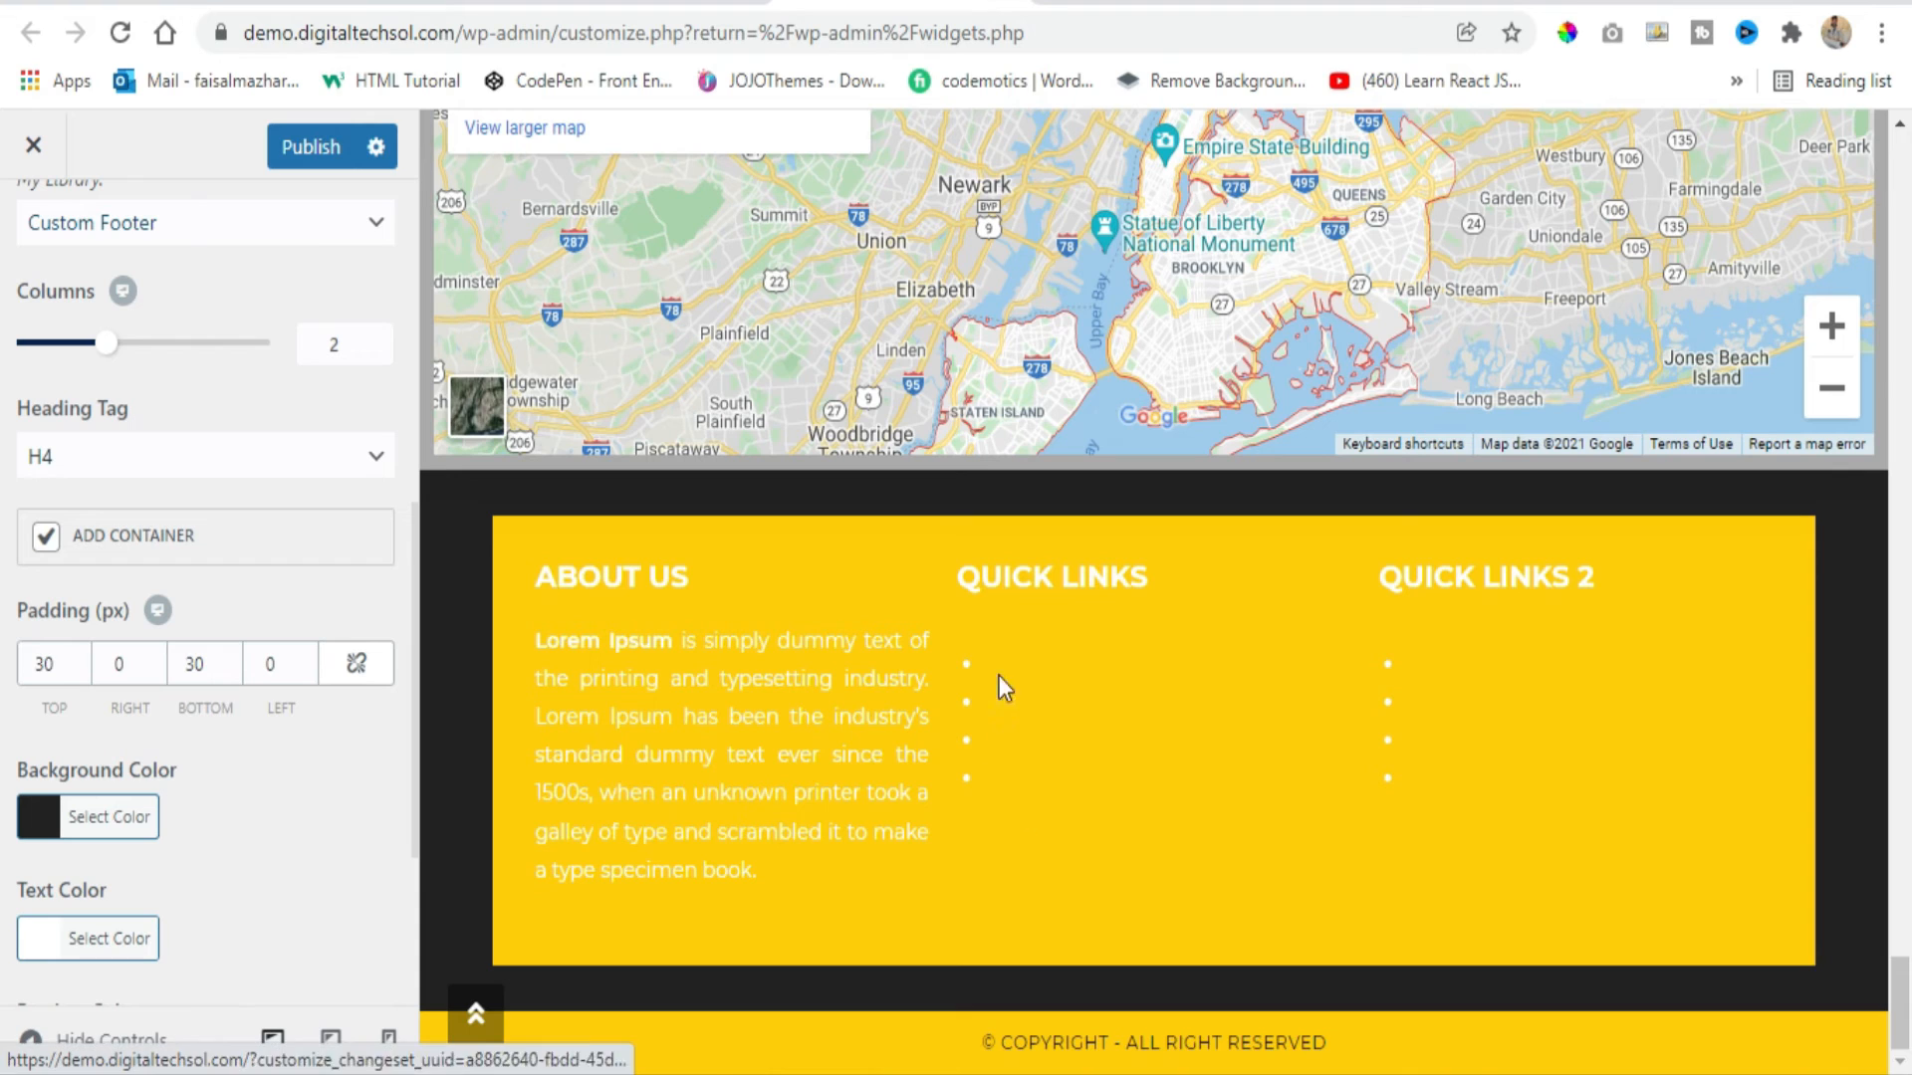
scroll(68, 697, down, 3)
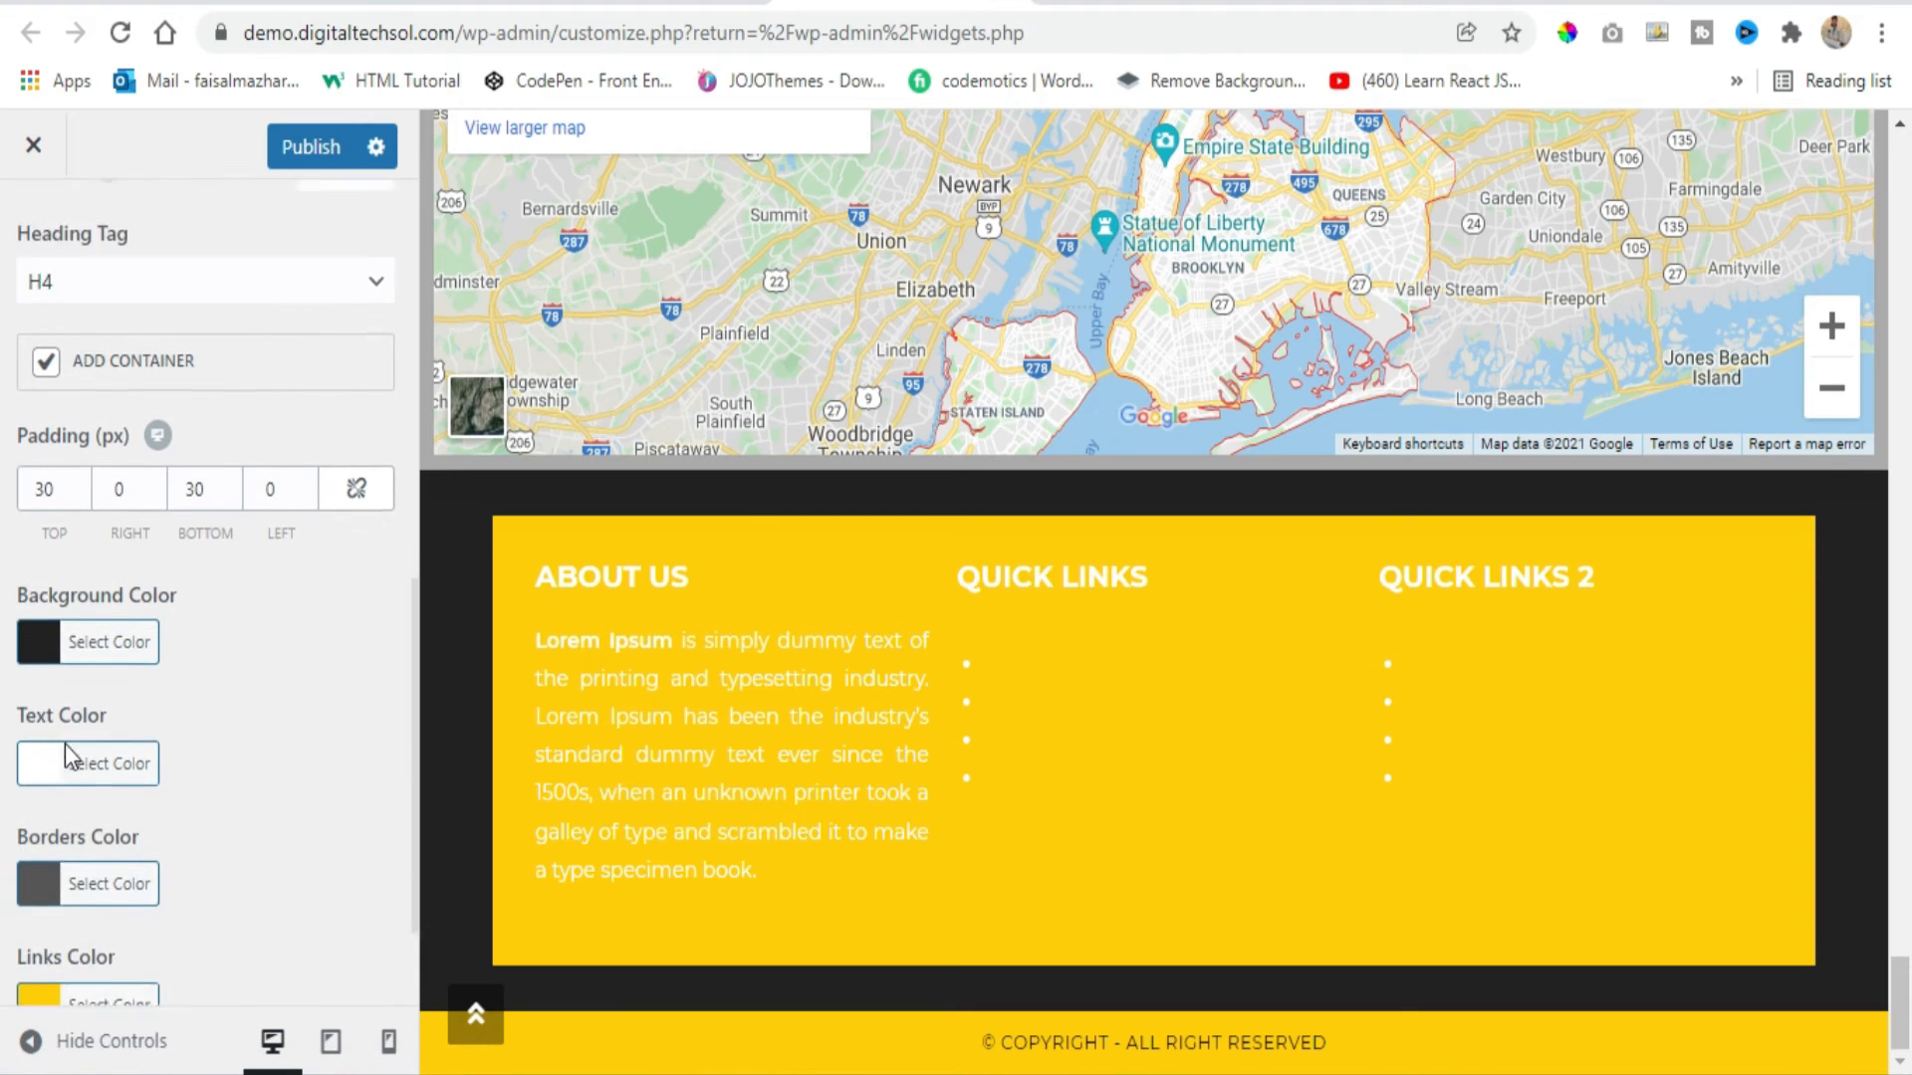
scroll(60, 653, up, 2)
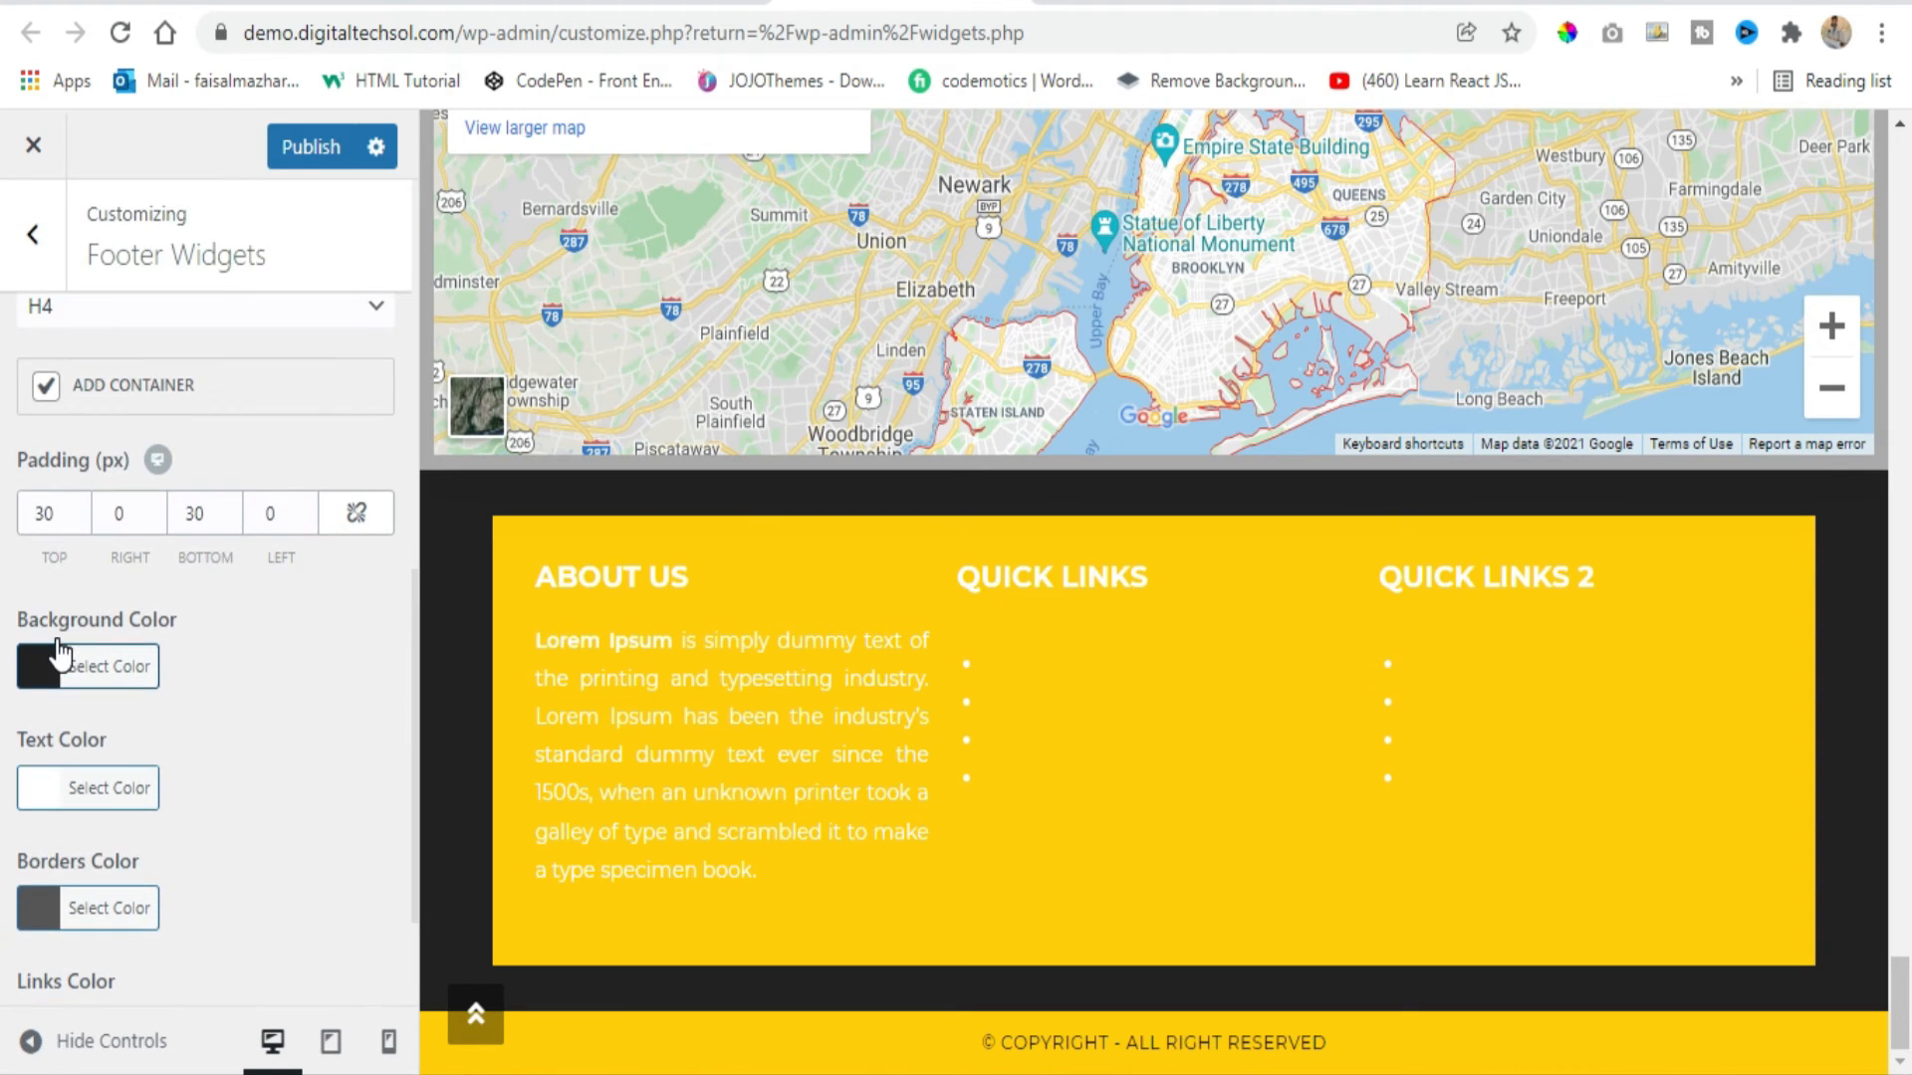
click(43, 386)
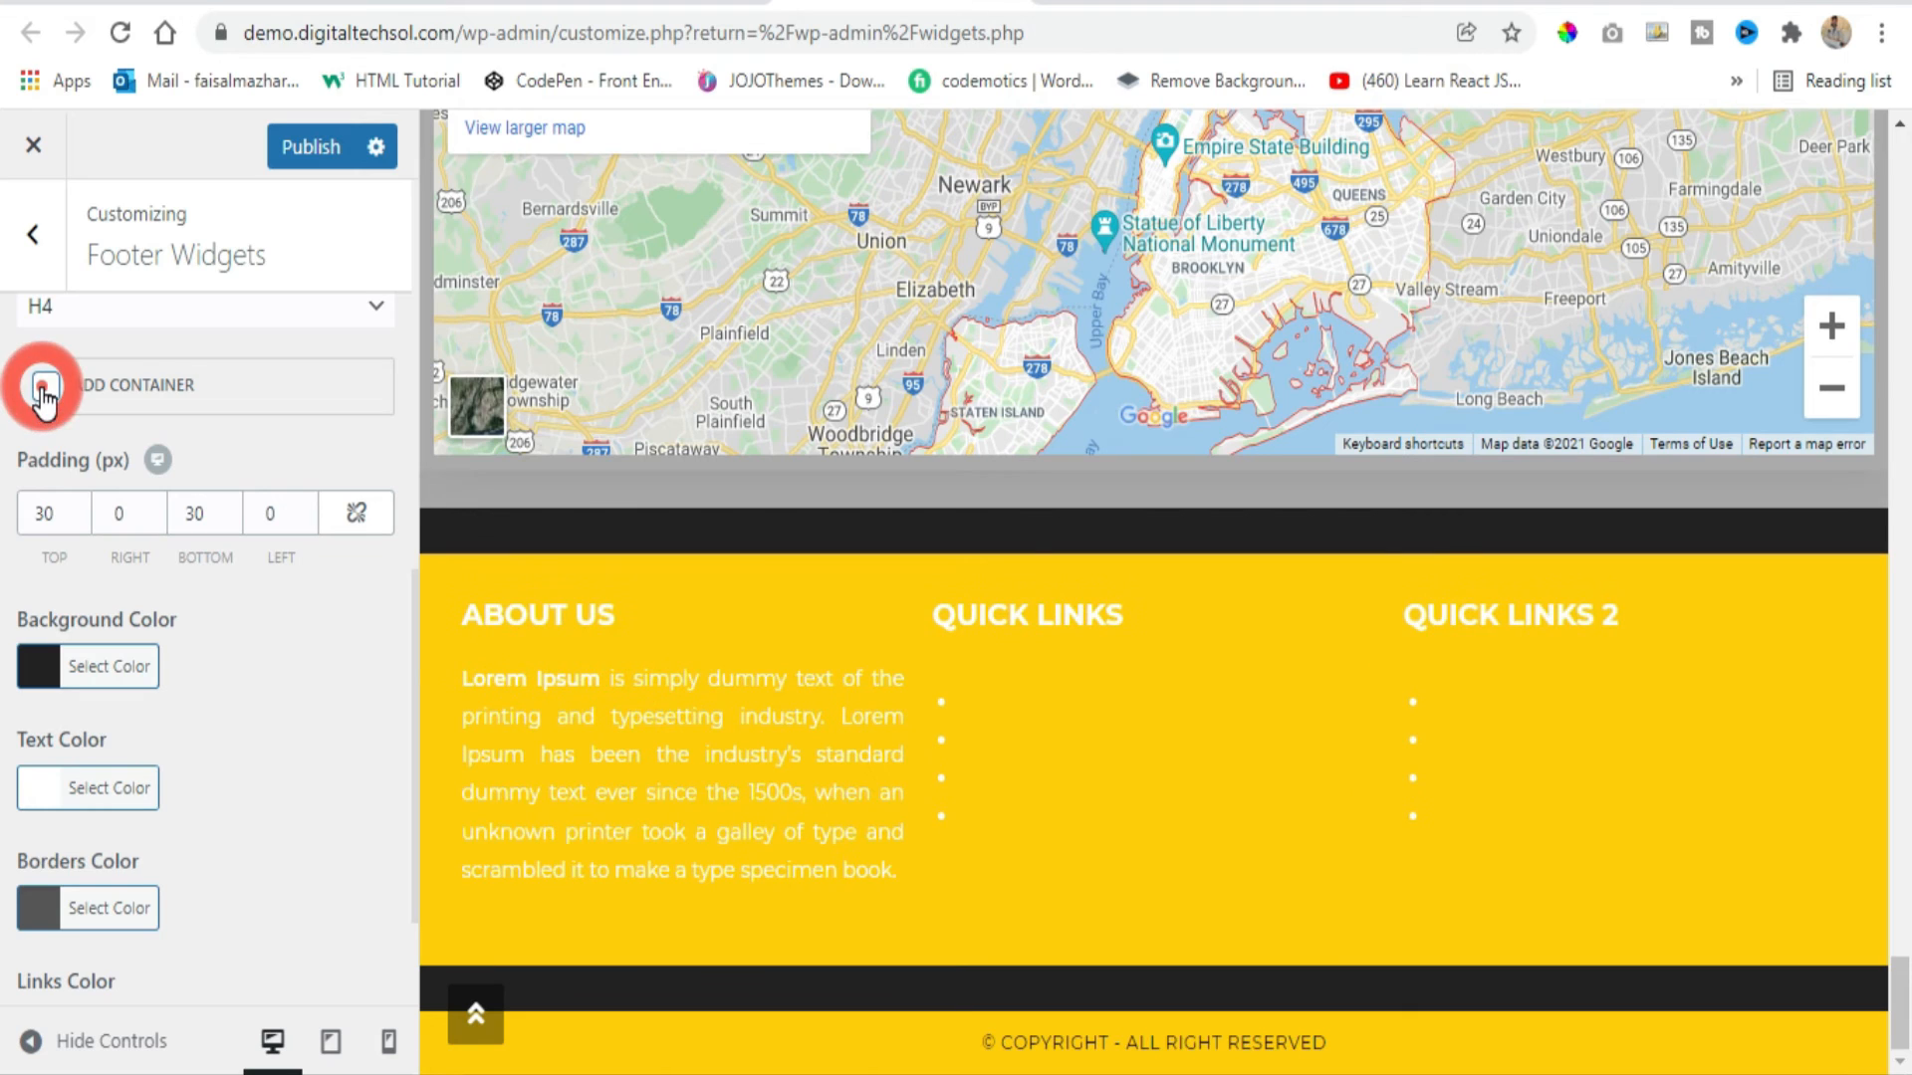
click(44, 388)
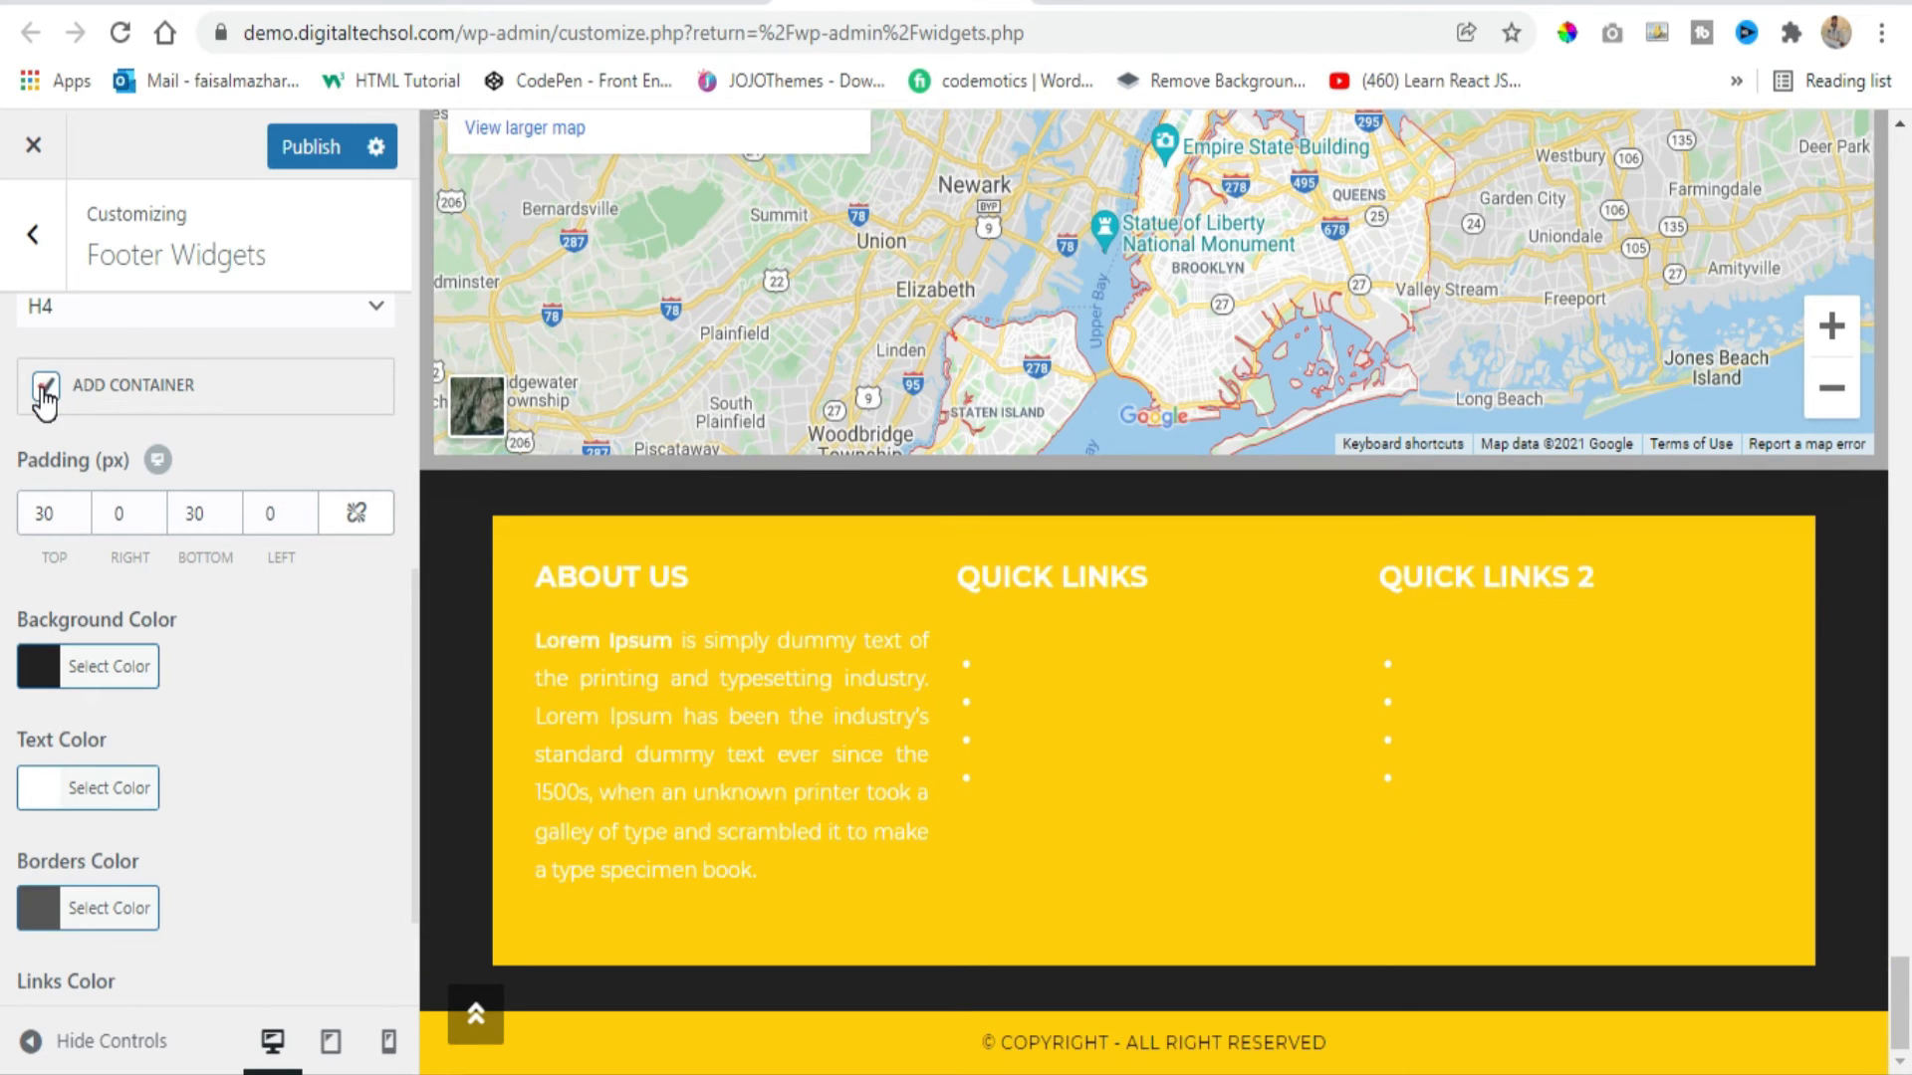
click(44, 388)
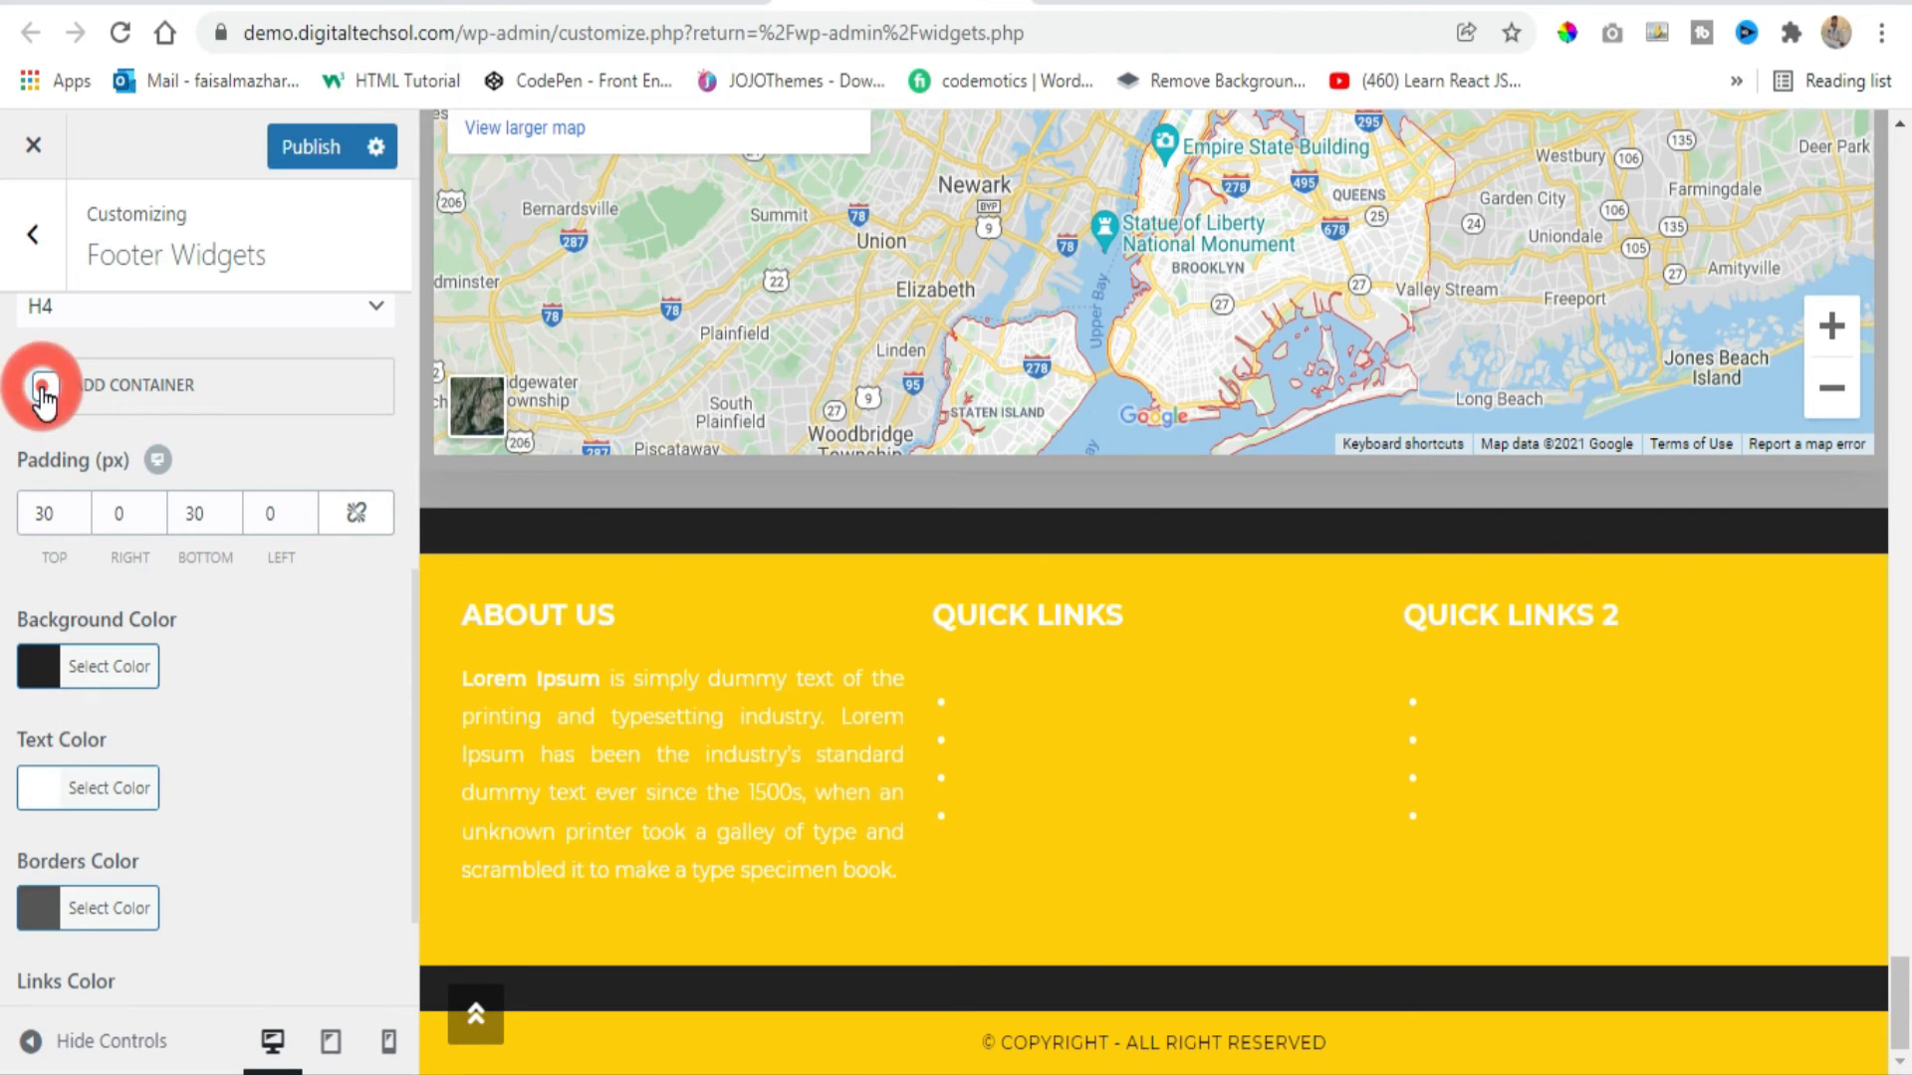
Set the footer widgets' background color to yellow, #ffcc00.
click(39, 668)
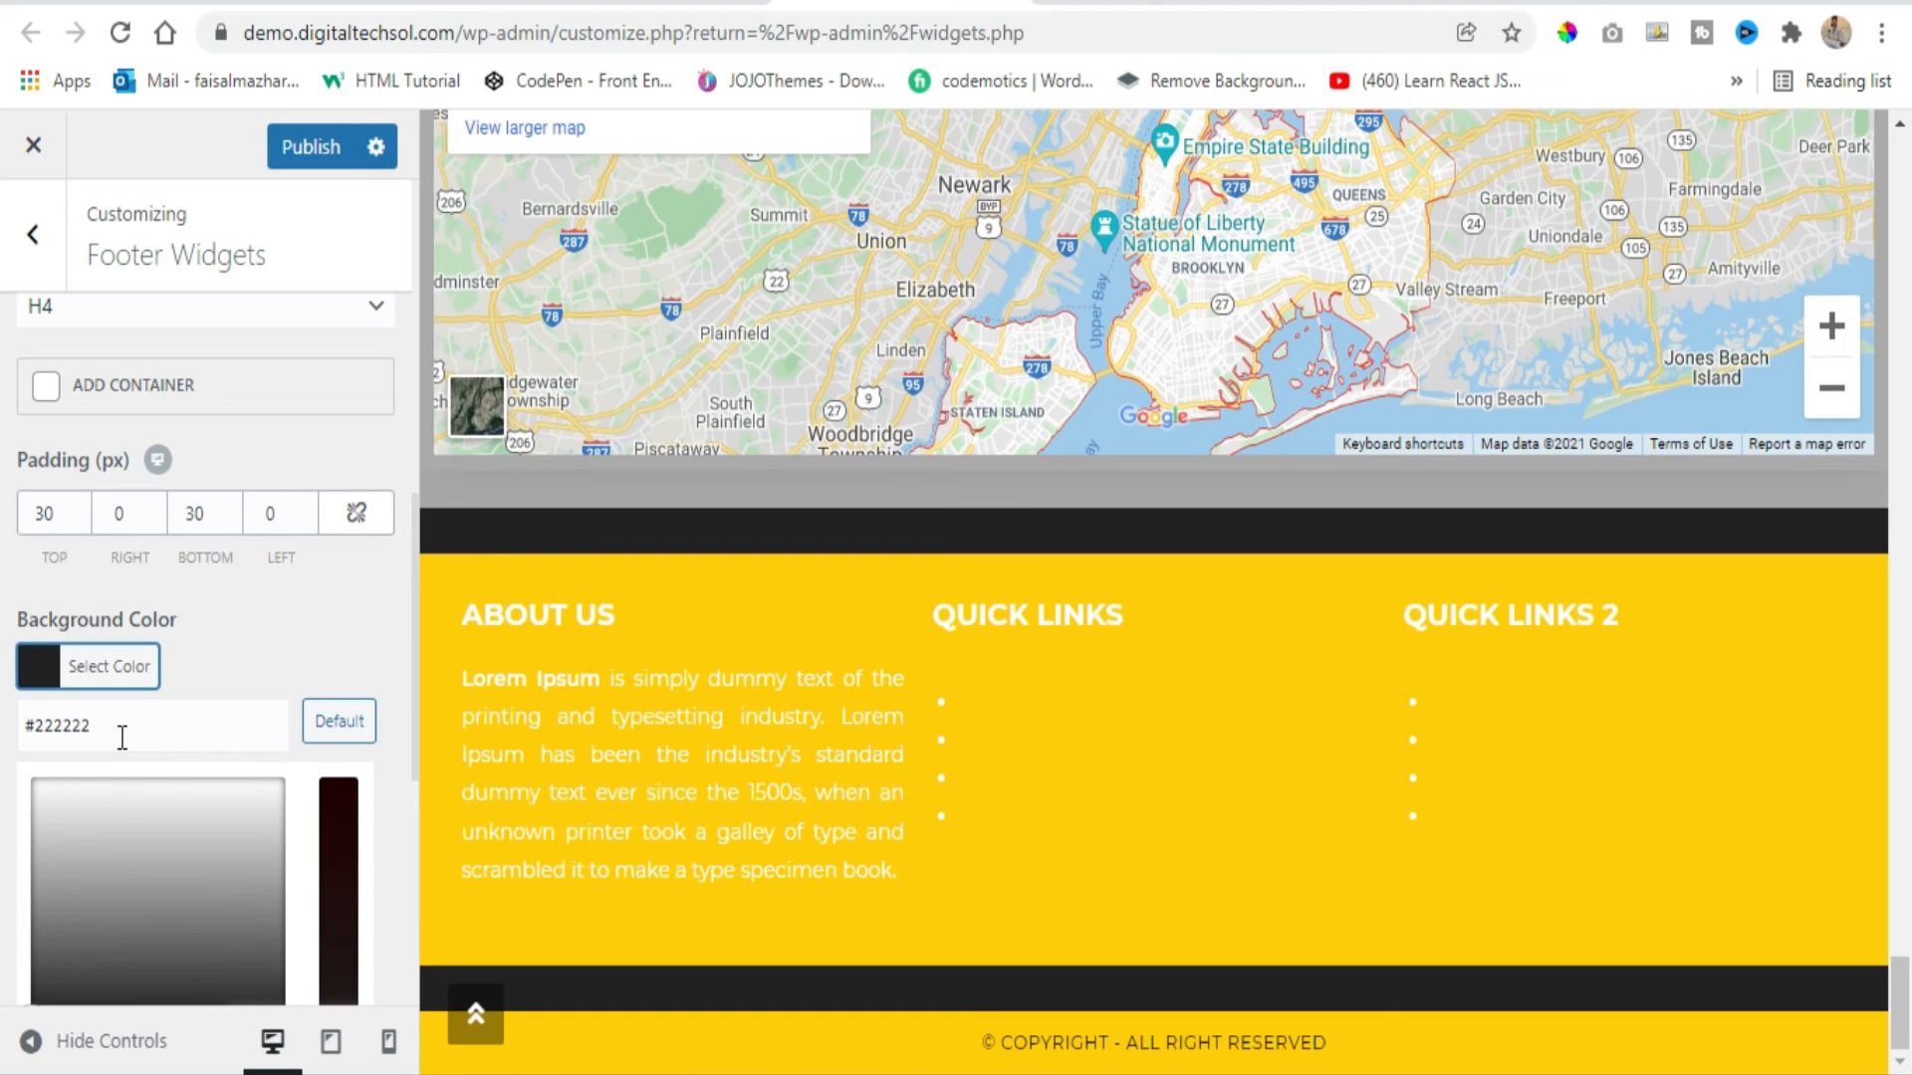
drag(123, 738, 52, 738)
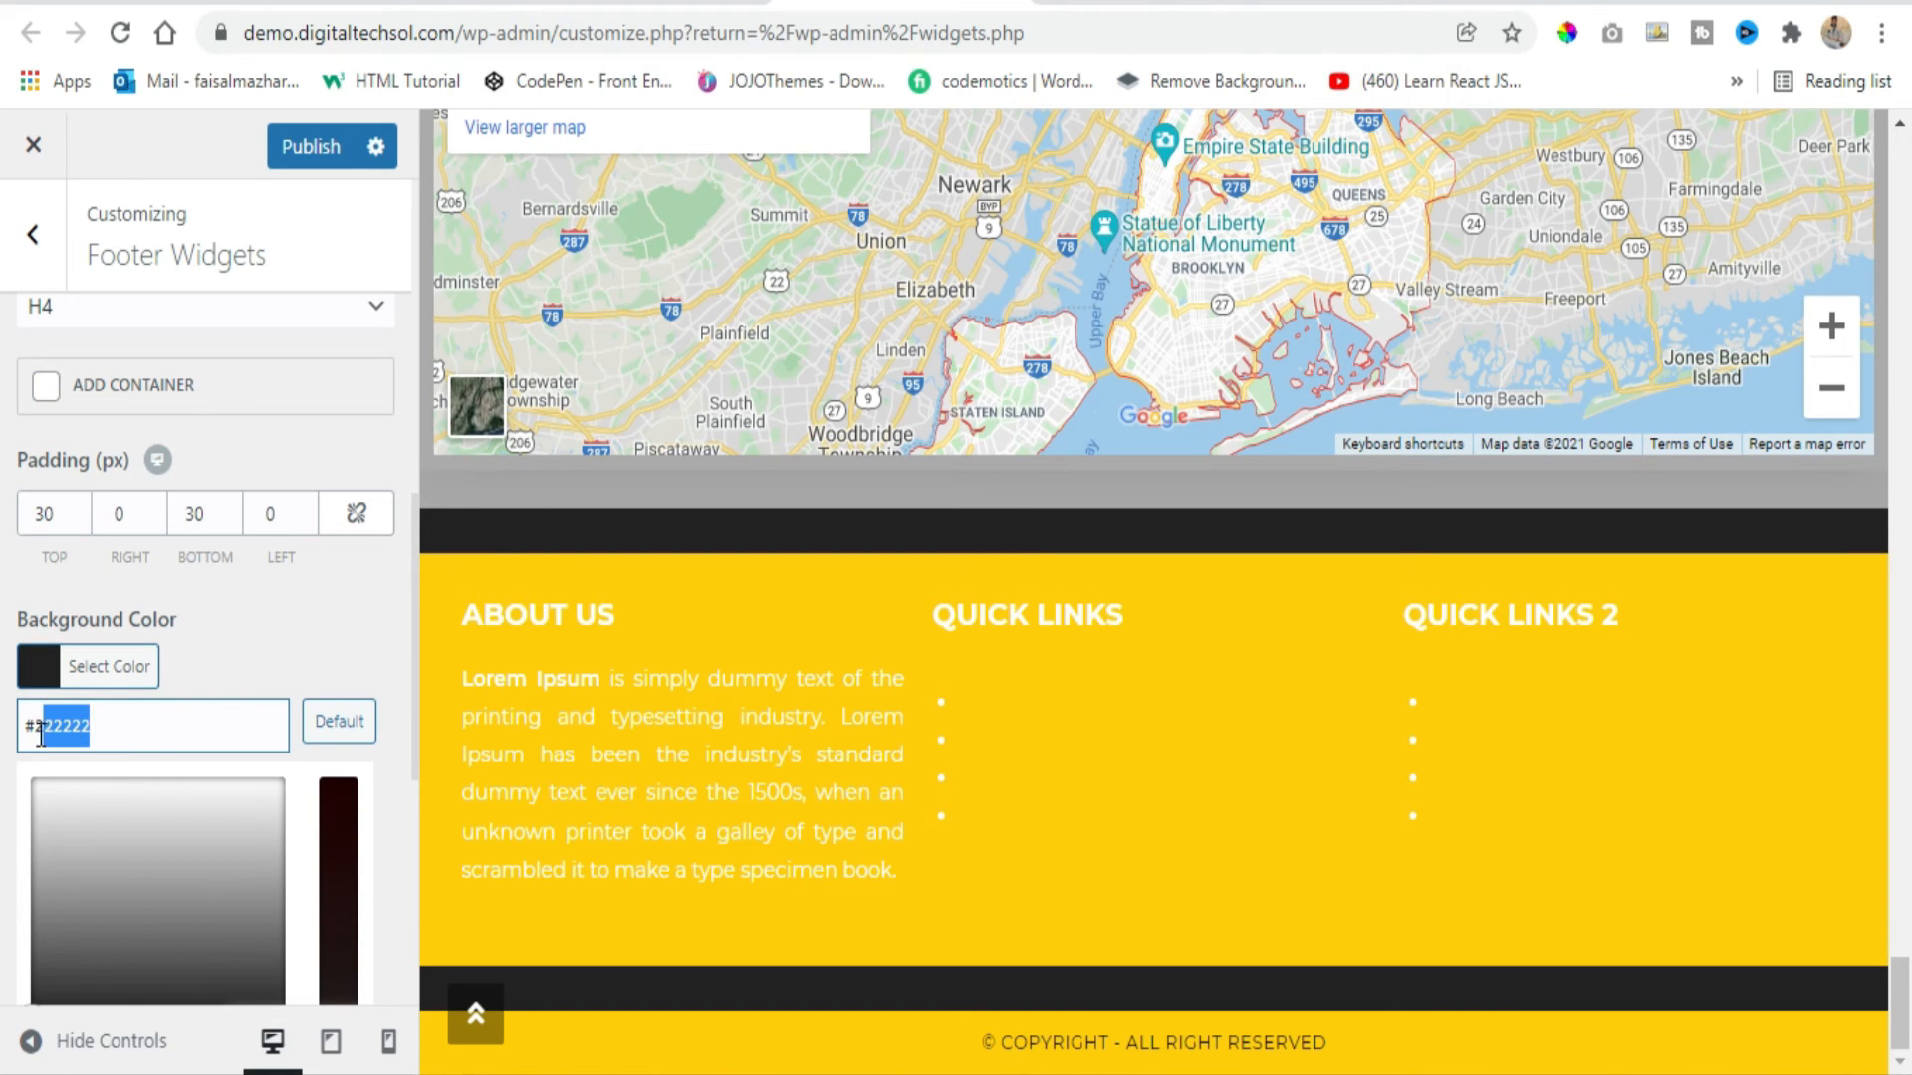
text(ffcc00)
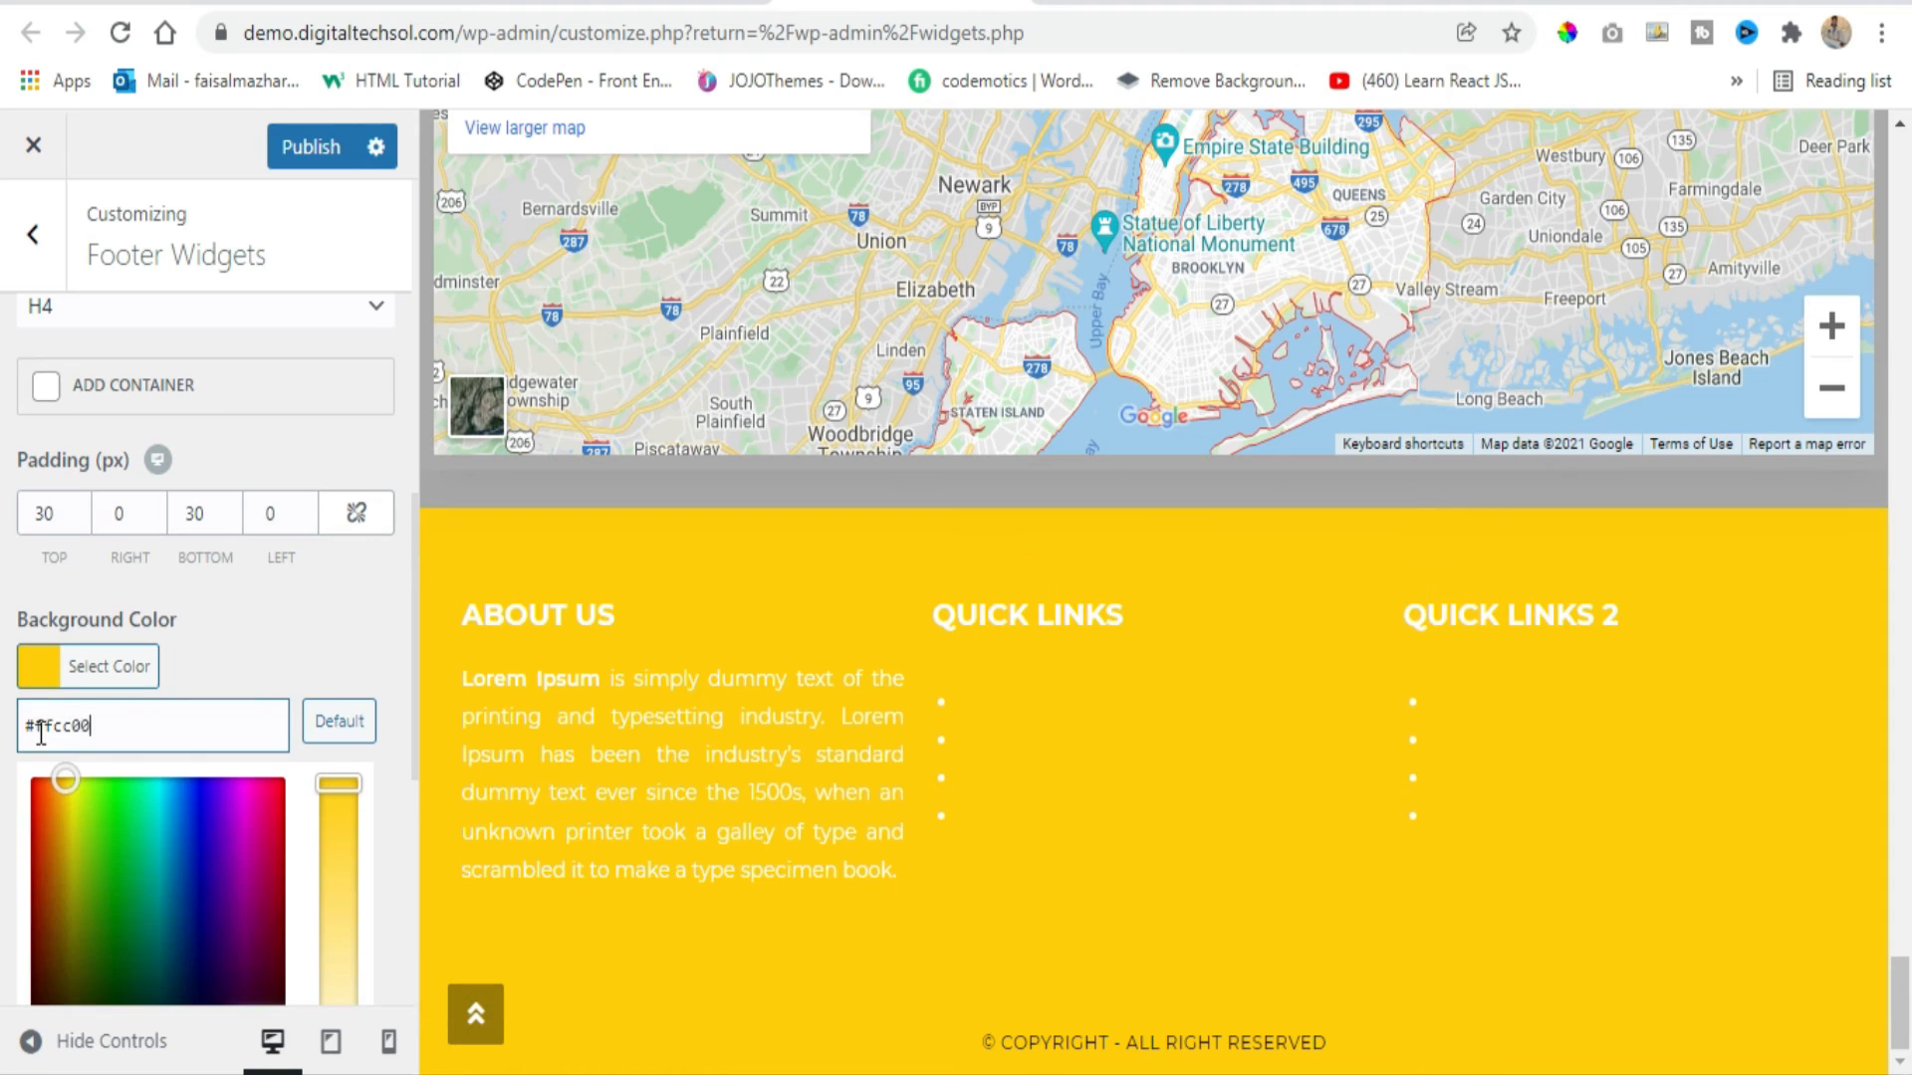
click(36, 665)
Set the footer widgets' text color to black, #000000.
scroll(74, 677, down, 2)
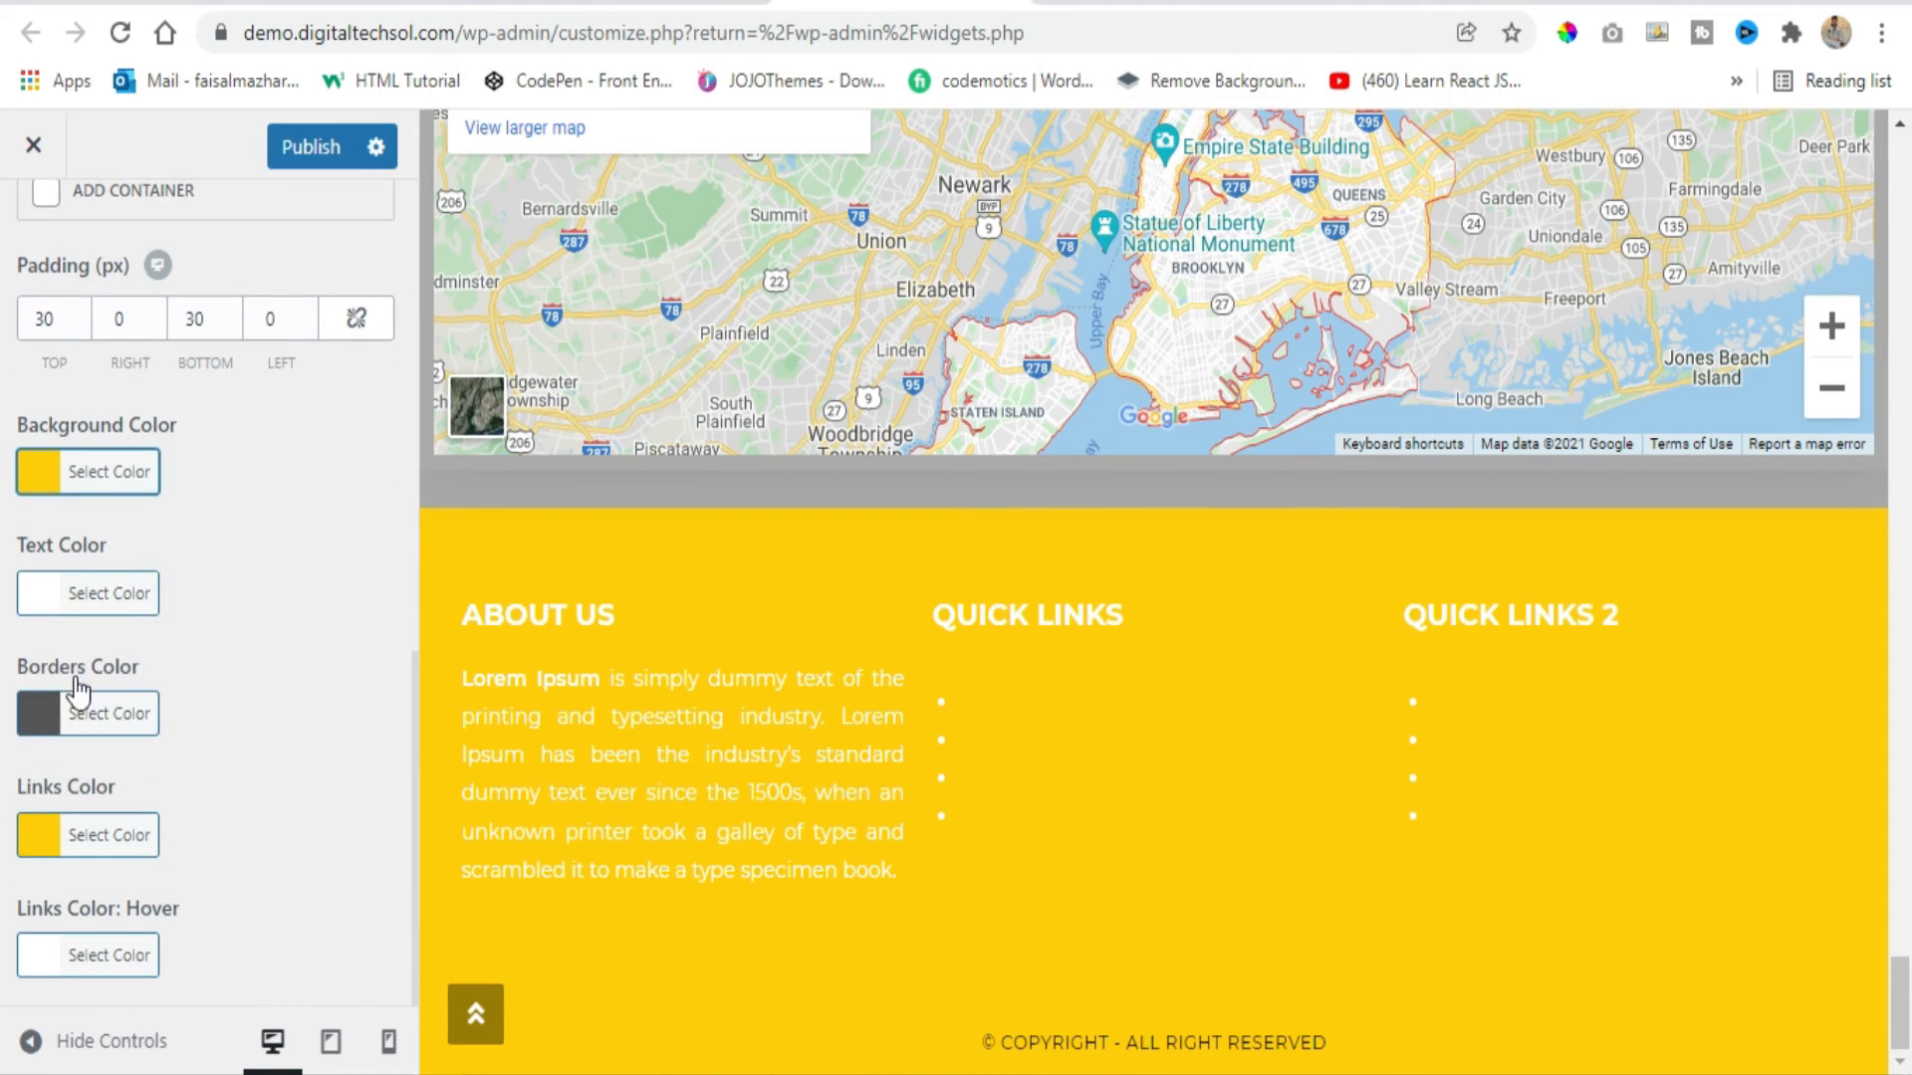
click(39, 602)
click(34, 983)
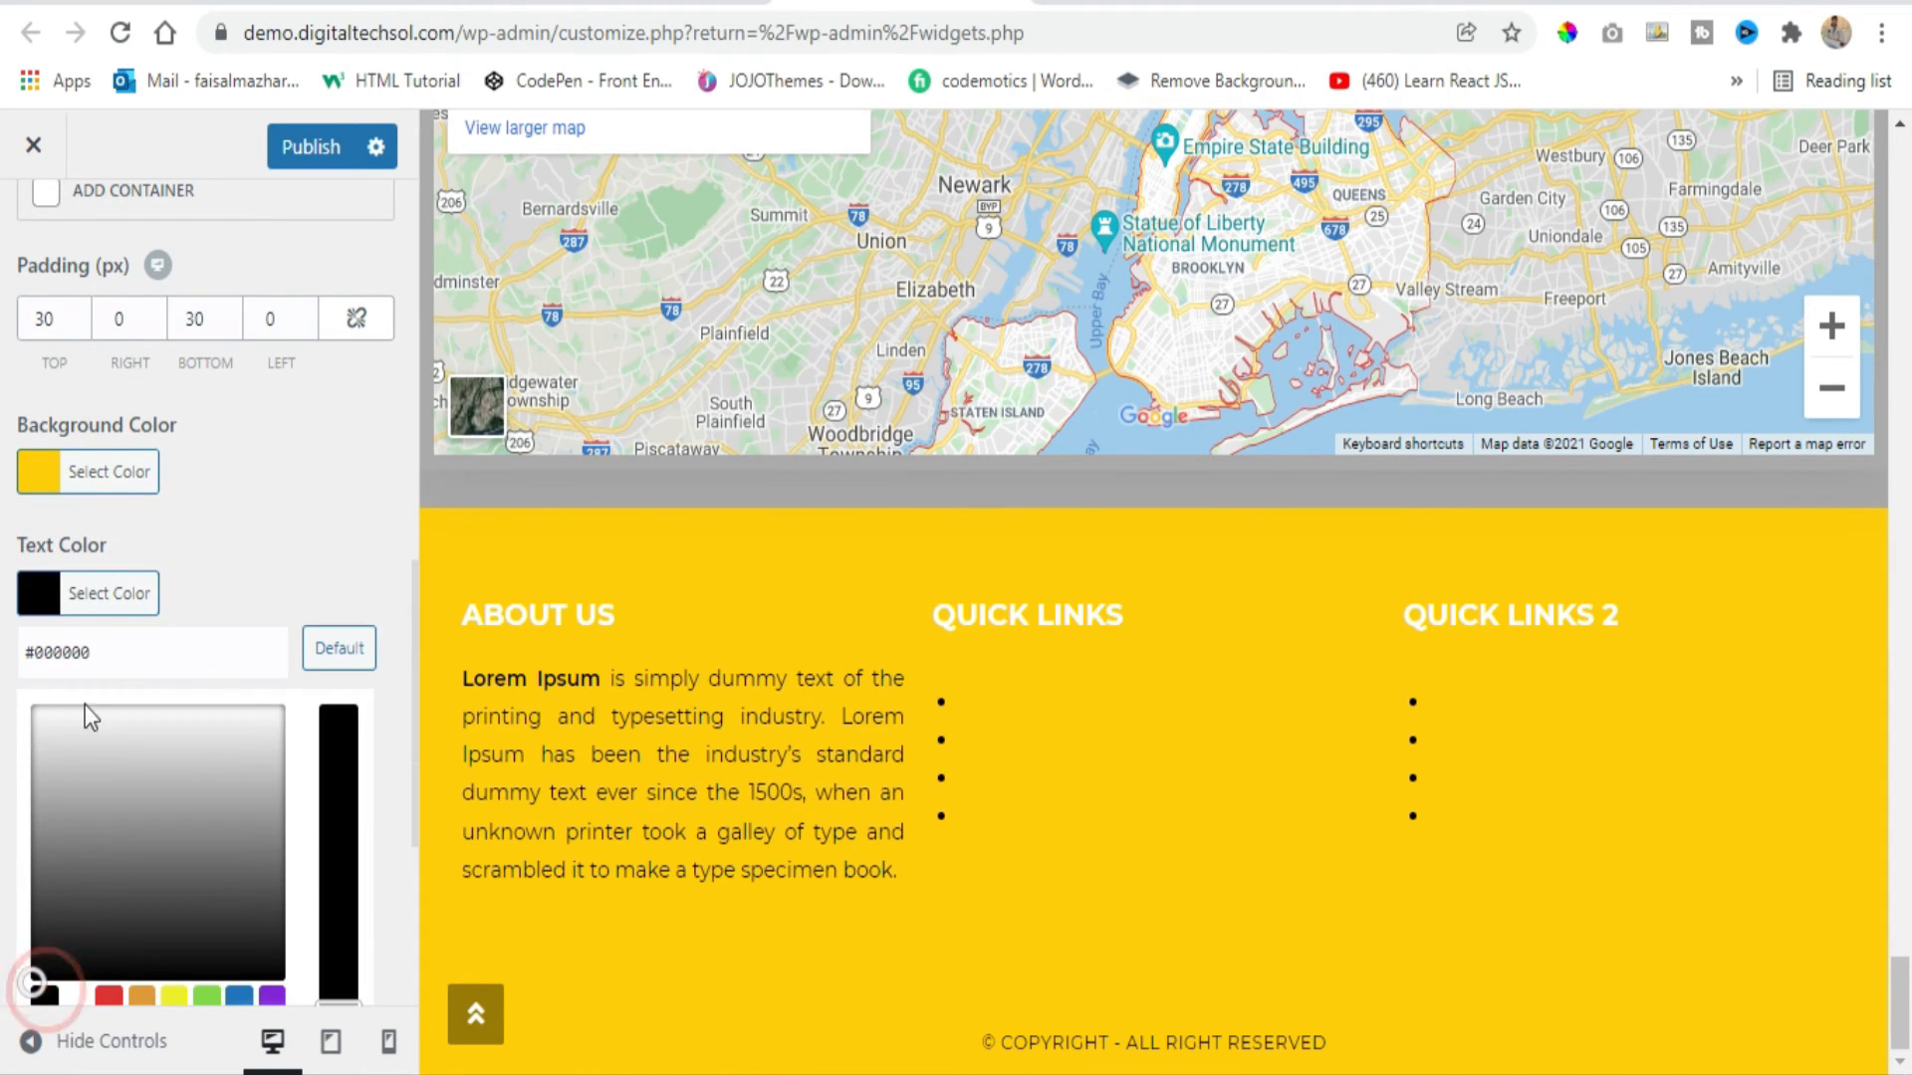
click(52, 600)
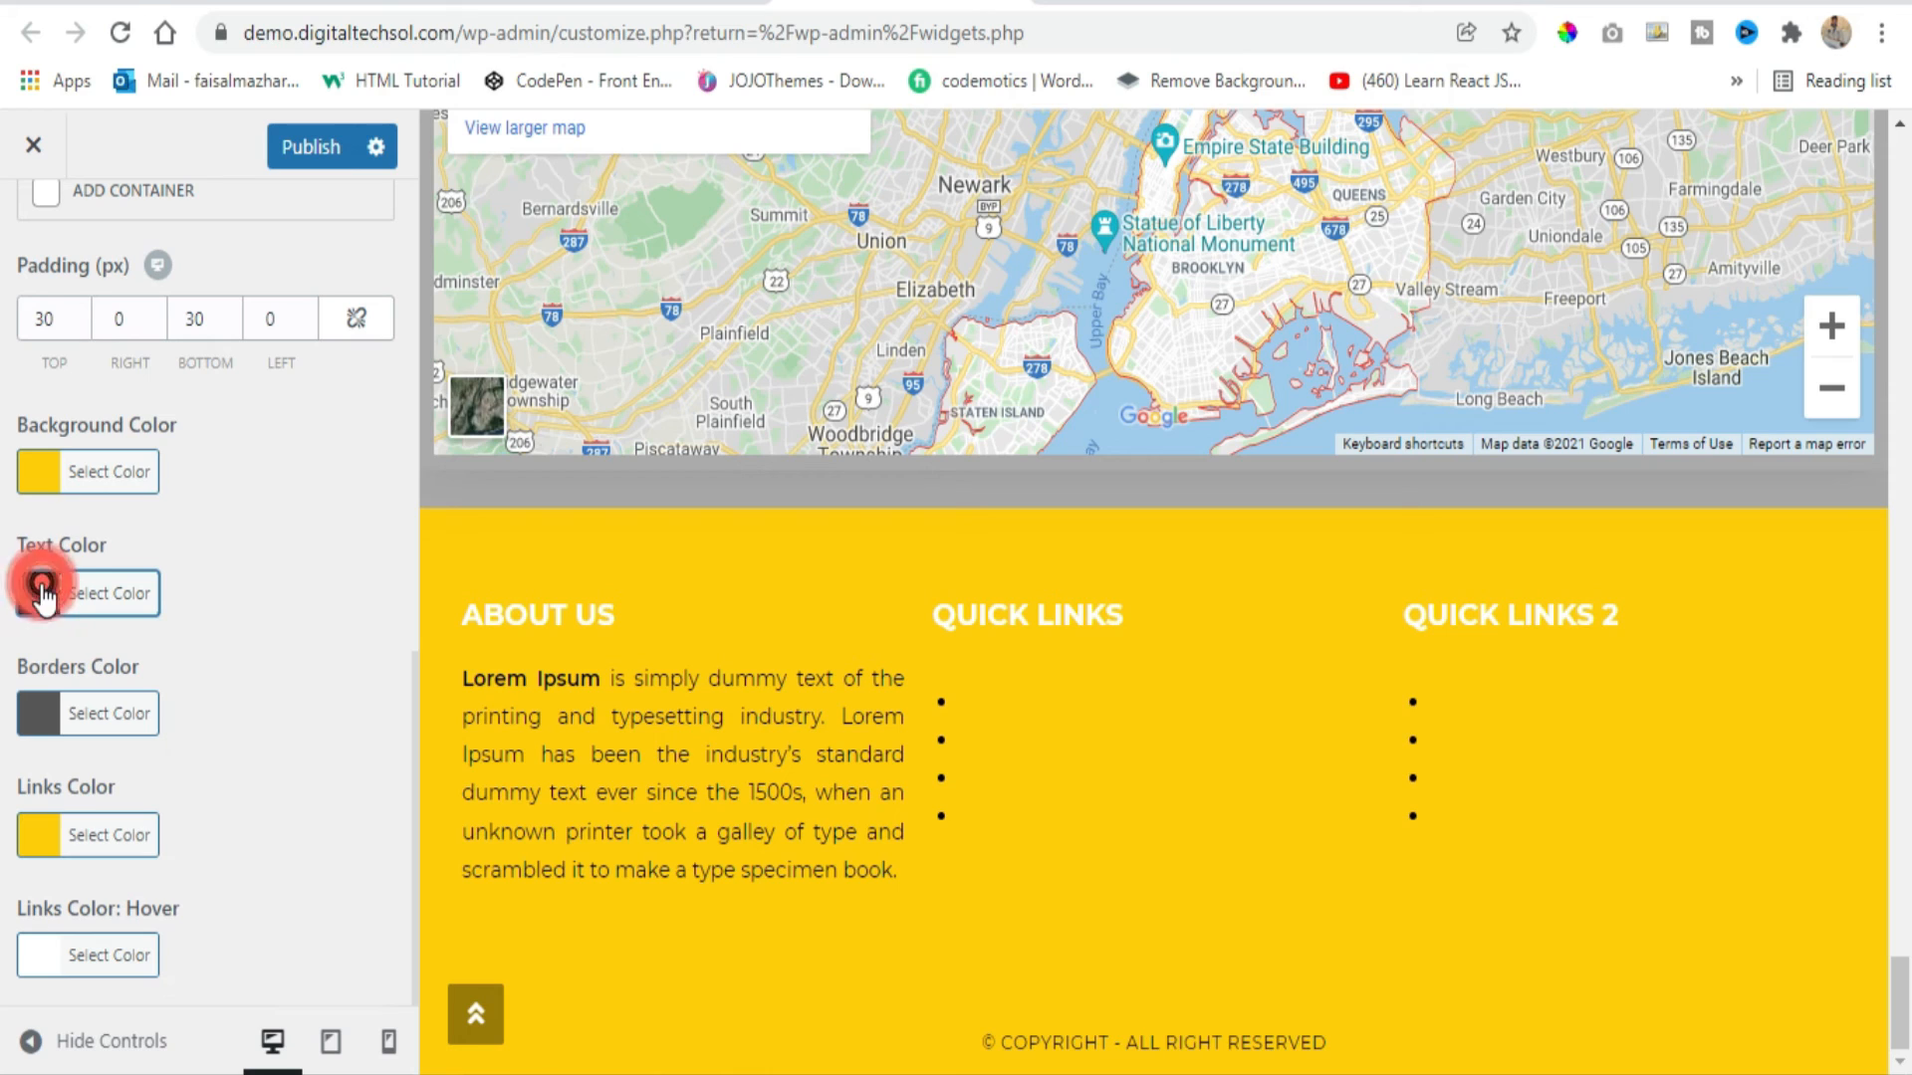
click(39, 713)
scroll(79, 757, down, 2)
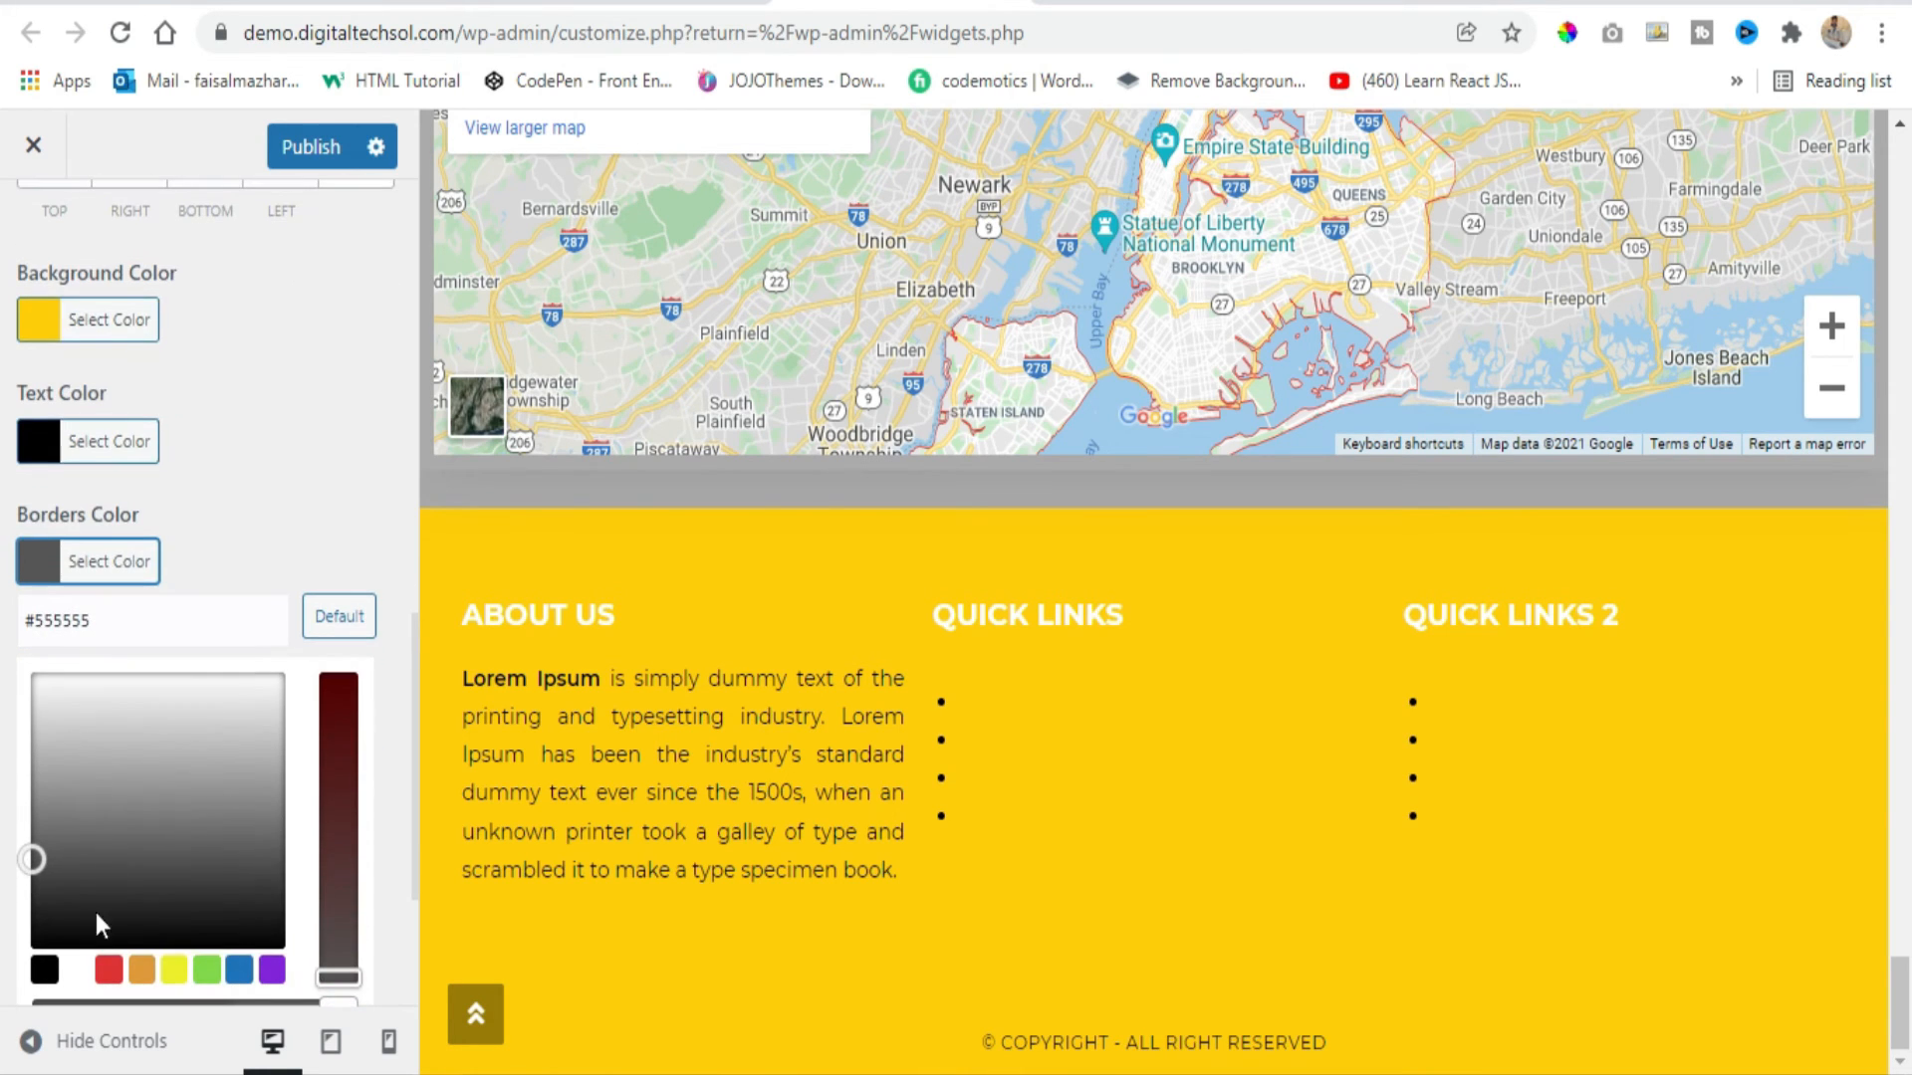
click(40, 560)
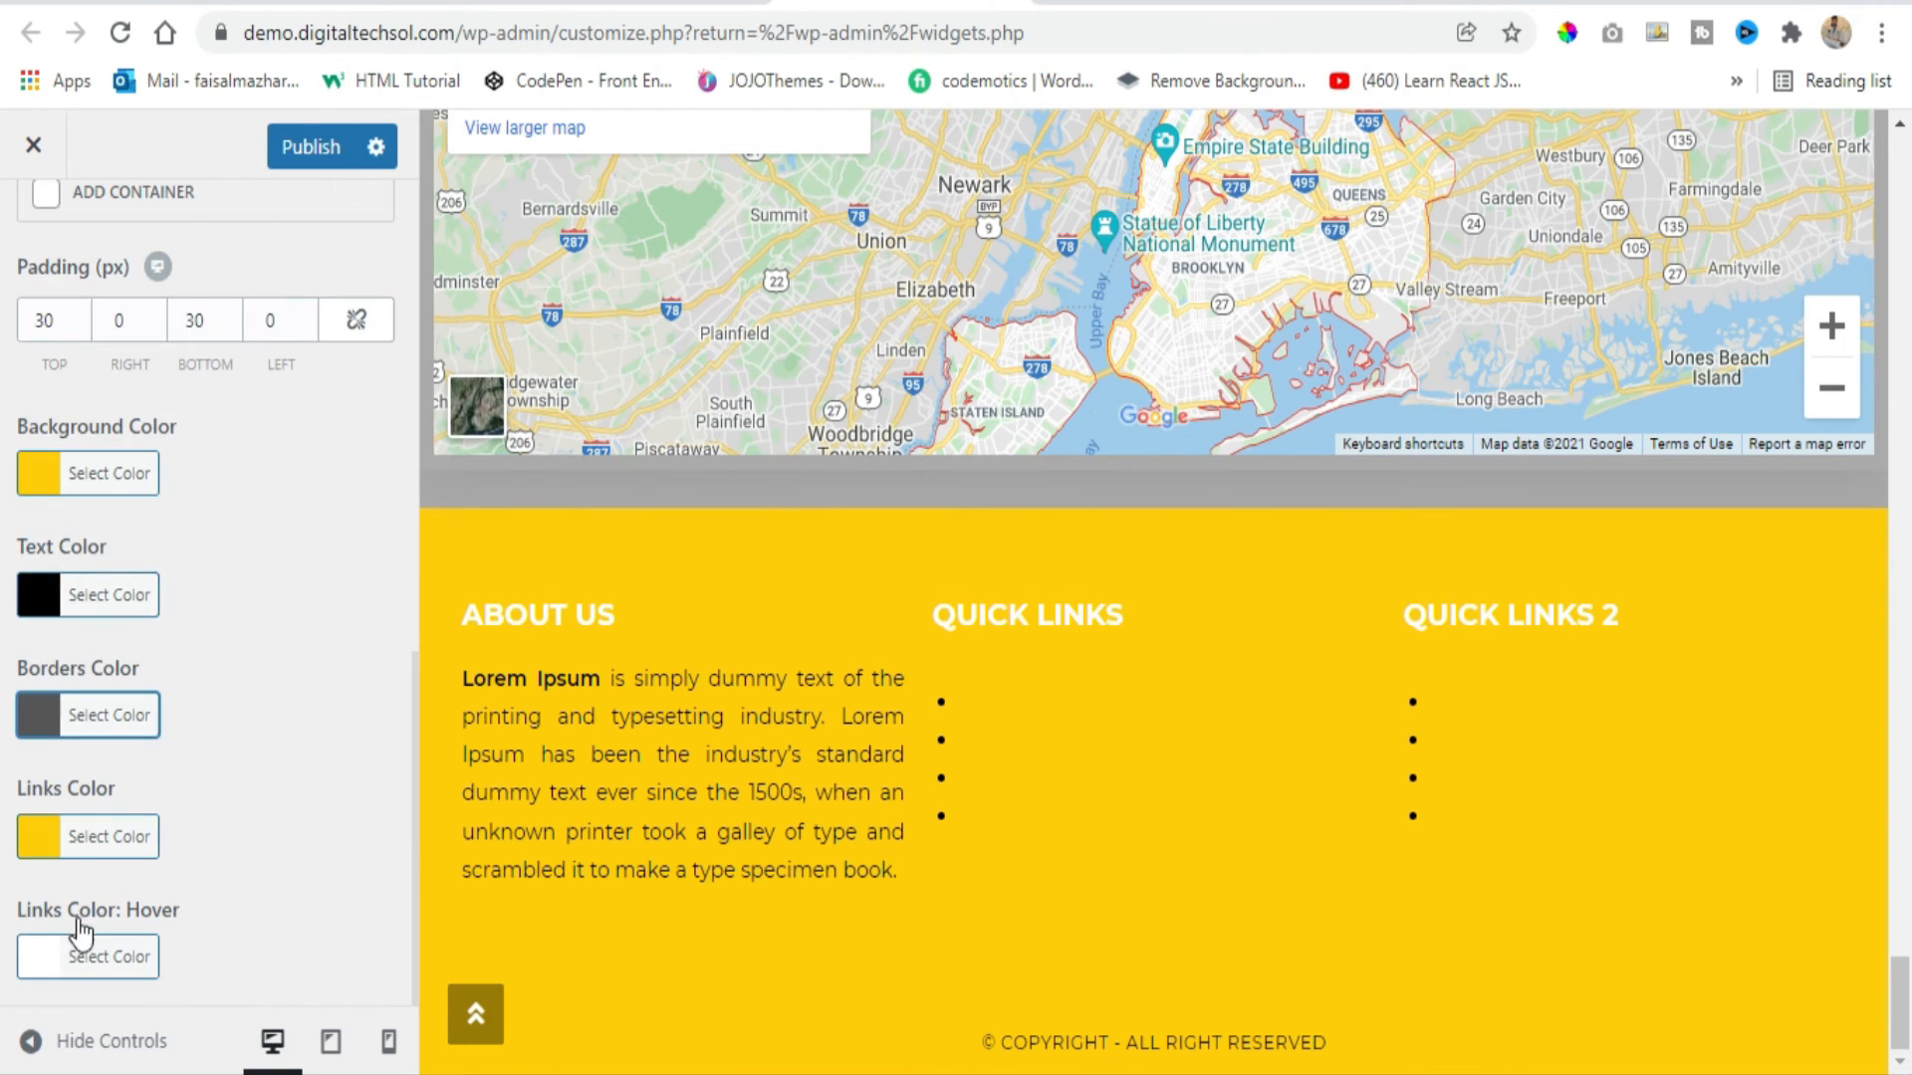
Set the footer widgets' links color to black.
click(40, 836)
scroll(44, 833, down, 5)
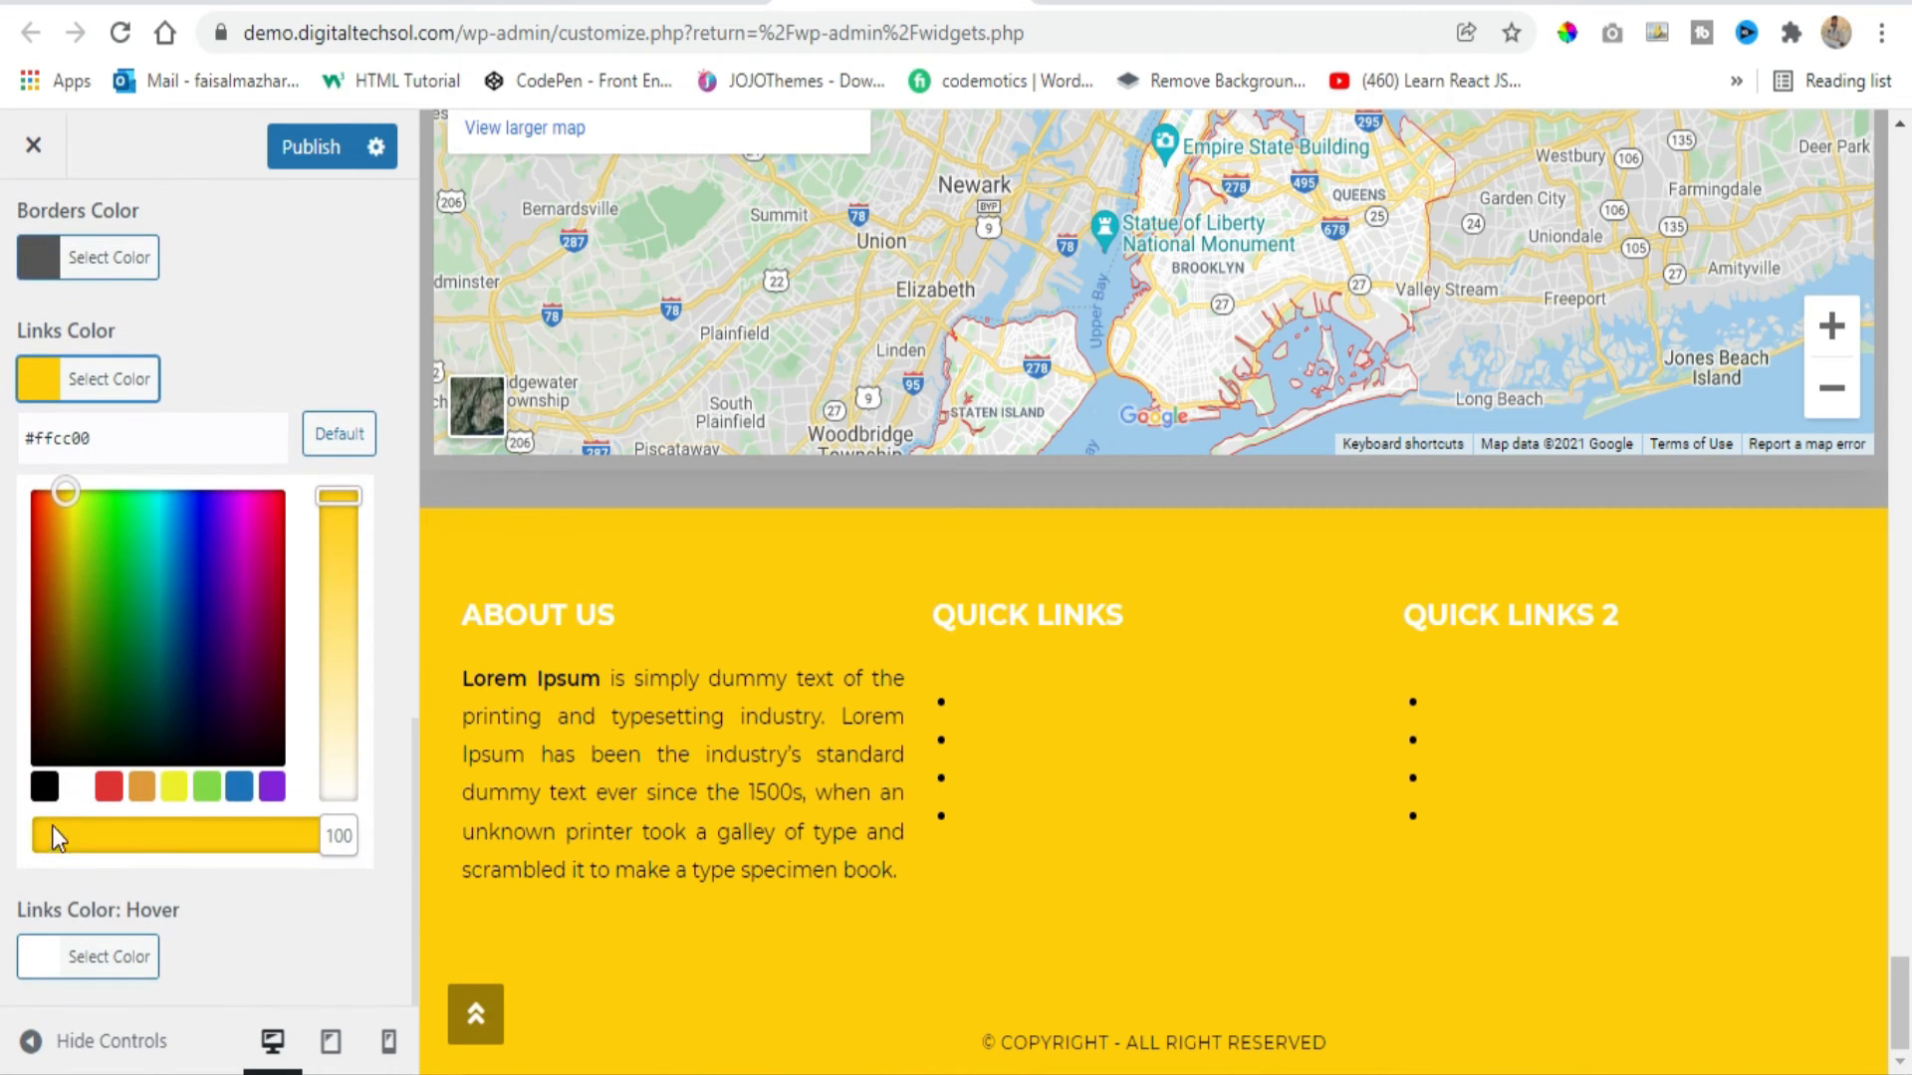
click(45, 786)
click(38, 377)
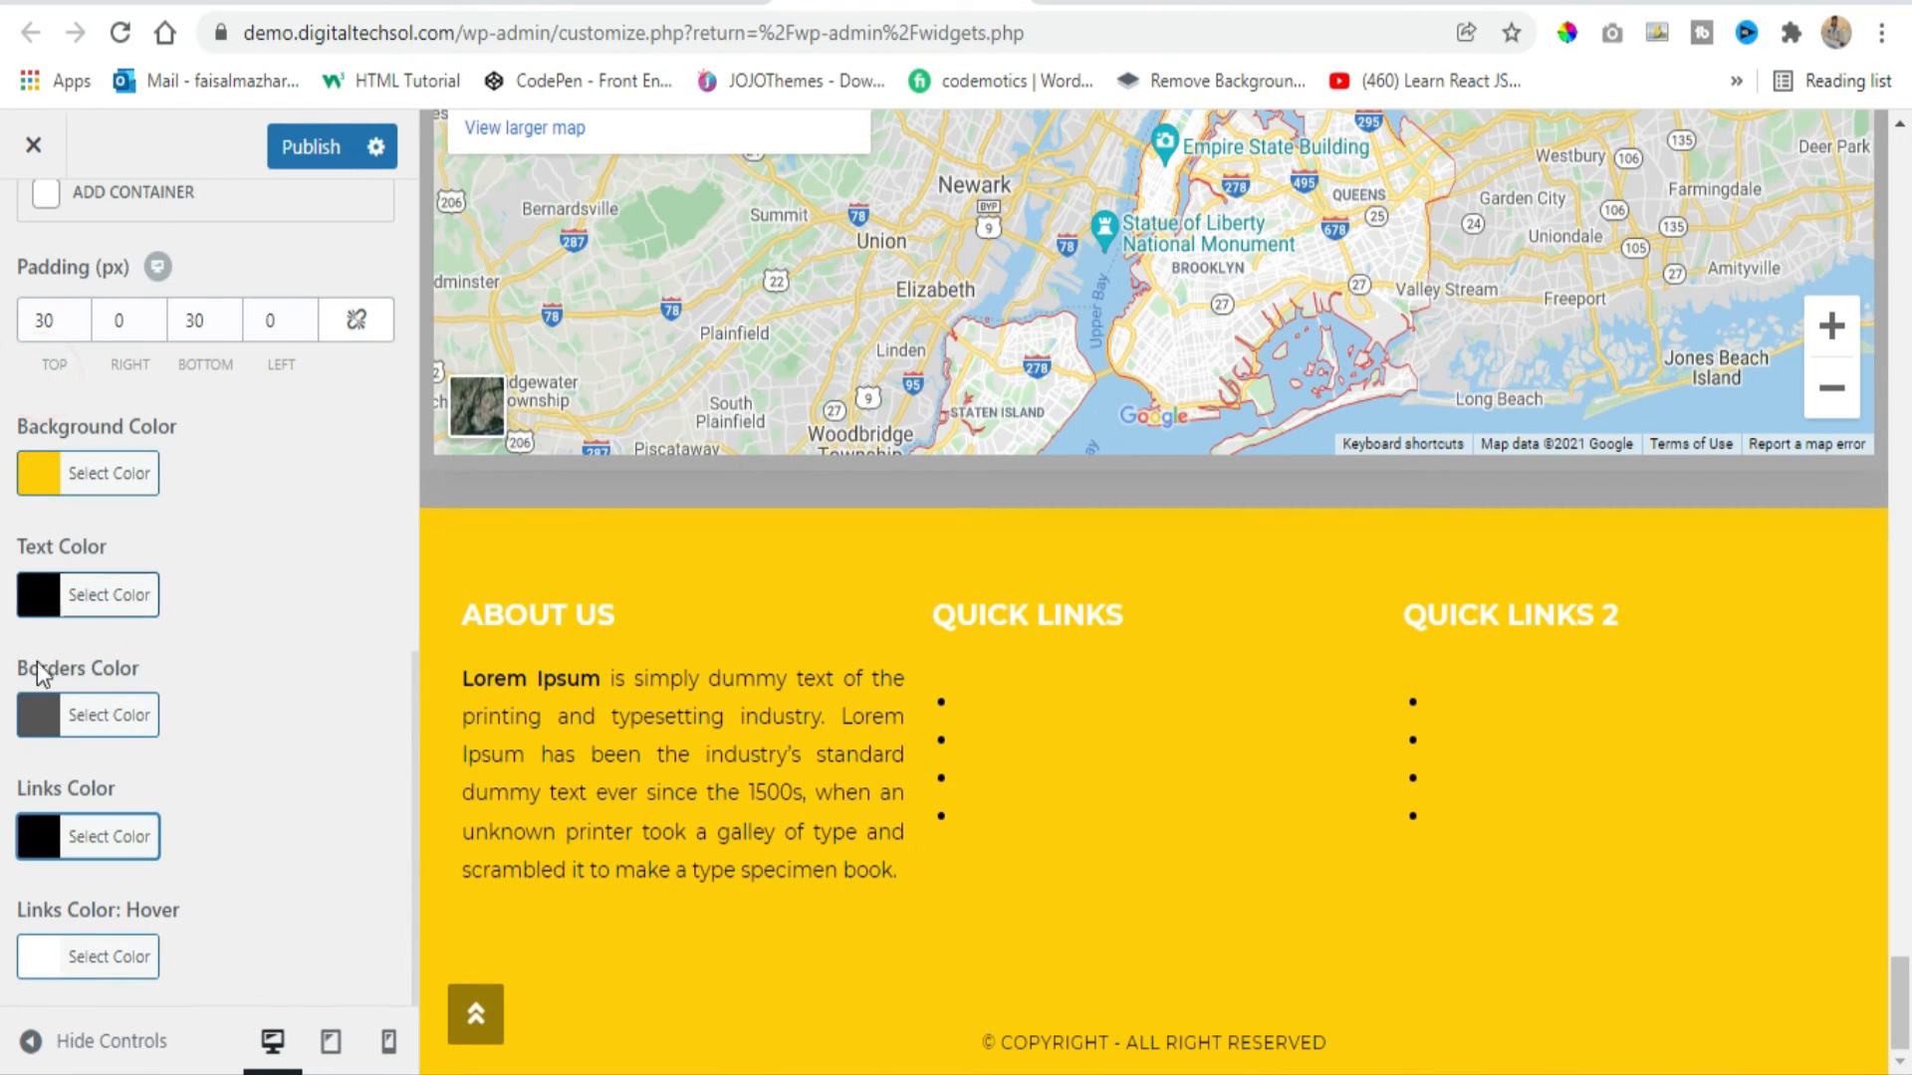
Set the footer widgets' link hover color to black, #000000.
click(39, 961)
scroll(132, 709, down, 5)
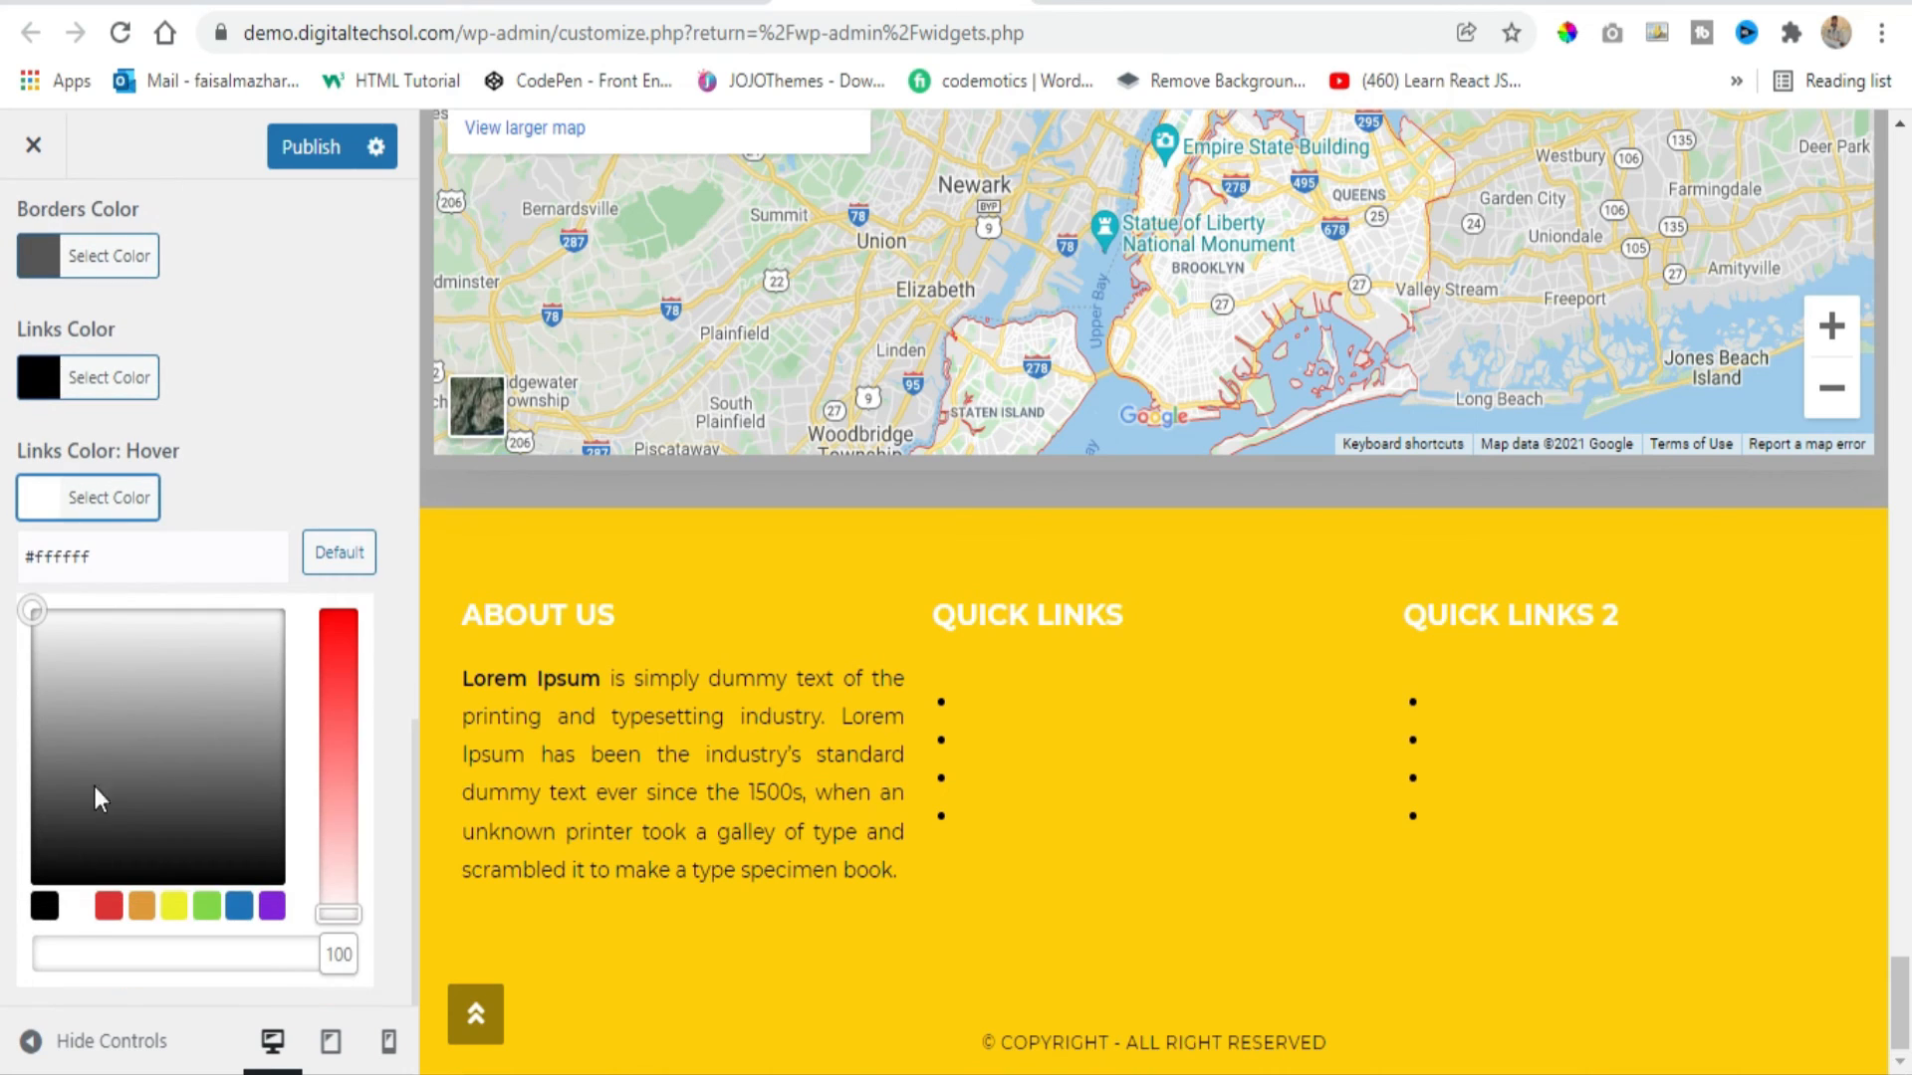
click(44, 906)
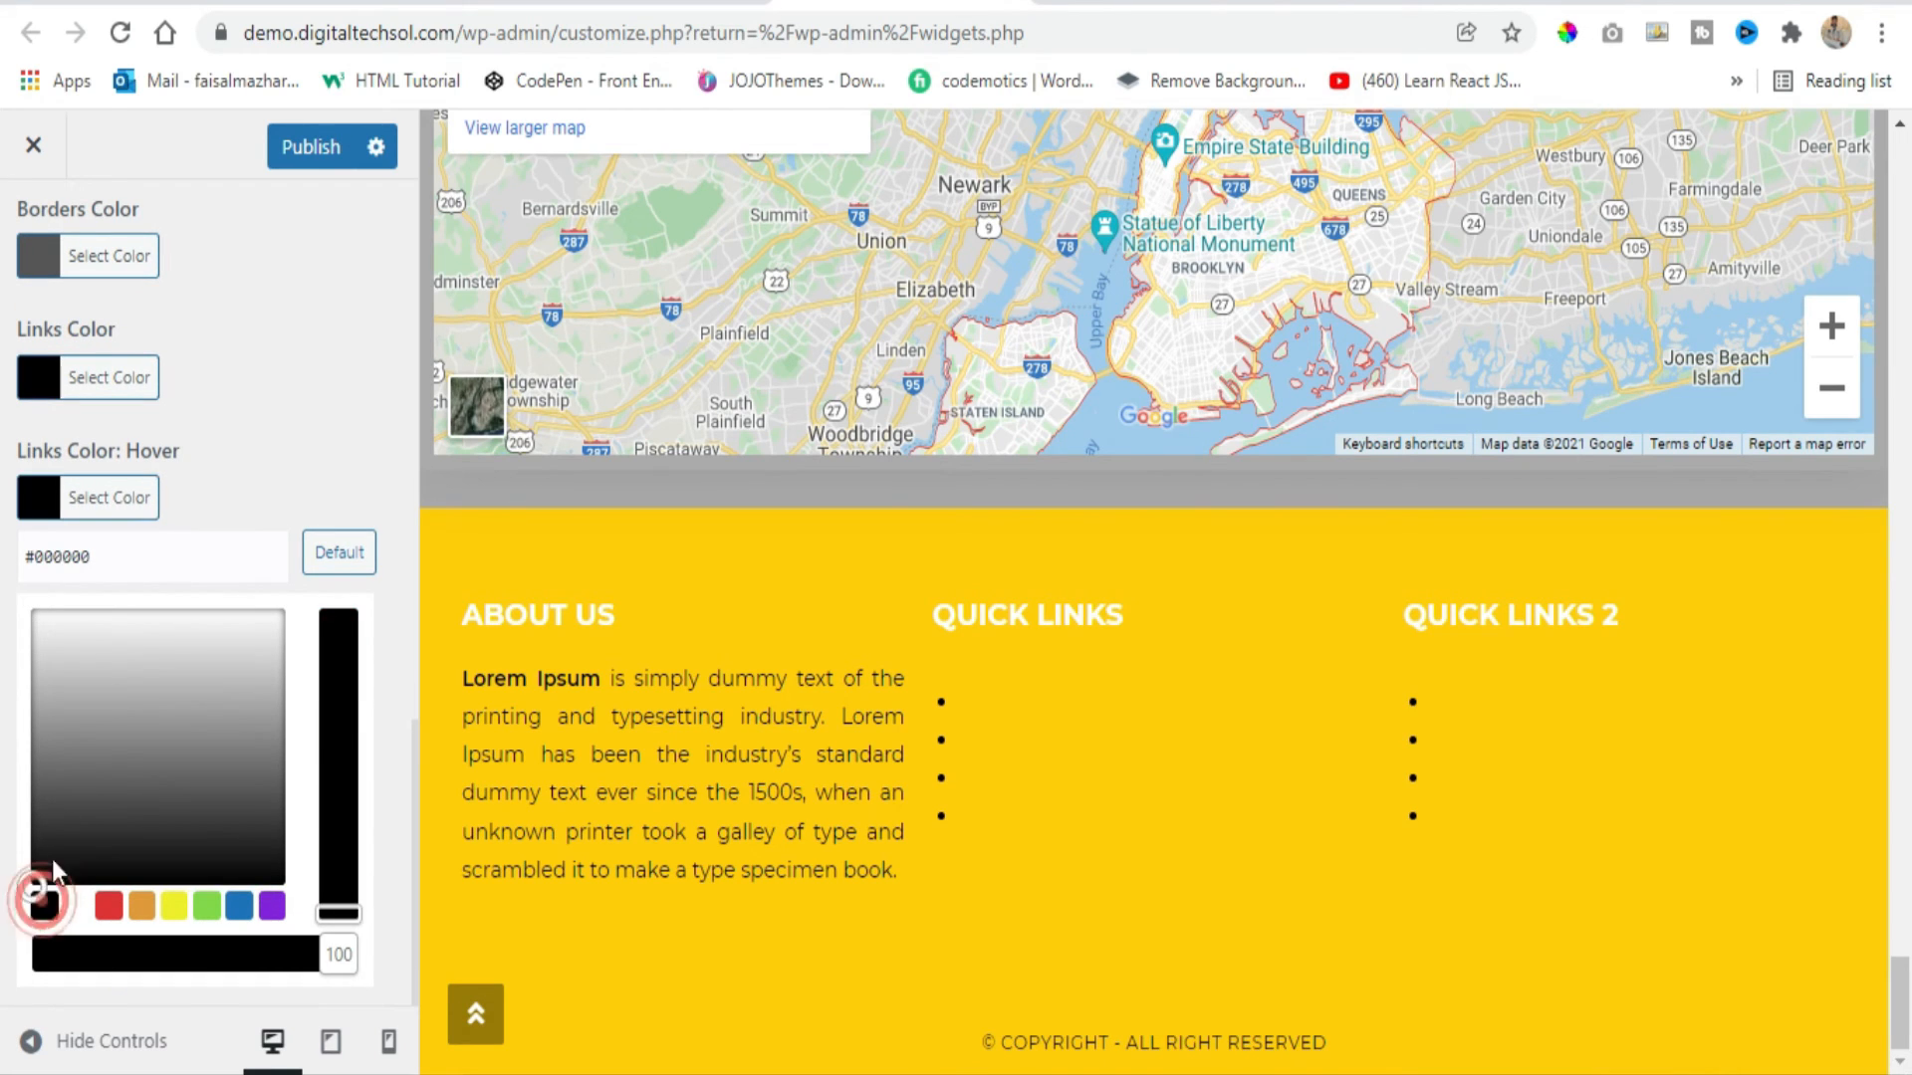
click(39, 497)
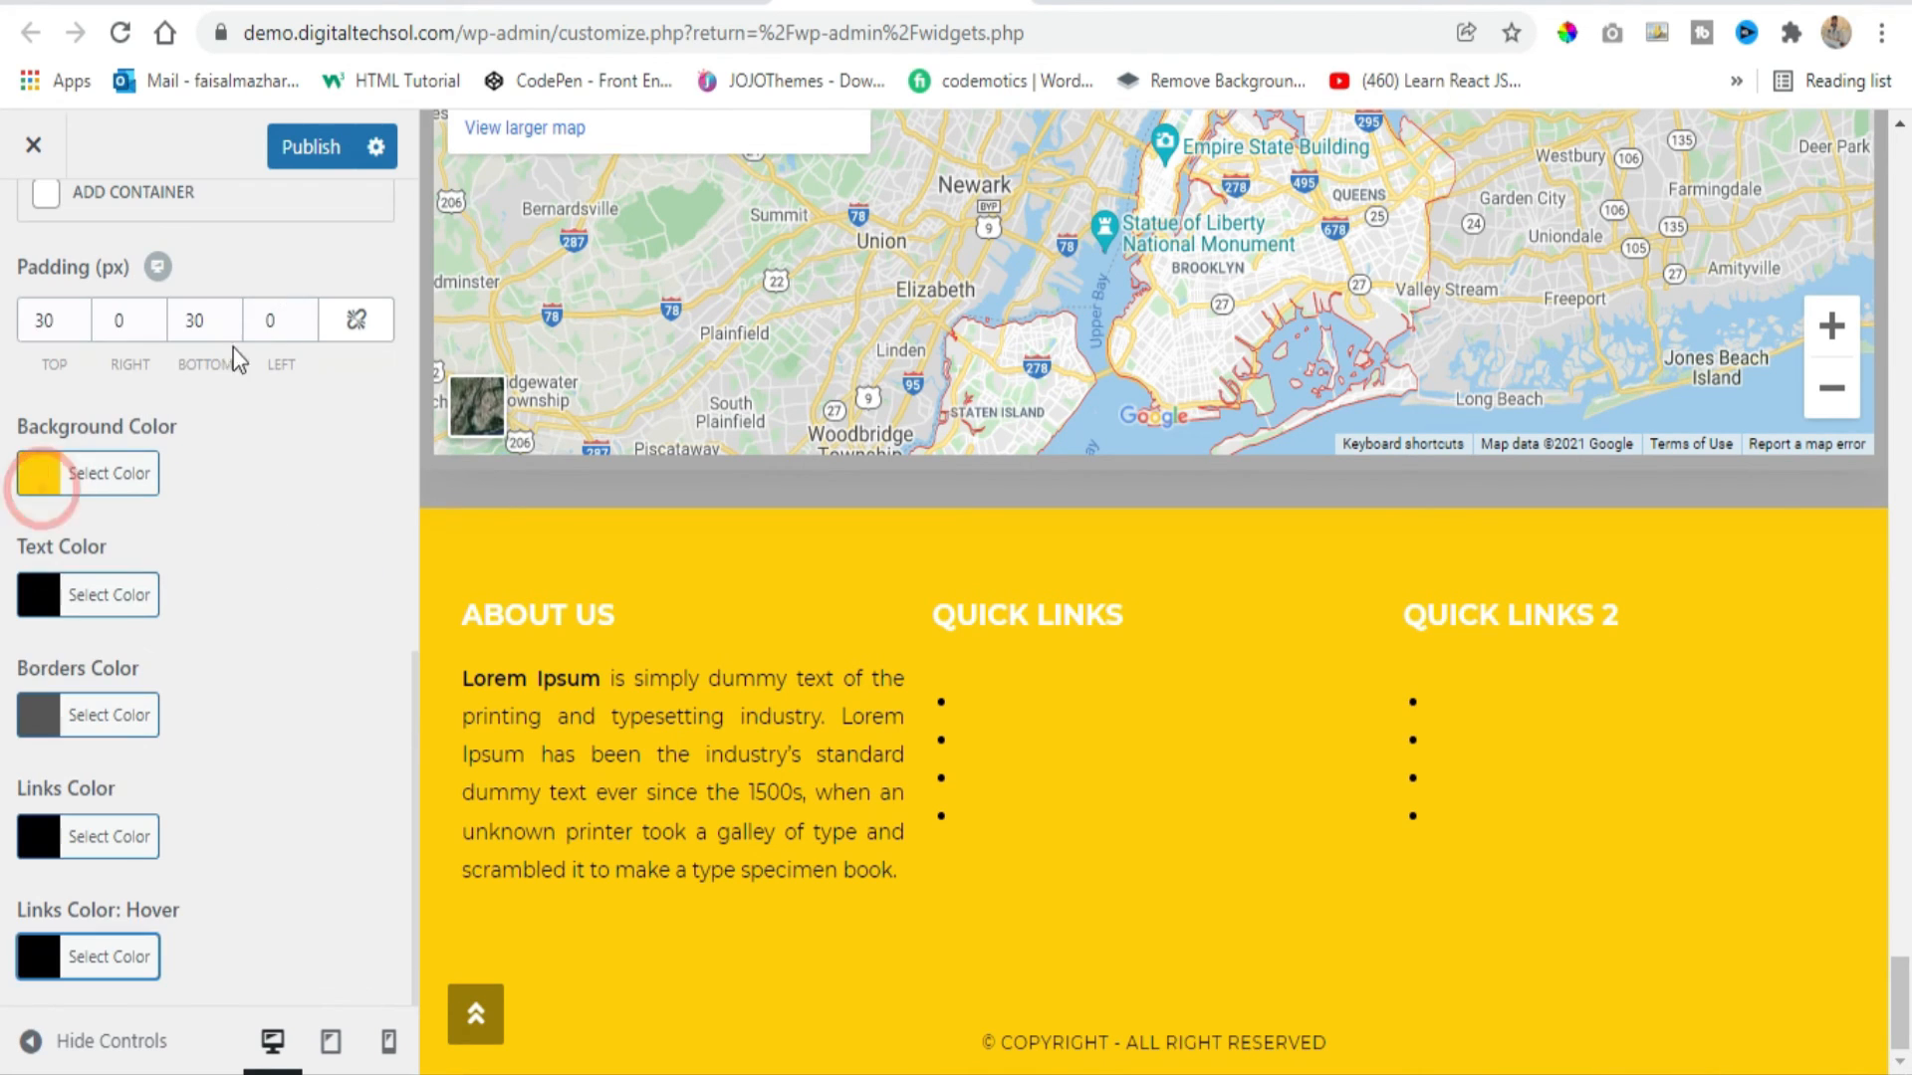
Publish the Customizer changes and check the footer on the live site.
click(303, 159)
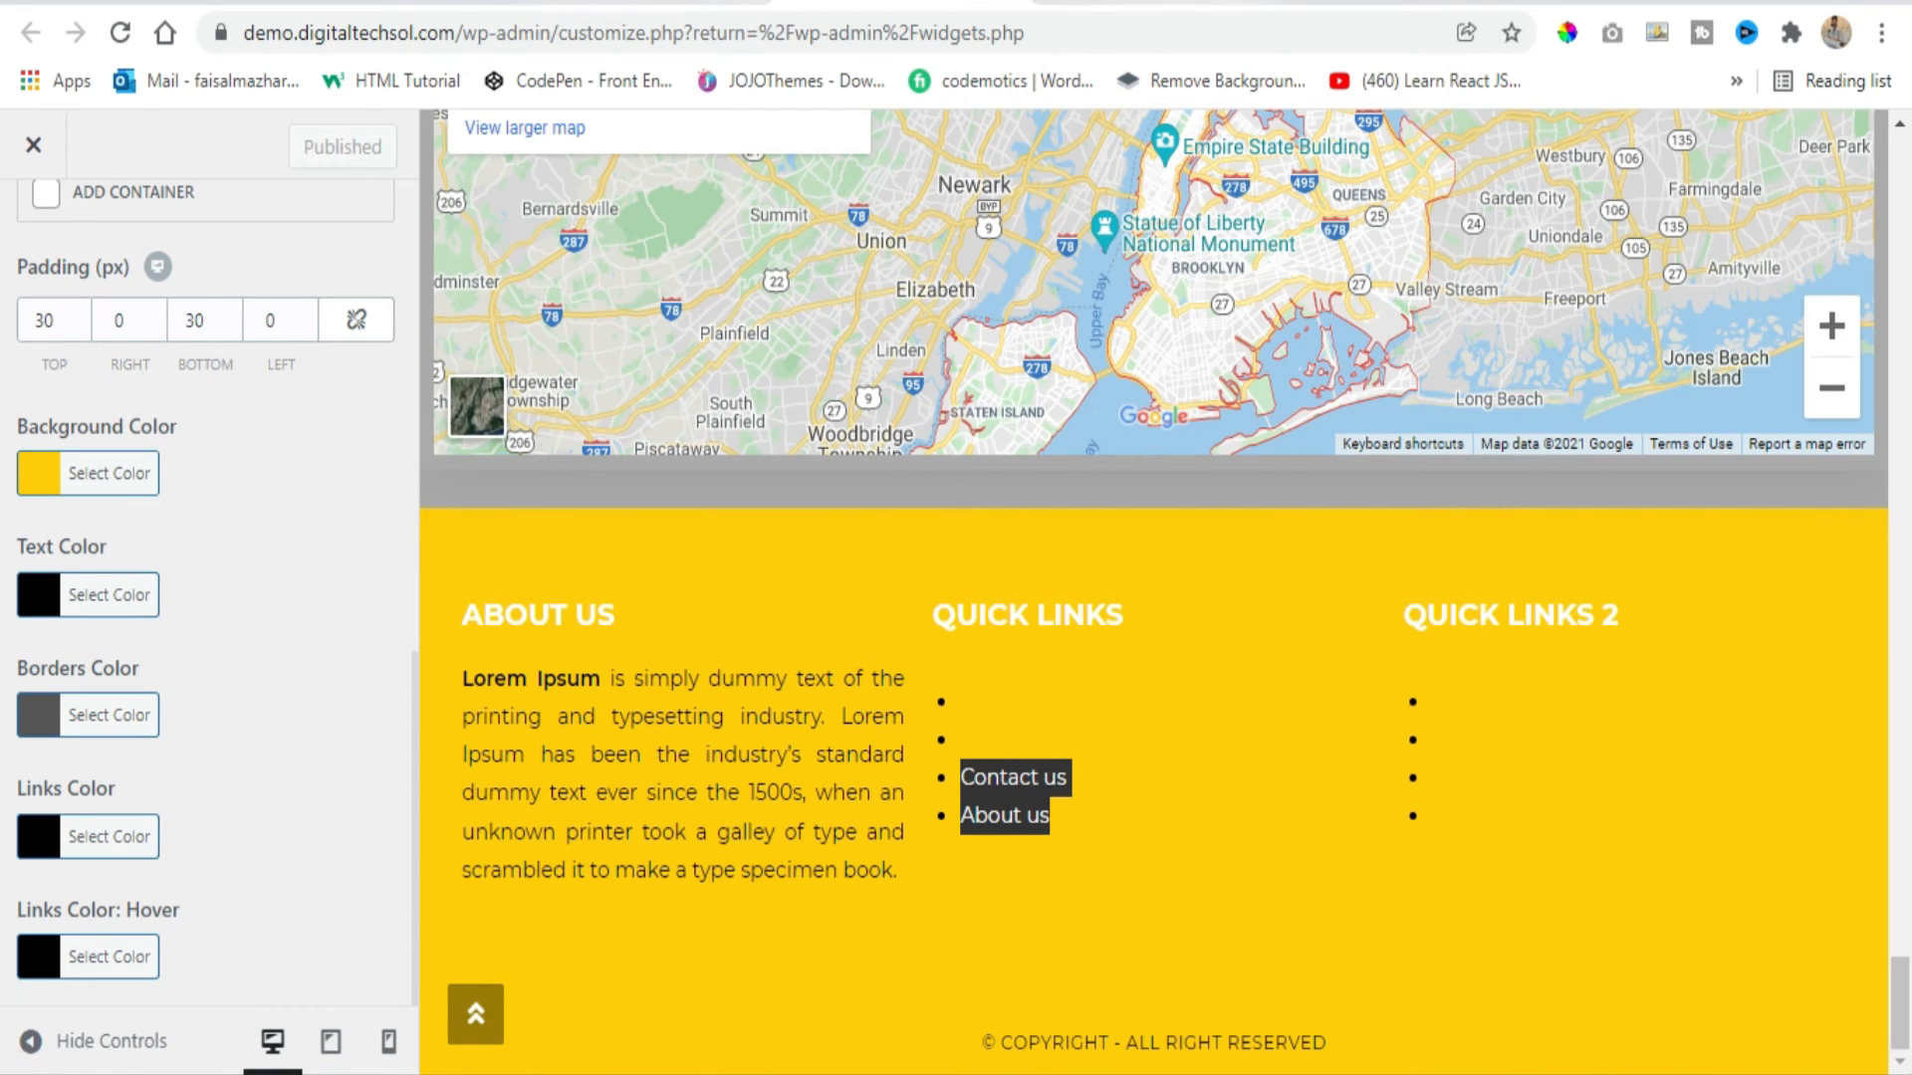
click(1165, 8)
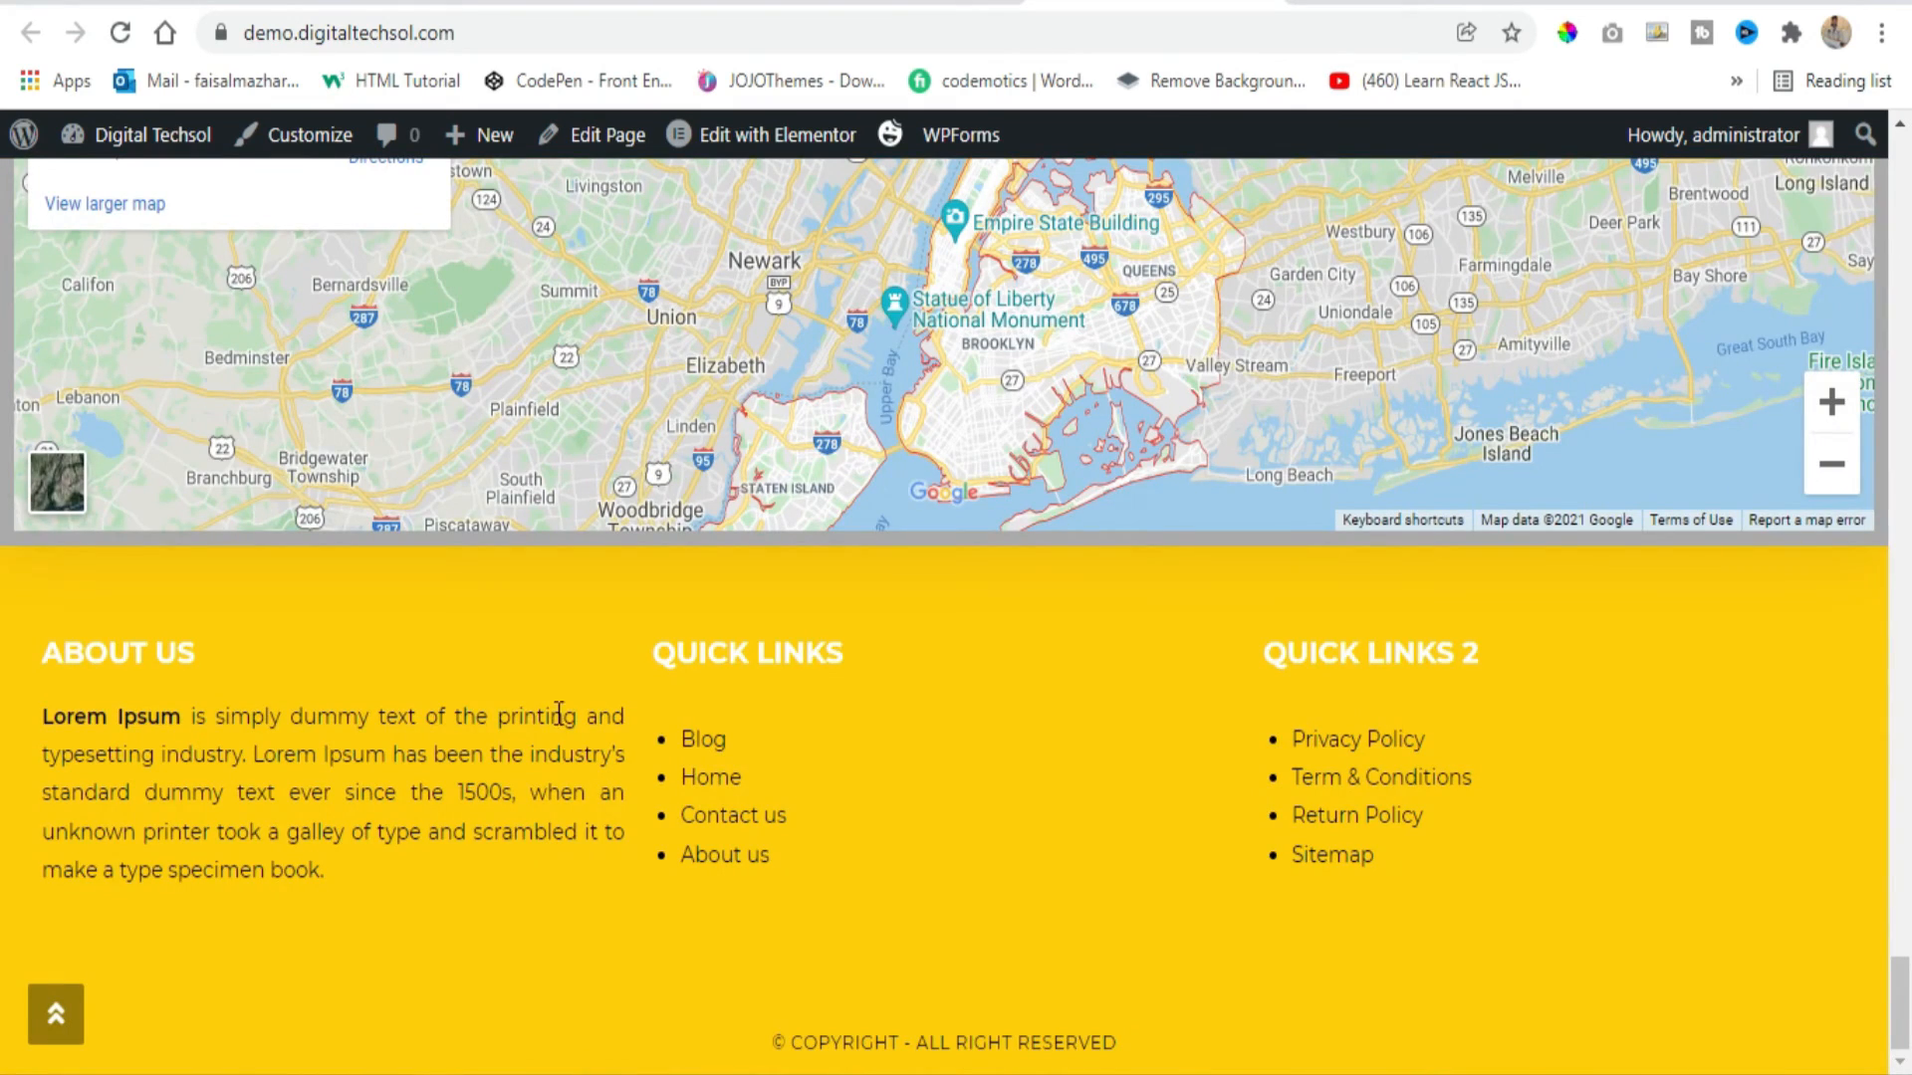
scroll(560, 713, up, 3)
scroll(523, 548, down, 3)
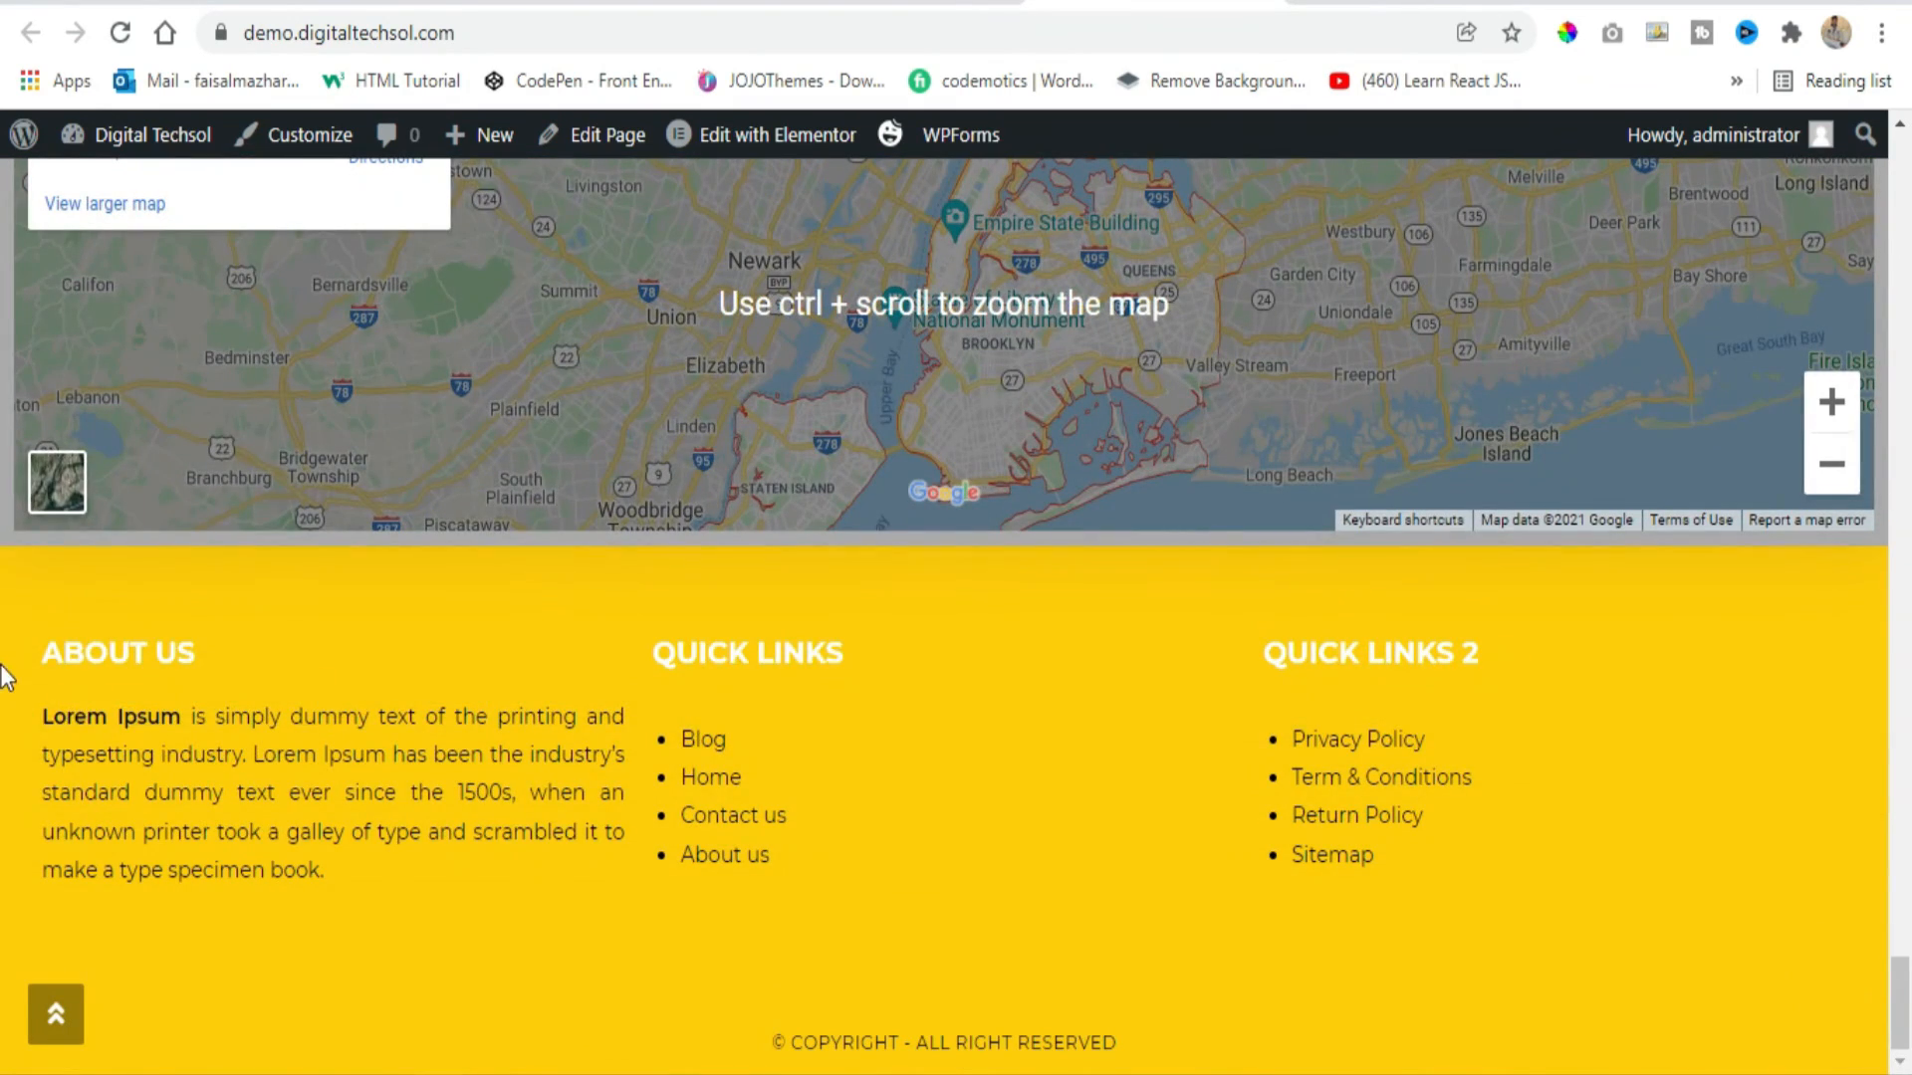
Review the footer on the live site and the saved templates in the OceanWP My Library.
drag(5, 652, 999, 862)
click(1000, 862)
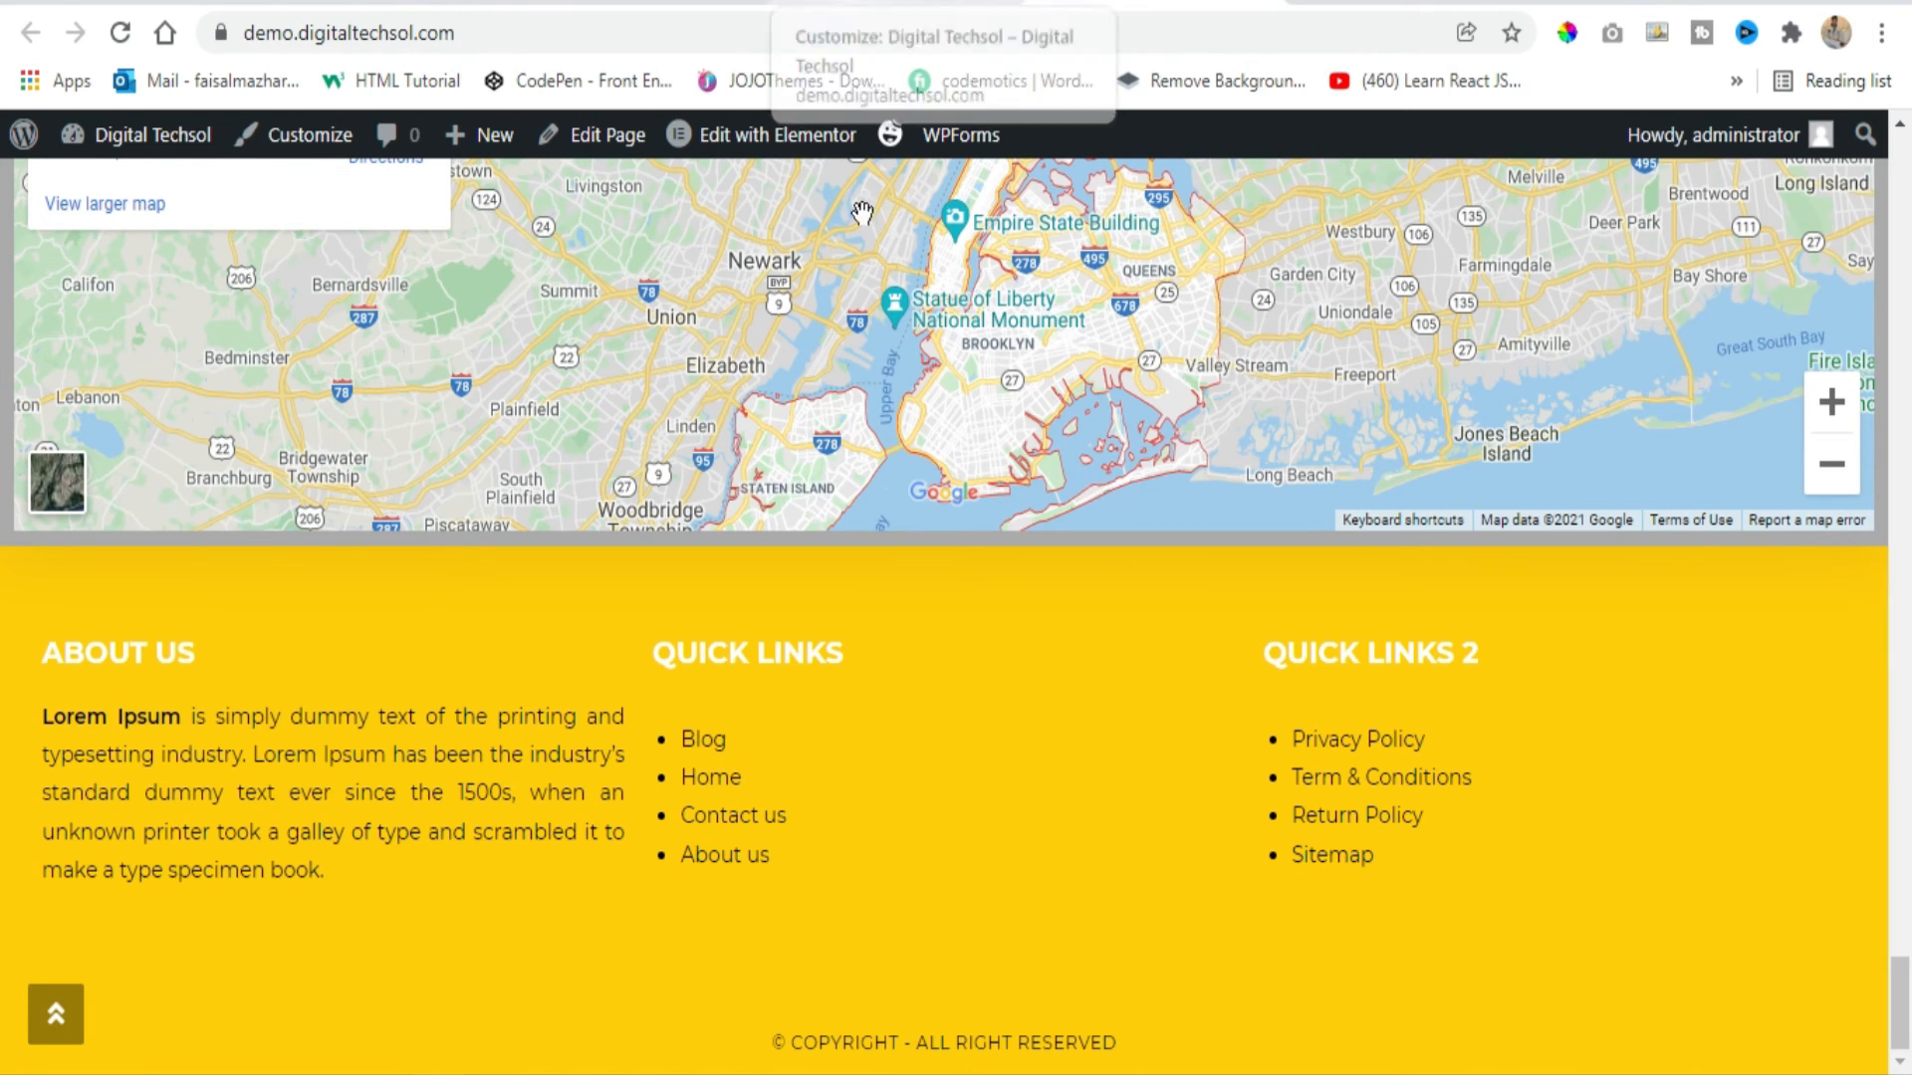
scroll(883, 789, up, 3)
scroll(892, 791, down, 3)
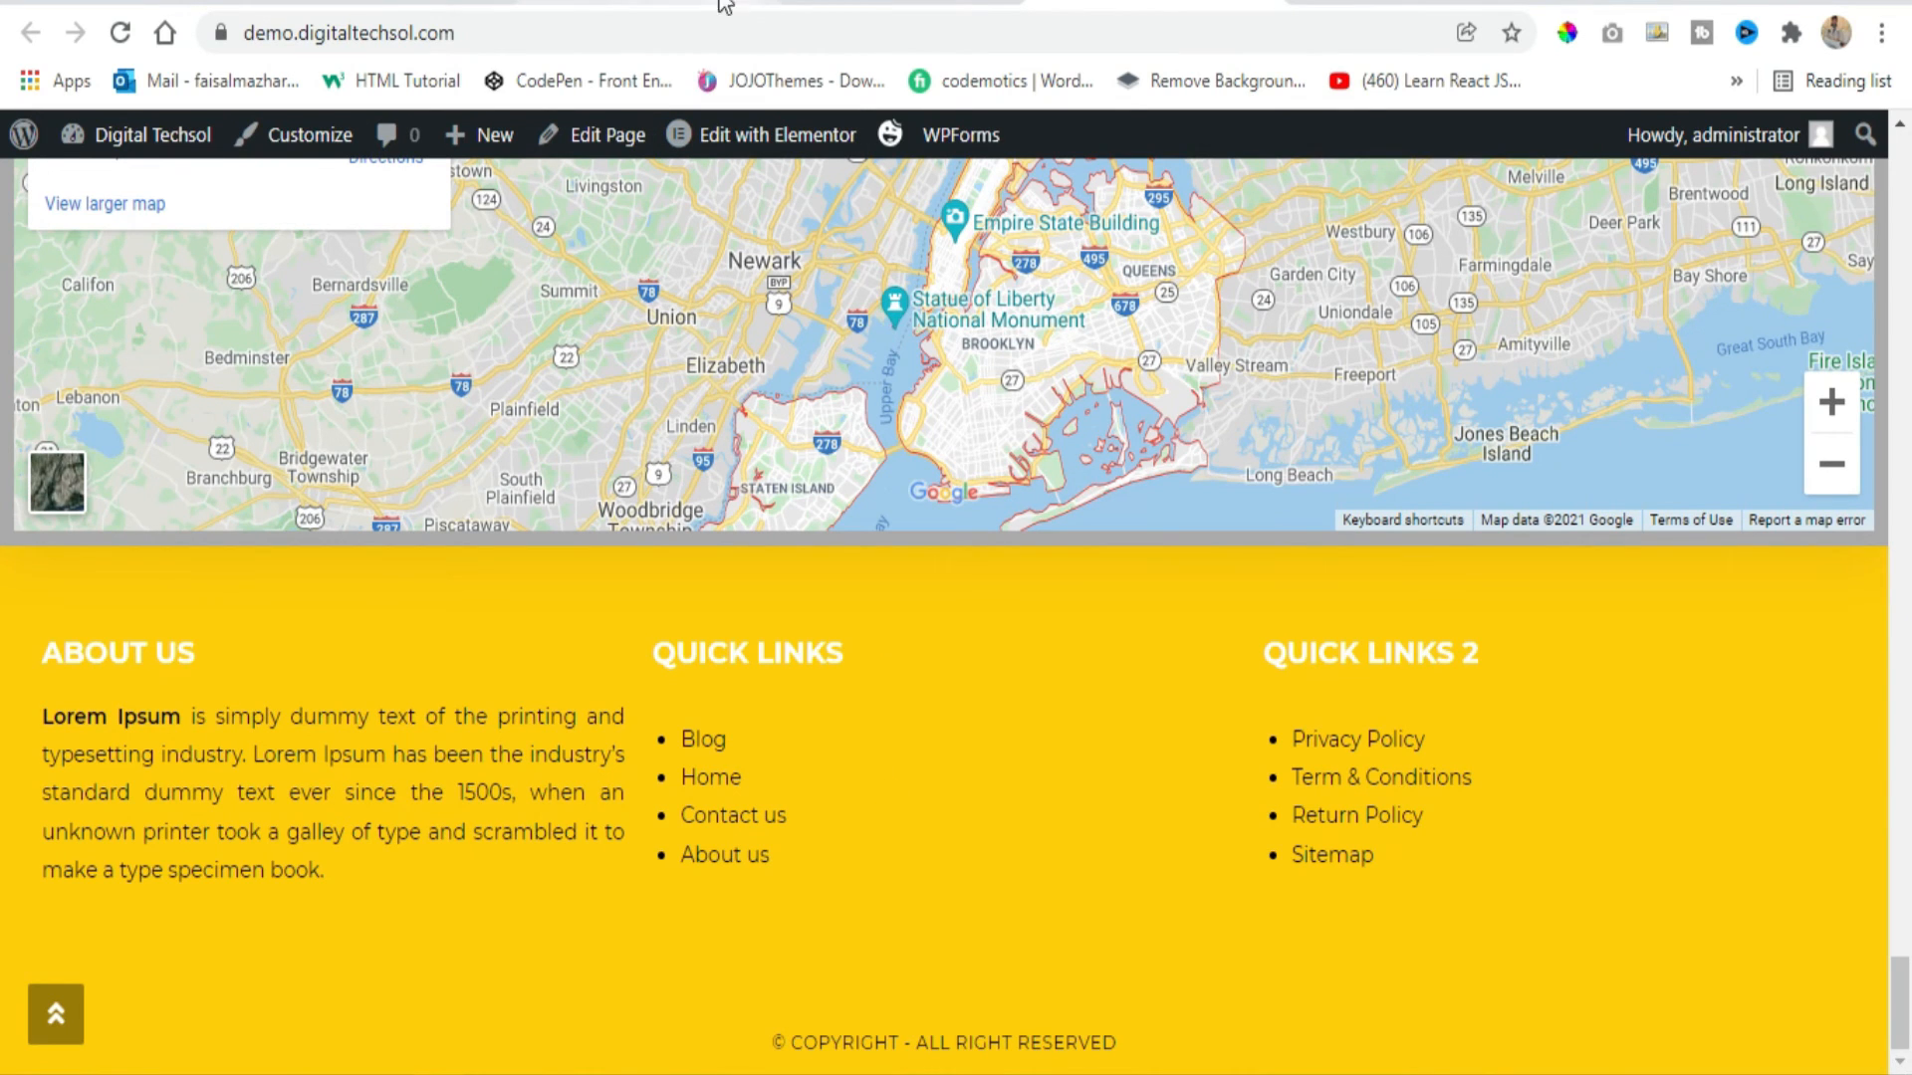
click(154, 9)
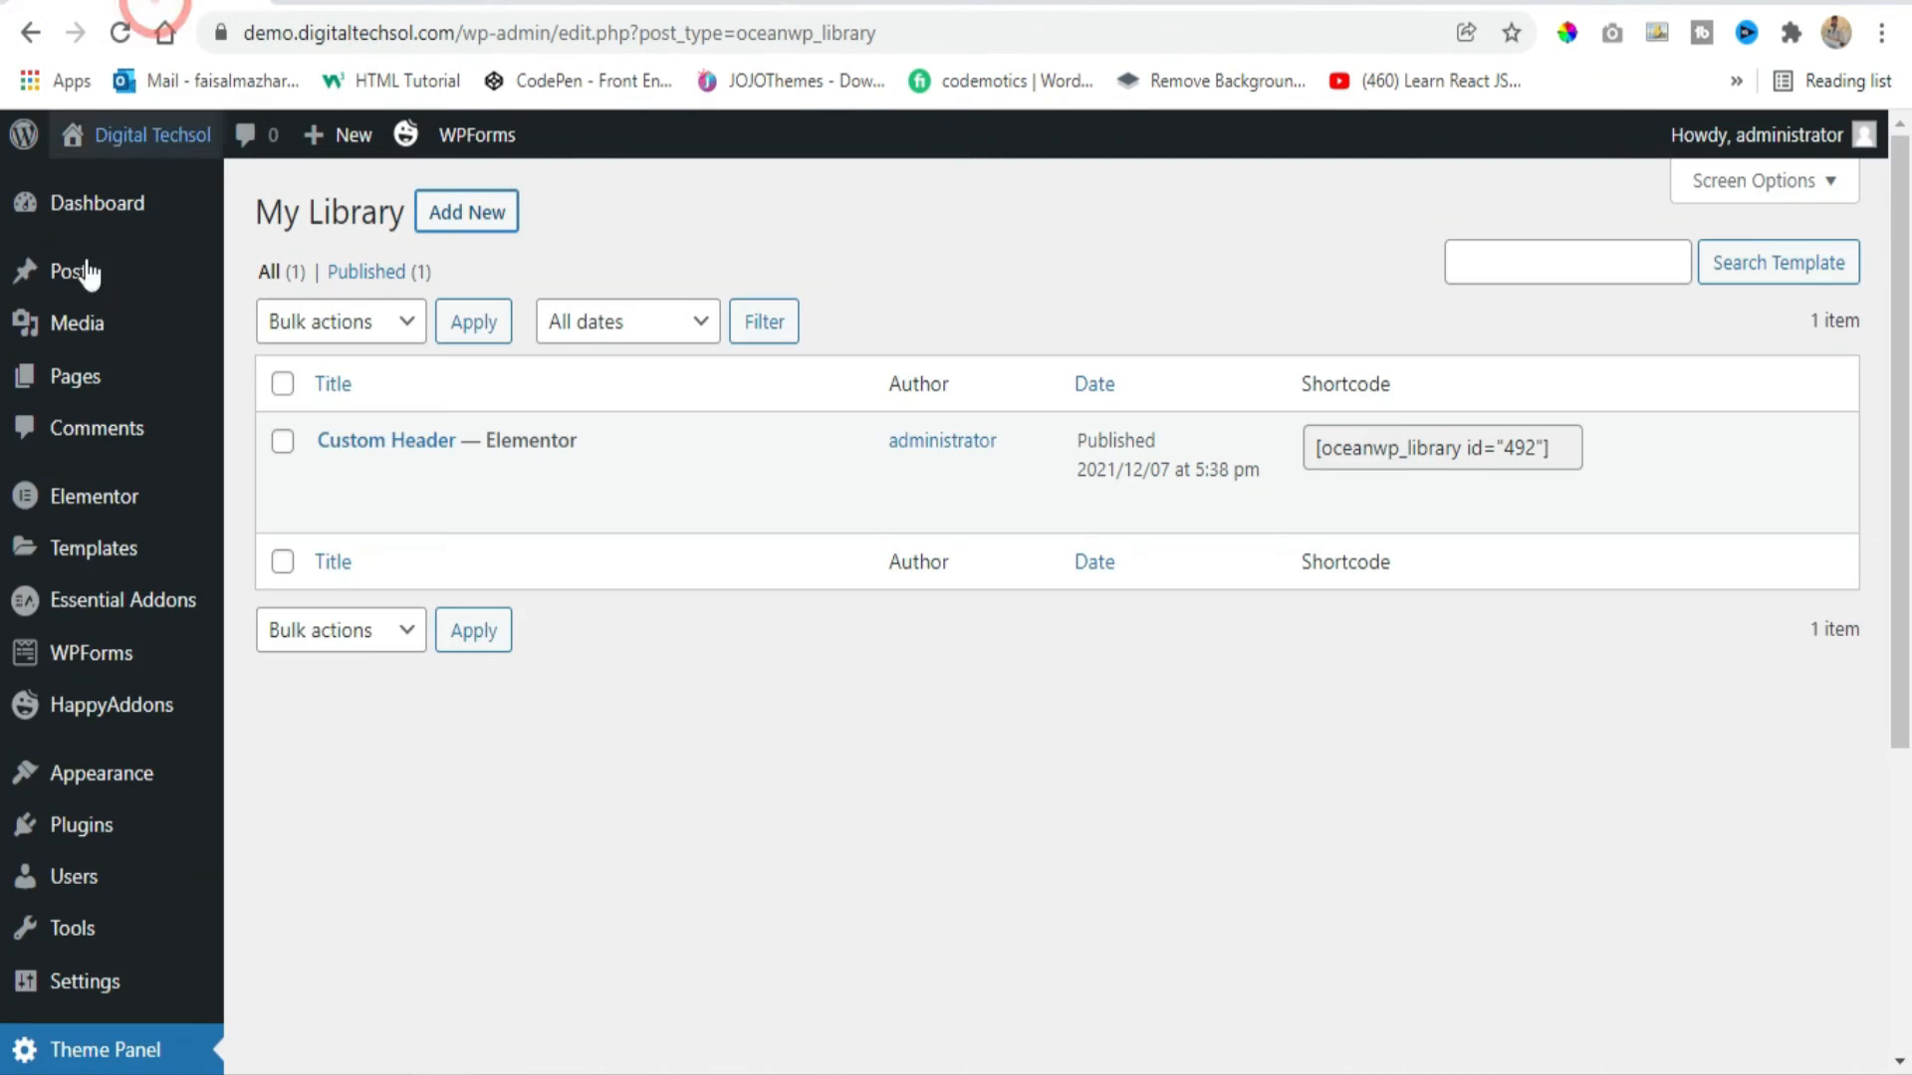
scroll(116, 690, down, 5)
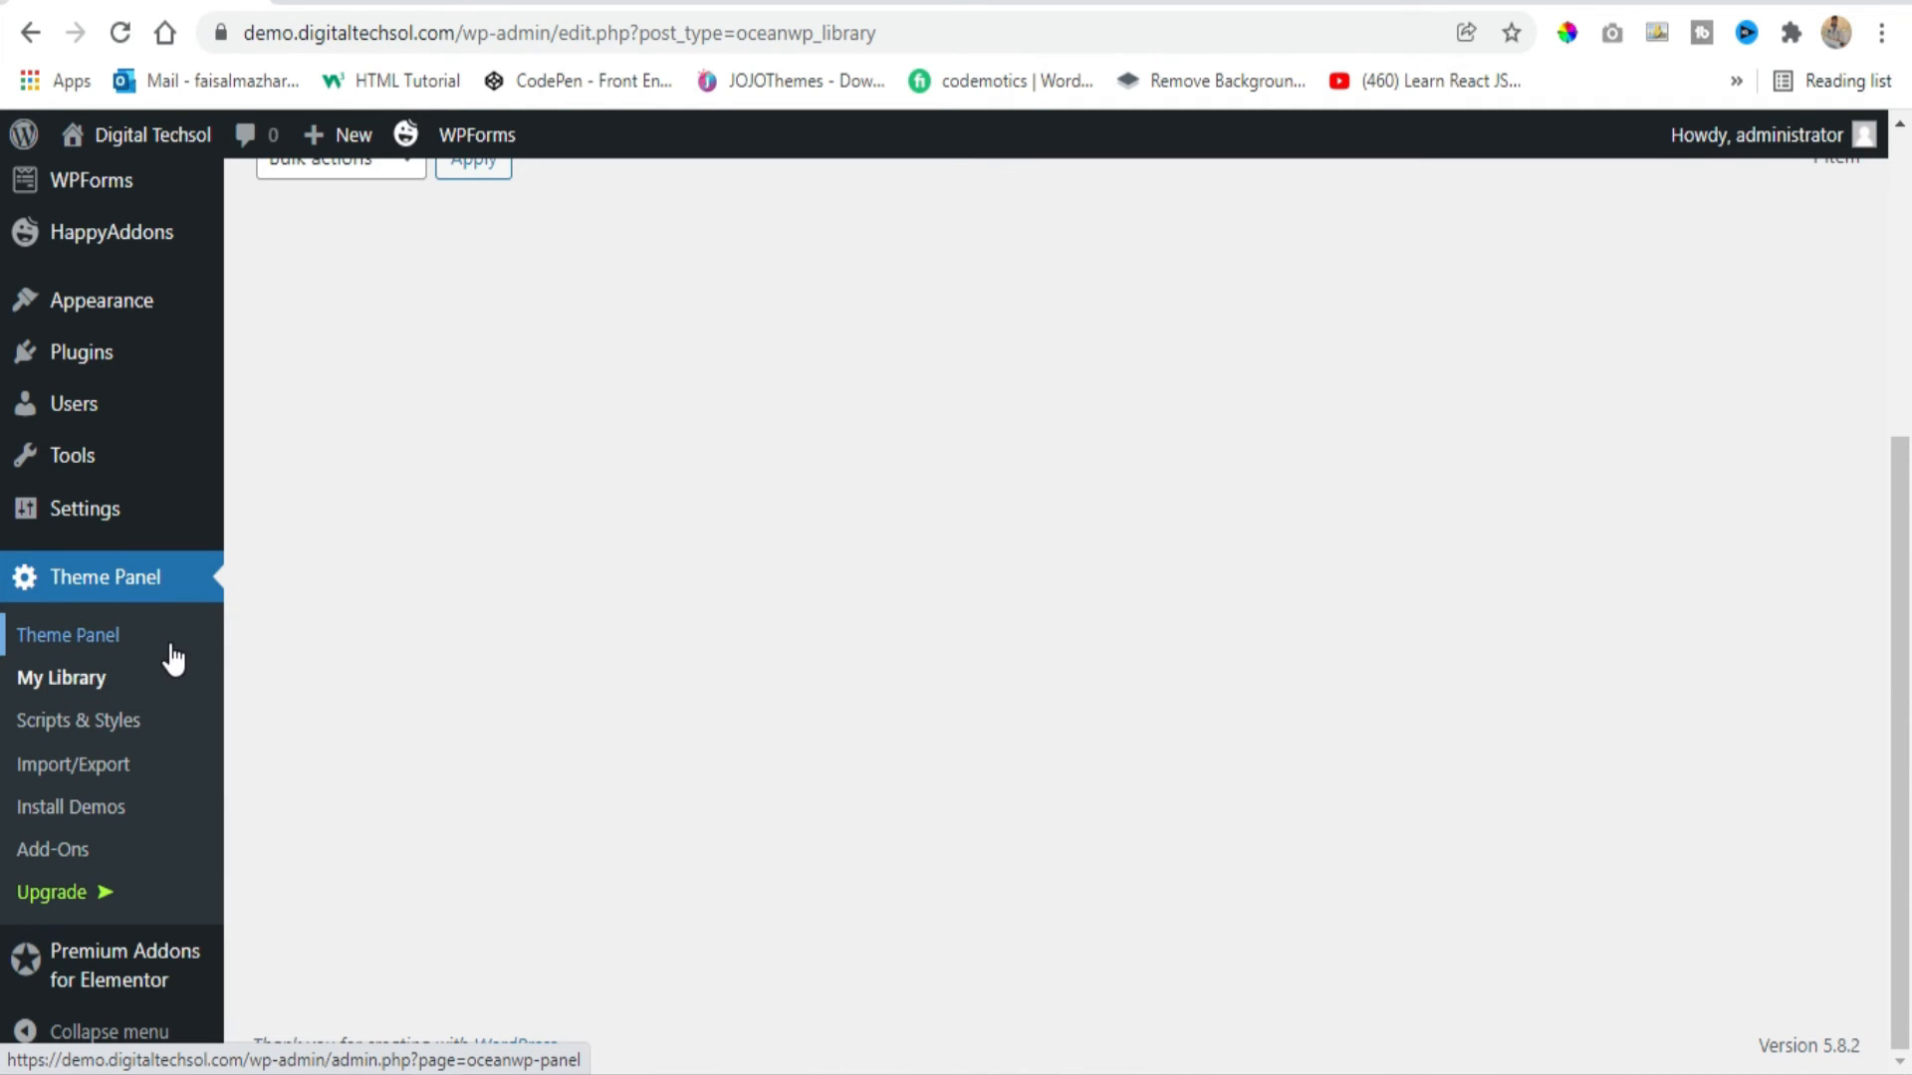
scroll(273, 628, up, 3)
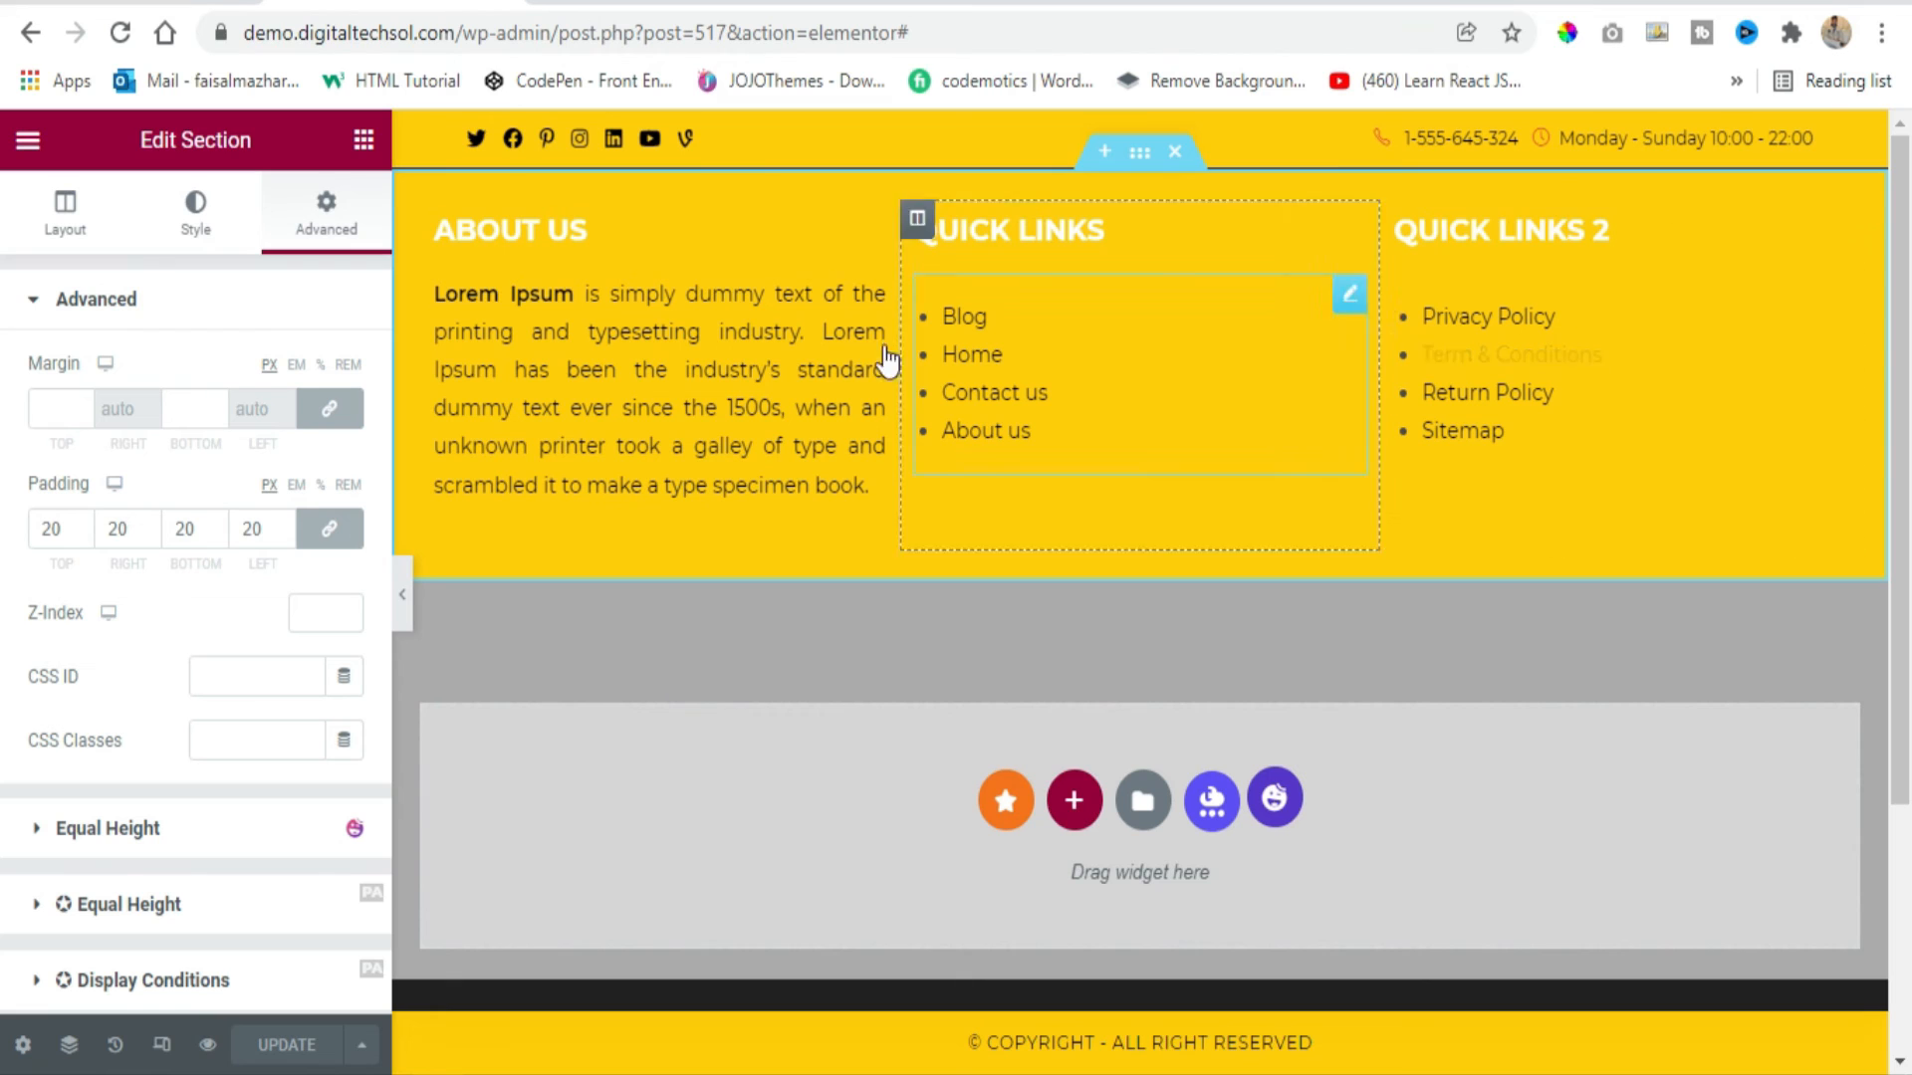
Add an Image widget below the ABOUT US heading in the footer template and fill it with cropped-site-icon.png.
click(356, 140)
drag(112, 570, 611, 355)
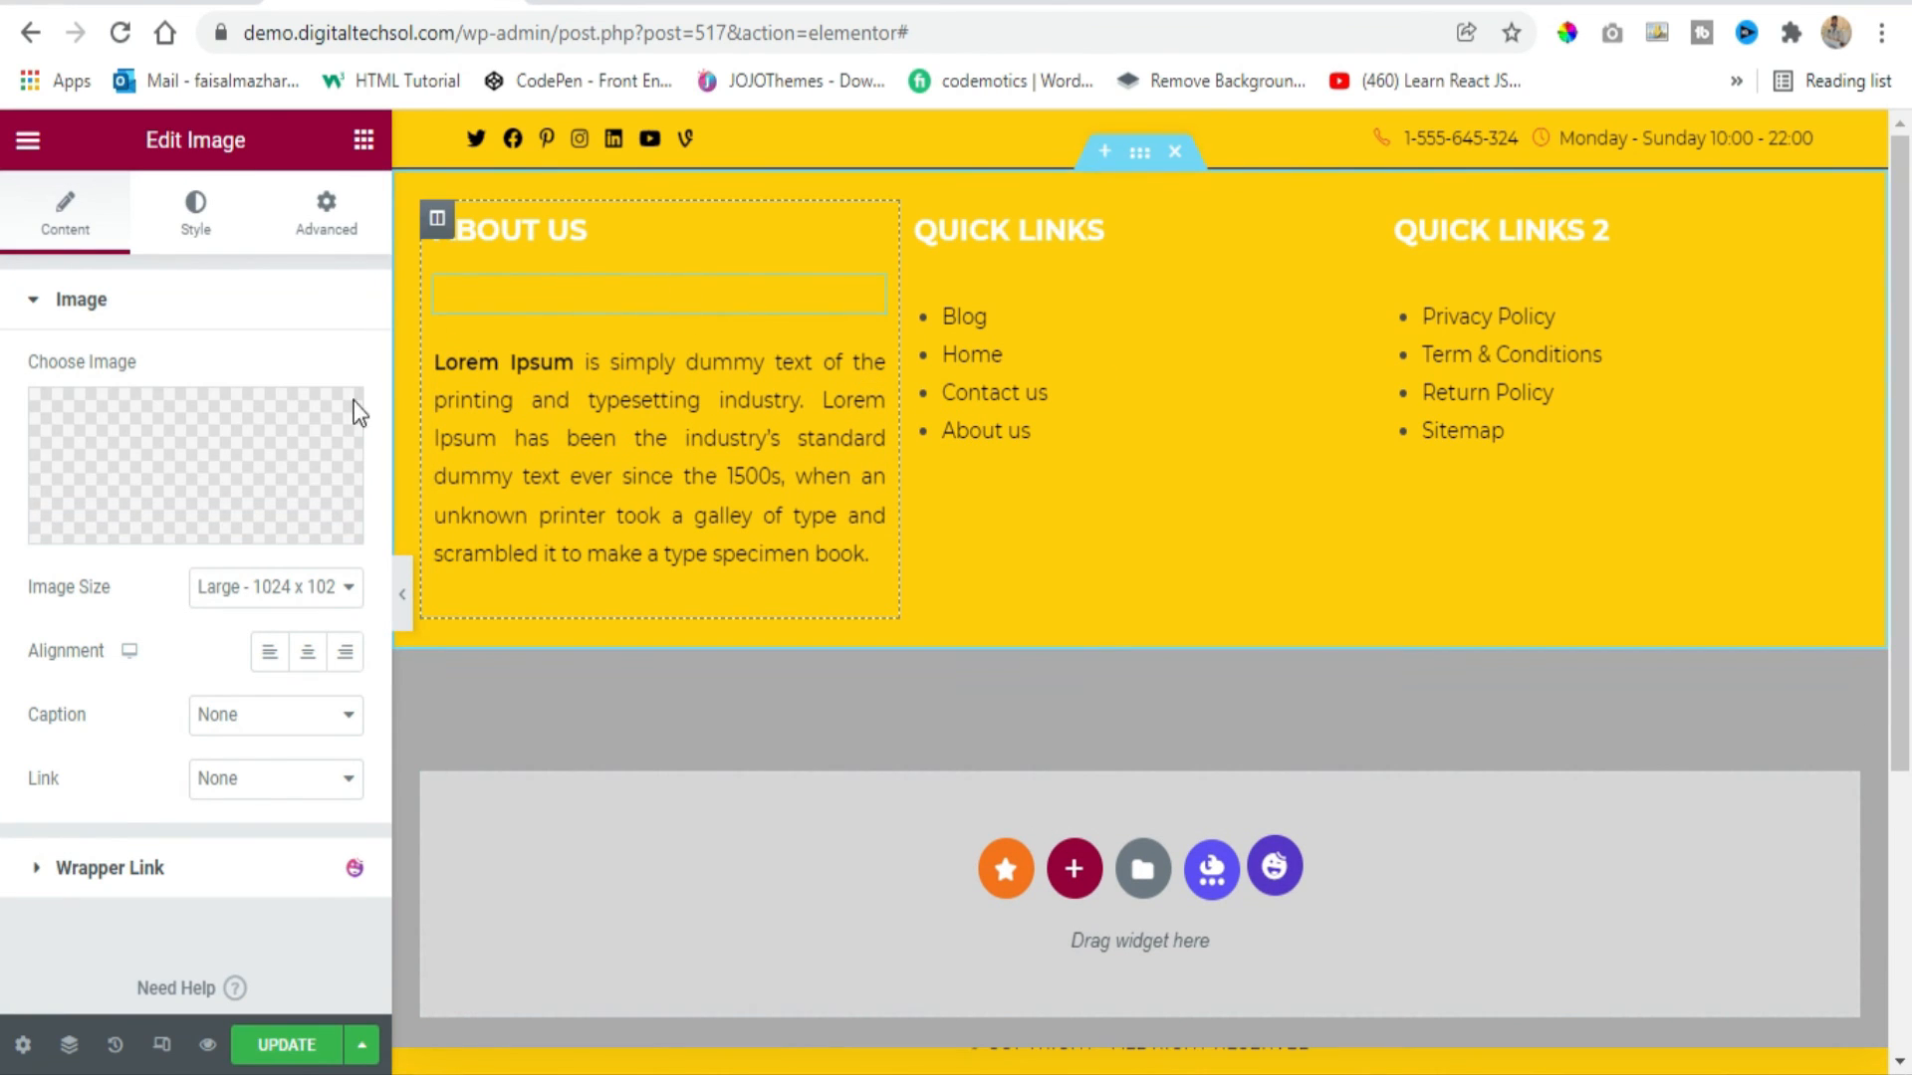
click(235, 461)
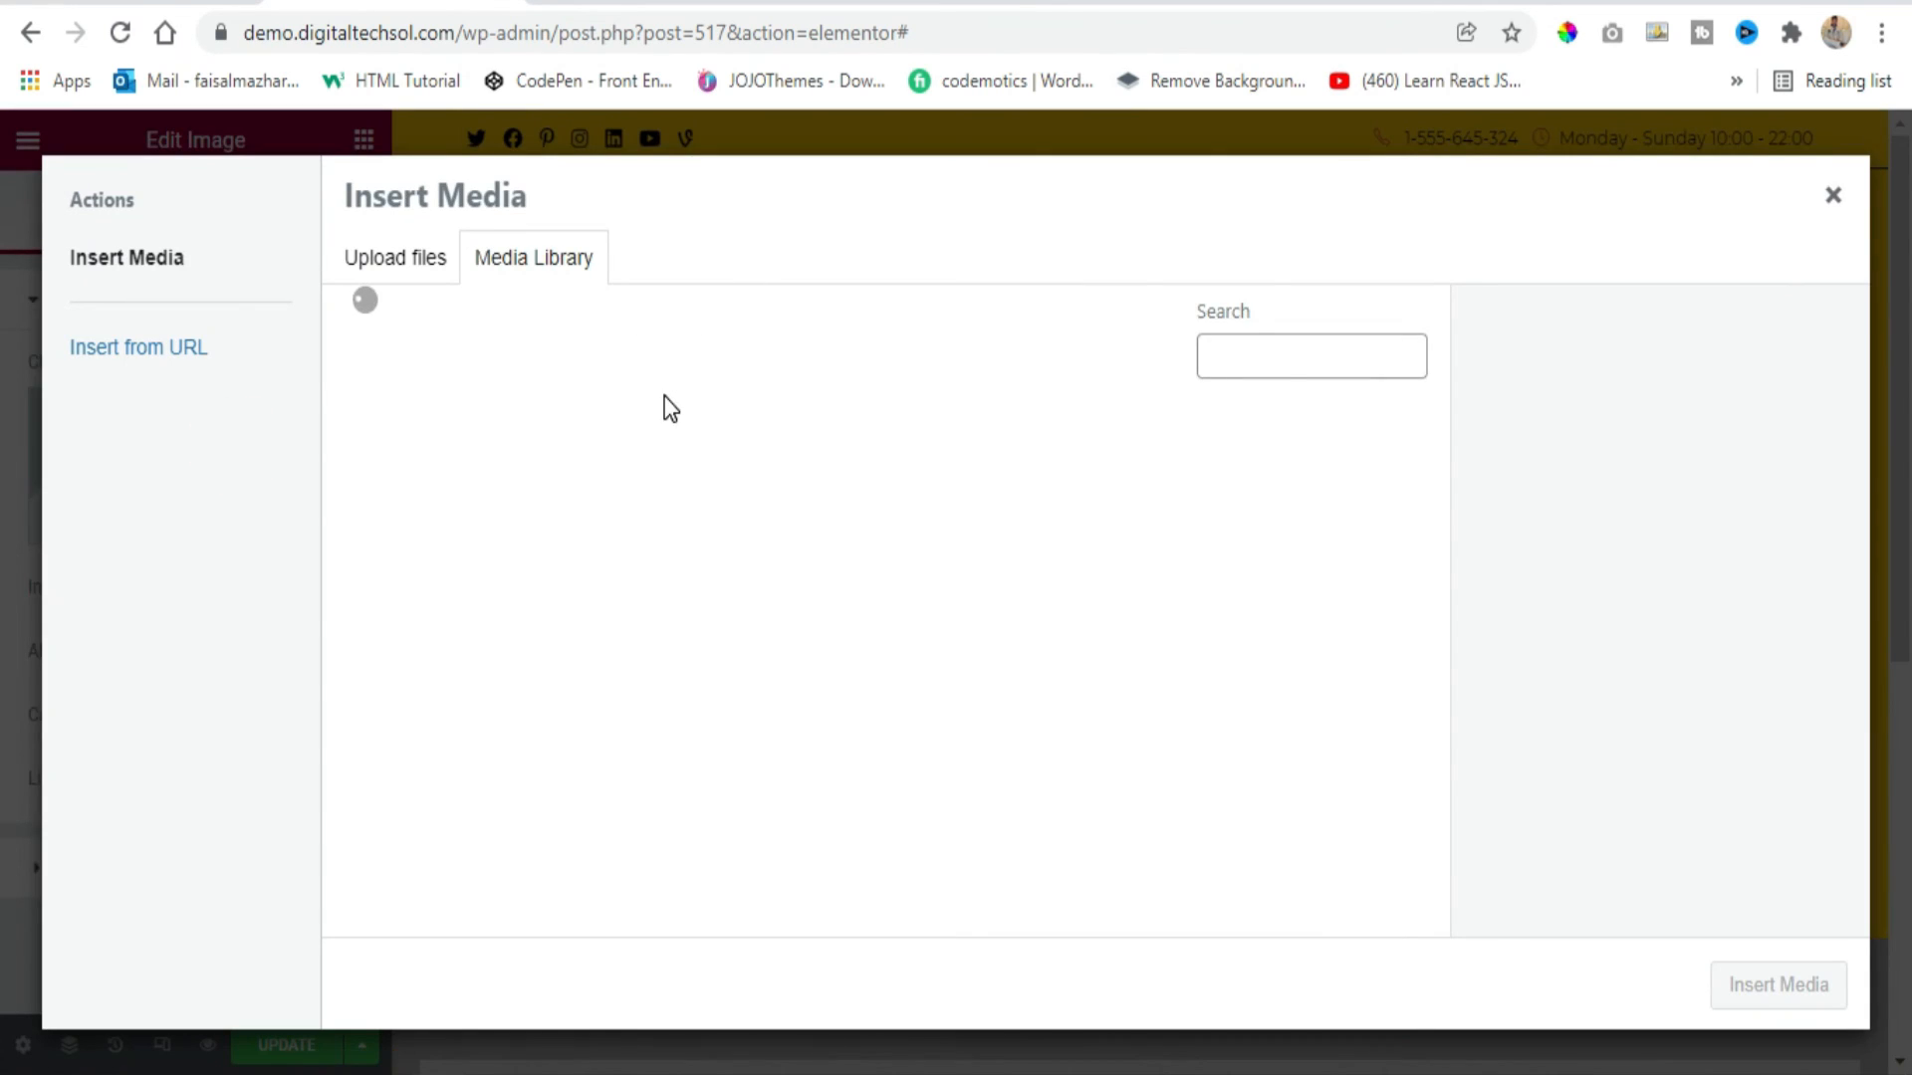
click(448, 498)
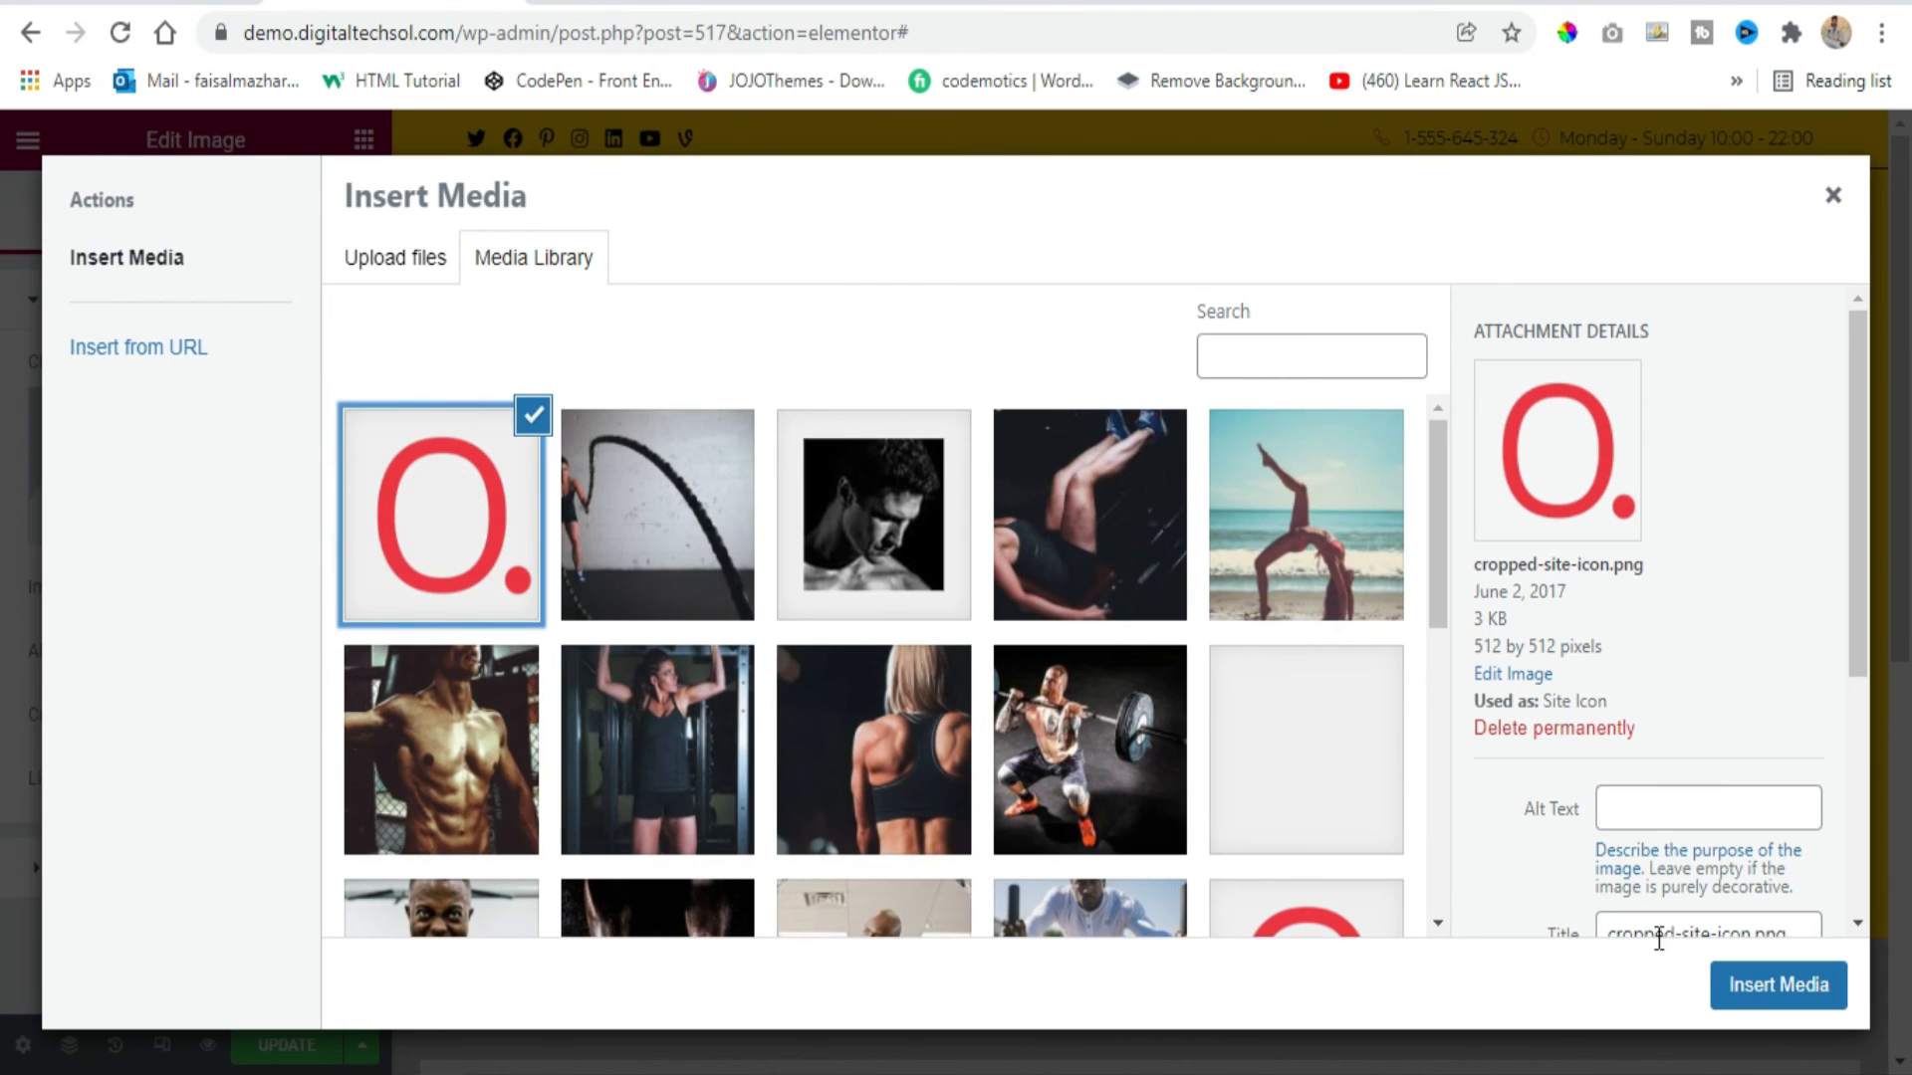
click(1787, 990)
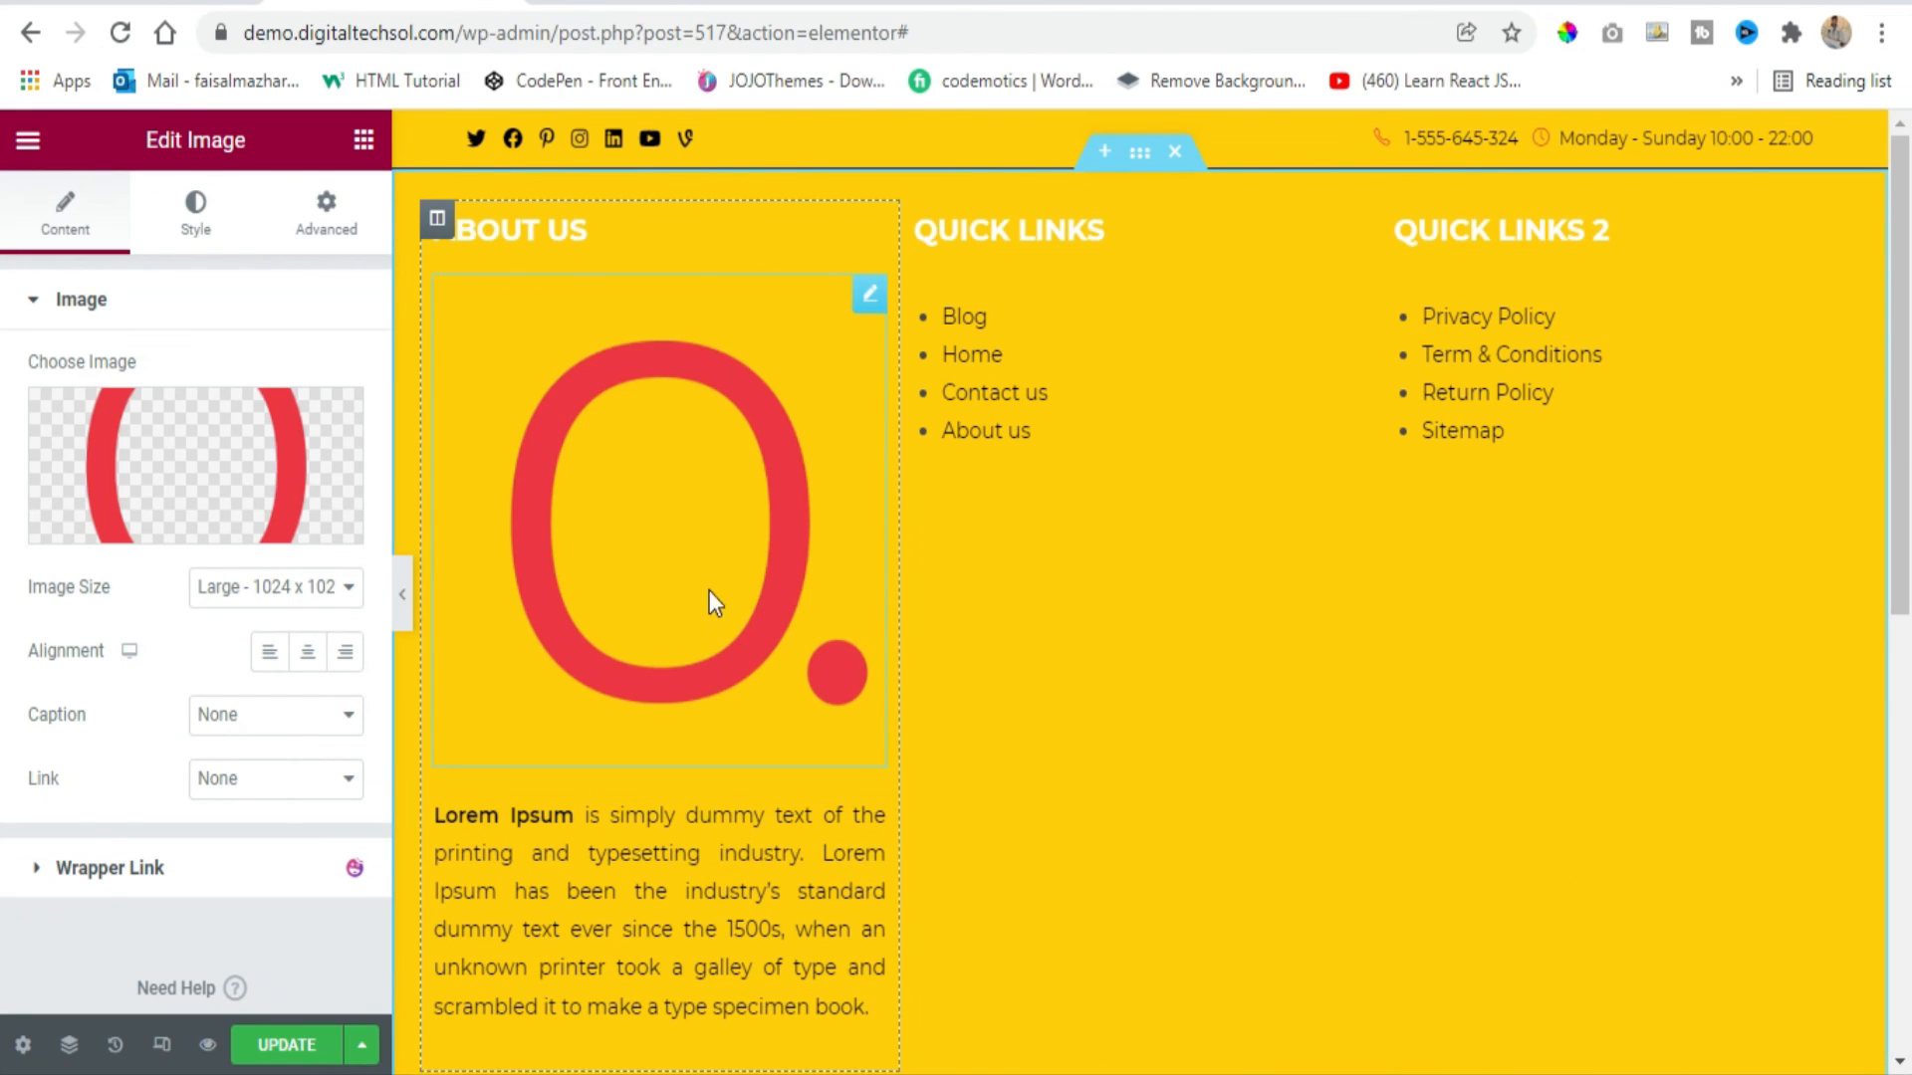
Delete the Lorem Ipsum text widget from the ABOUT US column and update the footer template.
right_click(877, 856)
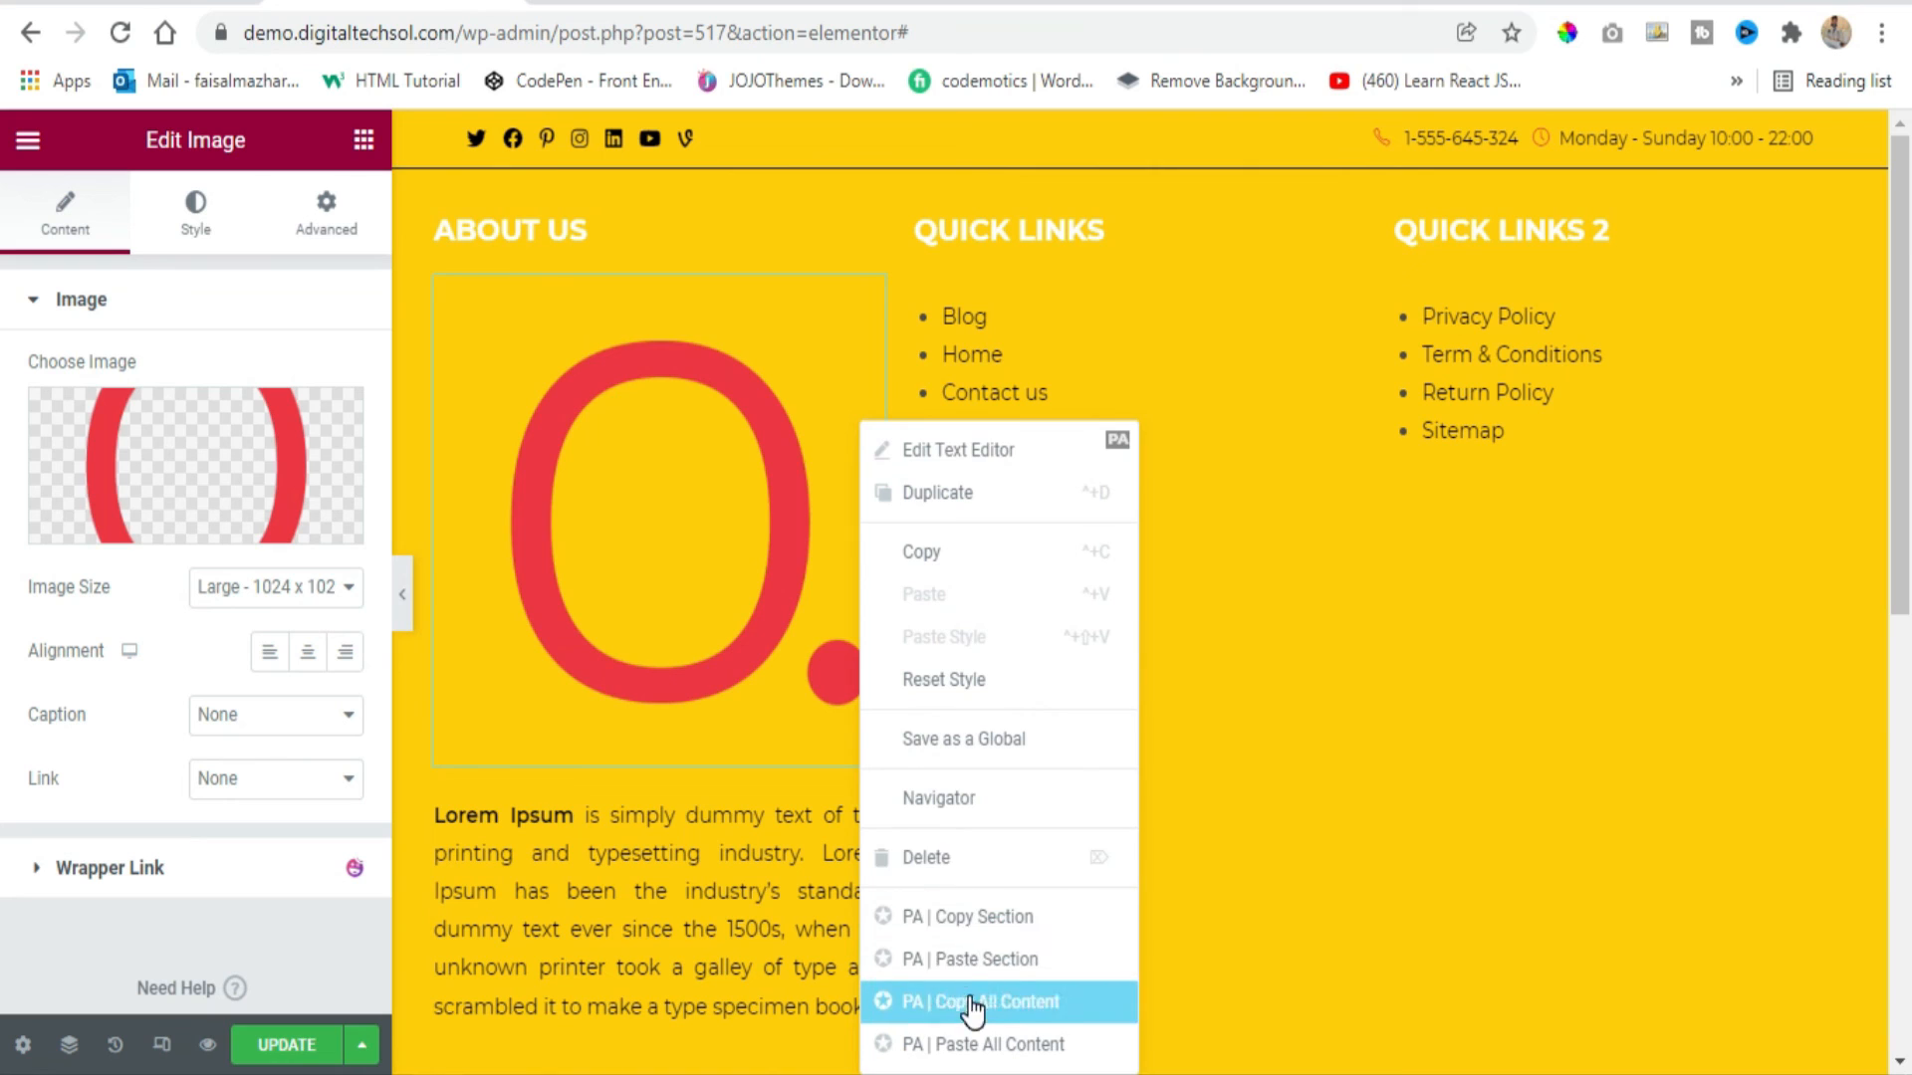
click(936, 858)
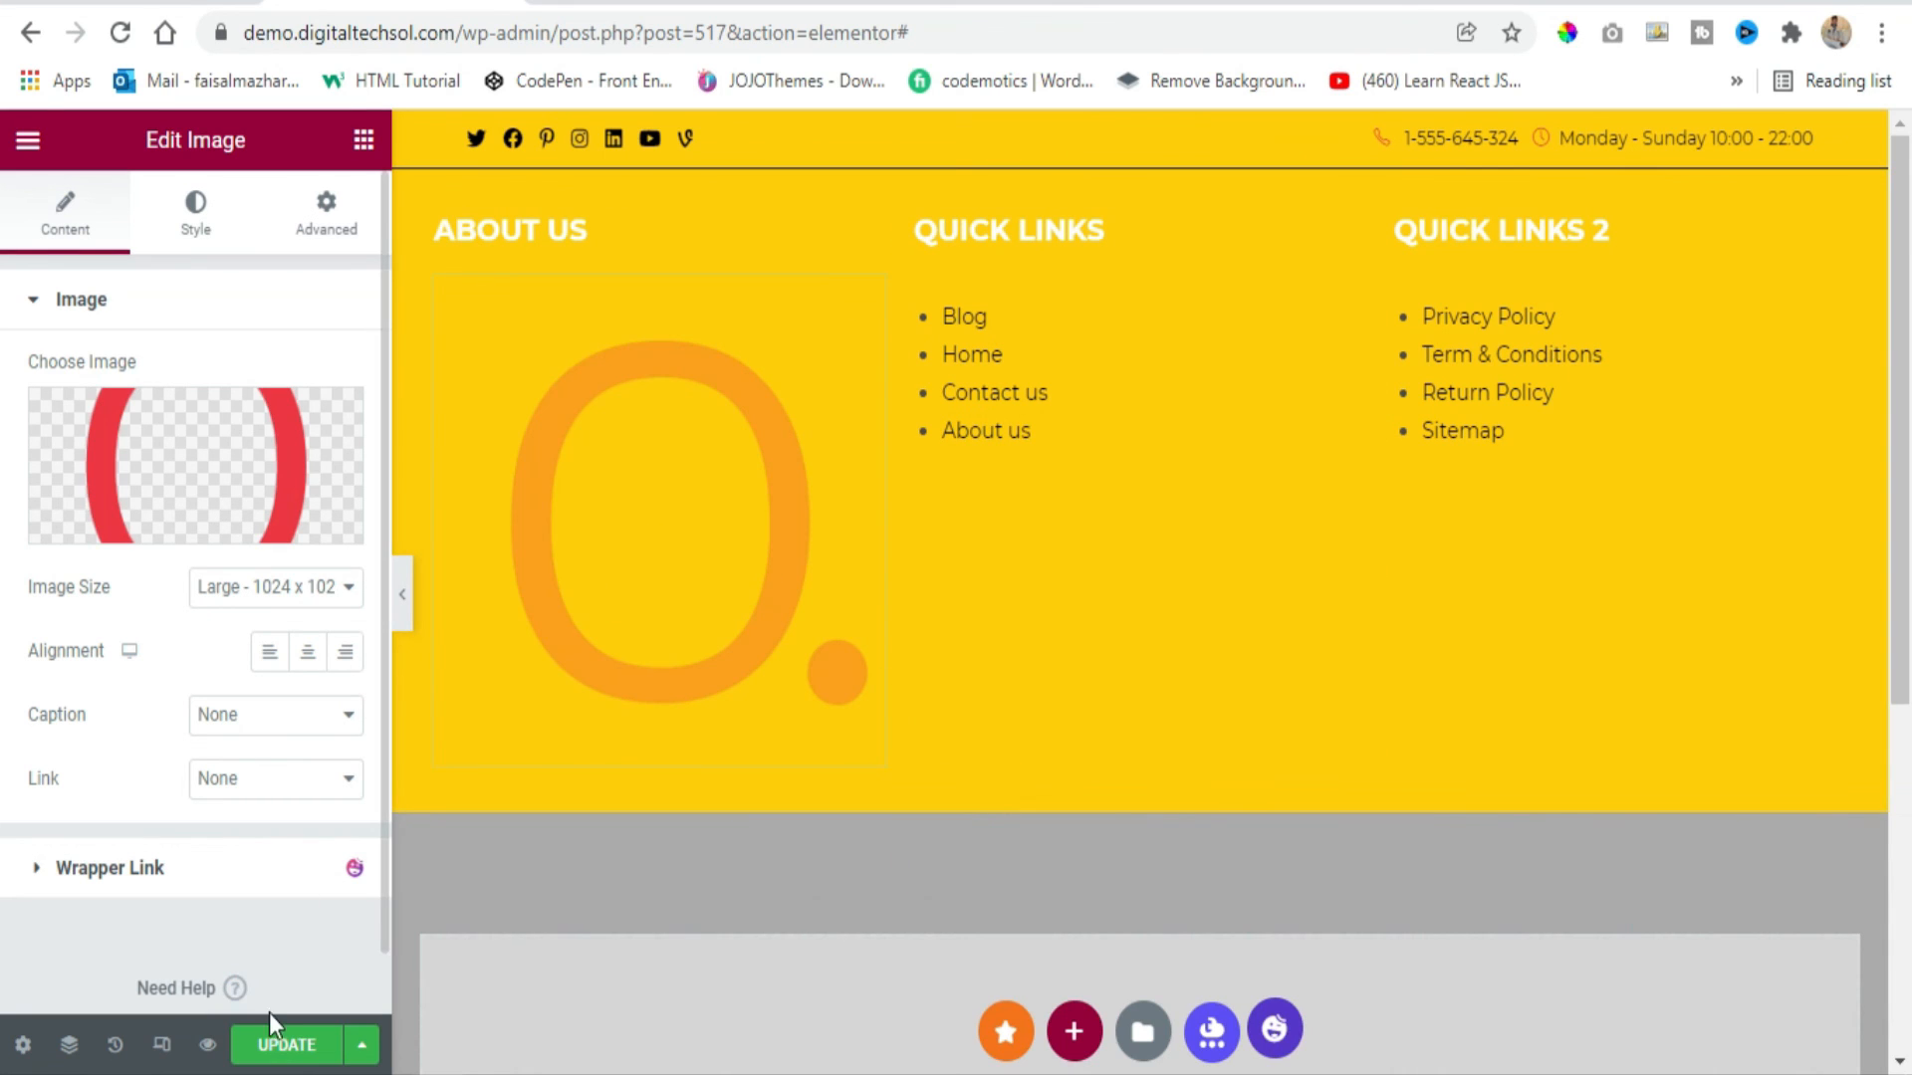
click(286, 1044)
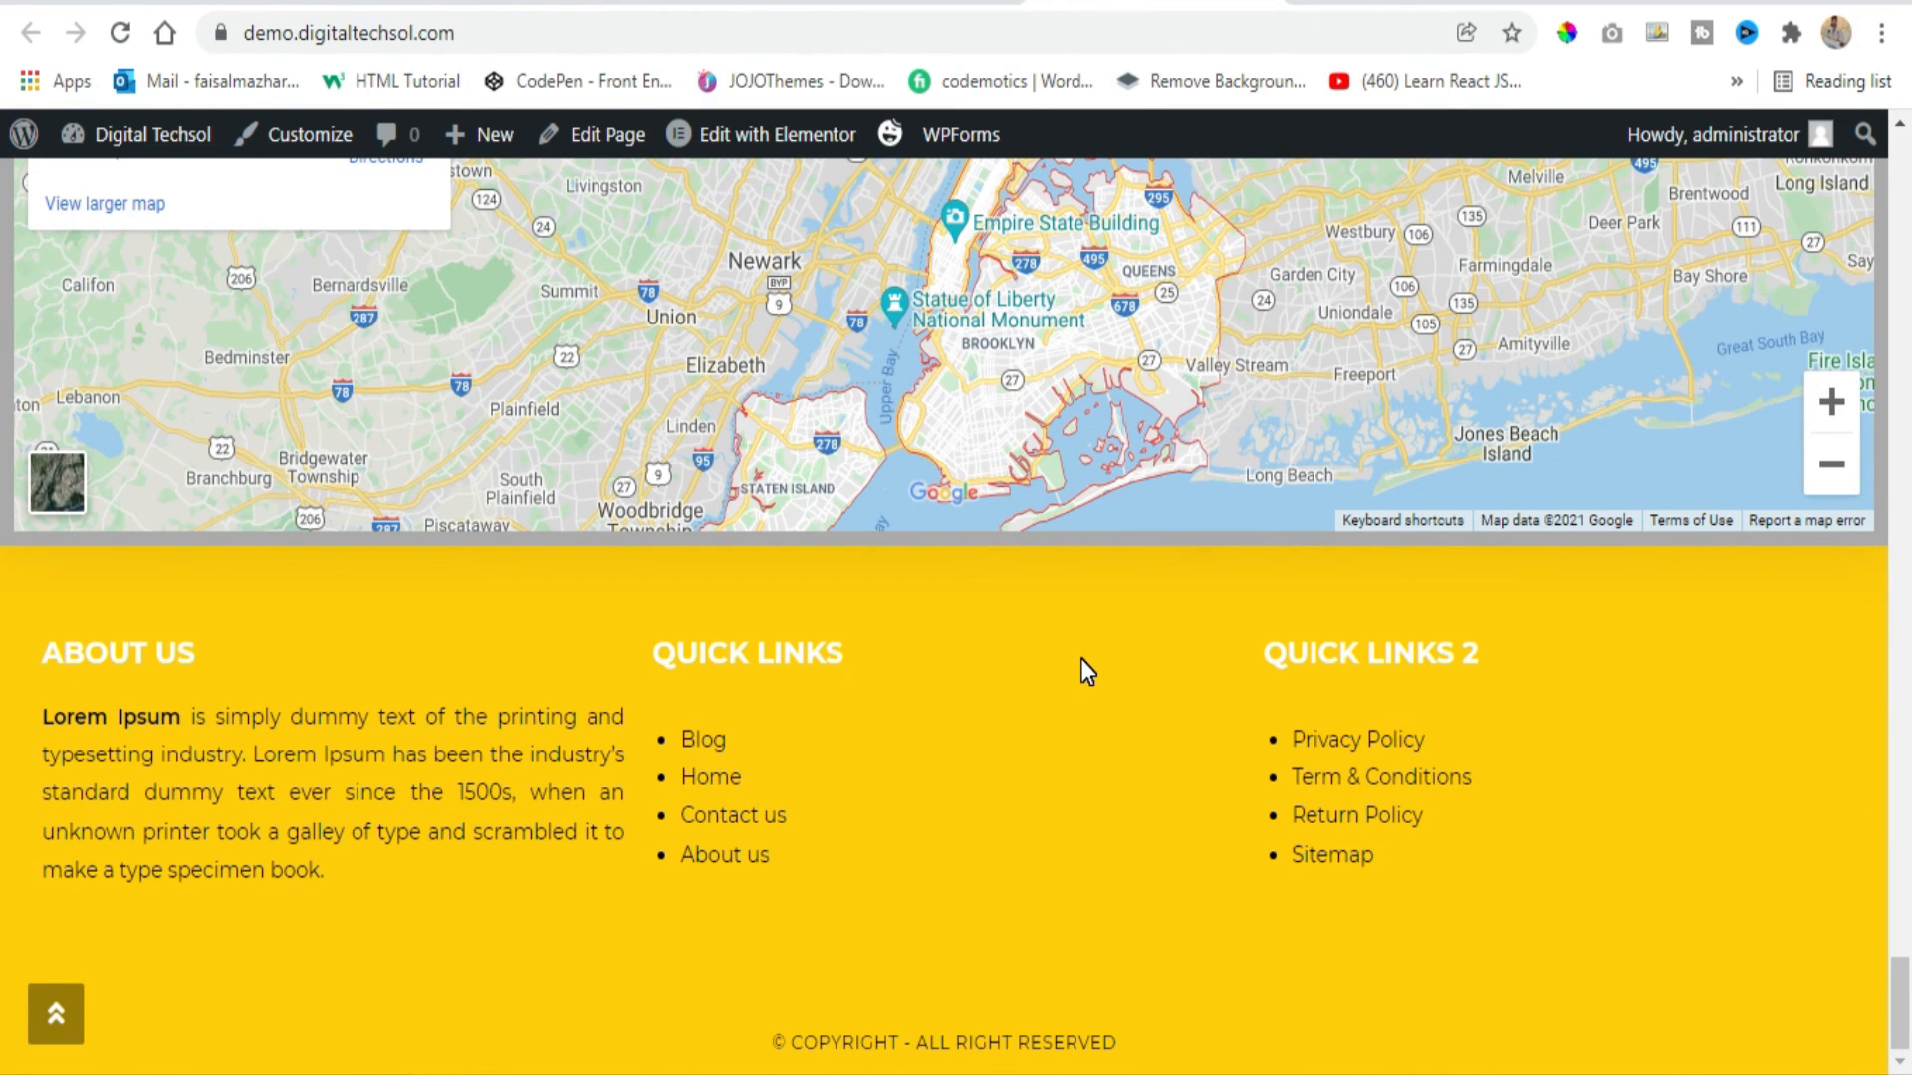
Reload the live site and review the footer widget settings in the Customizer.
key(F5)
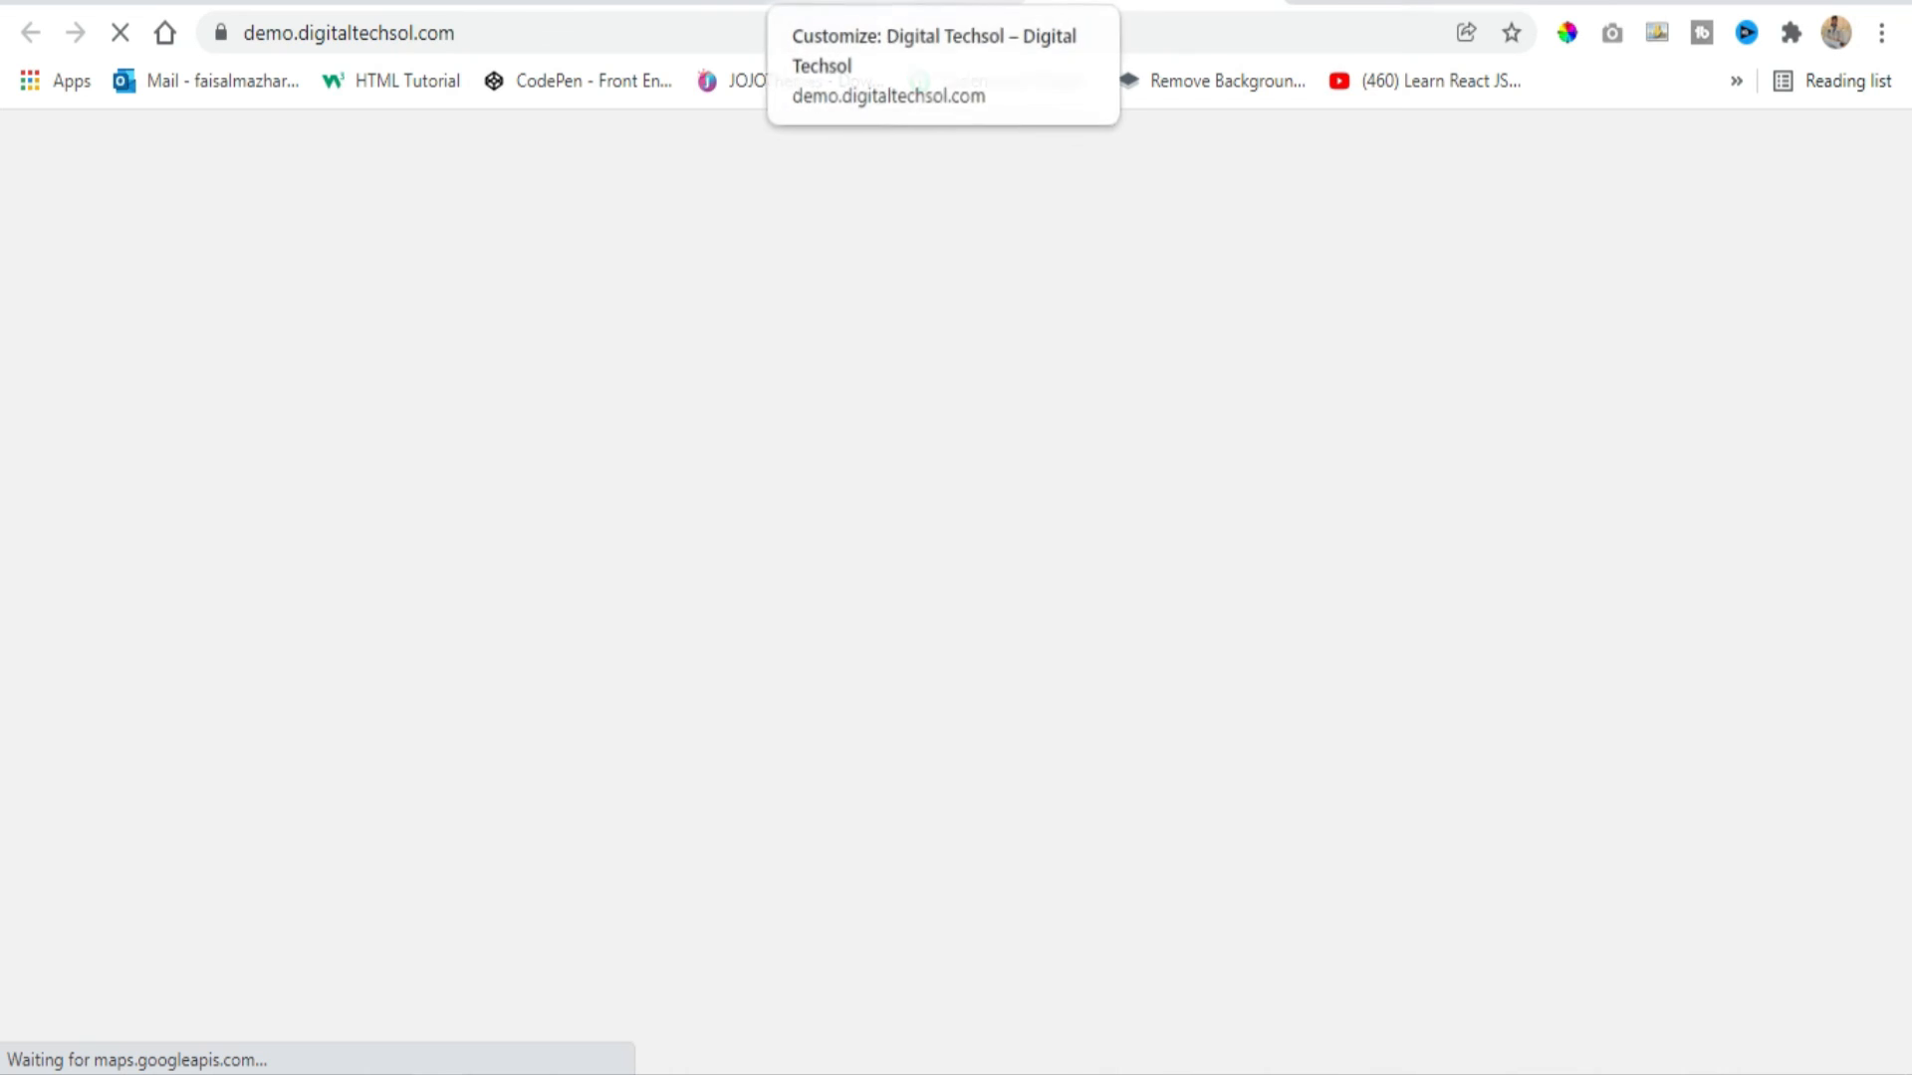
click(871, 4)
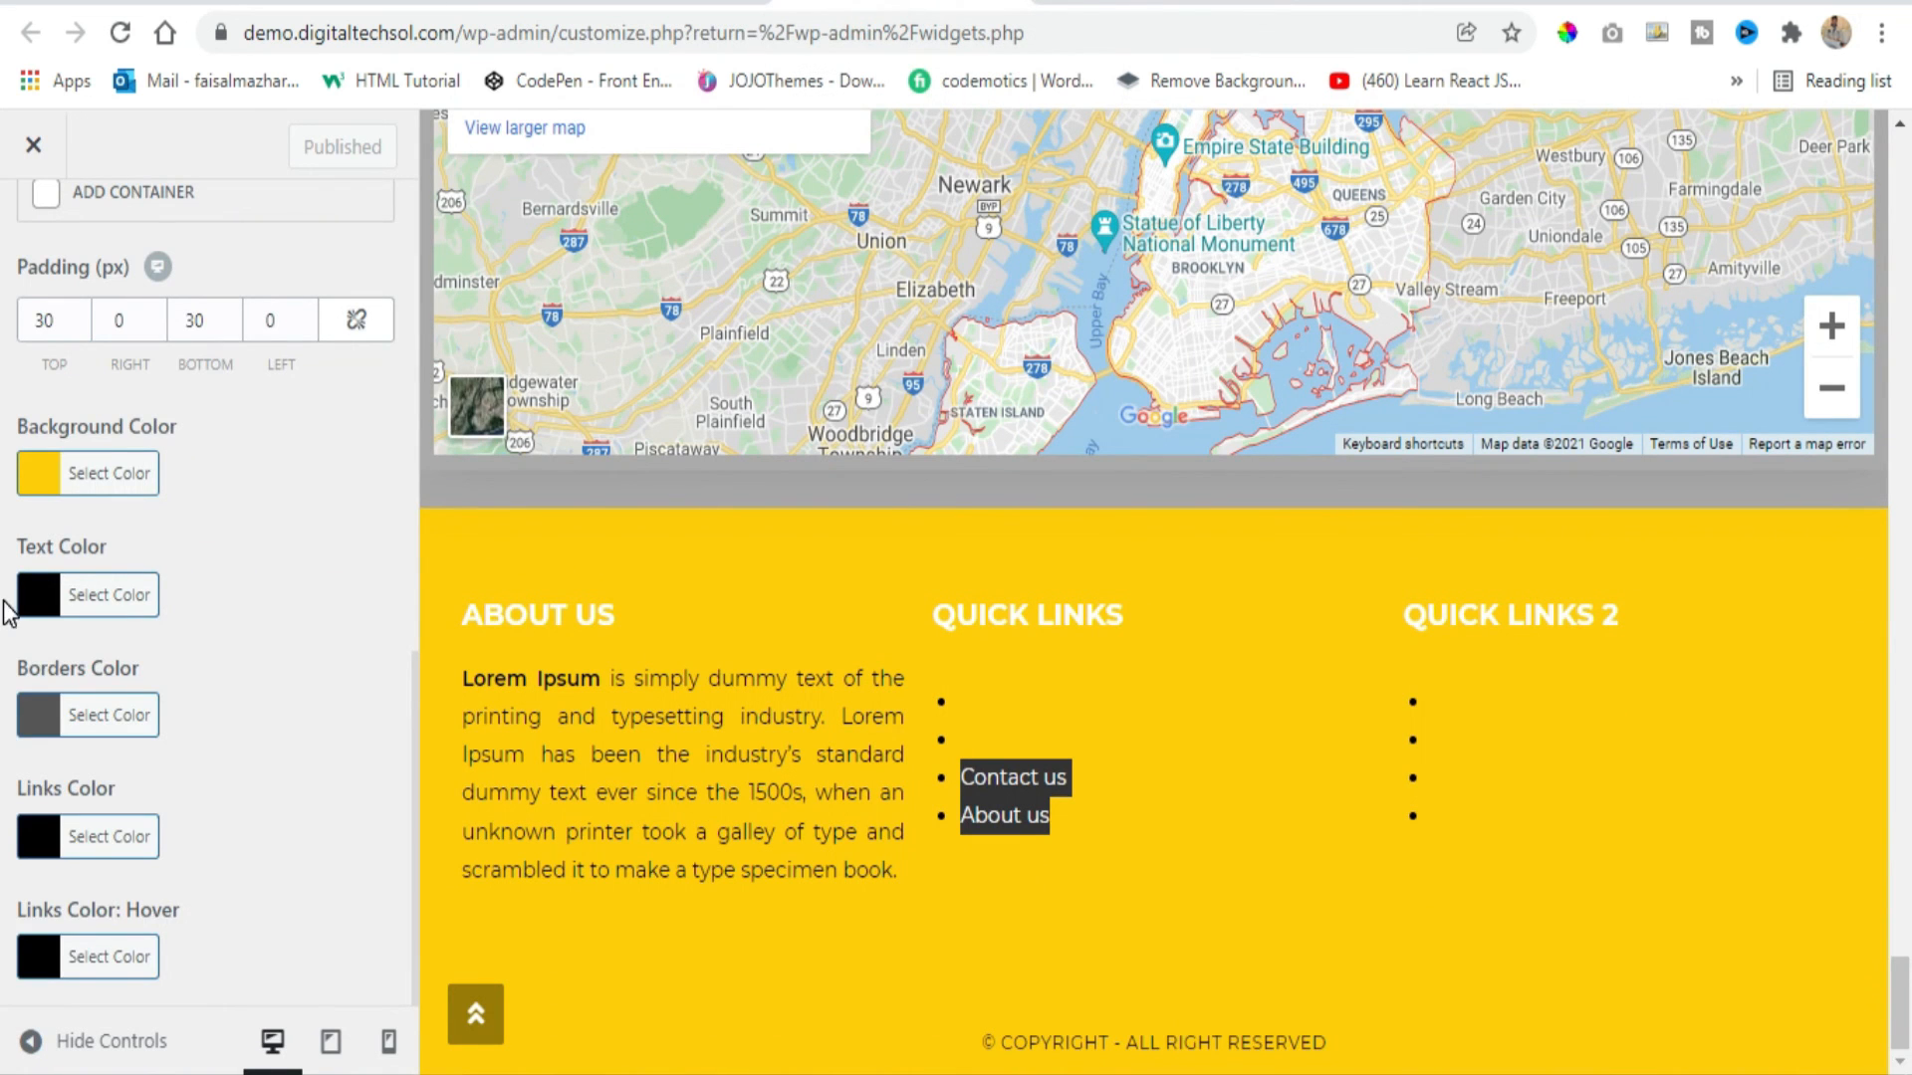
scroll(149, 428, up, 3)
scroll(139, 568, down, 2)
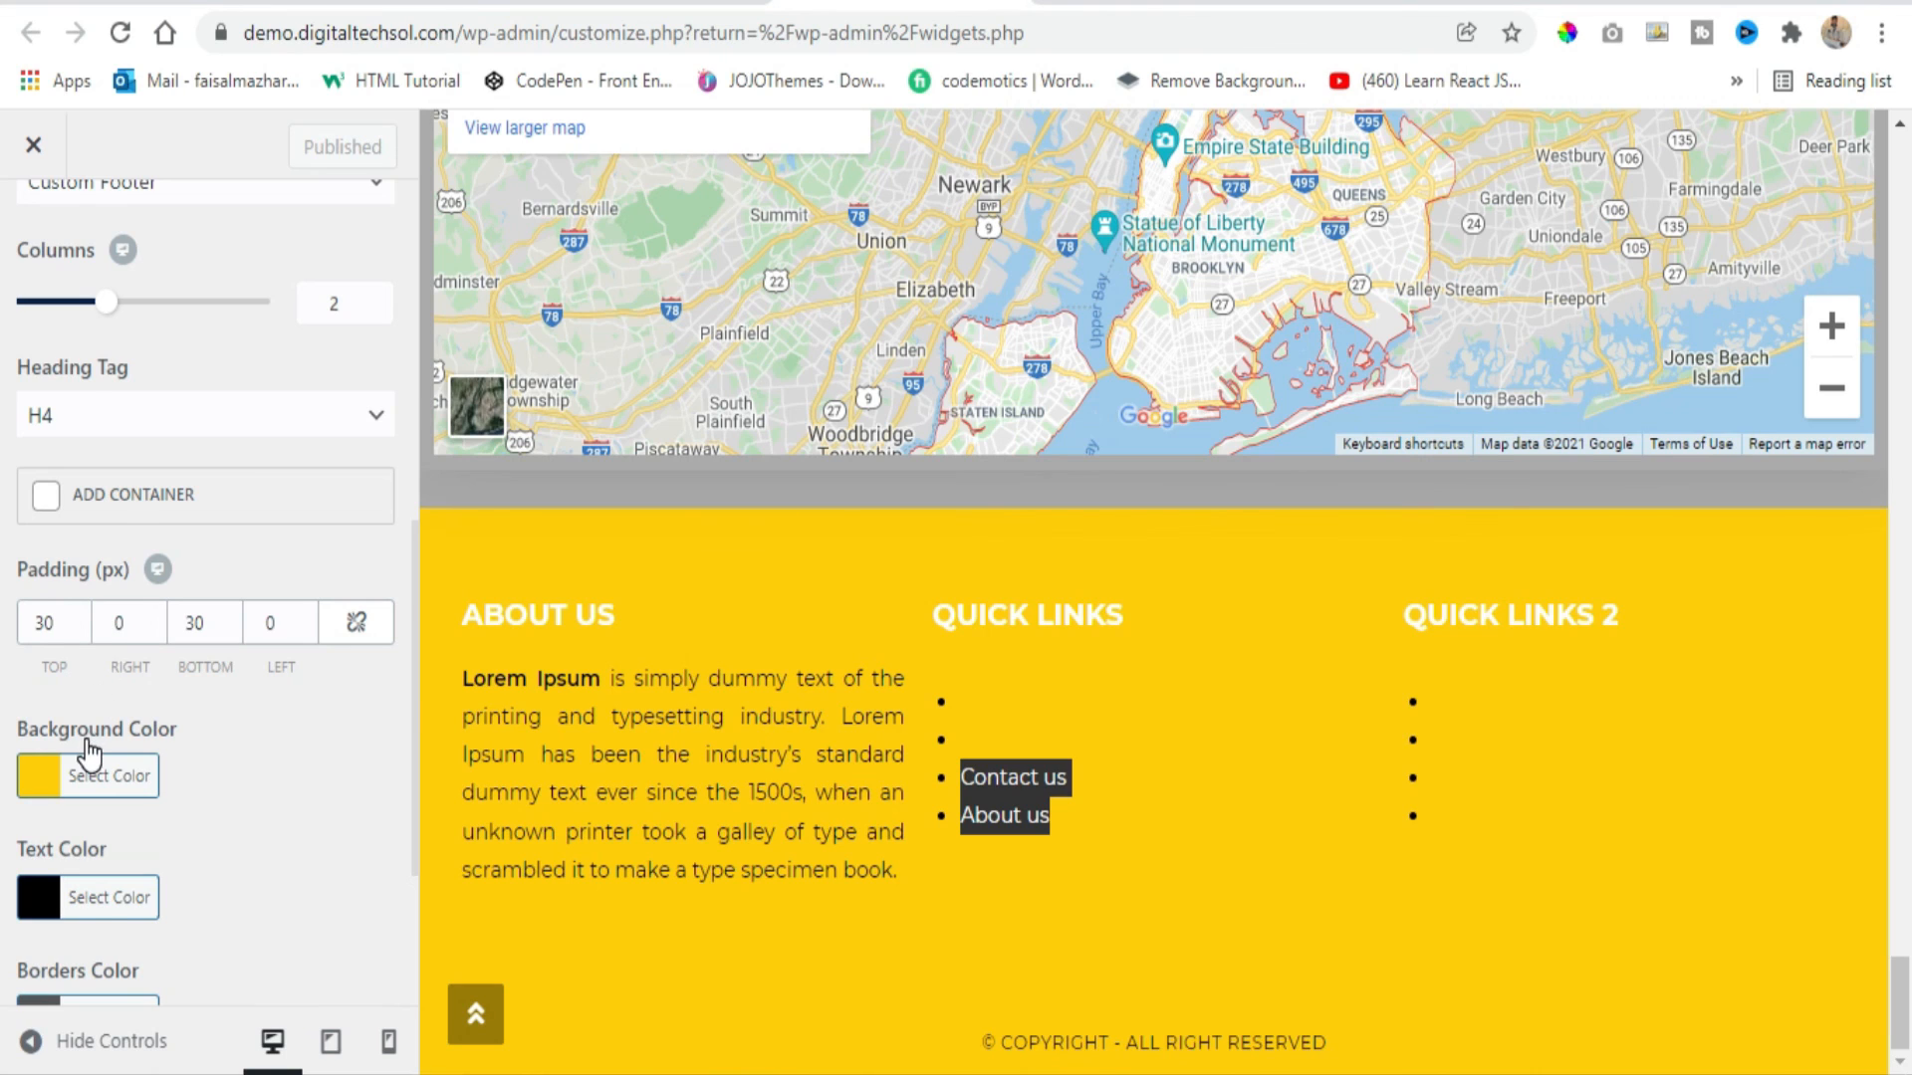
scroll(87, 754, up, 5)
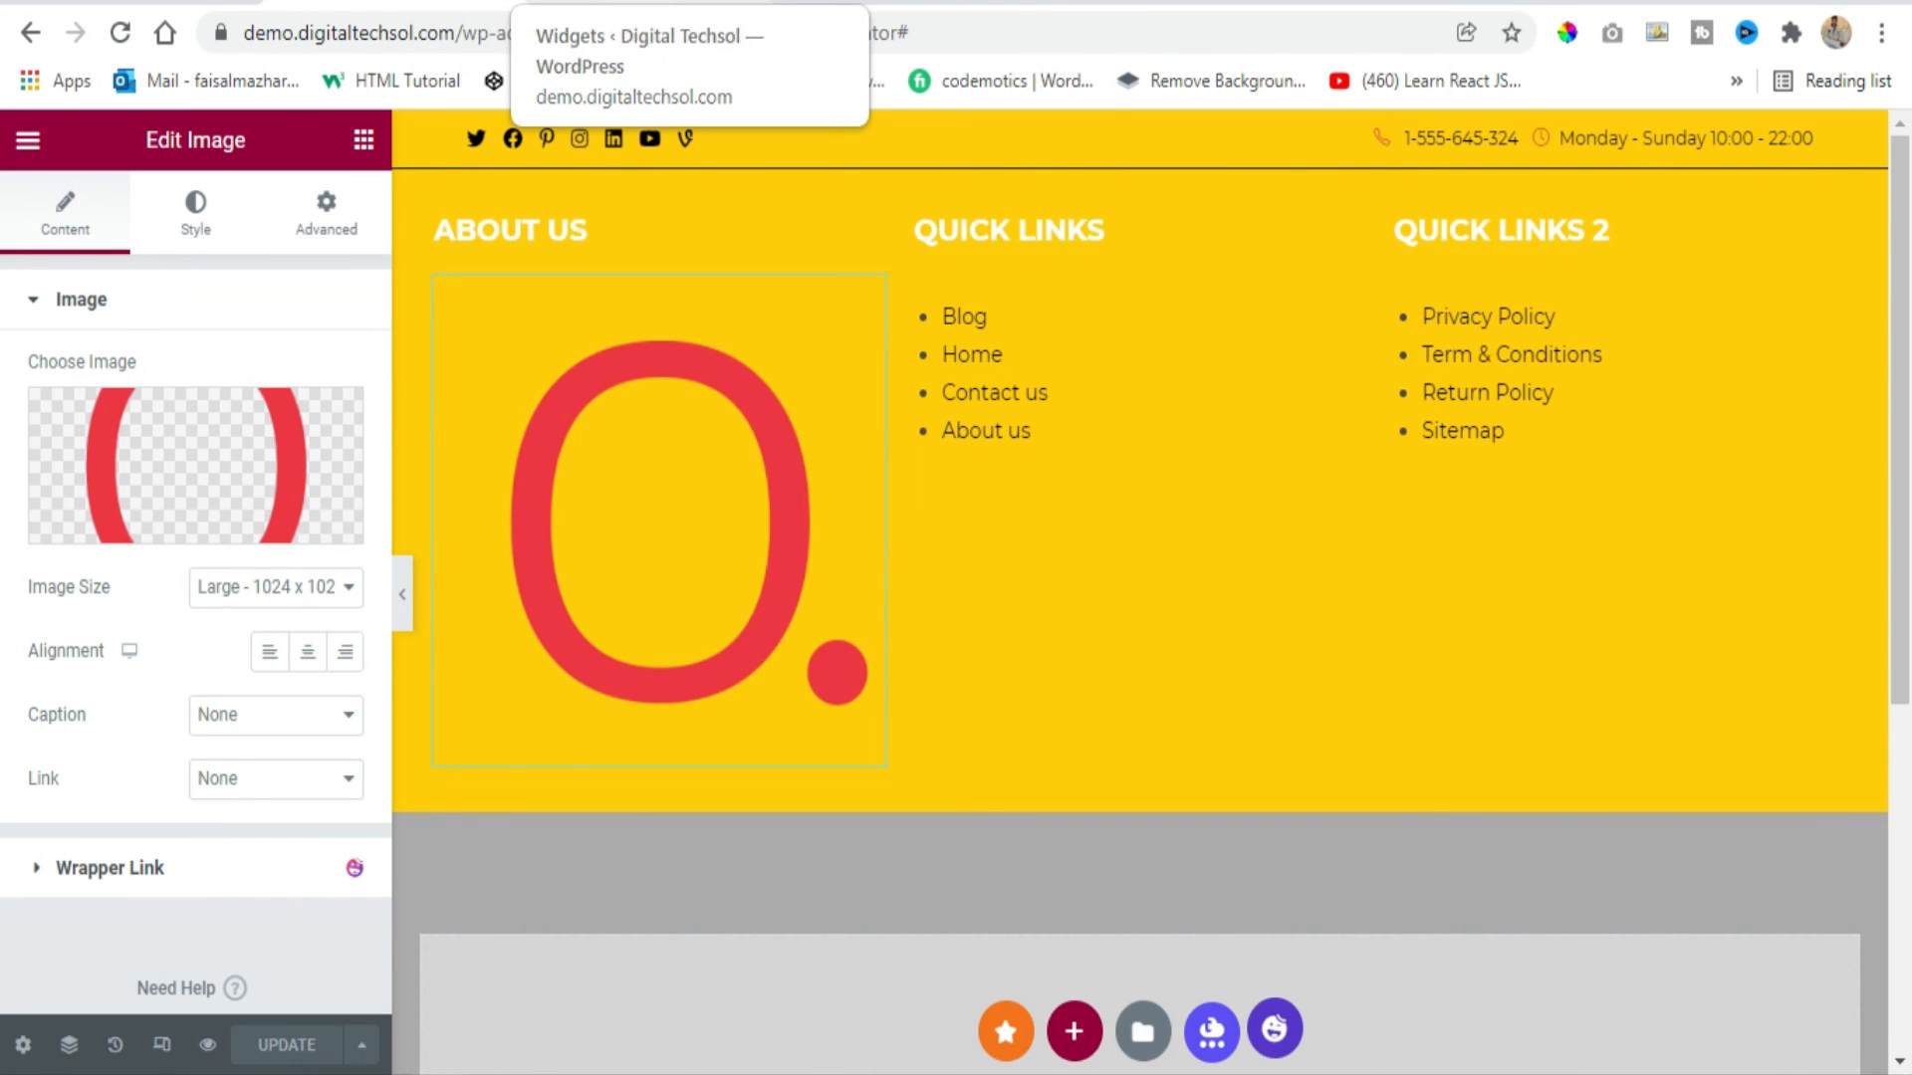
Check the updated footer at the end of the live home page and return to the footer template in Elementor.
click(1072, 14)
scroll(995, 477, down, 15)
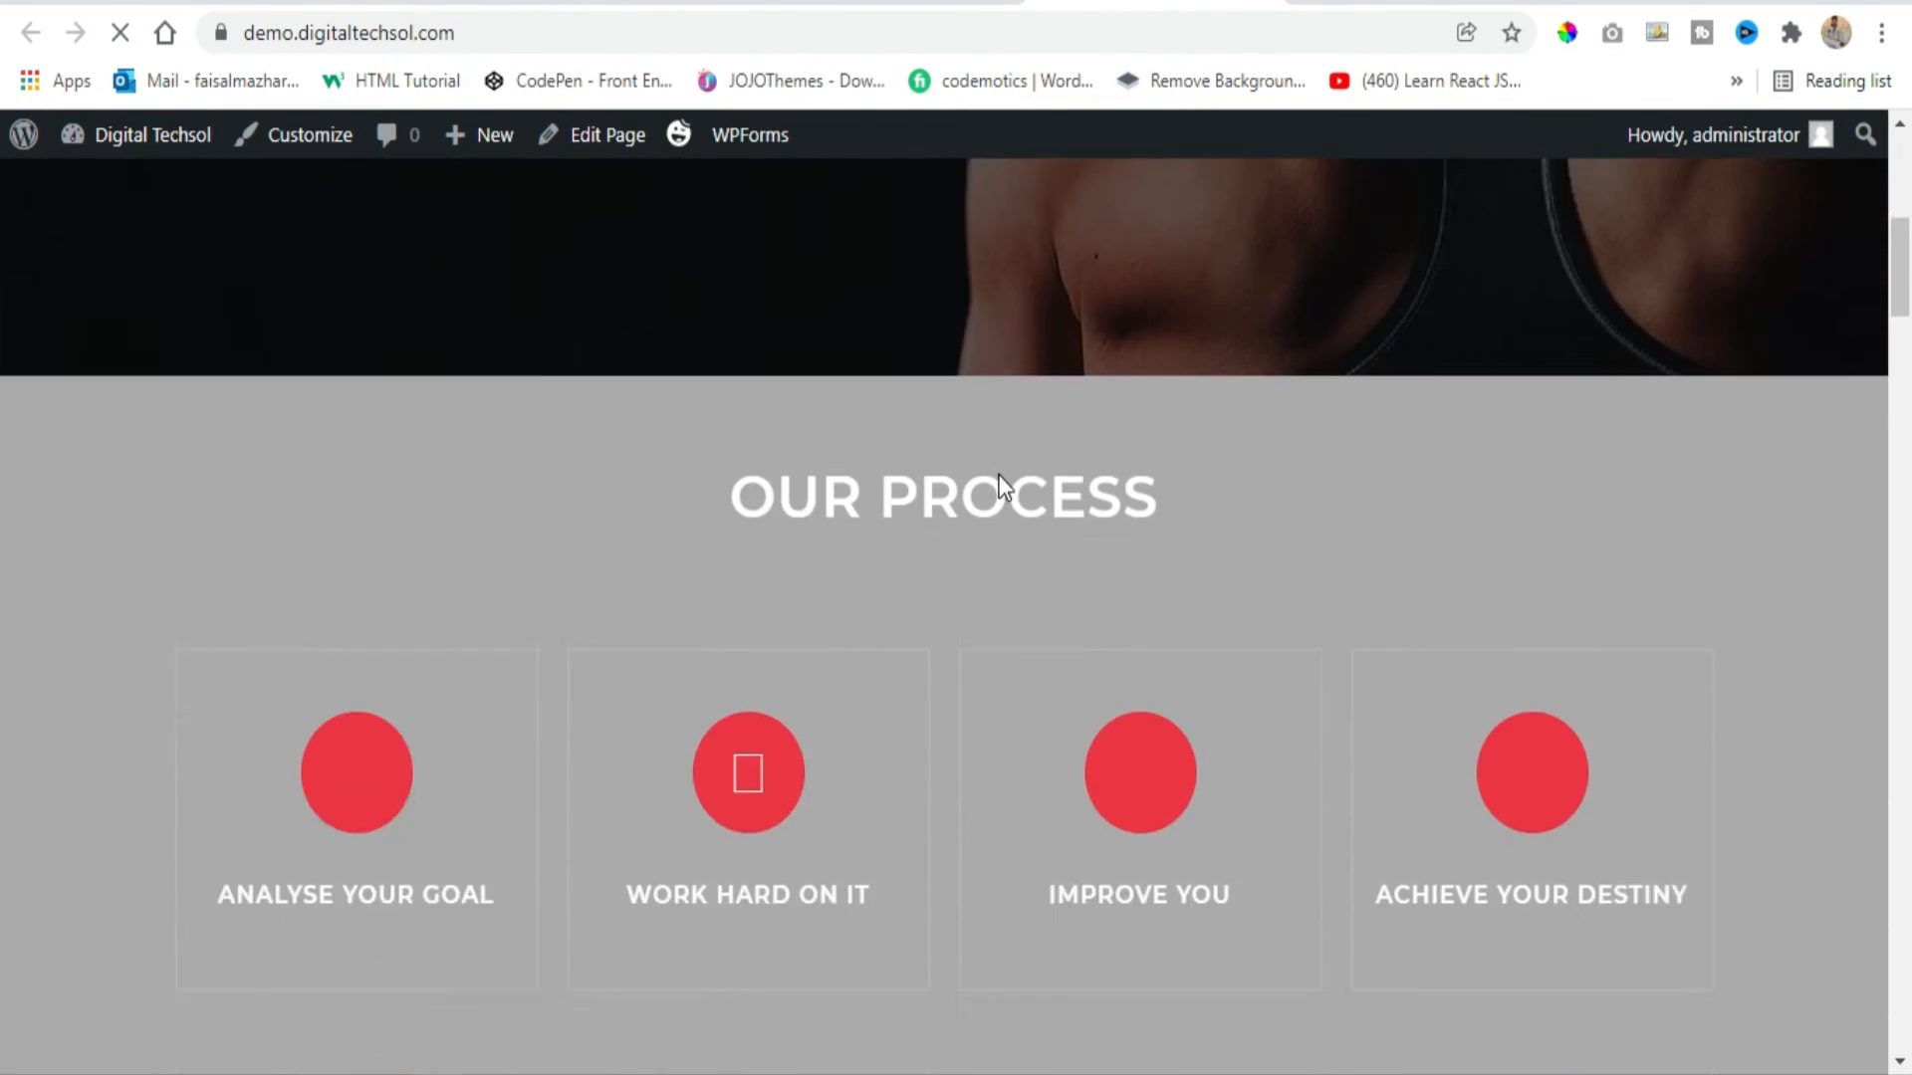
scroll(992, 480, down, 8)
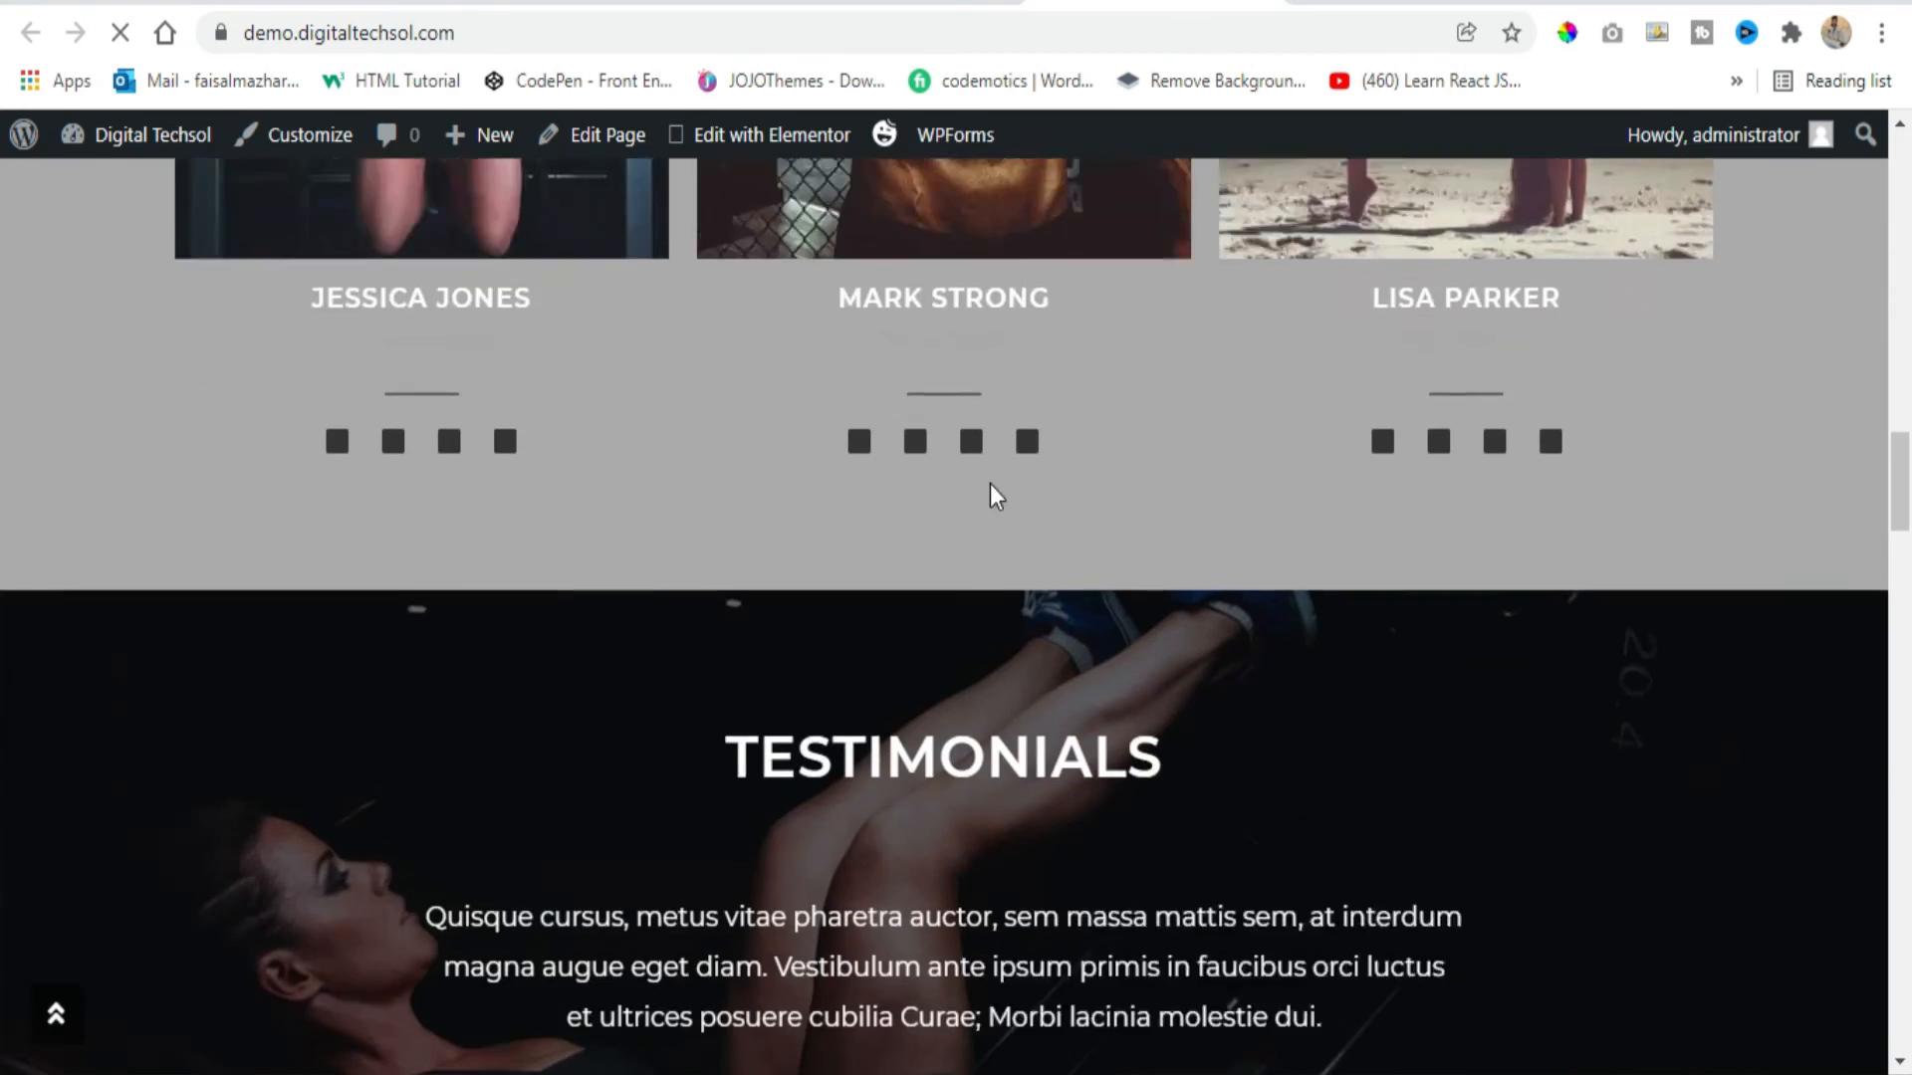
scroll(986, 493, down, 8)
scroll(983, 506, down, 20)
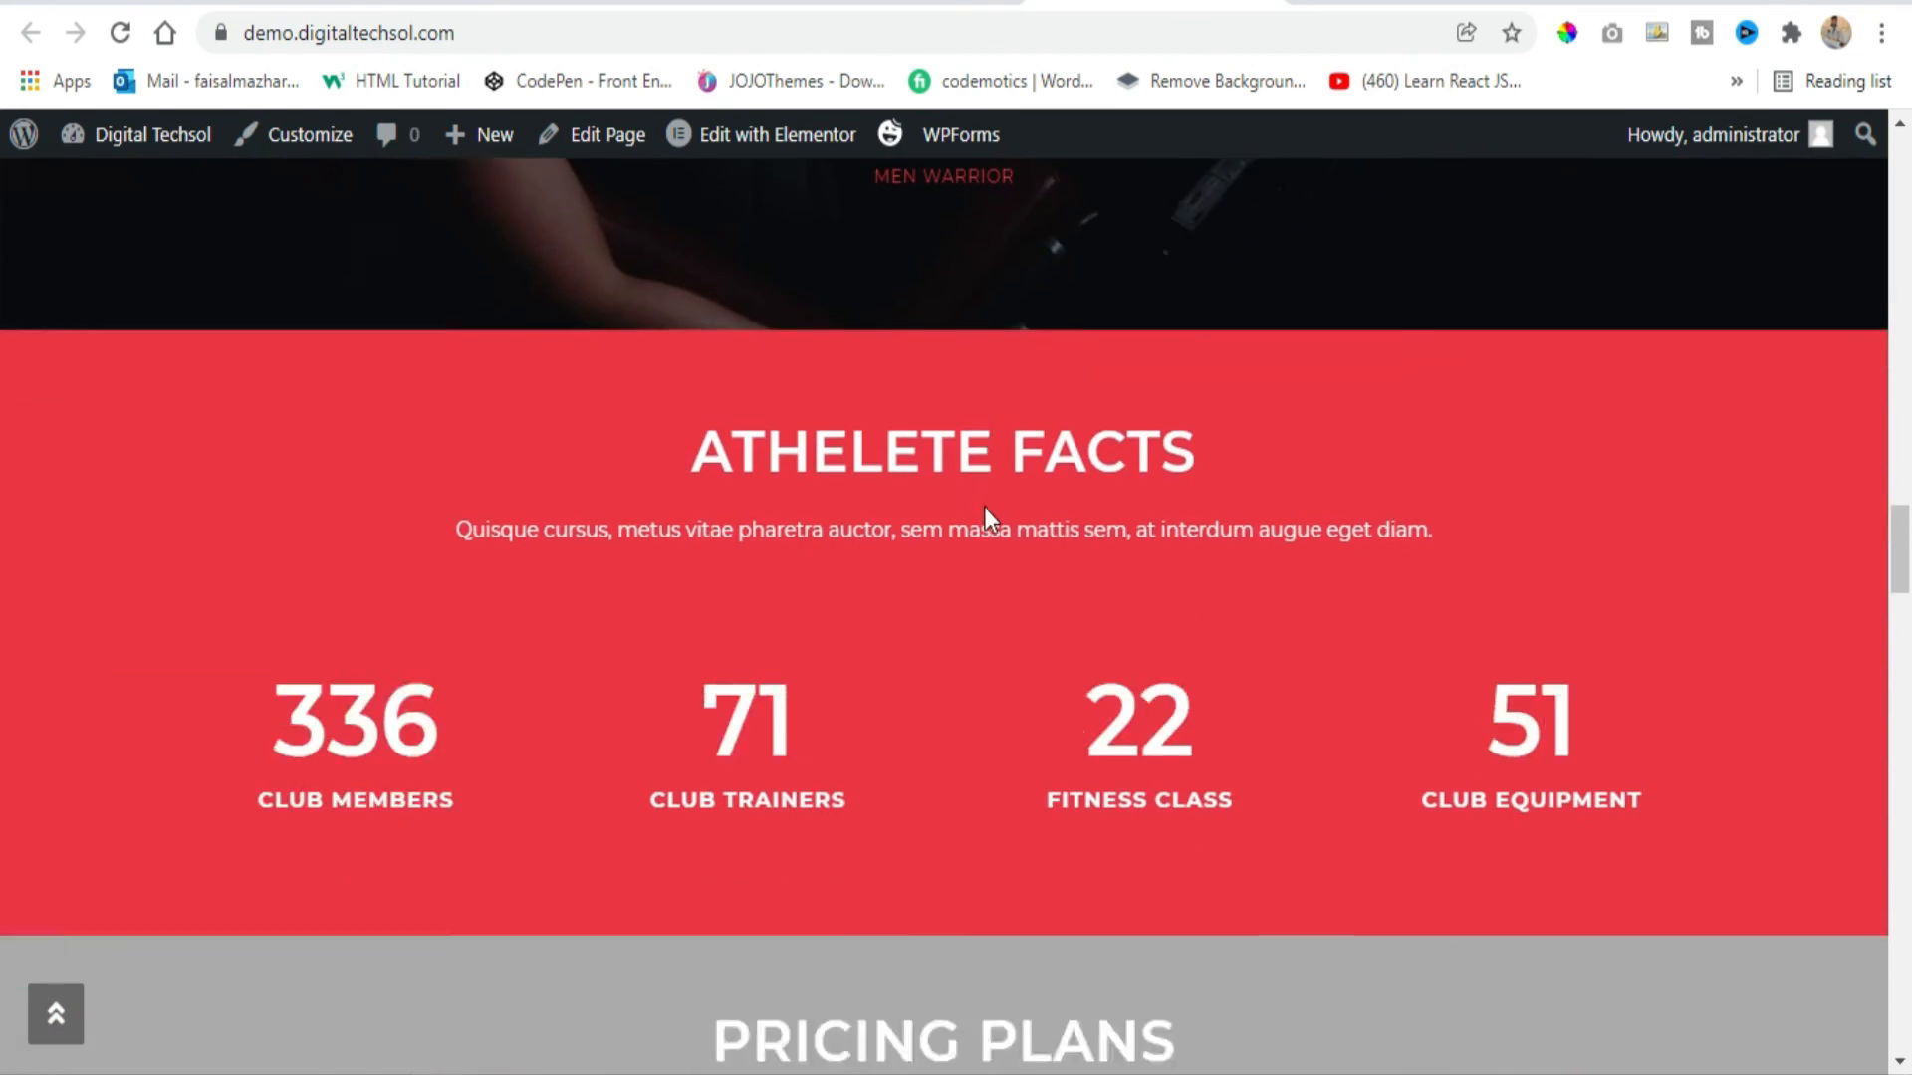
scroll(998, 565, down, 8)
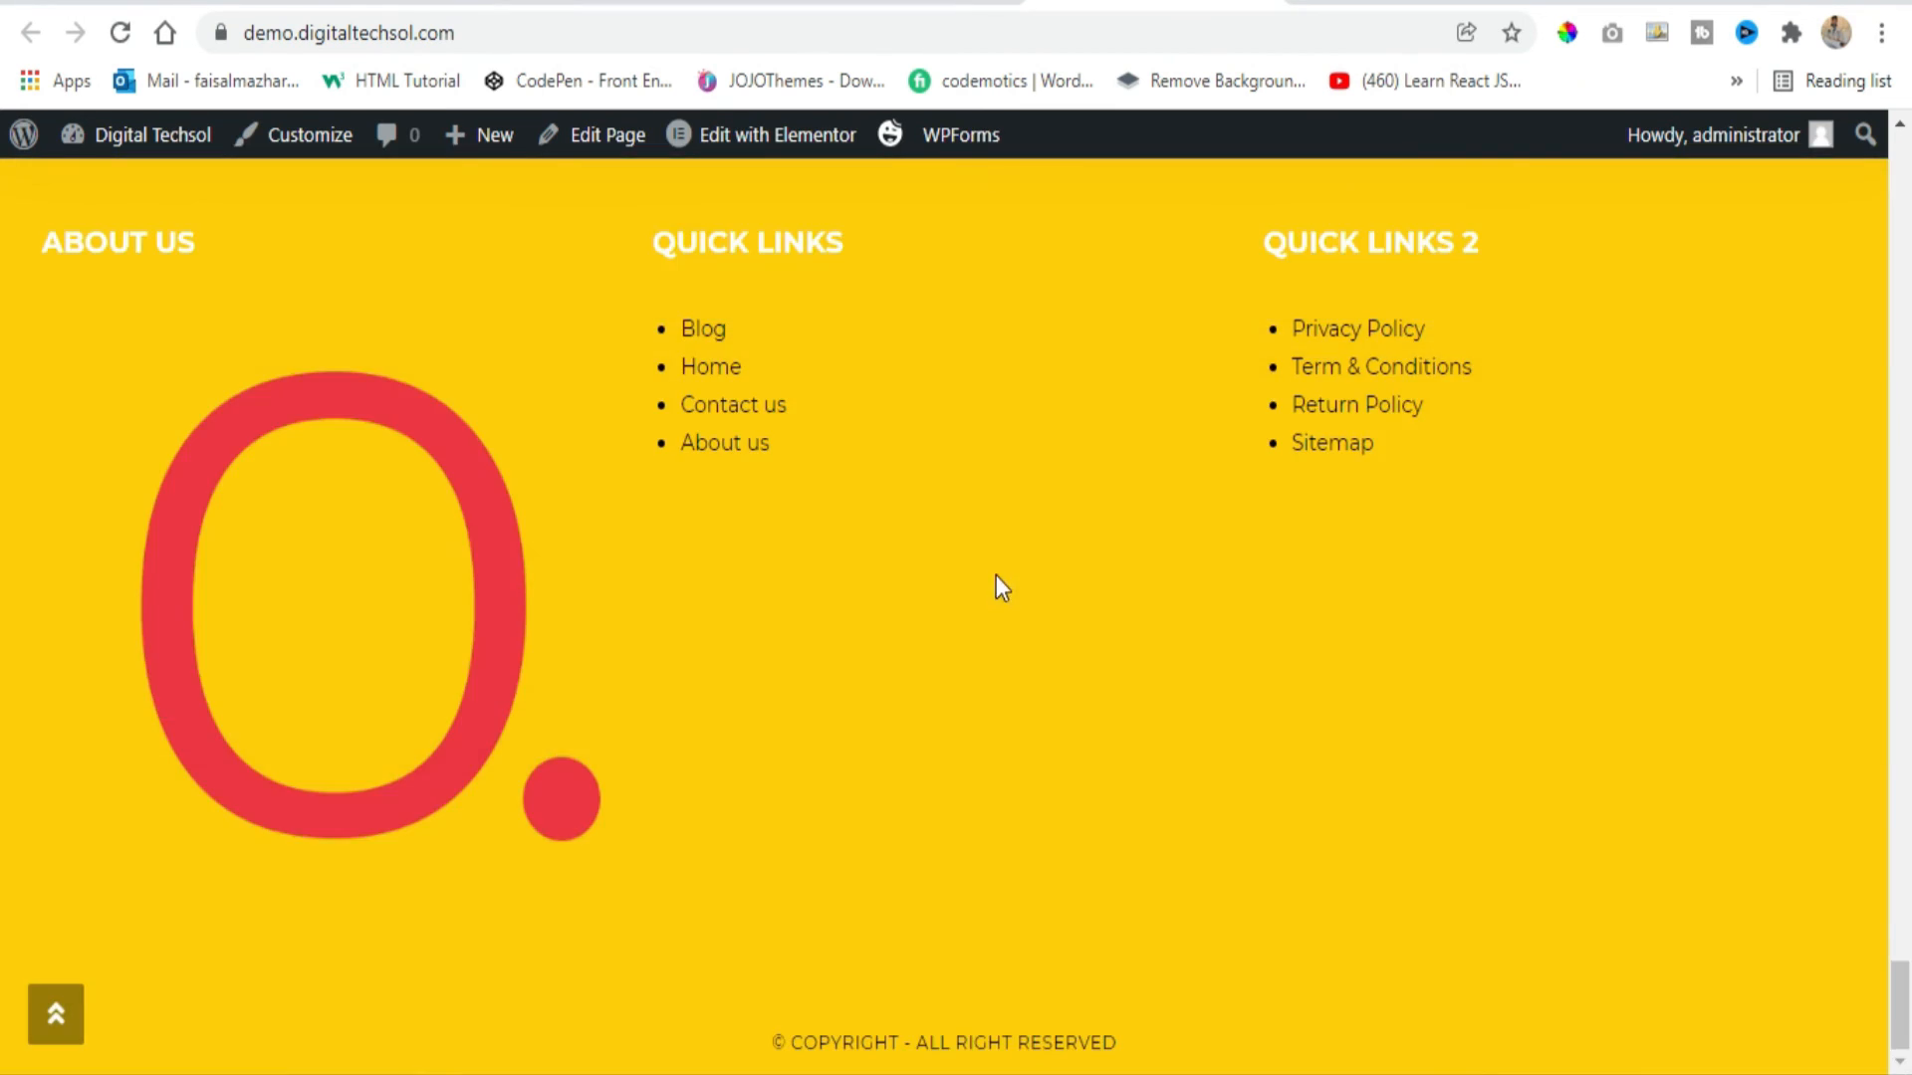
scroll(764, 756, up, 12)
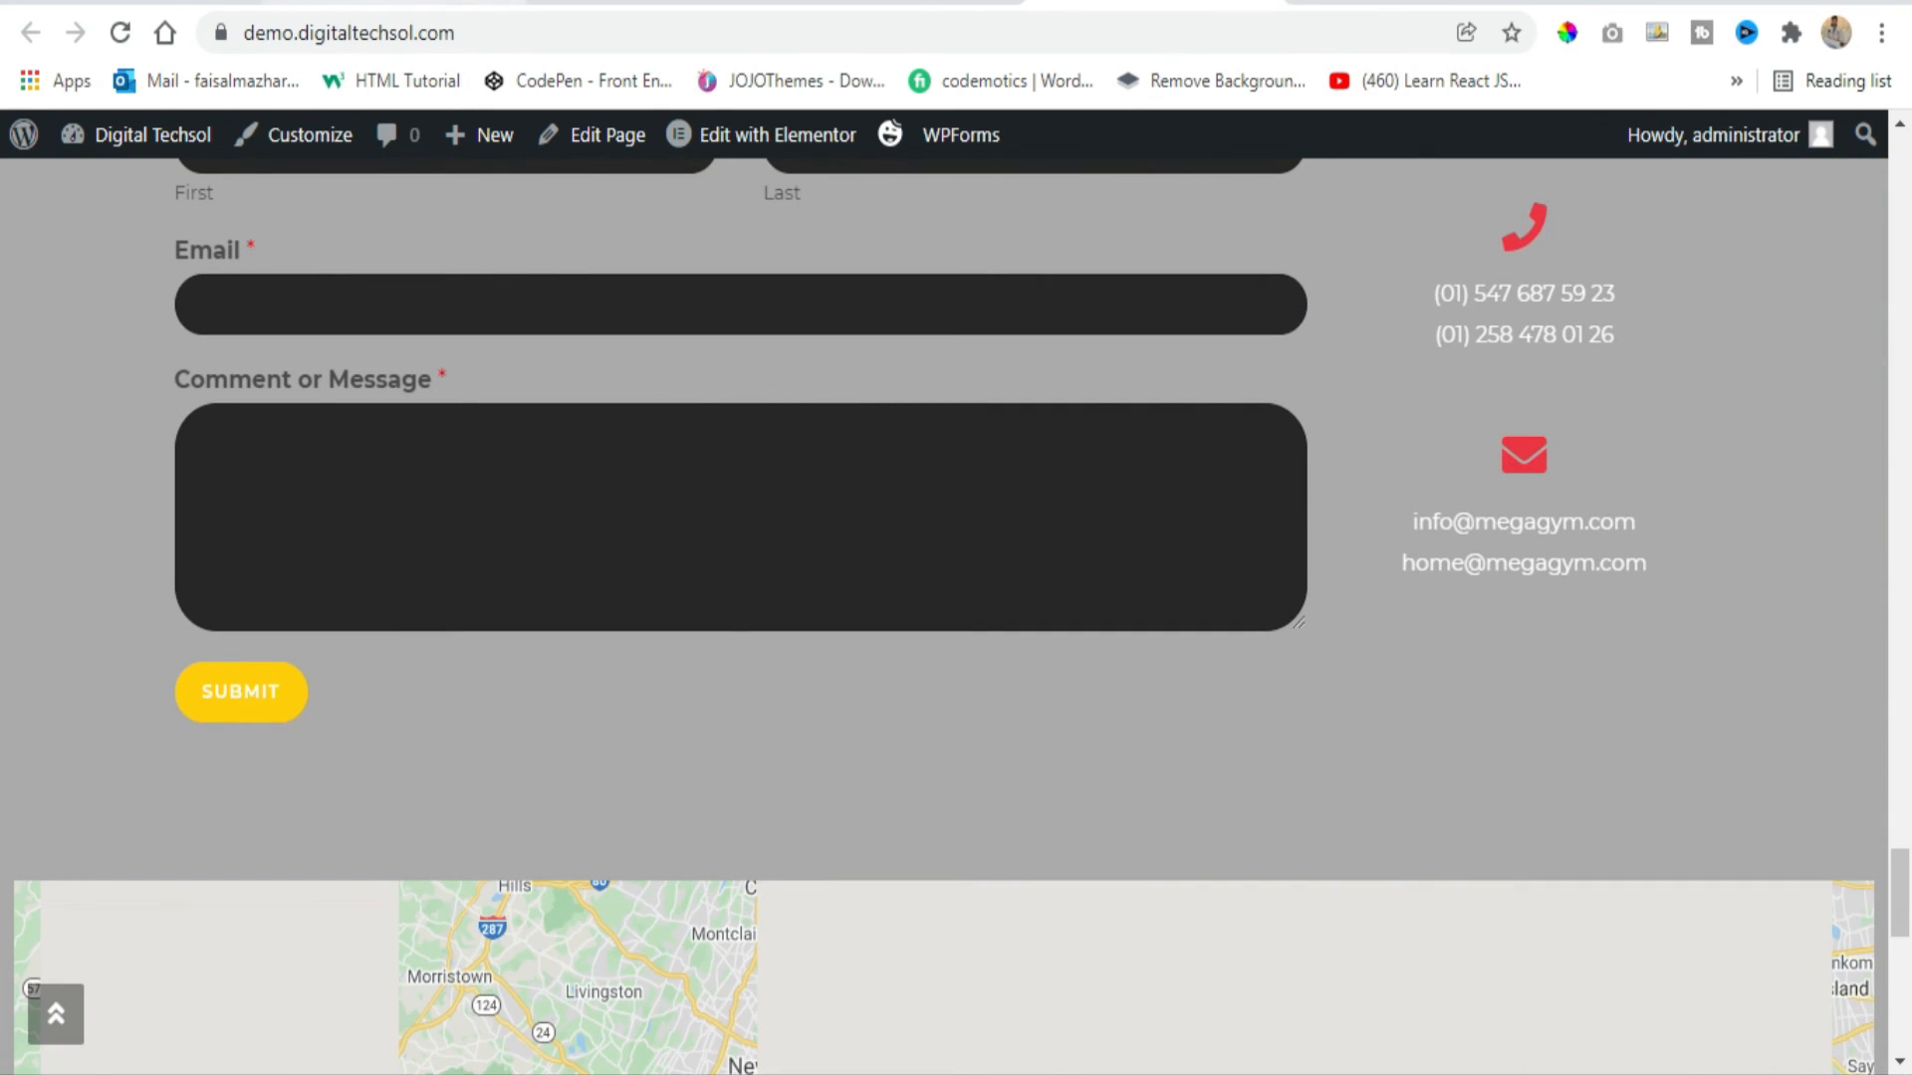
click(351, 2)
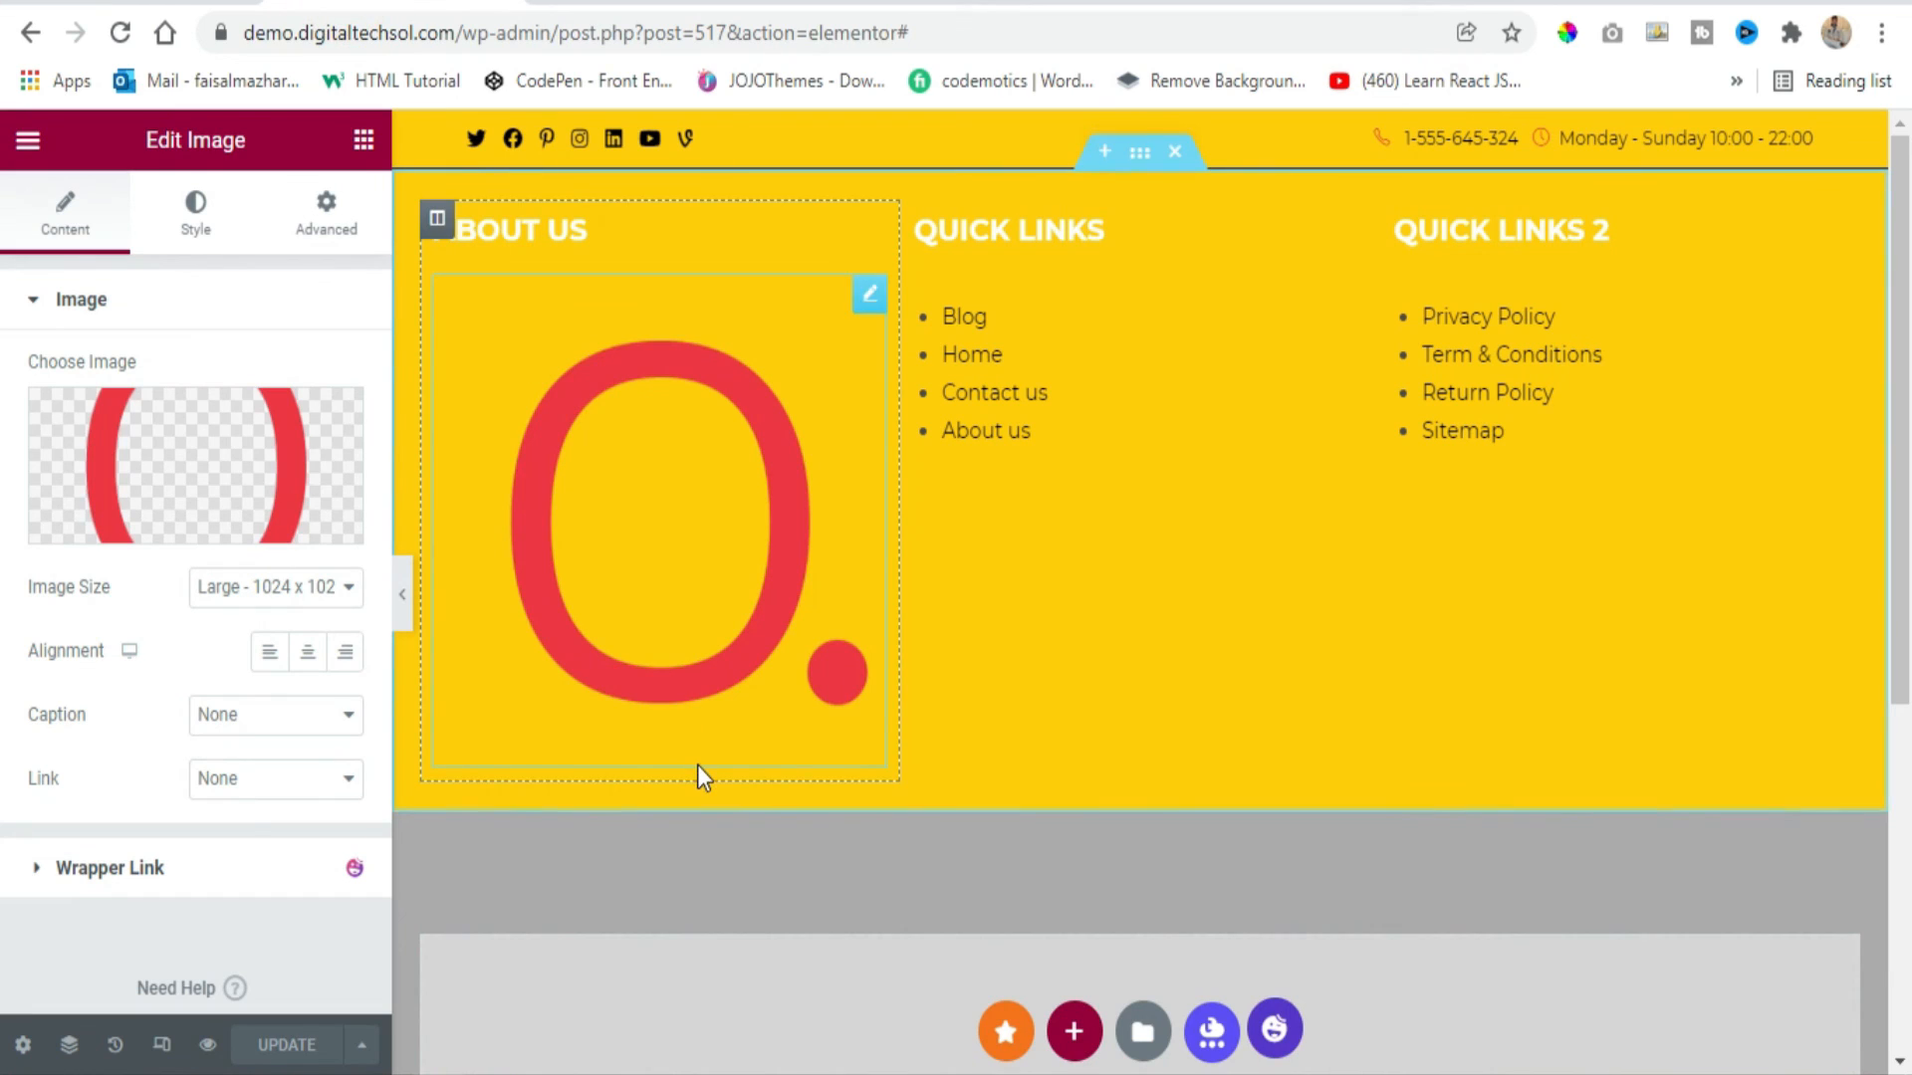